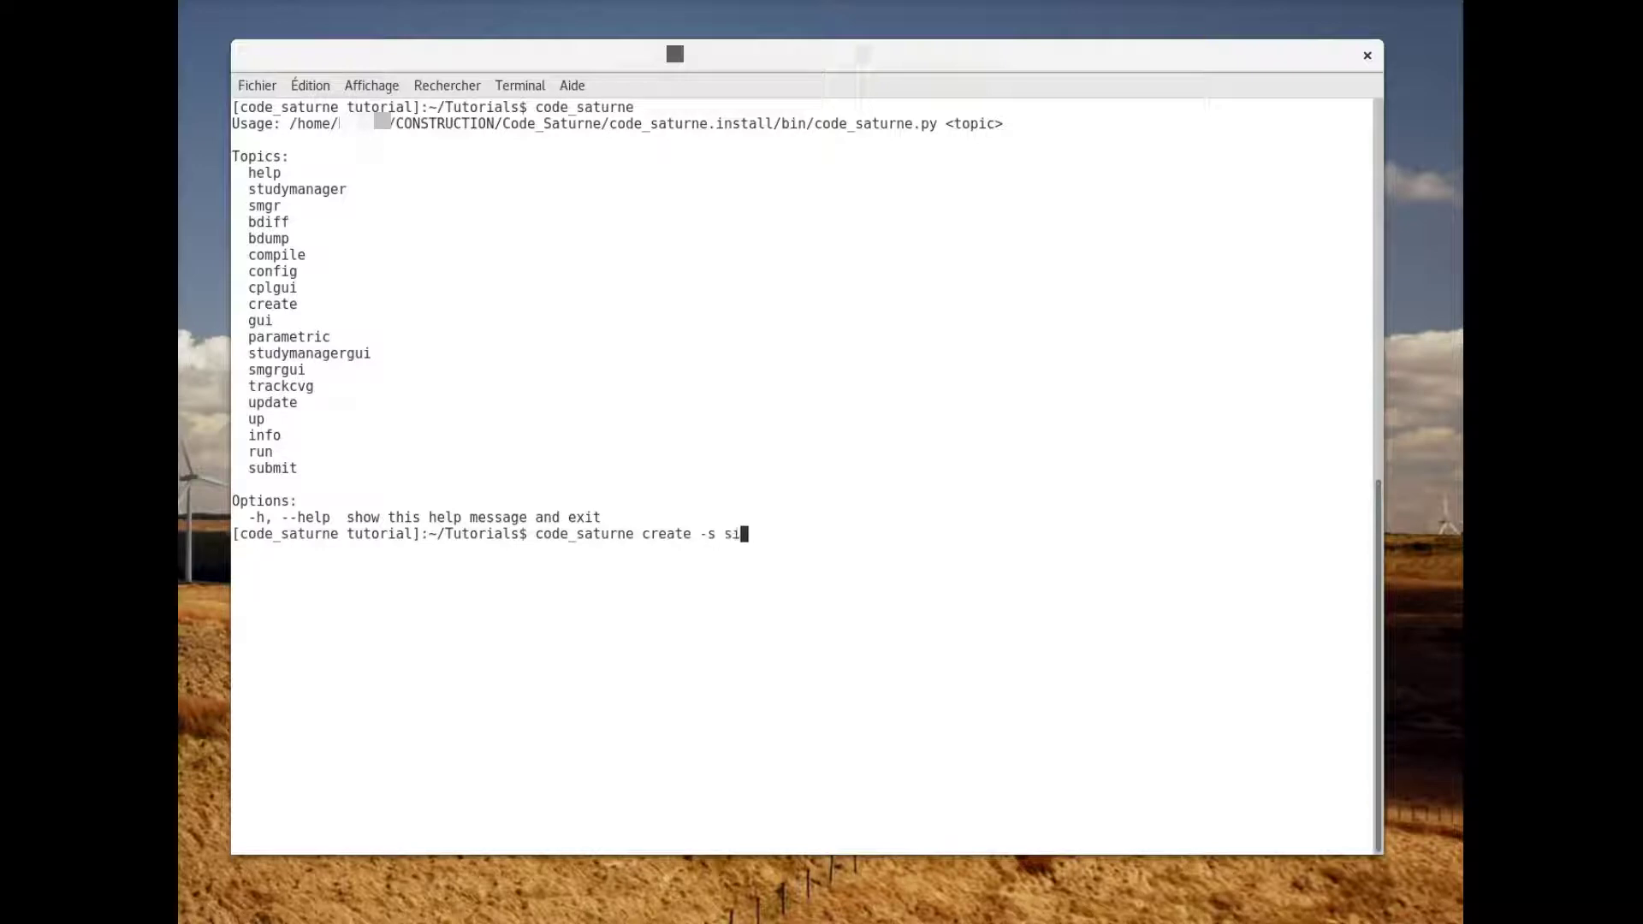
# Create the study simple_junction with a case named case1 using code_saturne create, and list the Tutorials directory
pyautogui.write('_junction -c case')
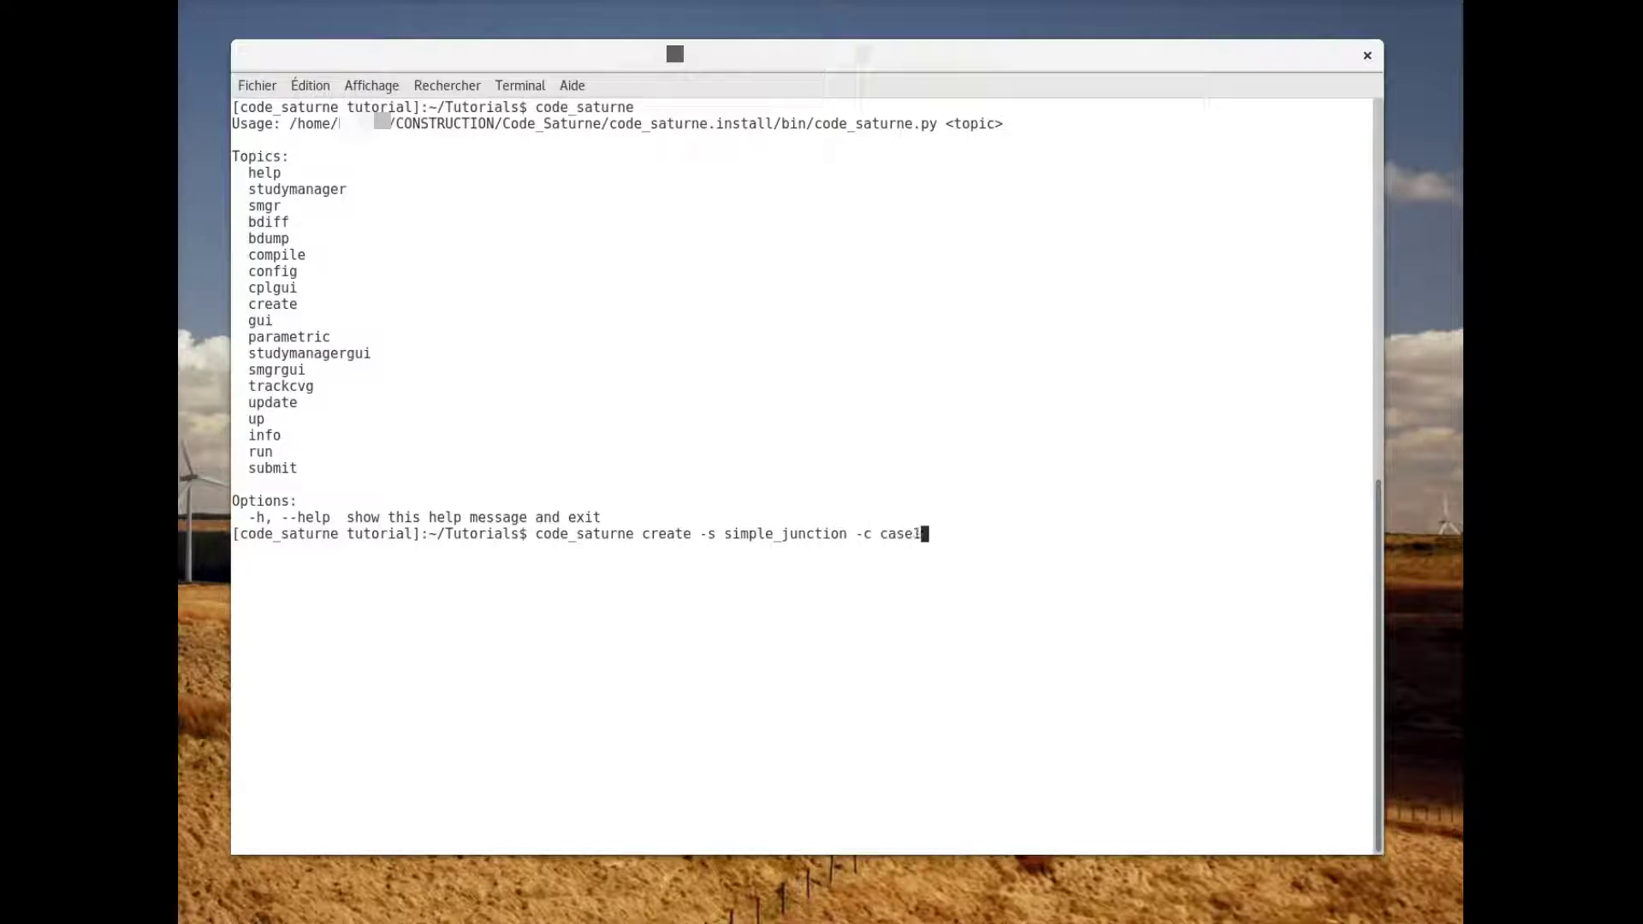
pyautogui.write('1')
pyautogui.press('Return')
pyautogui.write('ll')
pyautogui.press('Return')
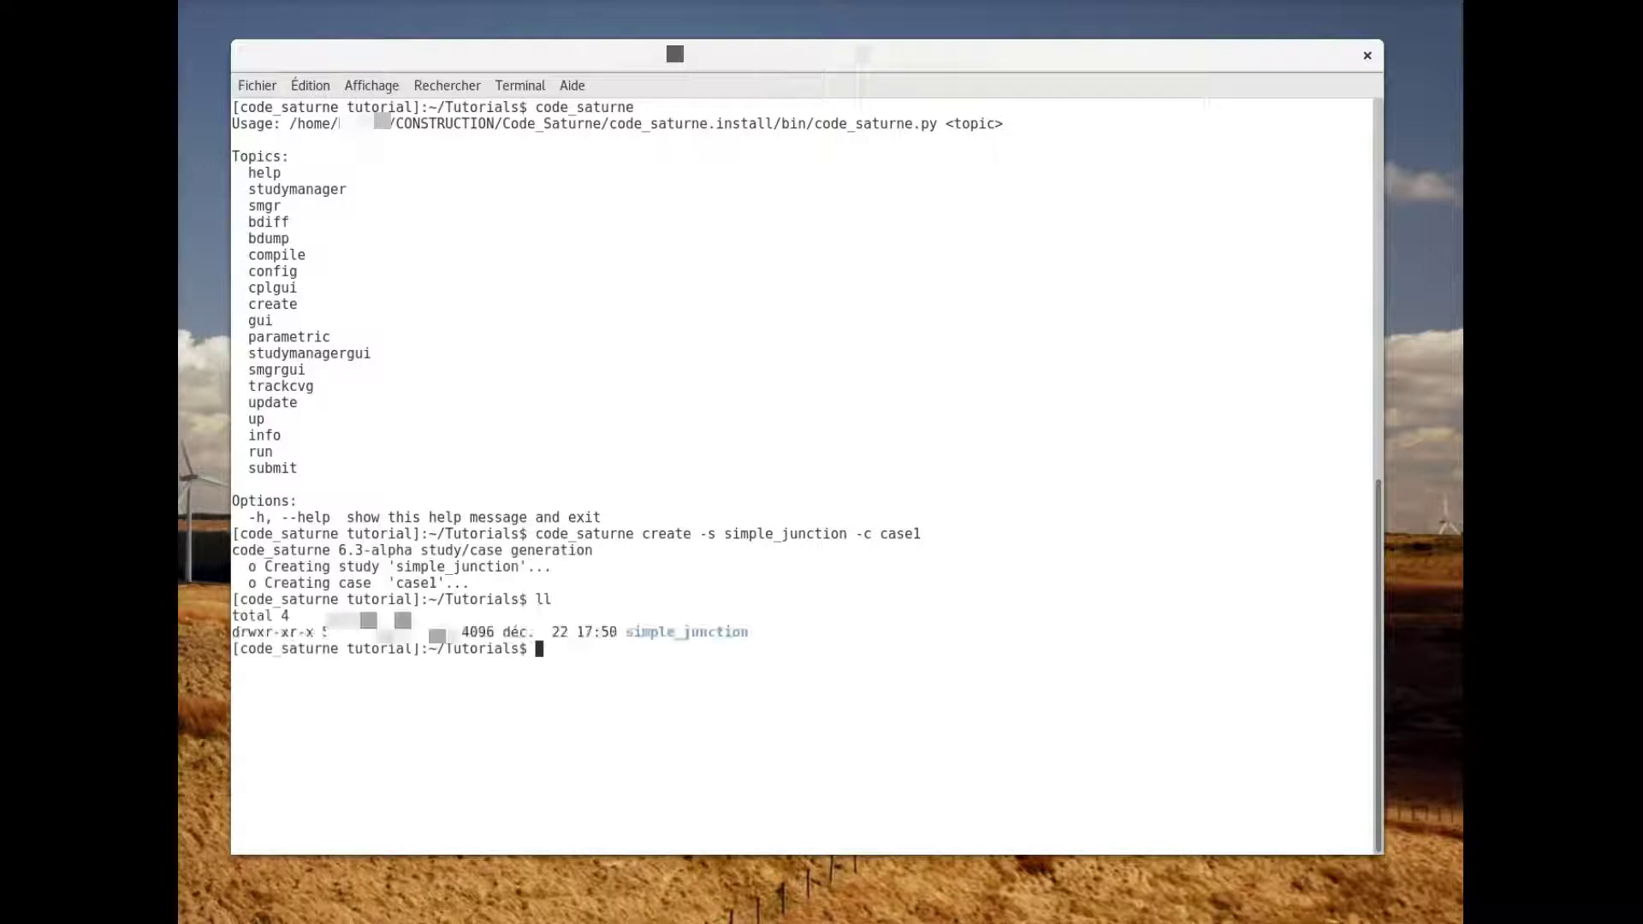
# Change into the simple_junction study directory and list its contents
pyautogui.write('cd s')
pyautogui.press('Tab')
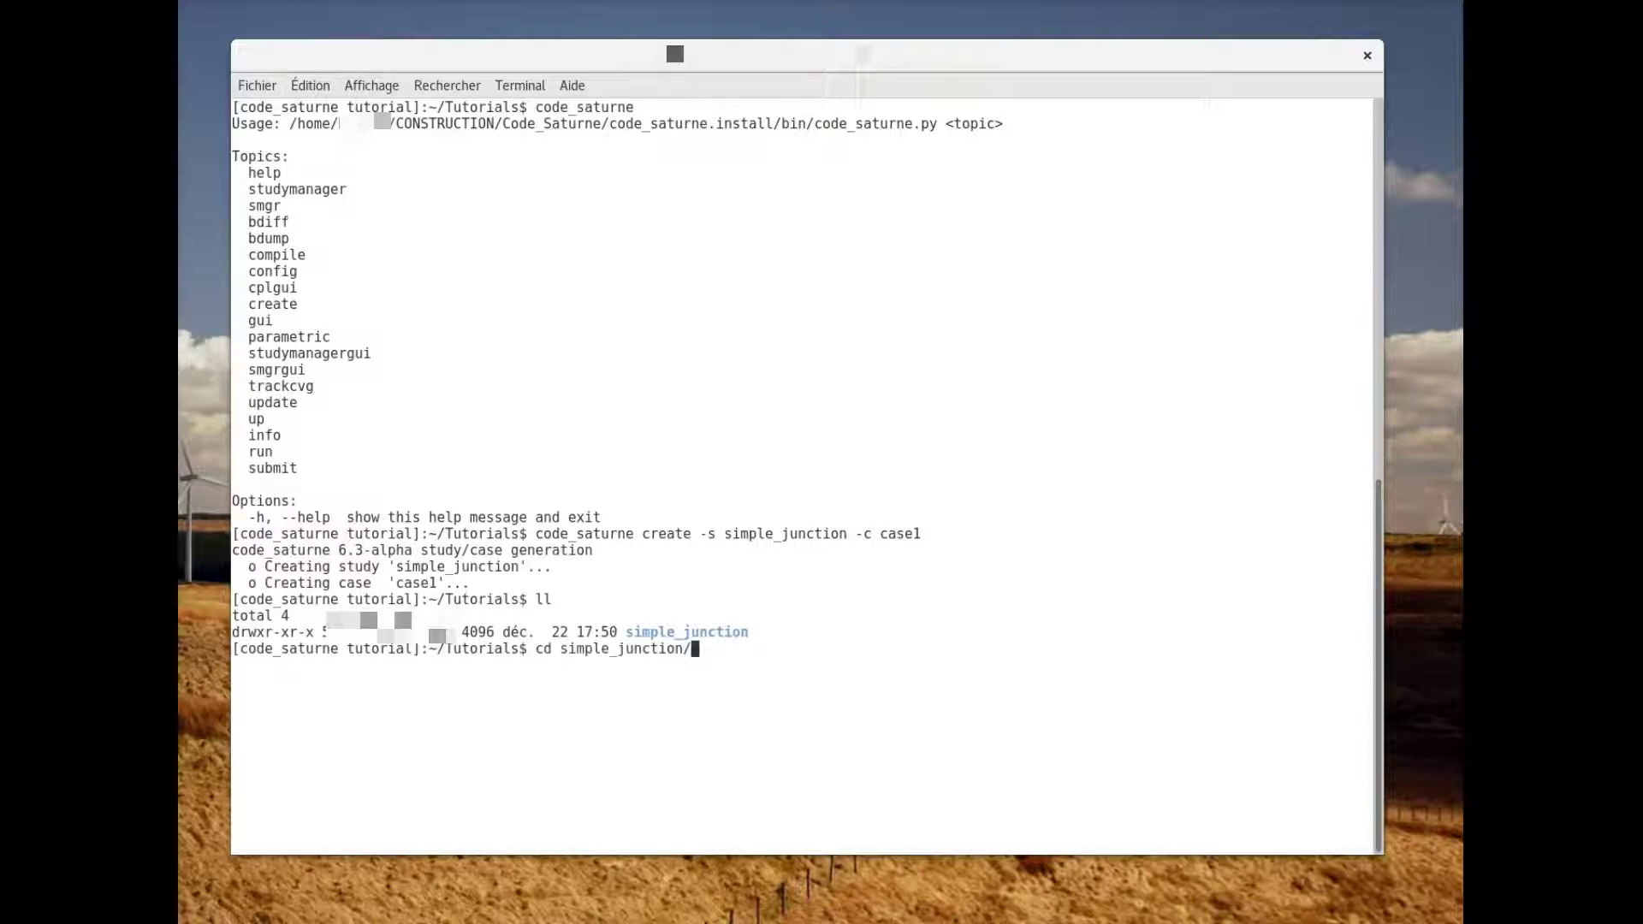
pyautogui.press('Return')
pyautogui.write('ll')
pyautogui.press('Return')
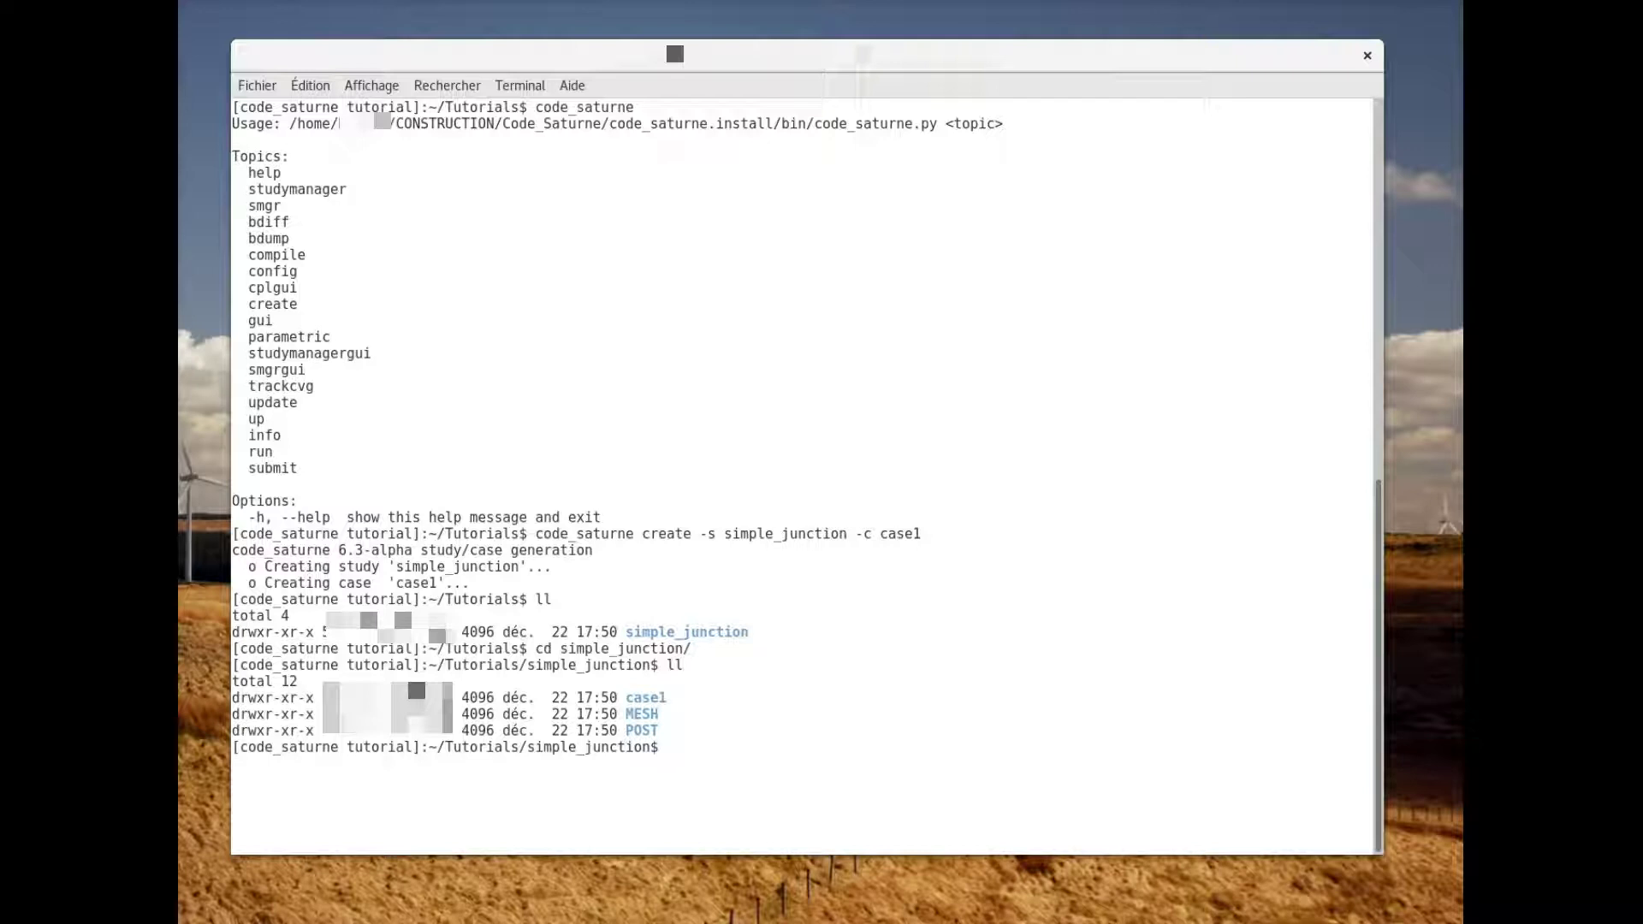
# Copy ~/BASES_GIT/code_saturne/examples/1-simple_junction/mesh/downcomer.med into the study's MESH directory and list the directory
pyautogui.write('cd MES')
pyautogui.press('Tab')
pyautogui.press('Return')
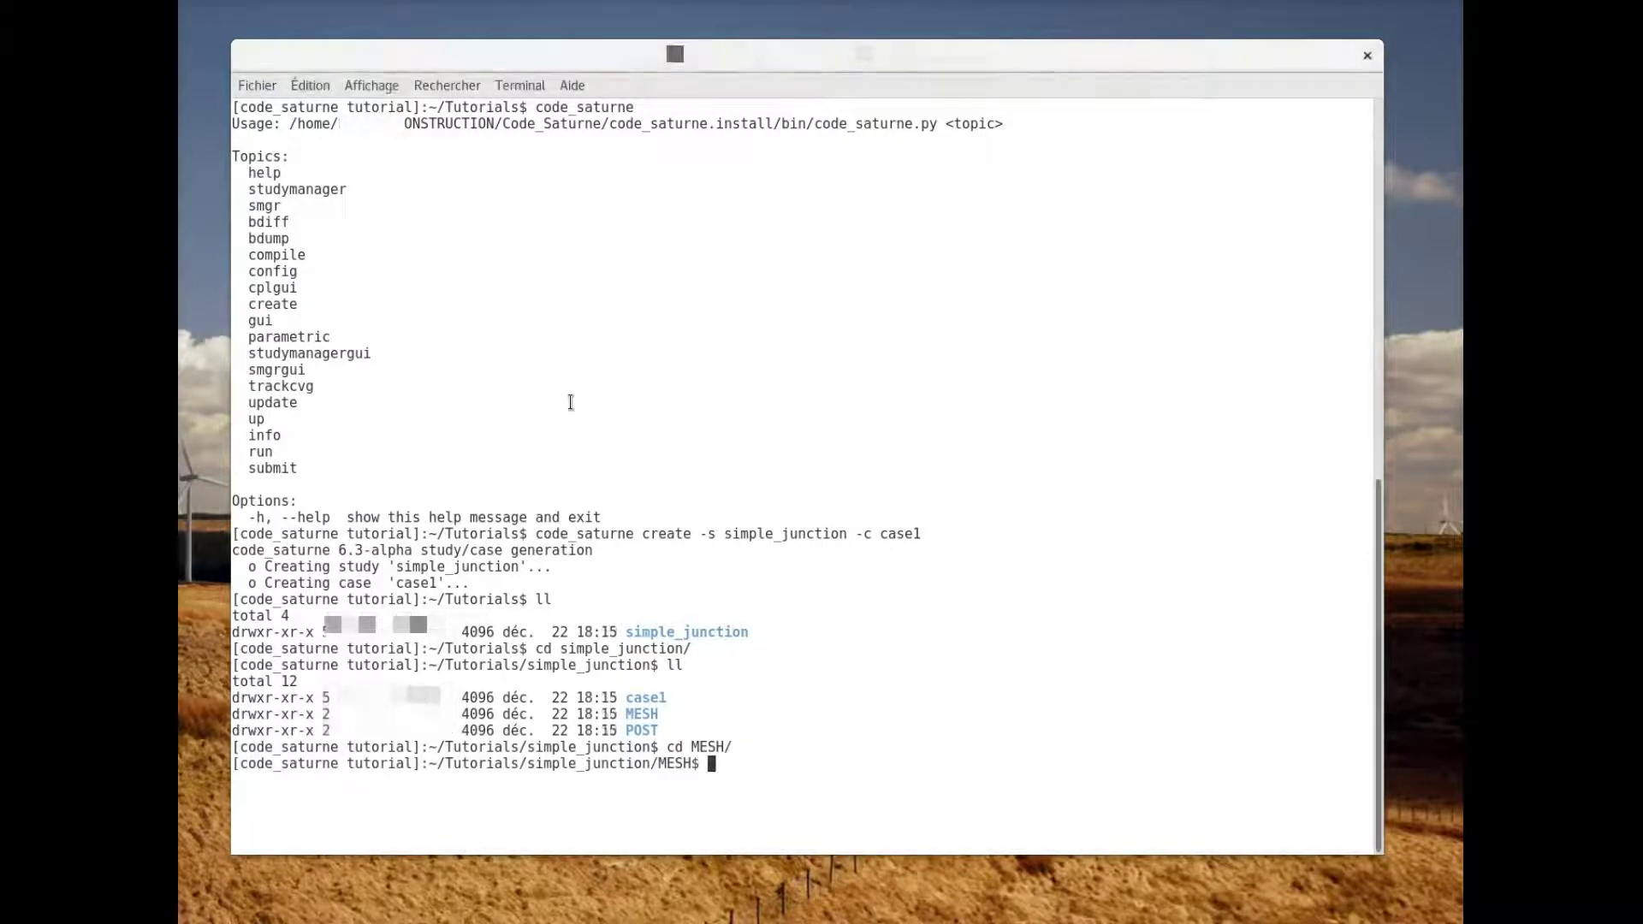
pyautogui.write('cp')
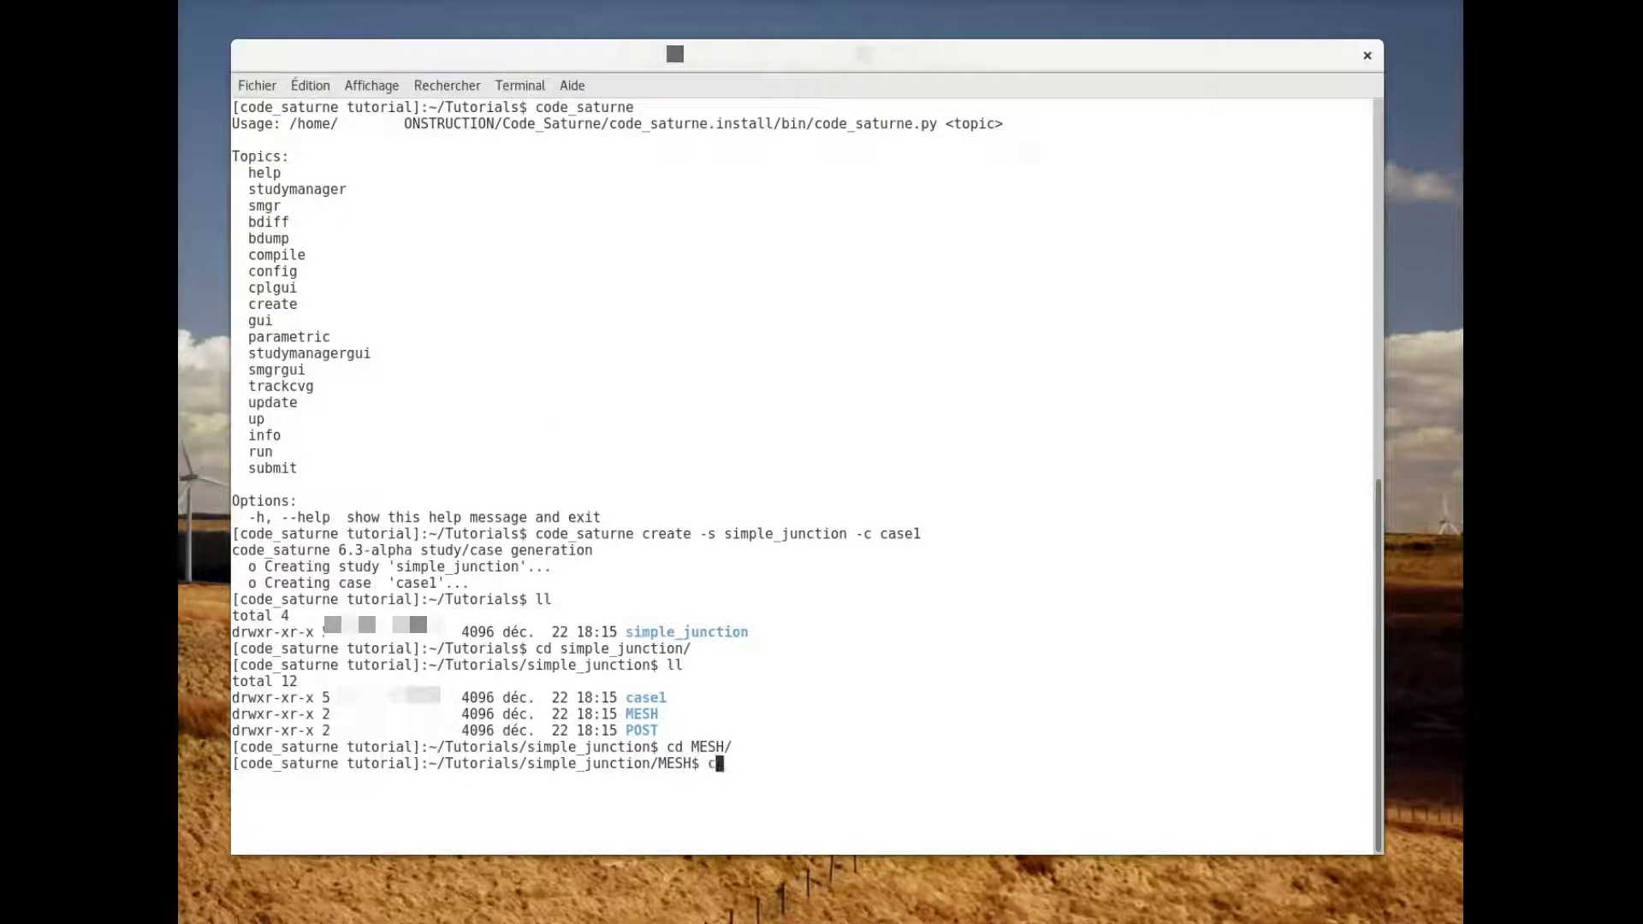
pyautogui.click(317, 86)
pyautogui.click(330, 137)
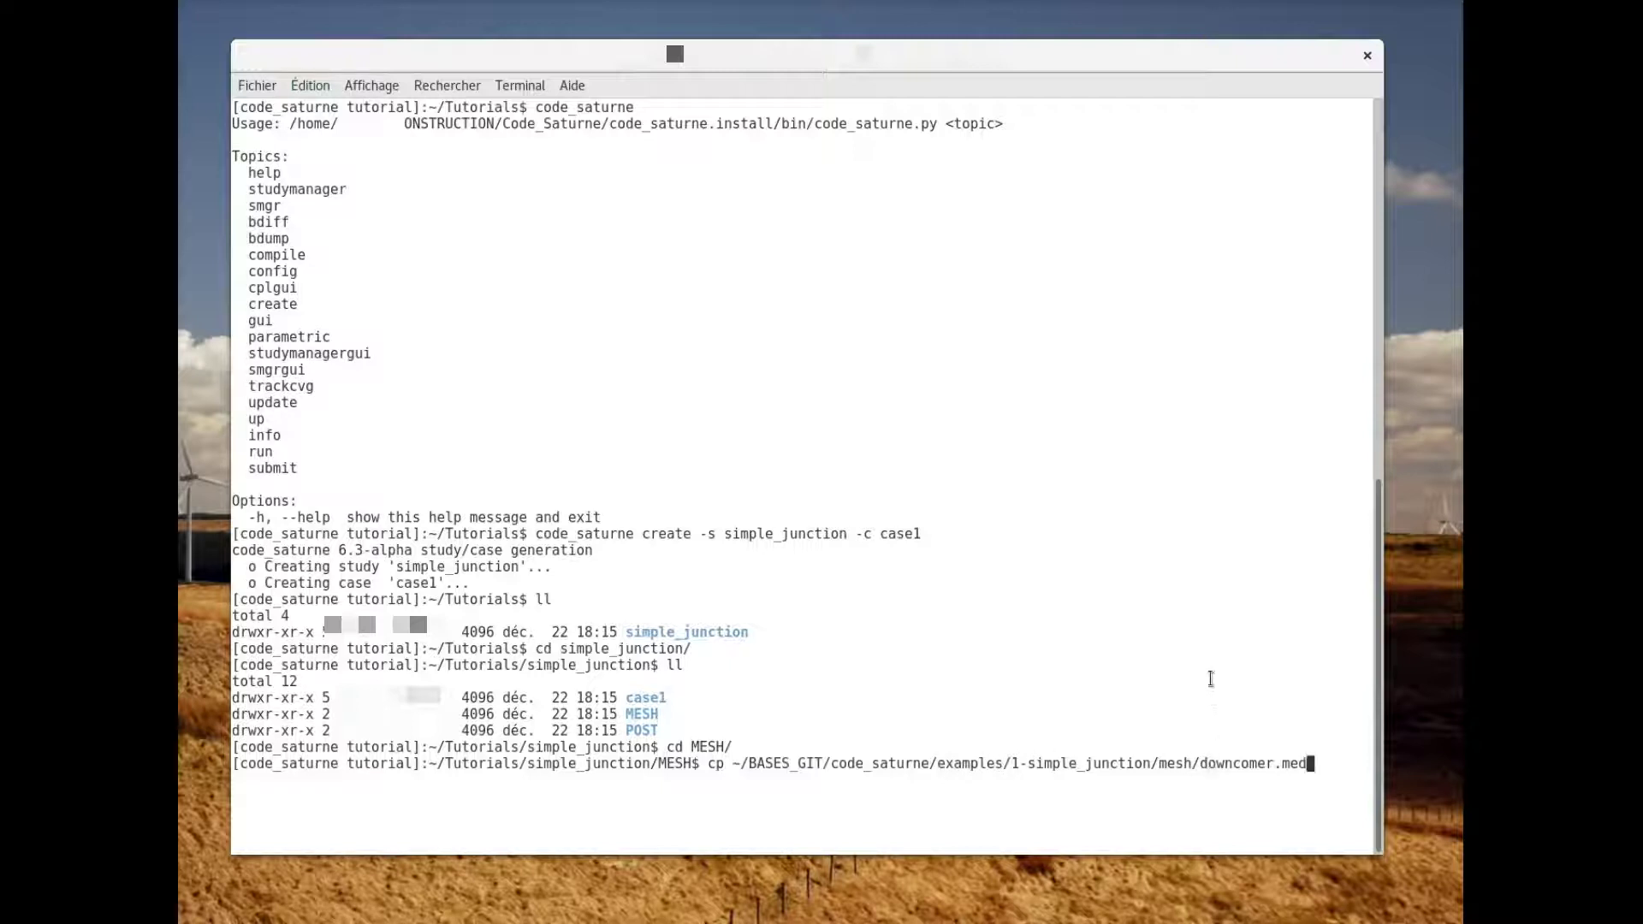
pyautogui.write('.')
pyautogui.press('Return')
pyautogui.write('ll')
pyautogui.press('Return')
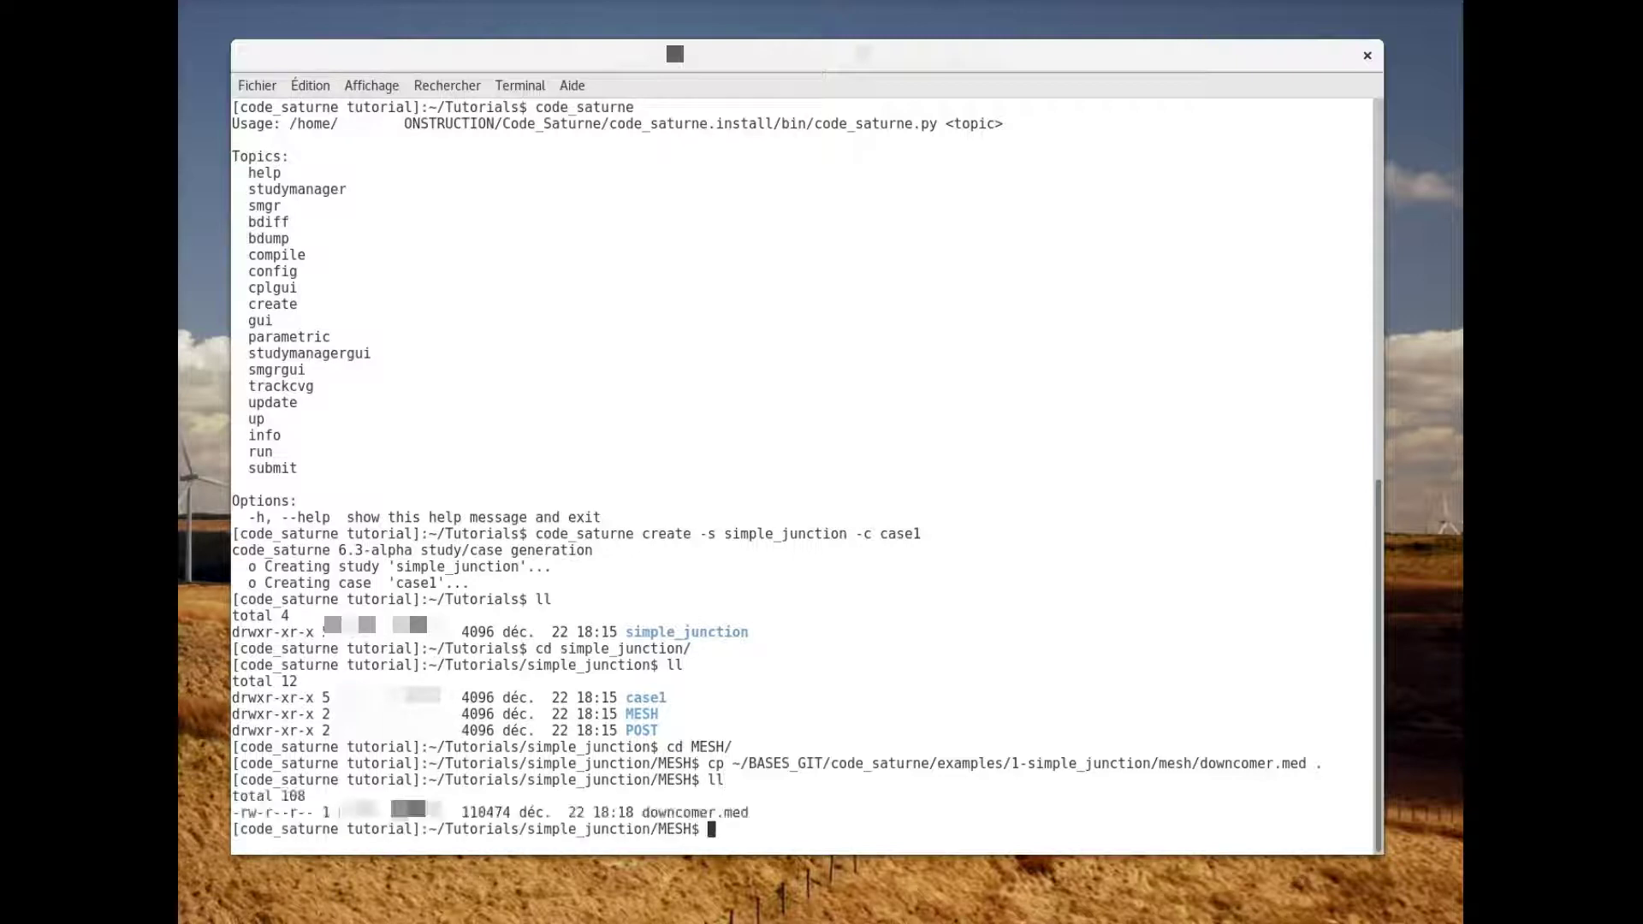
# Change to the ../case1/DATA directory and list its files
pyautogui.write('cd ../ca')
pyautogui.press('Tab')
pyautogui.write('DA')
pyautogui.press('Tab')
pyautogui.press('Return')
pyautogui.write('ll')
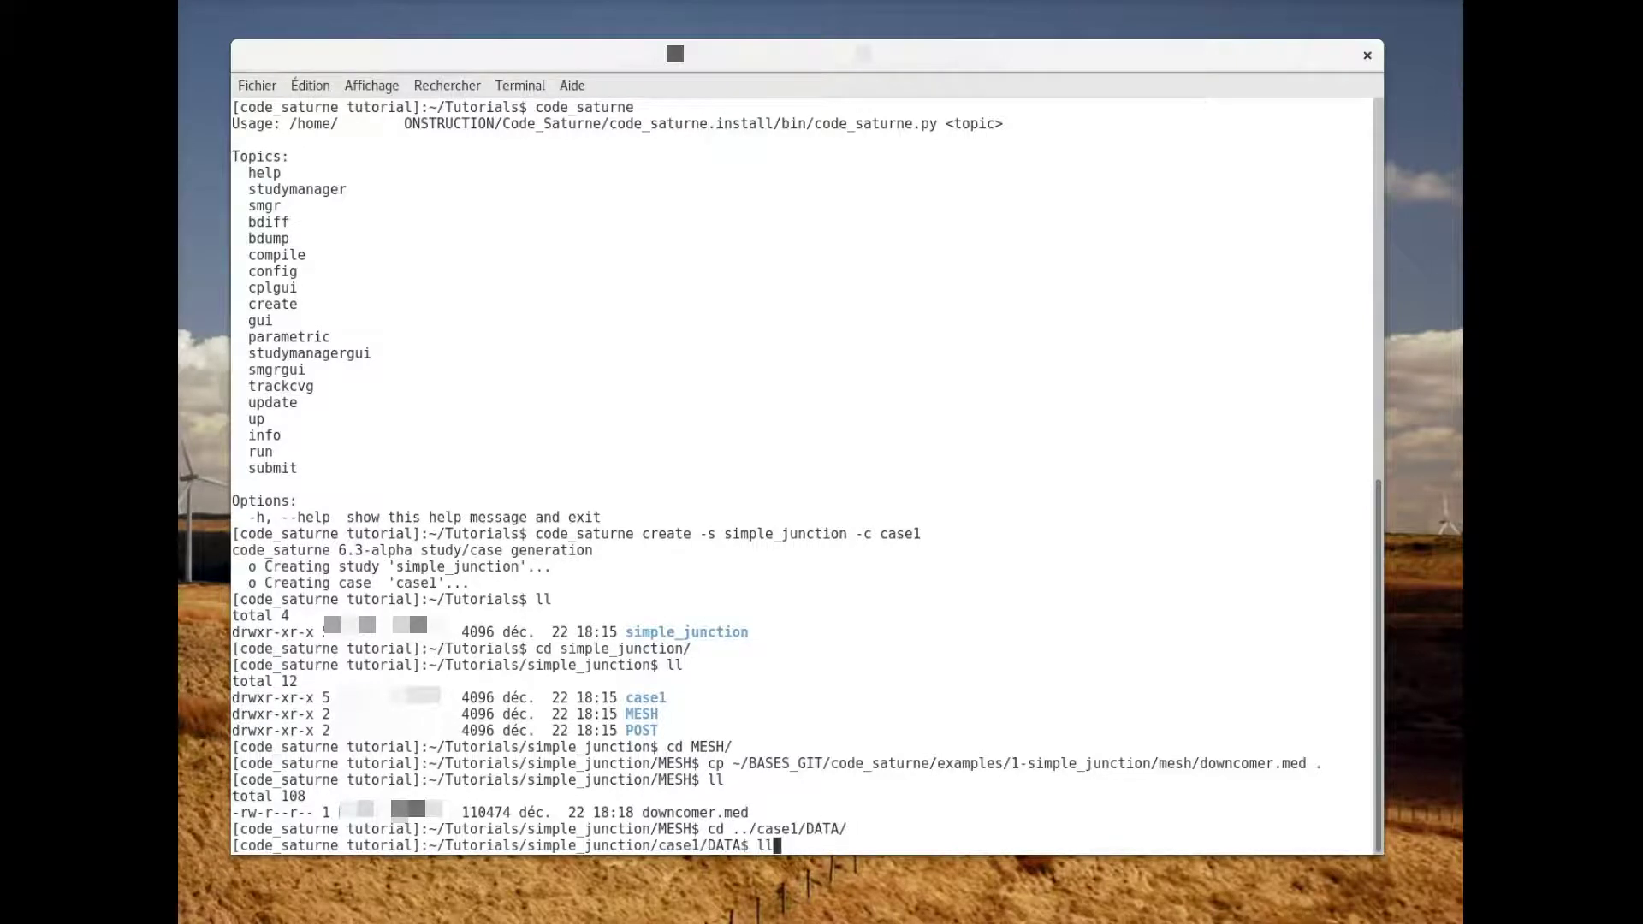
pyautogui.press('Return')
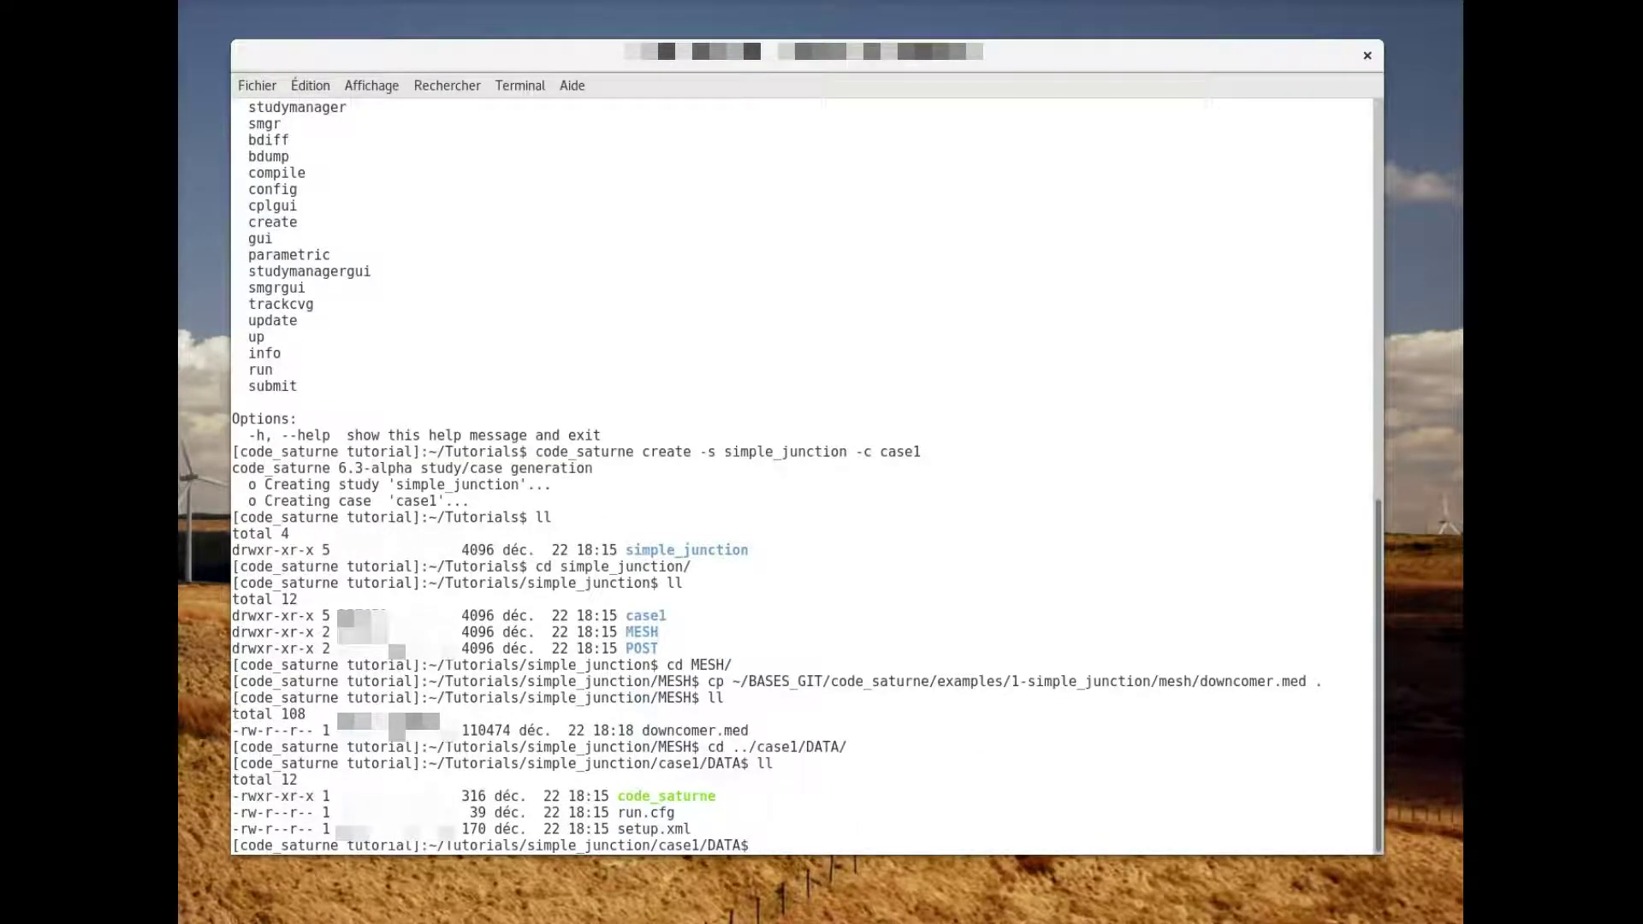
# Launch the case's ./code_saturne script and bring the code_saturne setup window to the front
pyautogui.write('./code')
pyautogui.press('Tab')
pyautogui.press('Return')
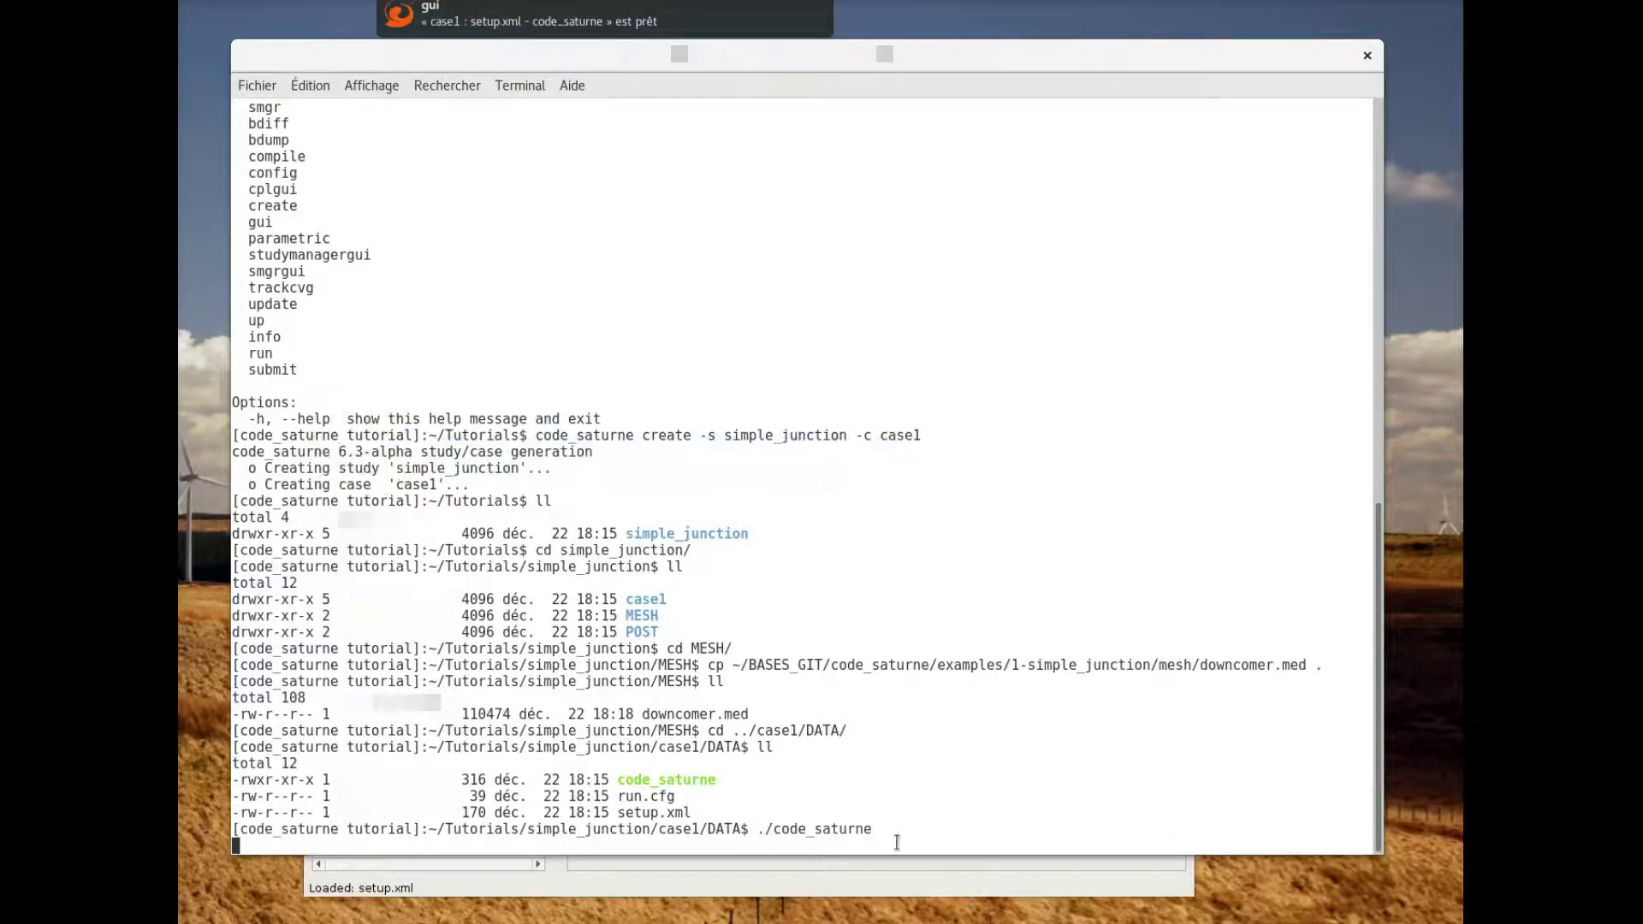
pyautogui.click(695, 881)
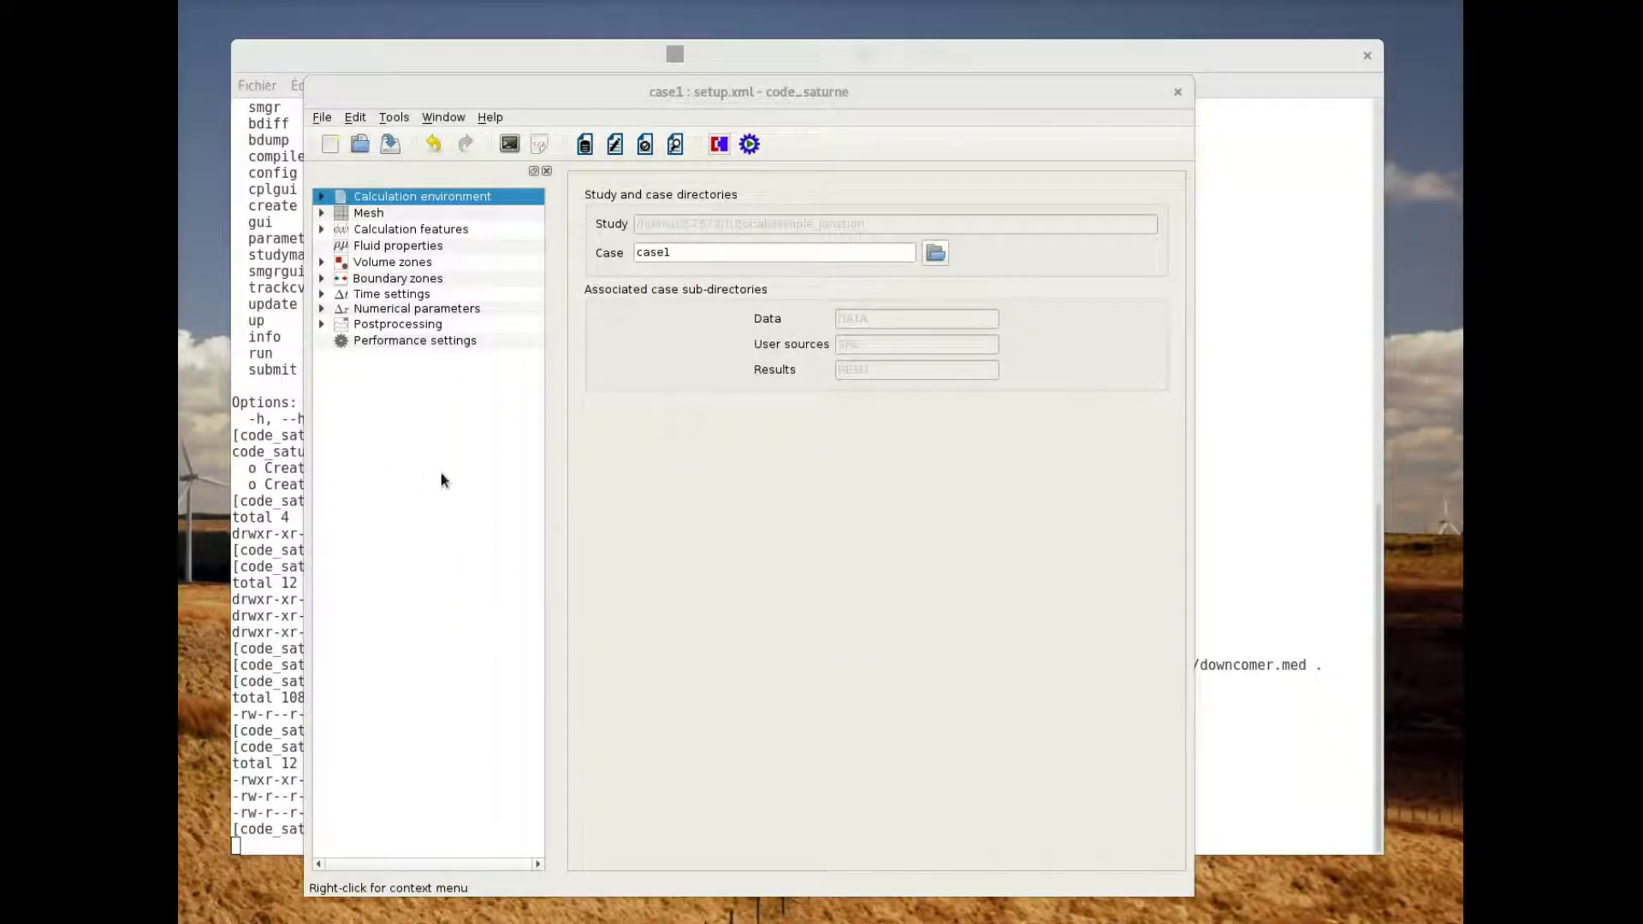
# Add downcomer.med from the MESH directory to the case's list of imported meshes
pyautogui.click(373, 212)
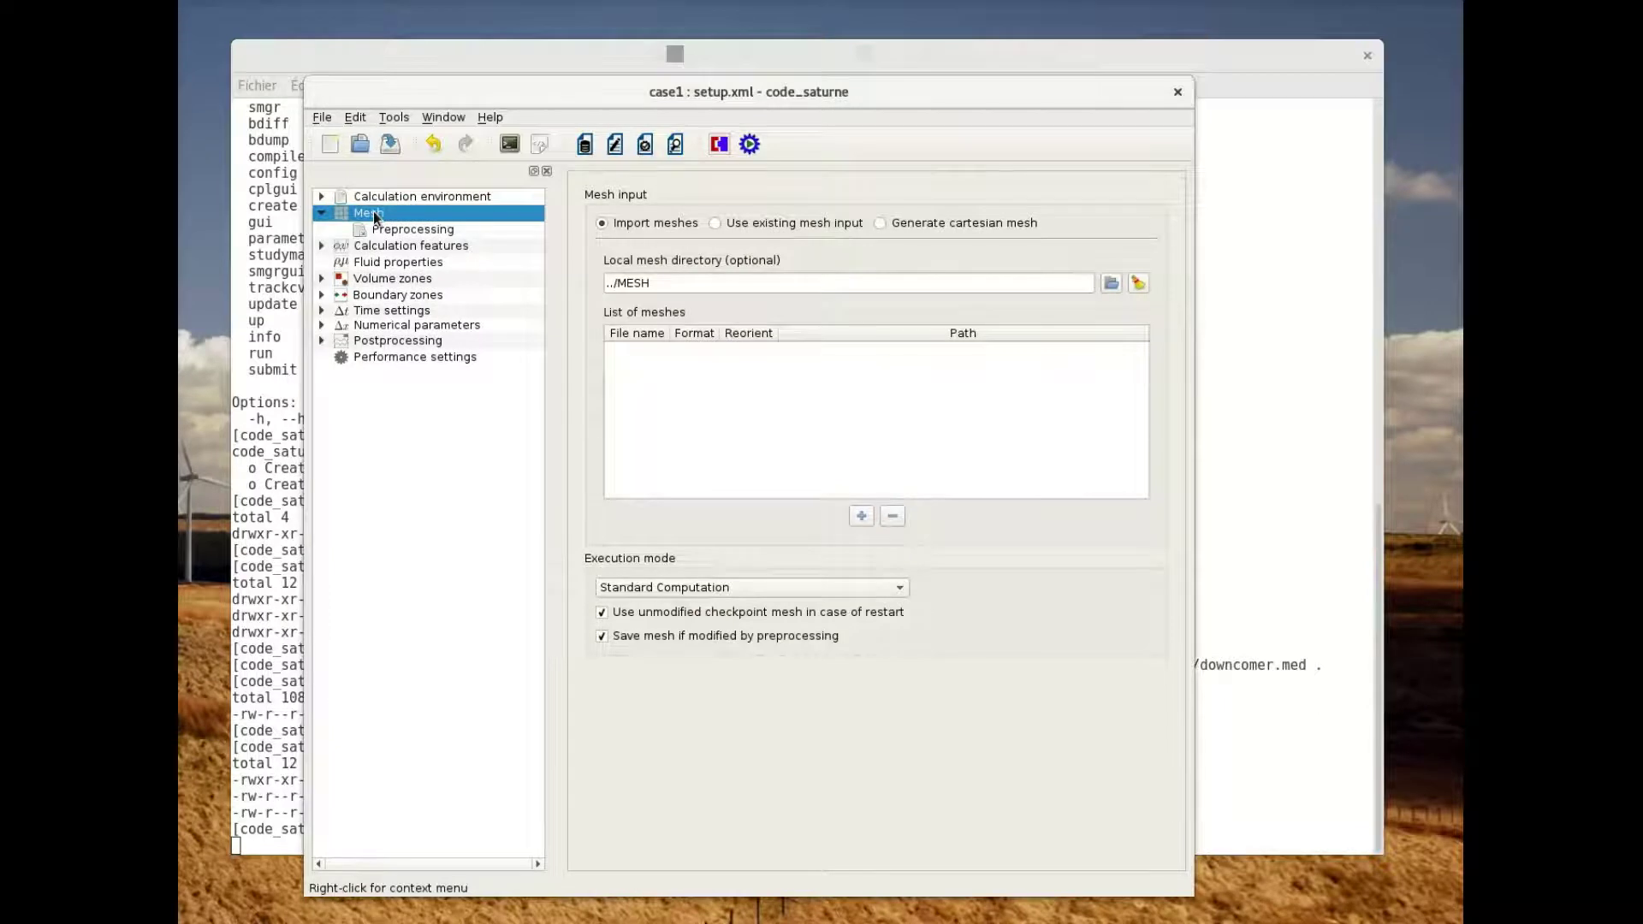
pyautogui.click(861, 515)
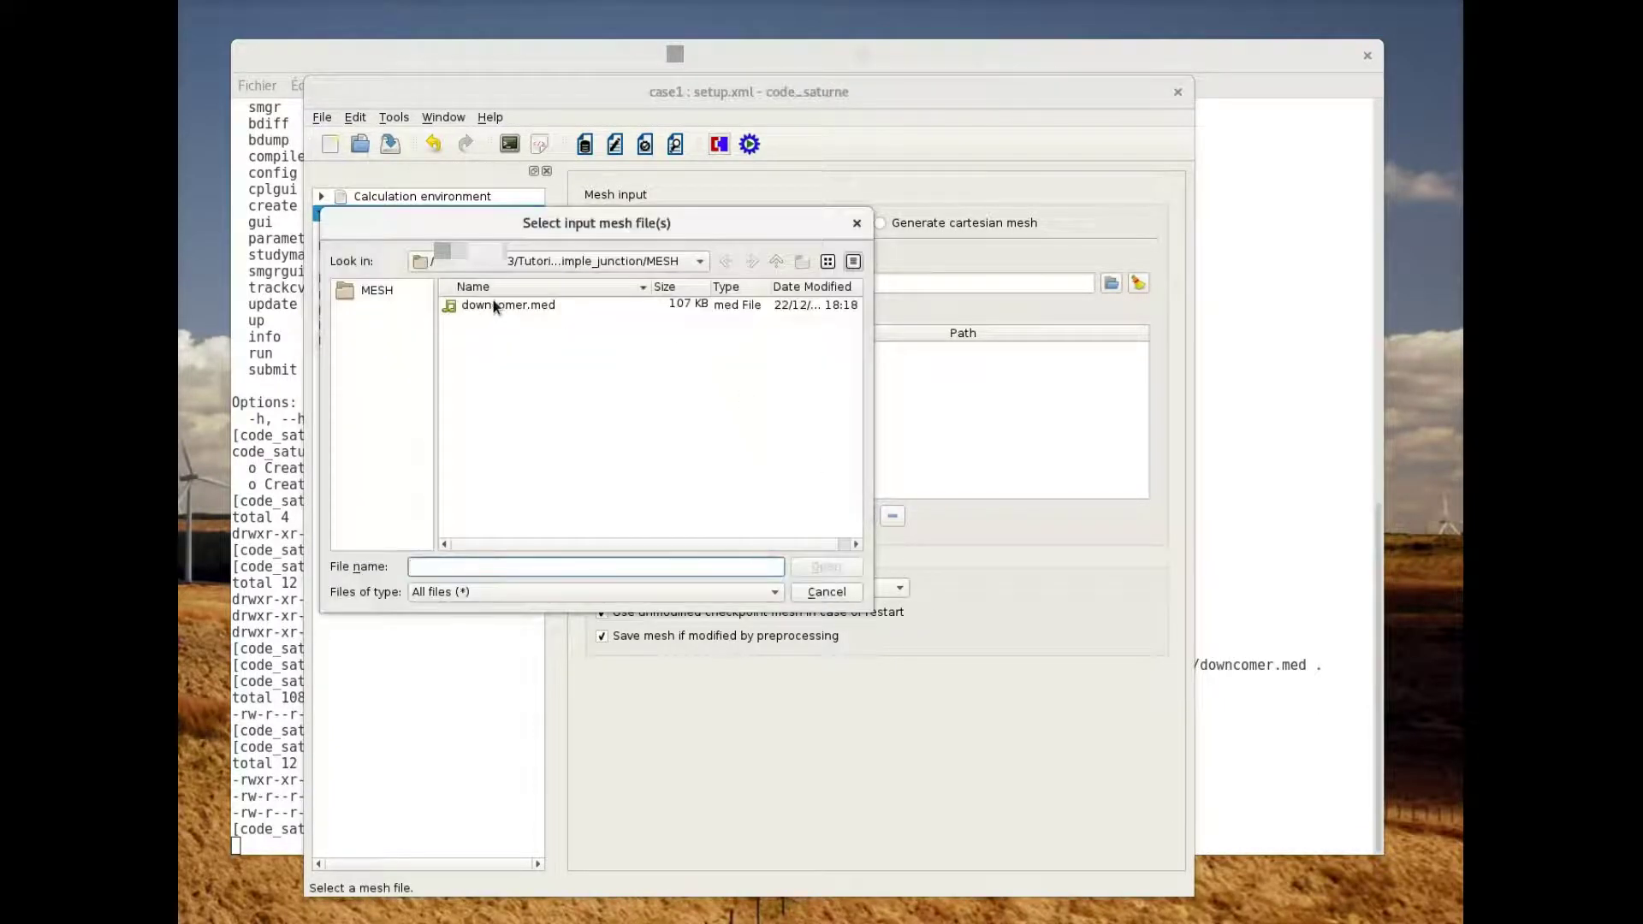
pyautogui.click(493, 305)
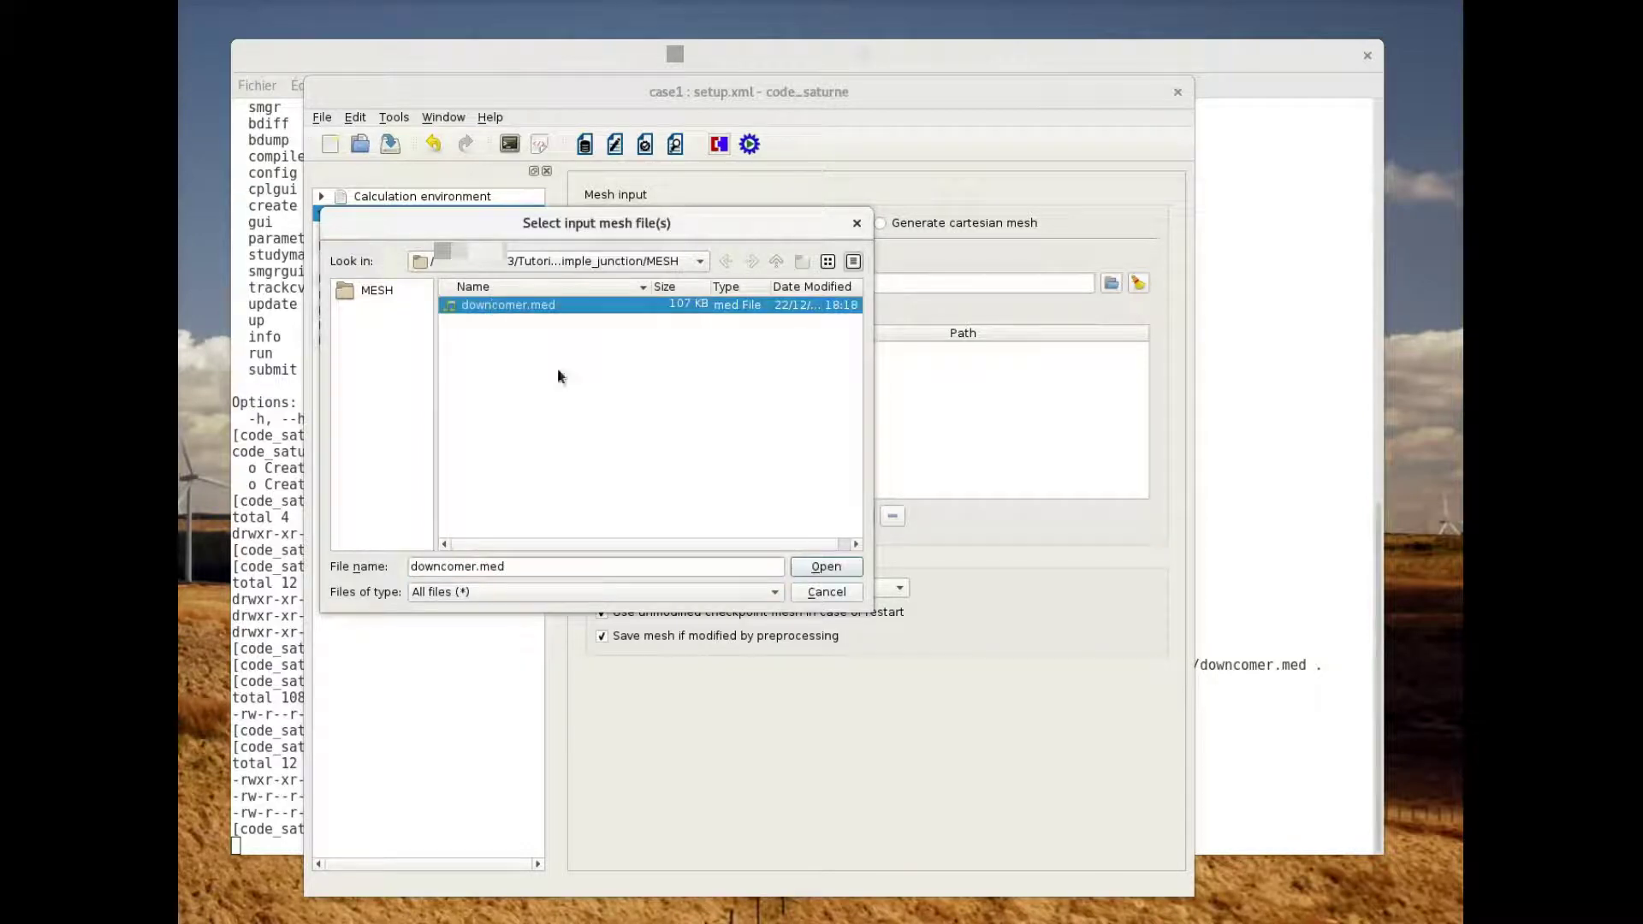
pyautogui.click(824, 568)
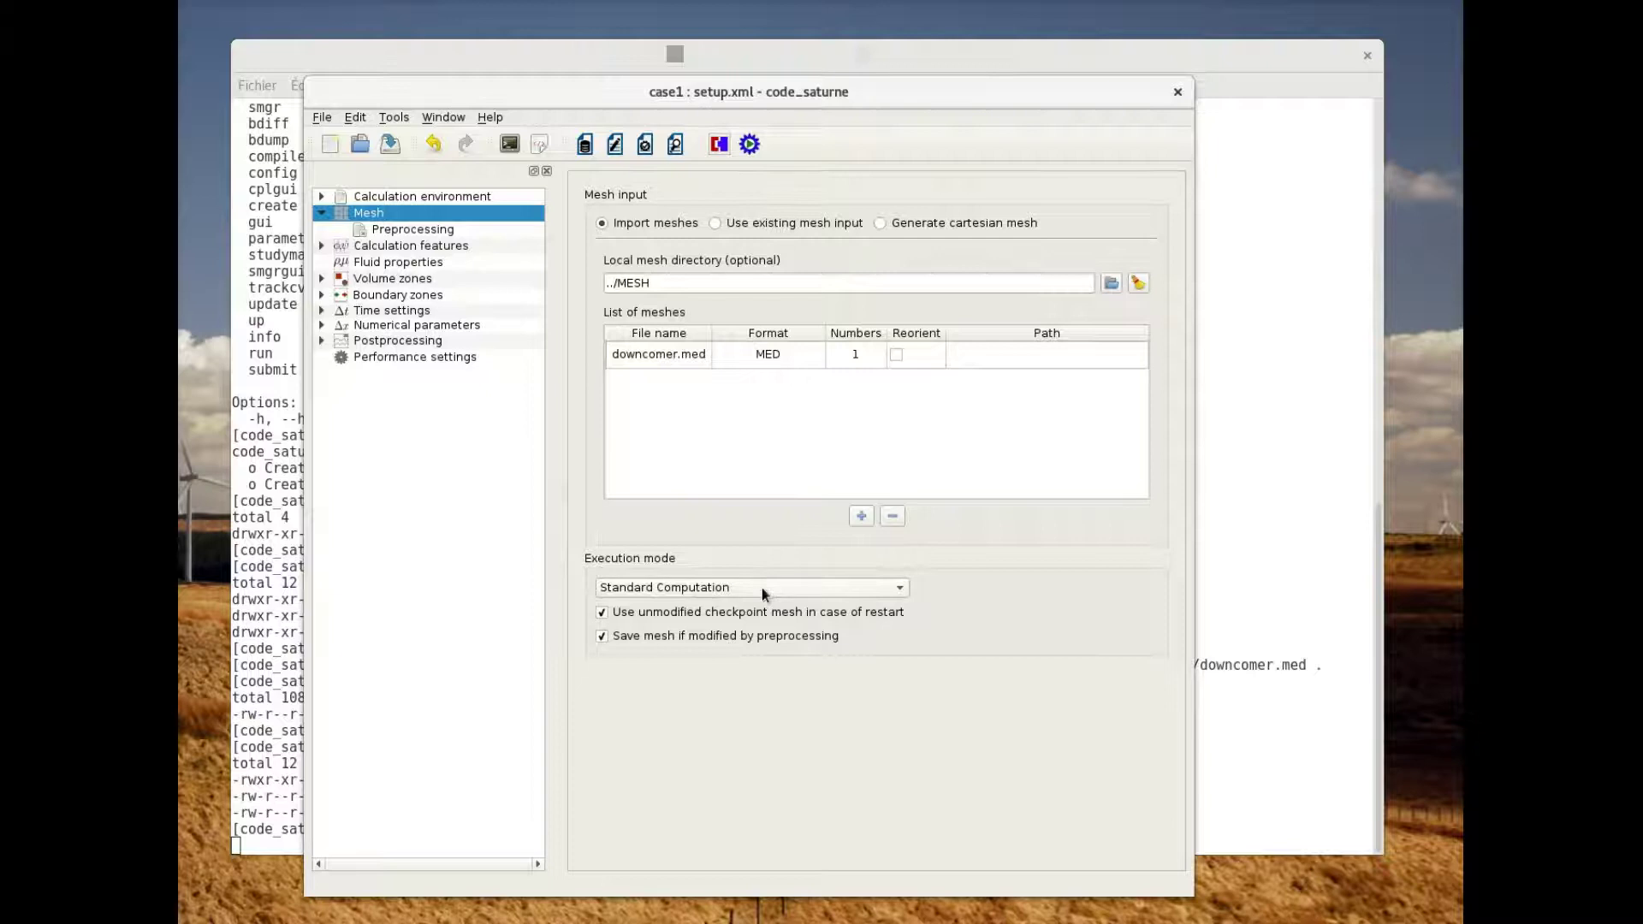
# Choose Standard Computation as the mesh execution mode and save the case setup
pyautogui.moveTo(754, 590)
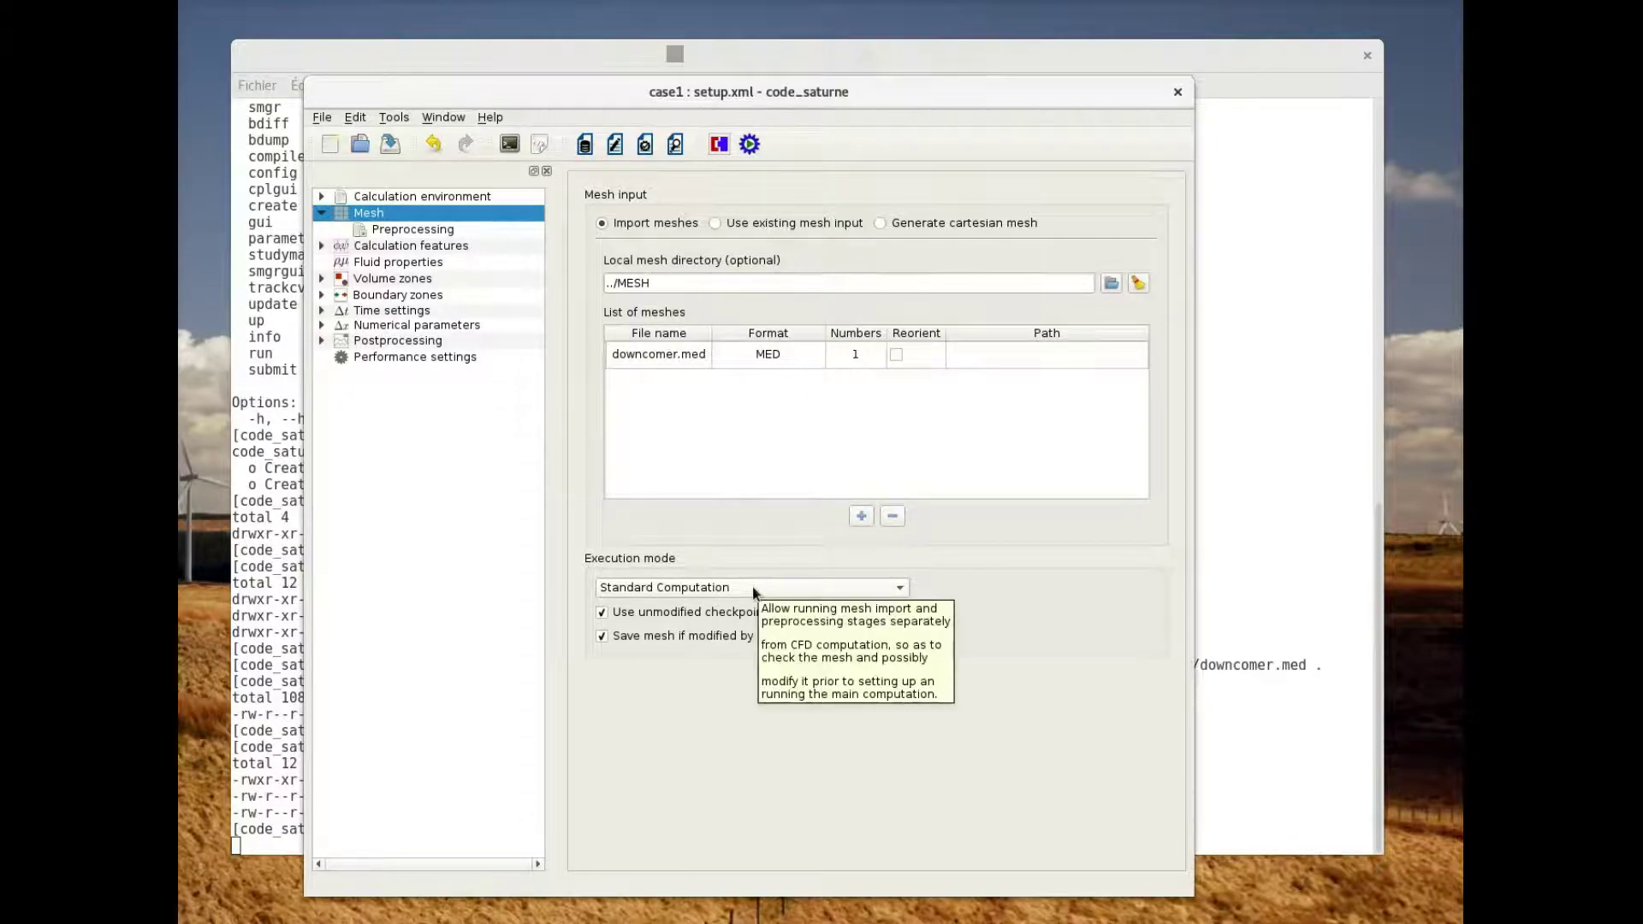
pyautogui.click(752, 587)
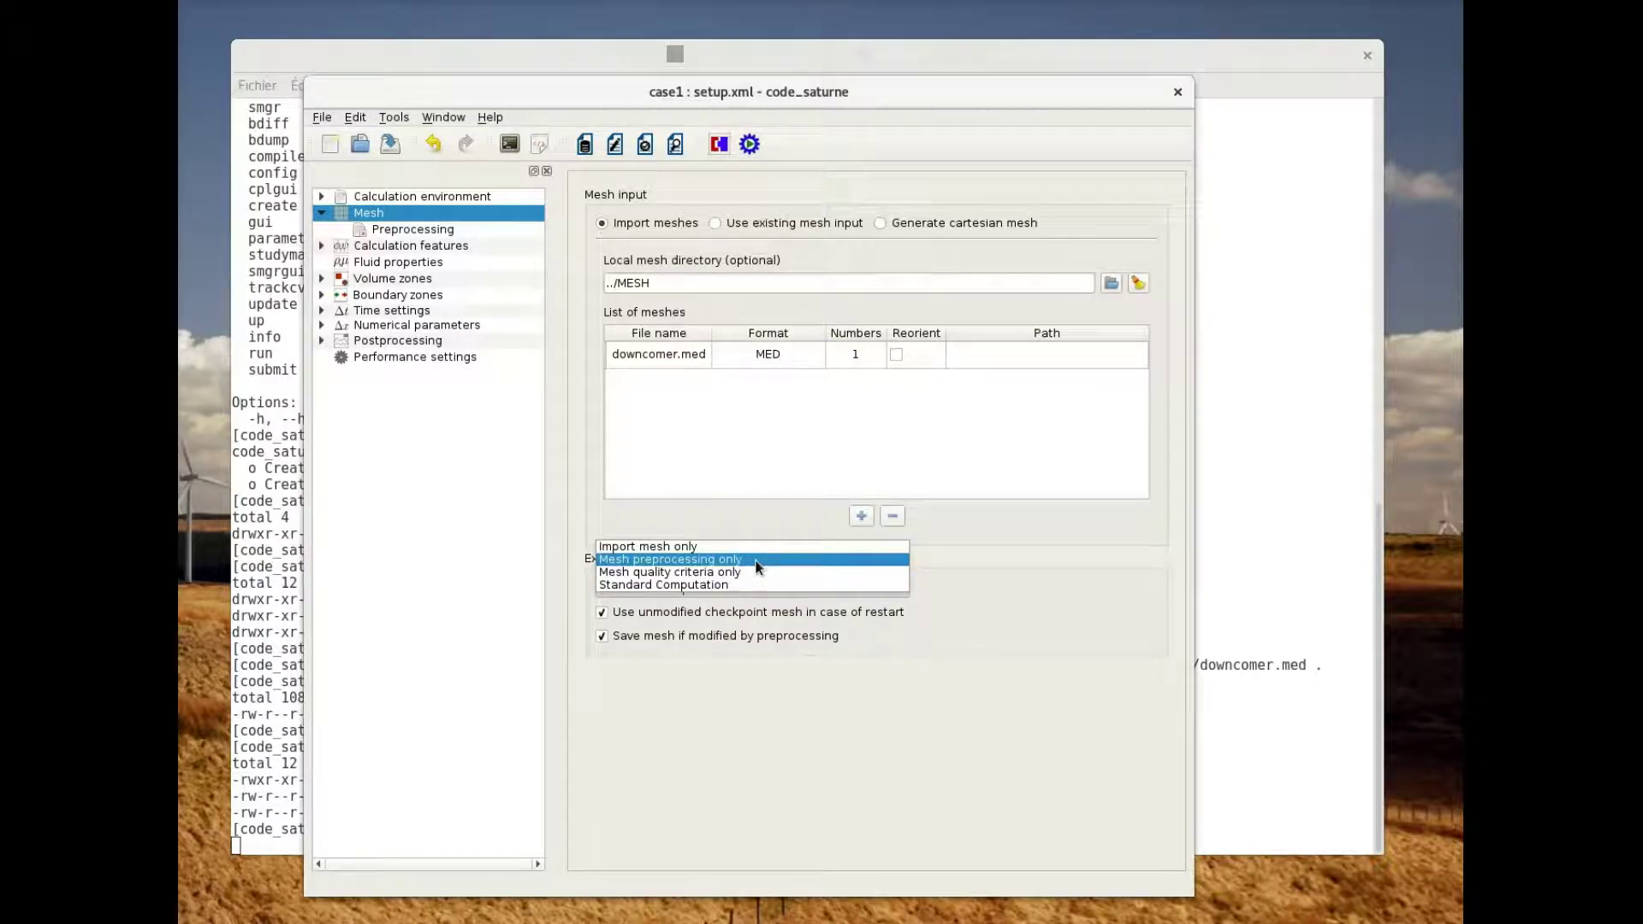
pyautogui.click(705, 587)
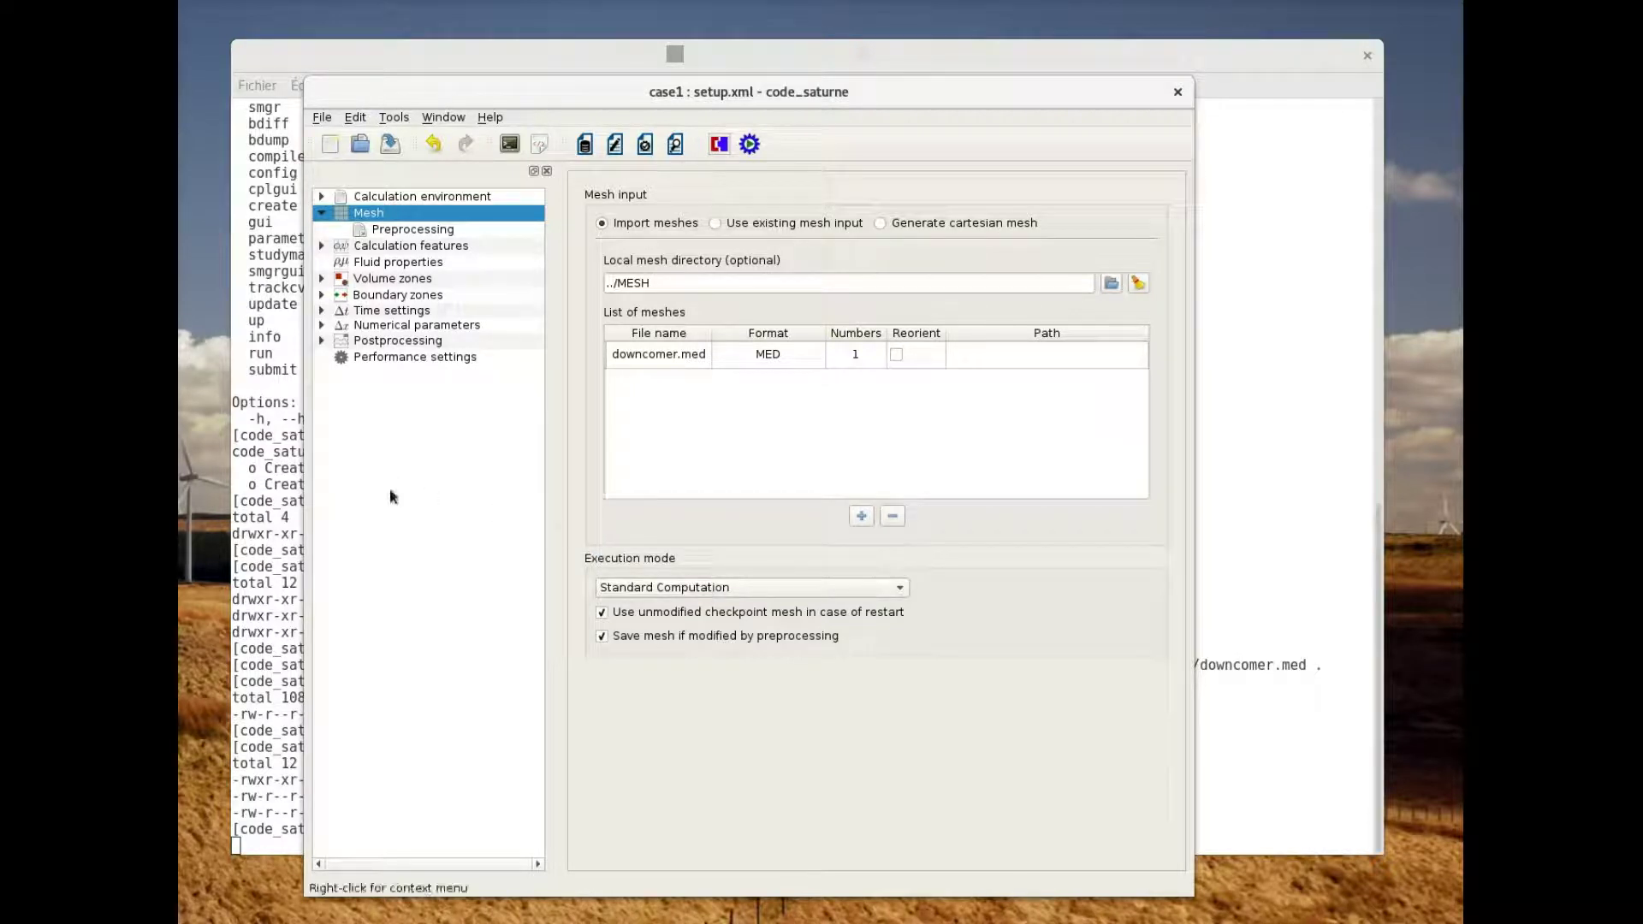
pyautogui.click(391, 145)
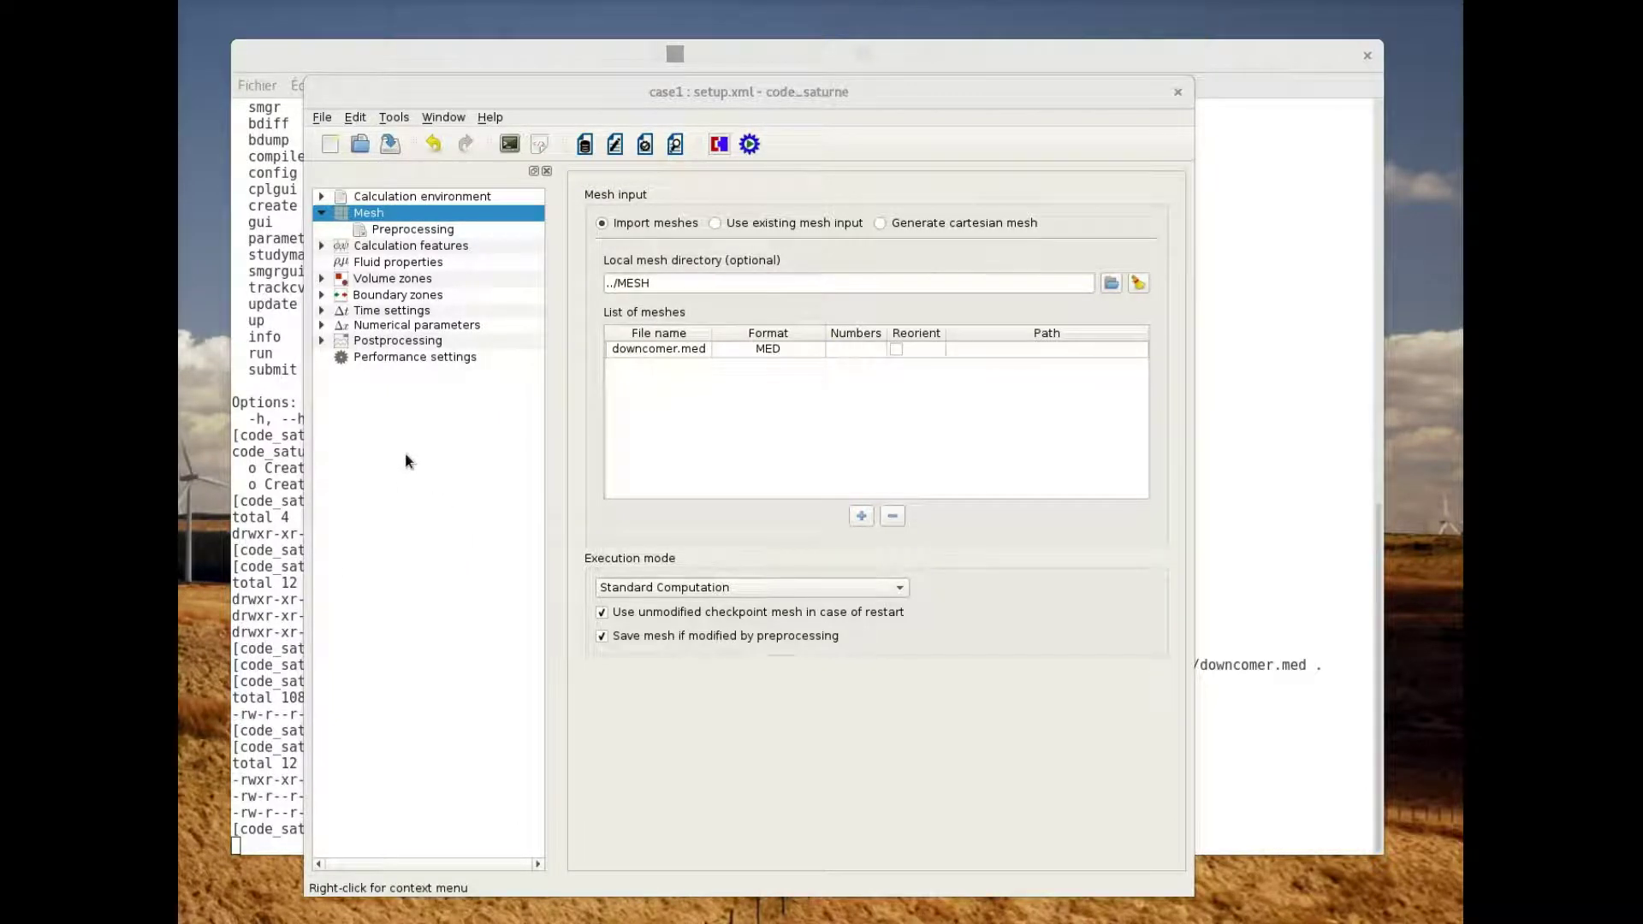
# Choose the Incompressible option for the Standard Eulerian single phase flow model in the calculation features
pyautogui.click(420, 247)
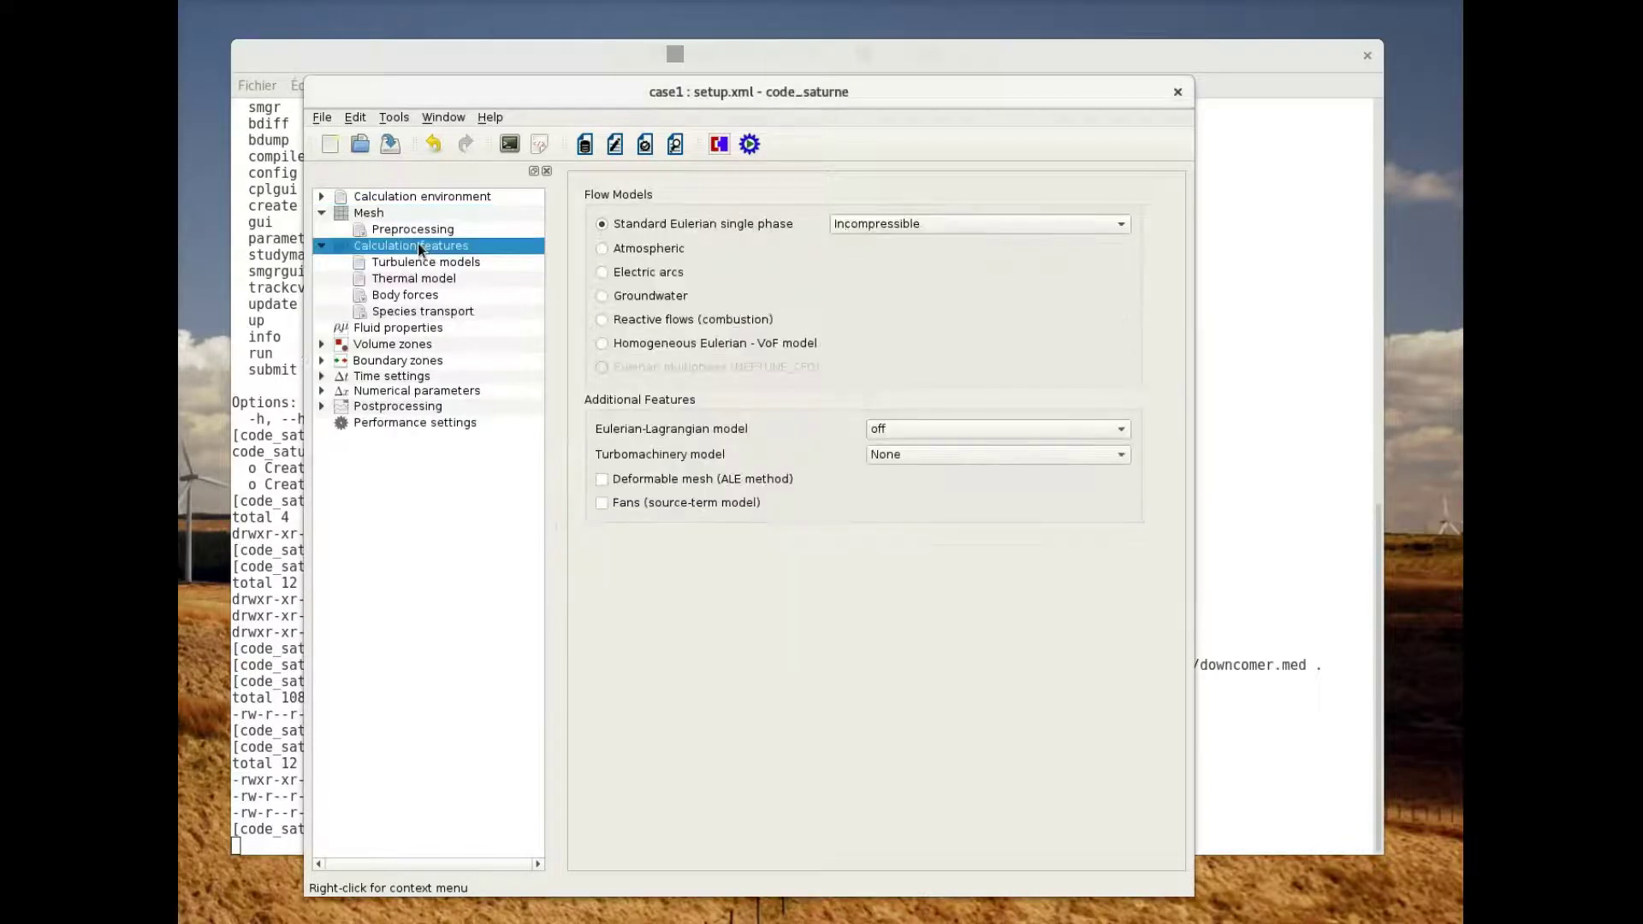
pyautogui.click(942, 220)
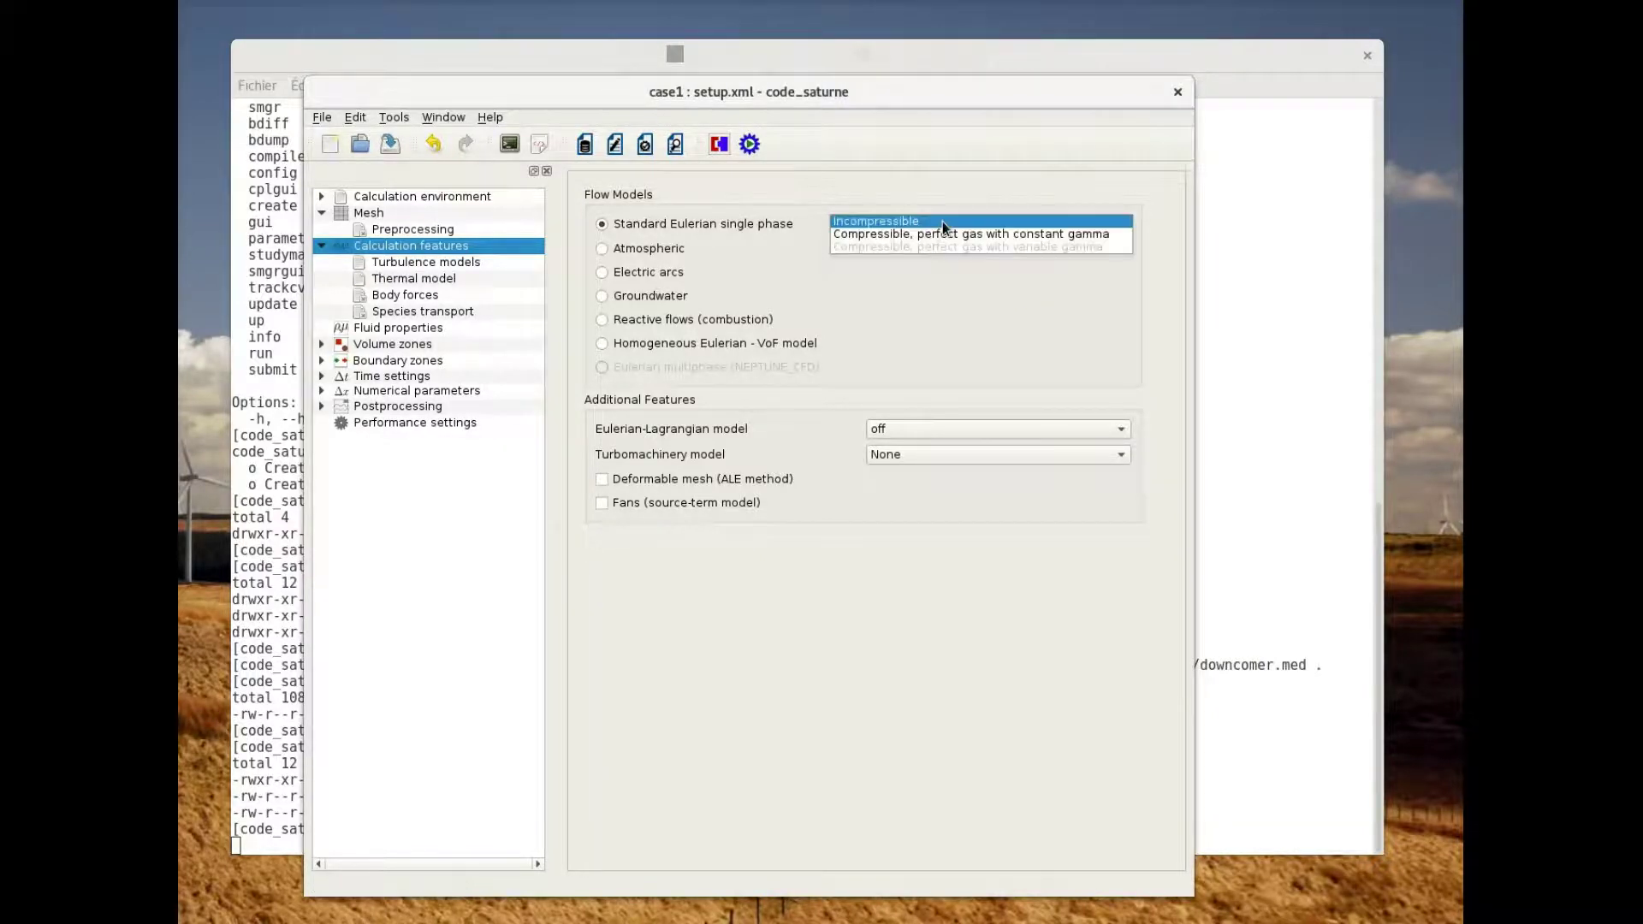
pyautogui.click(942, 222)
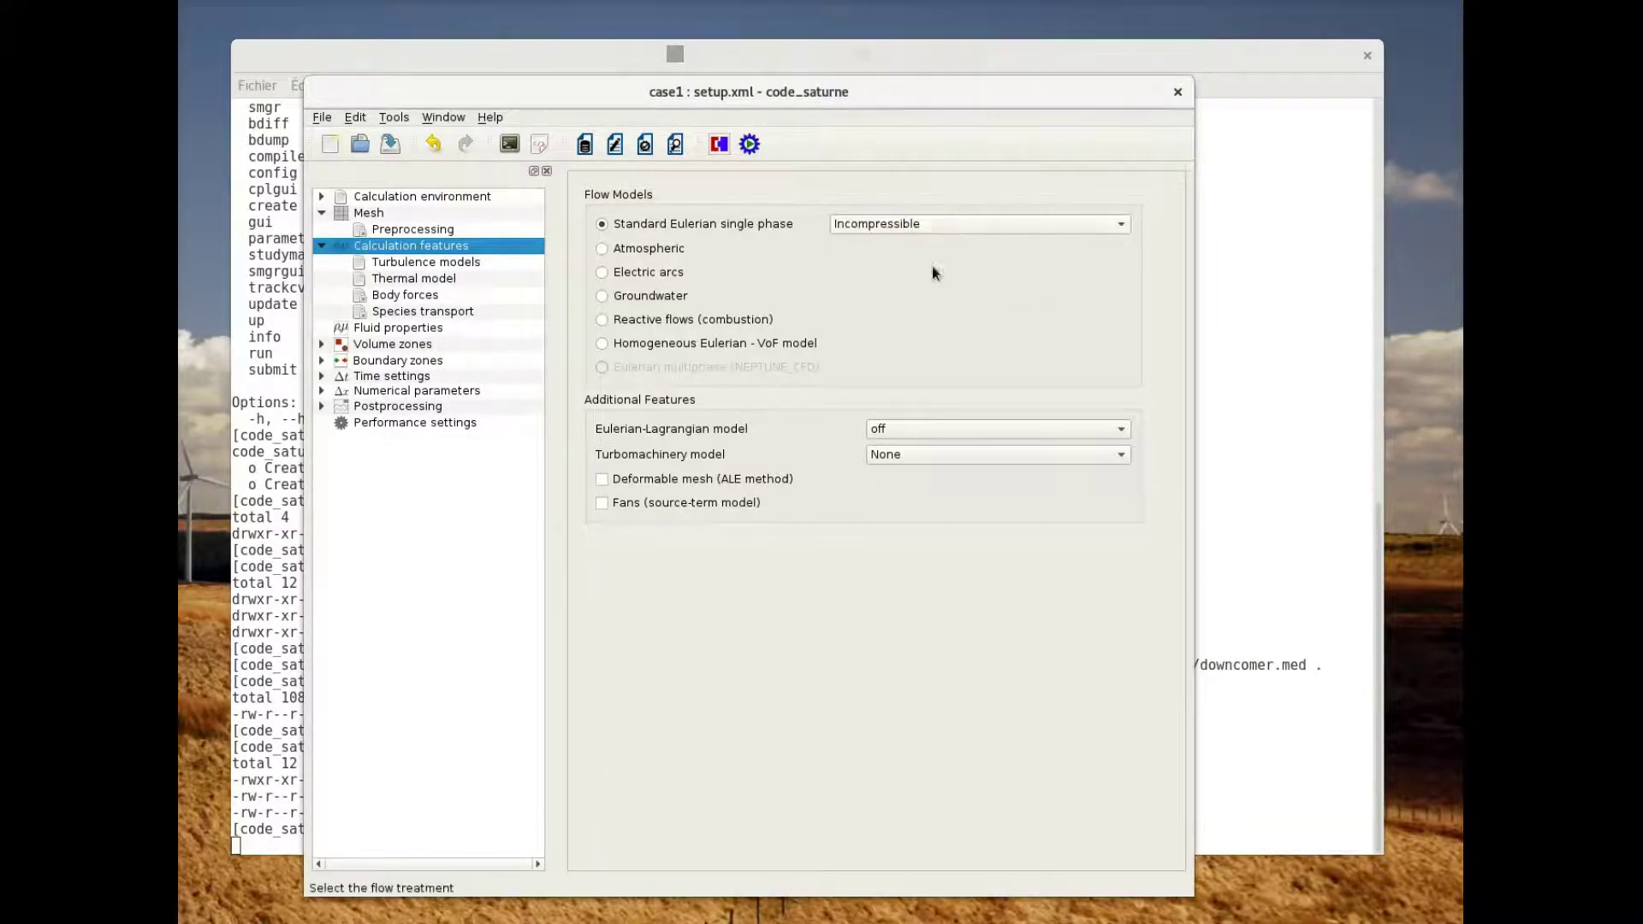
# Select k-ε Linear Production as the turbulence model
pyautogui.click(420, 266)
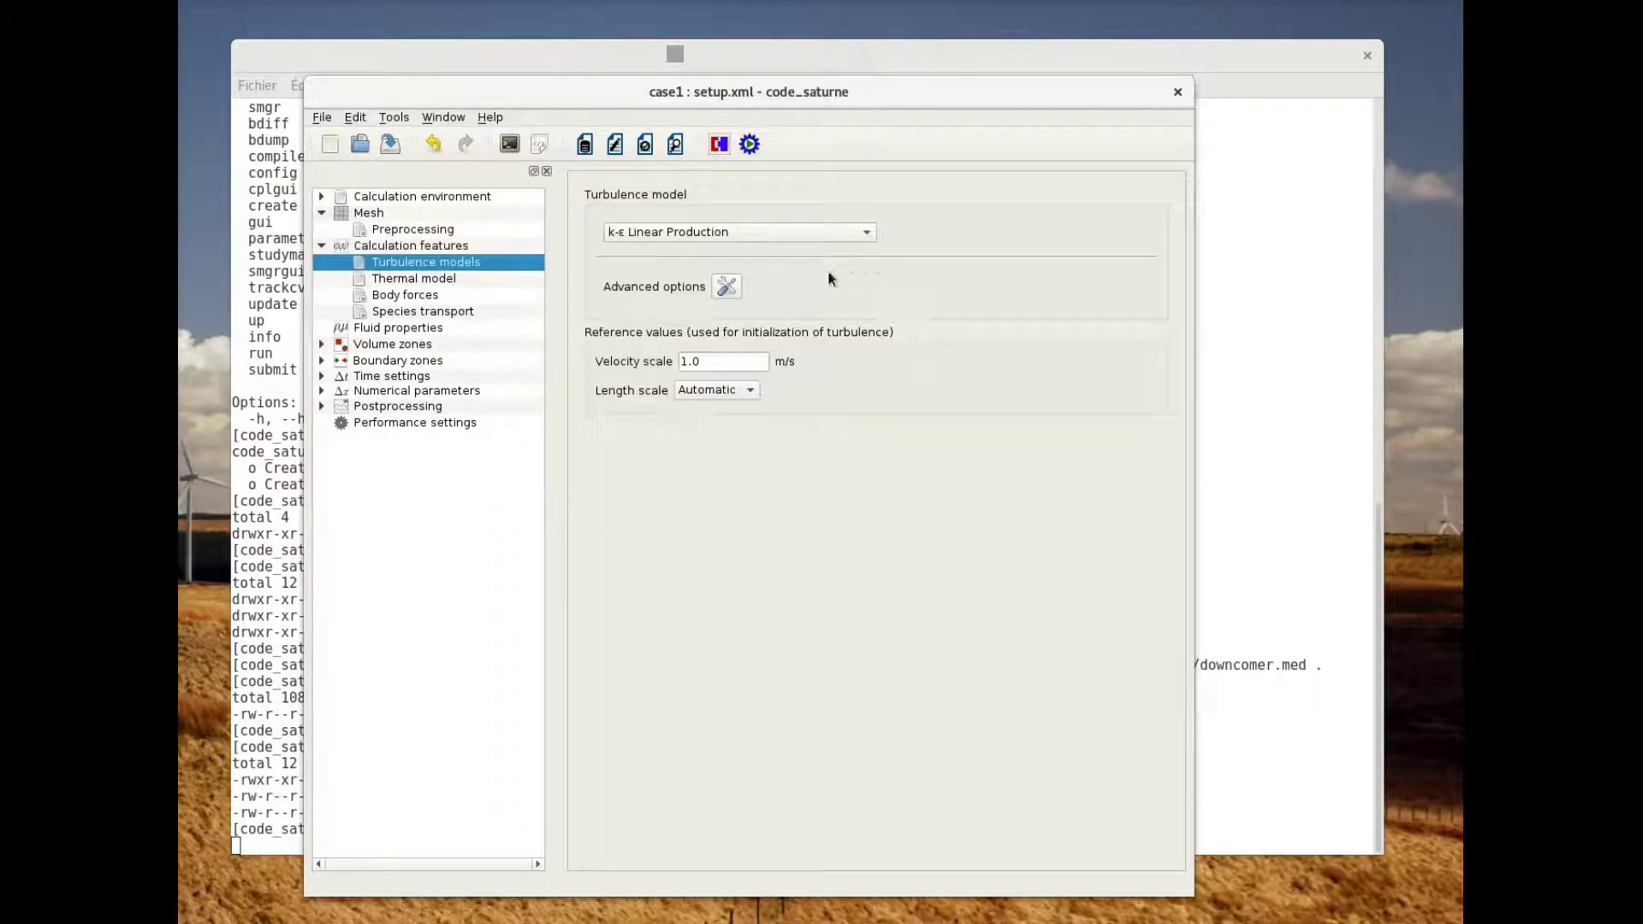
pyautogui.click(756, 234)
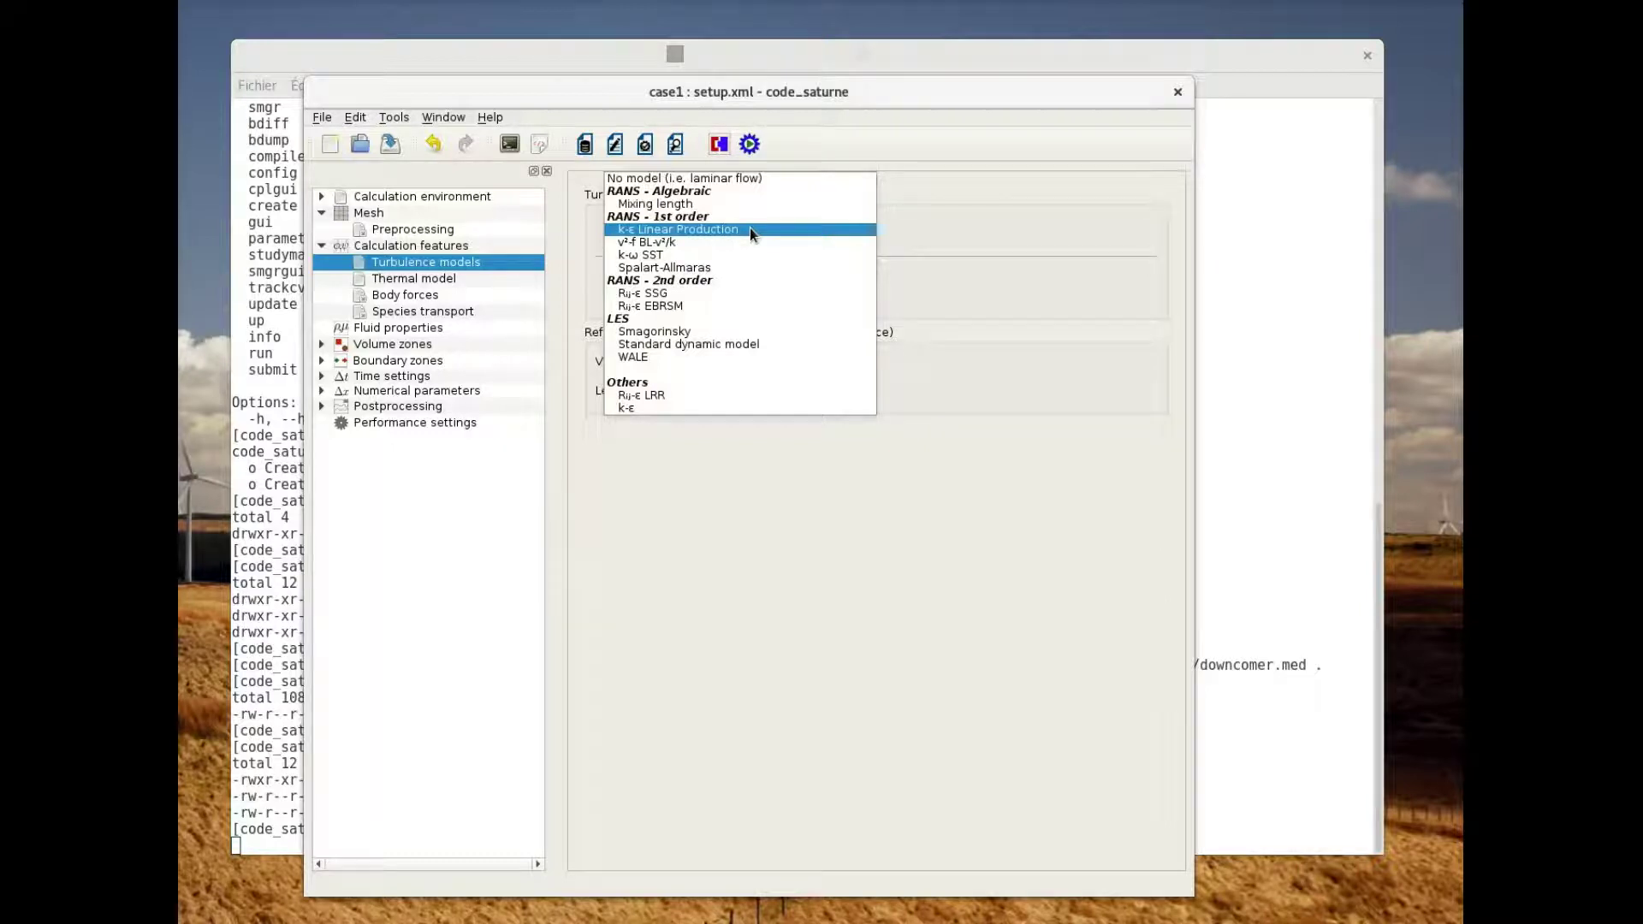
pyautogui.click(749, 229)
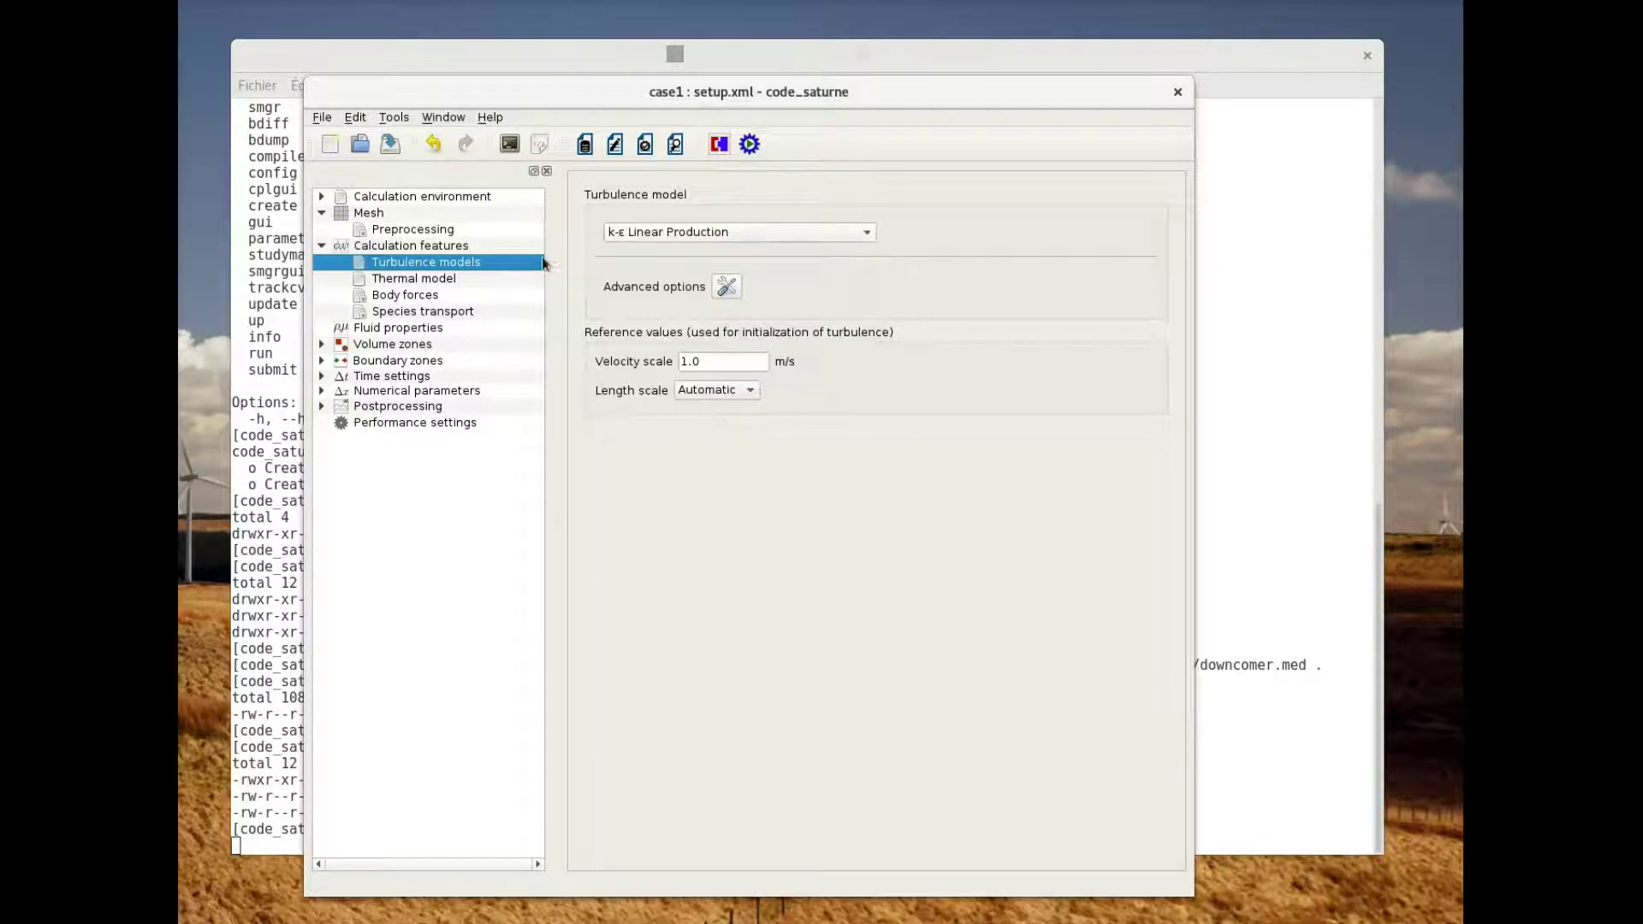
# Set the thermal scalar to Temperature (Celsius) and view the gravity and Coriolis settings under body forces
pyautogui.click(429, 276)
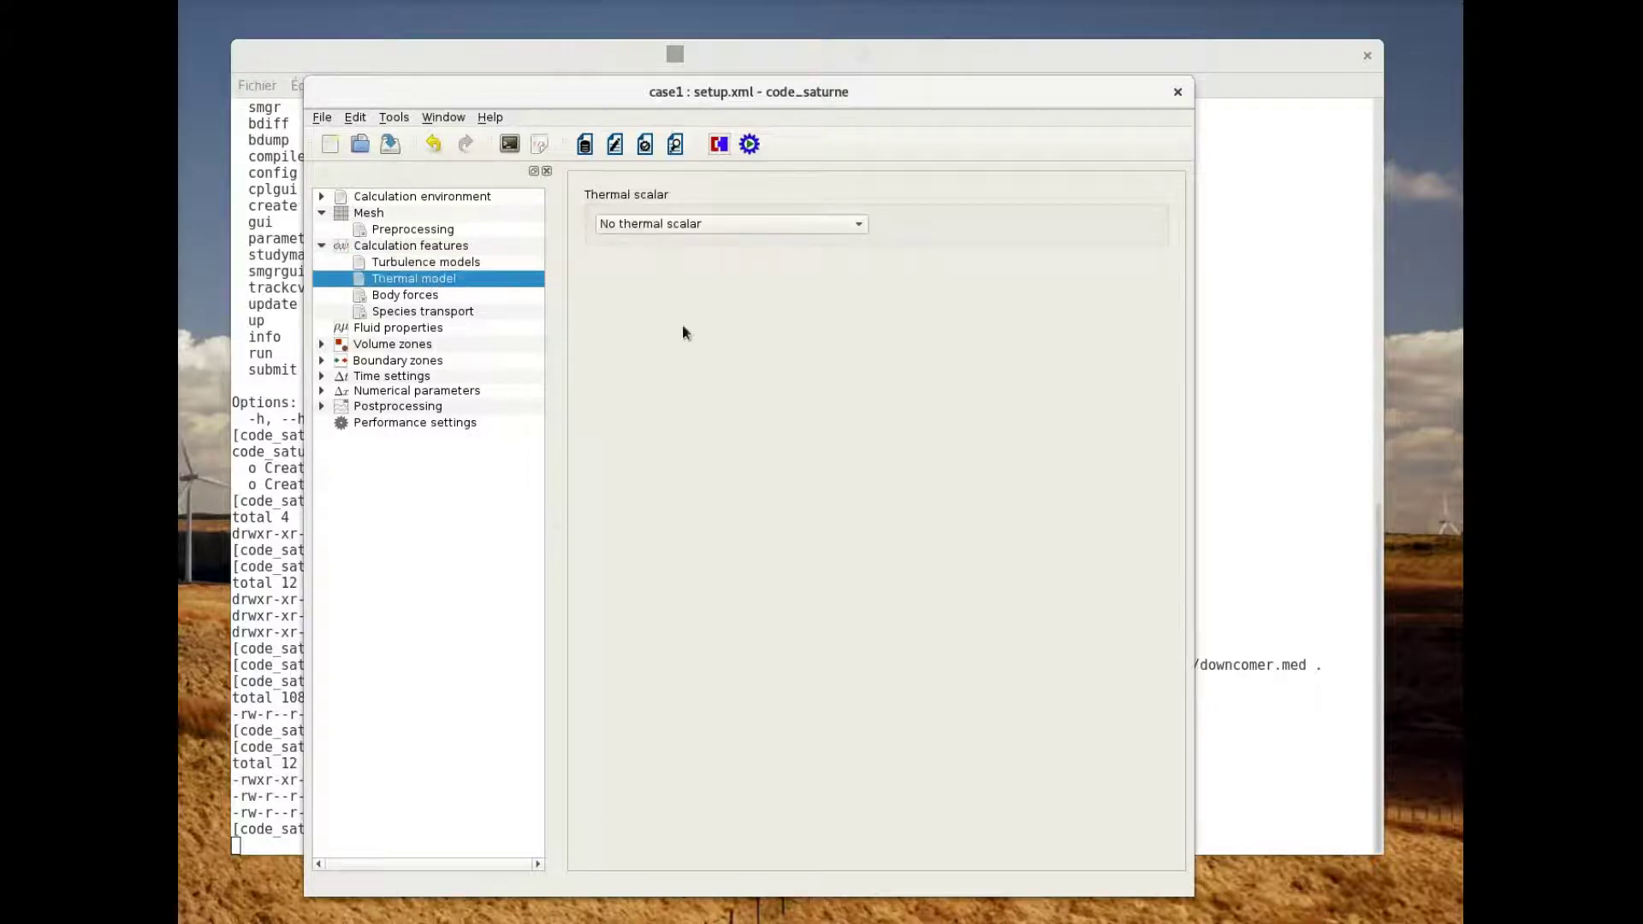
pyautogui.click(721, 223)
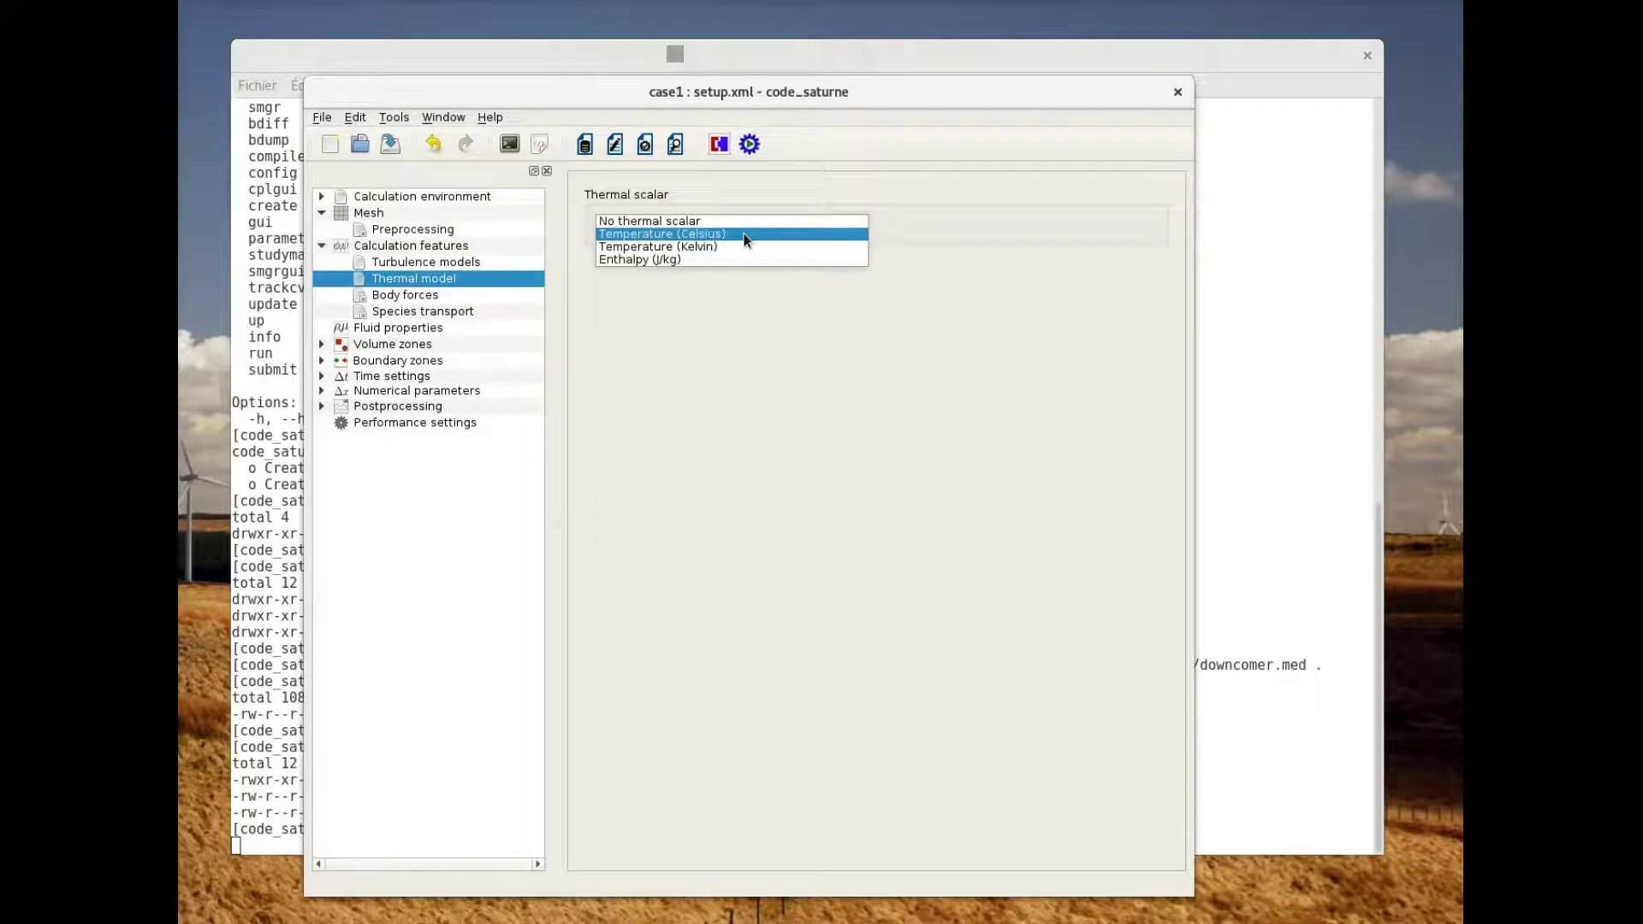
pyautogui.click(743, 235)
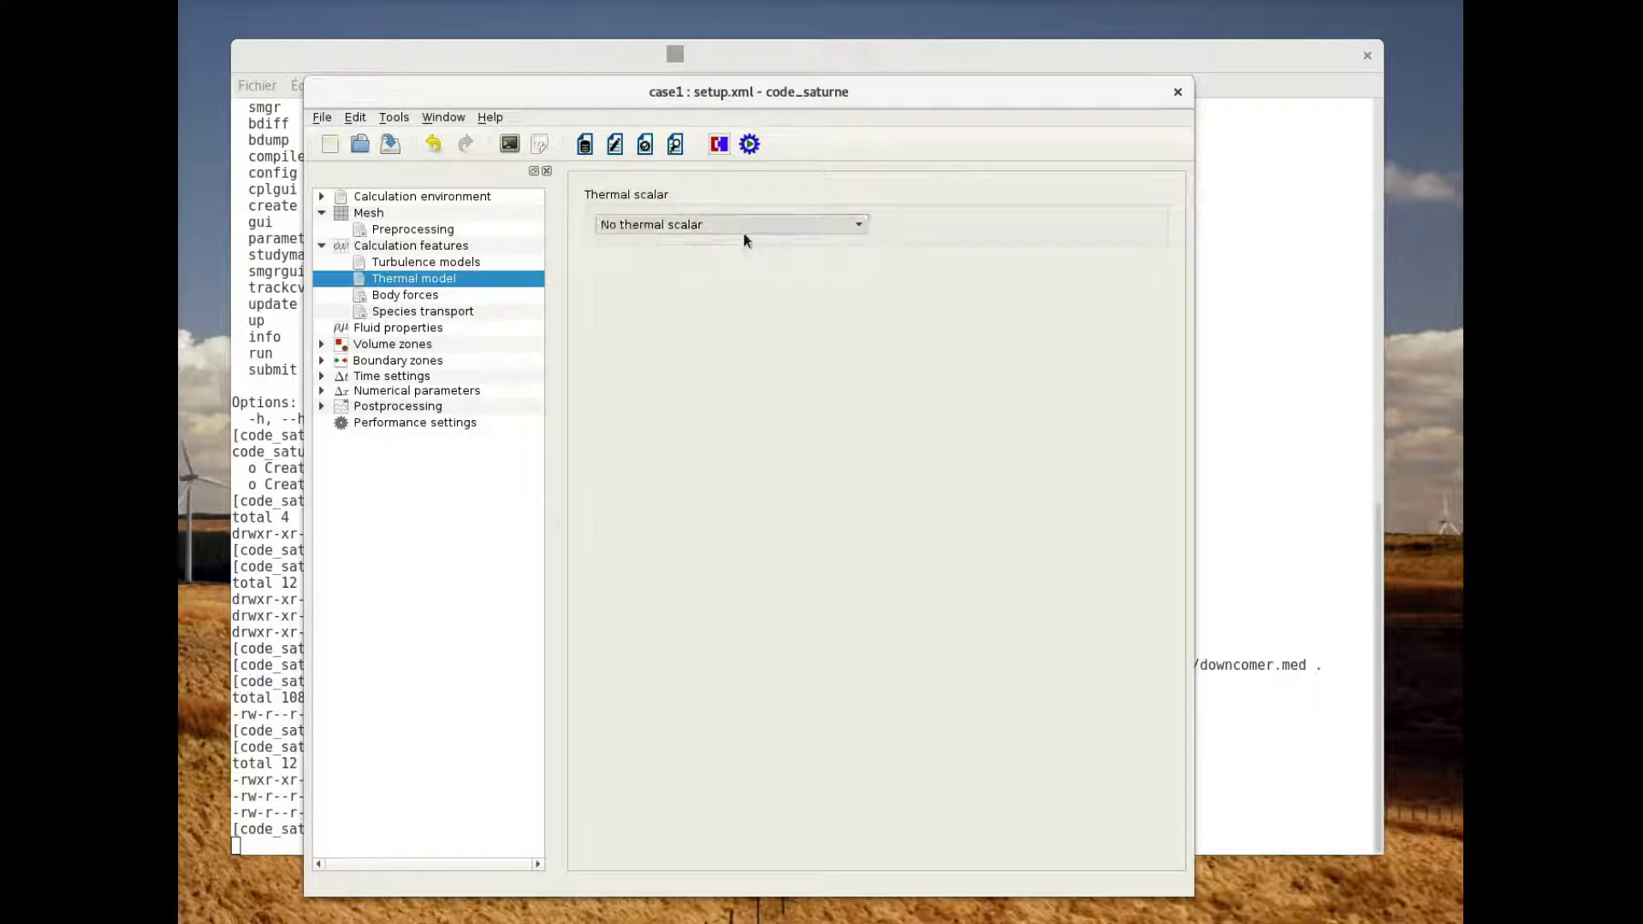
pyautogui.click(412, 293)
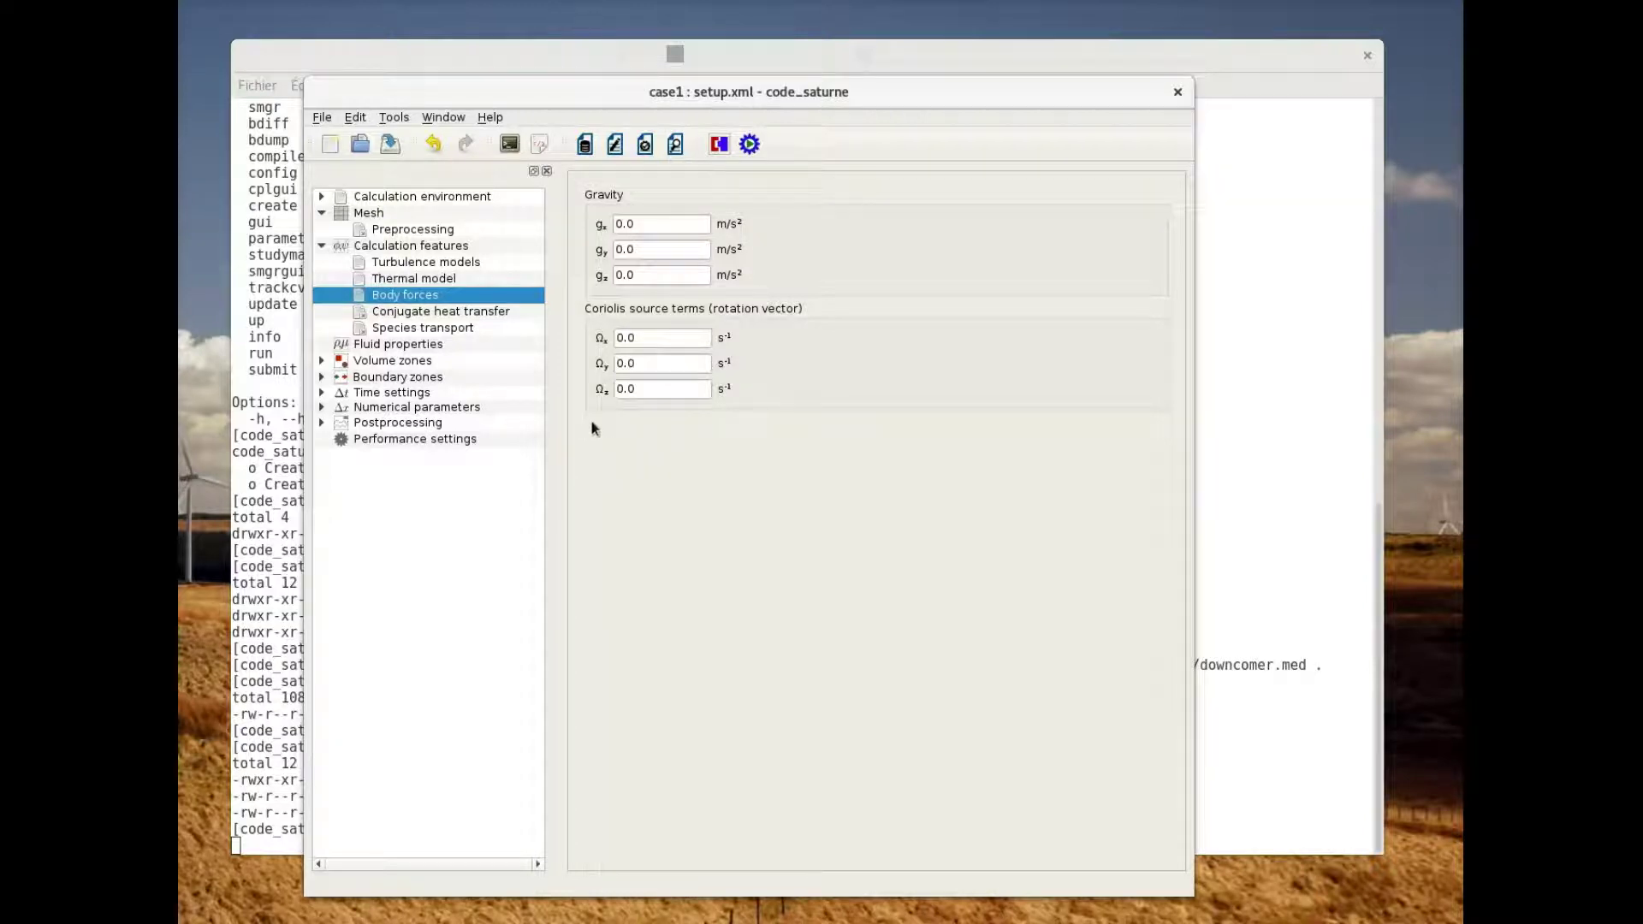
# Set the fluid's constant reference density to 725.735 kg/m³ and its viscosity to 0.895e-4 Pa.s
pyautogui.click(417, 347)
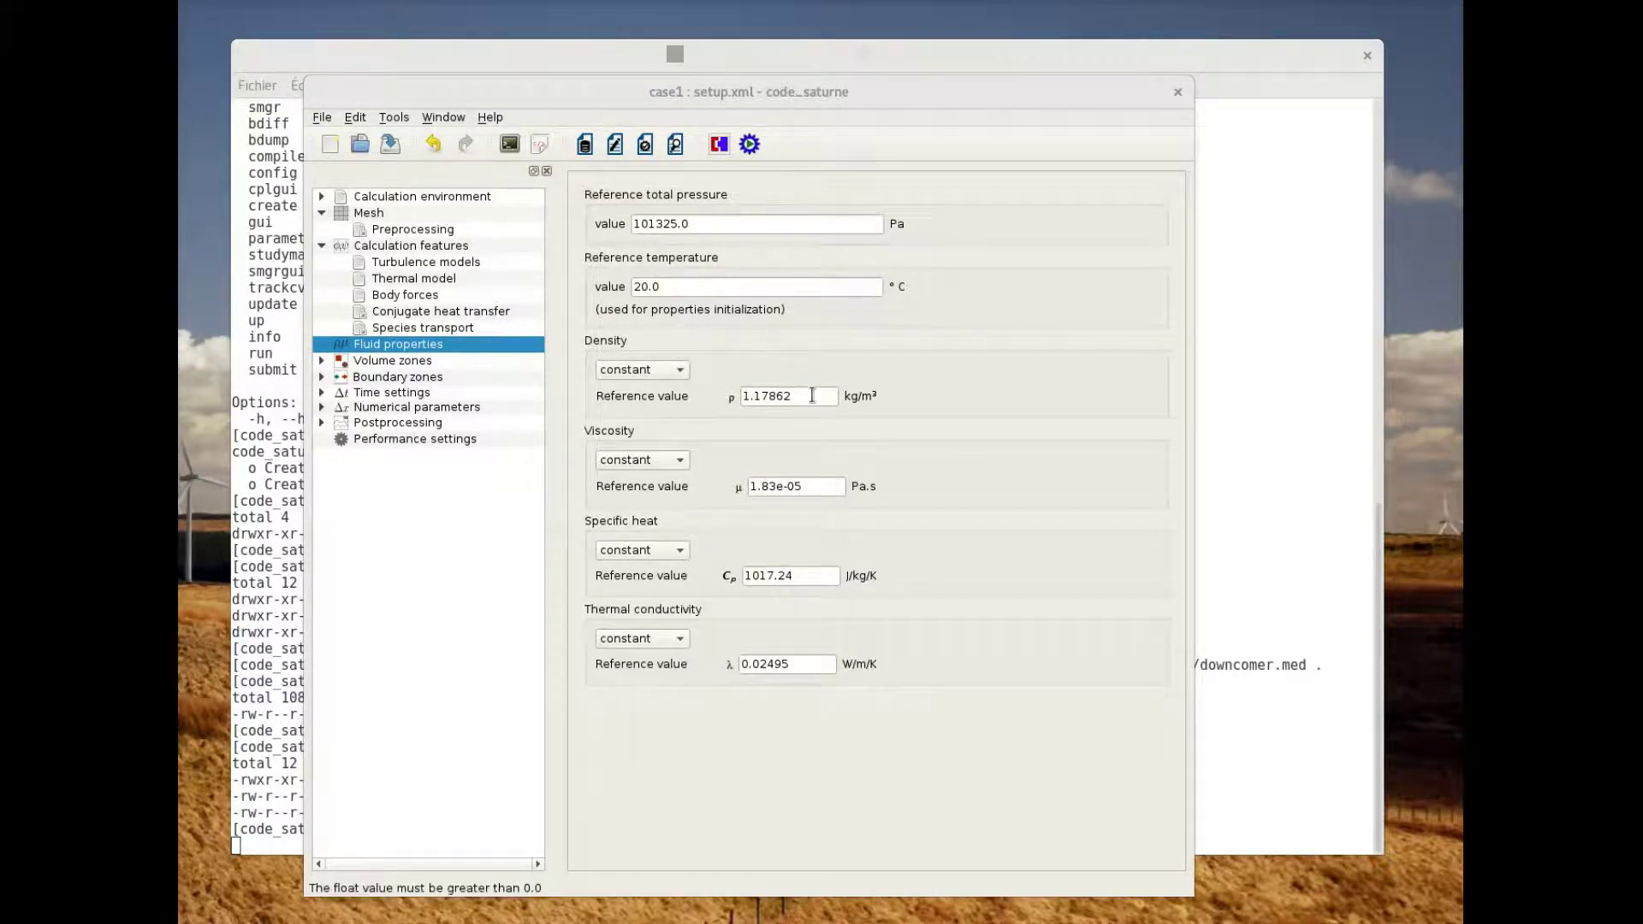
pyautogui.moveTo(812, 395); pyautogui.dragTo(741, 396)
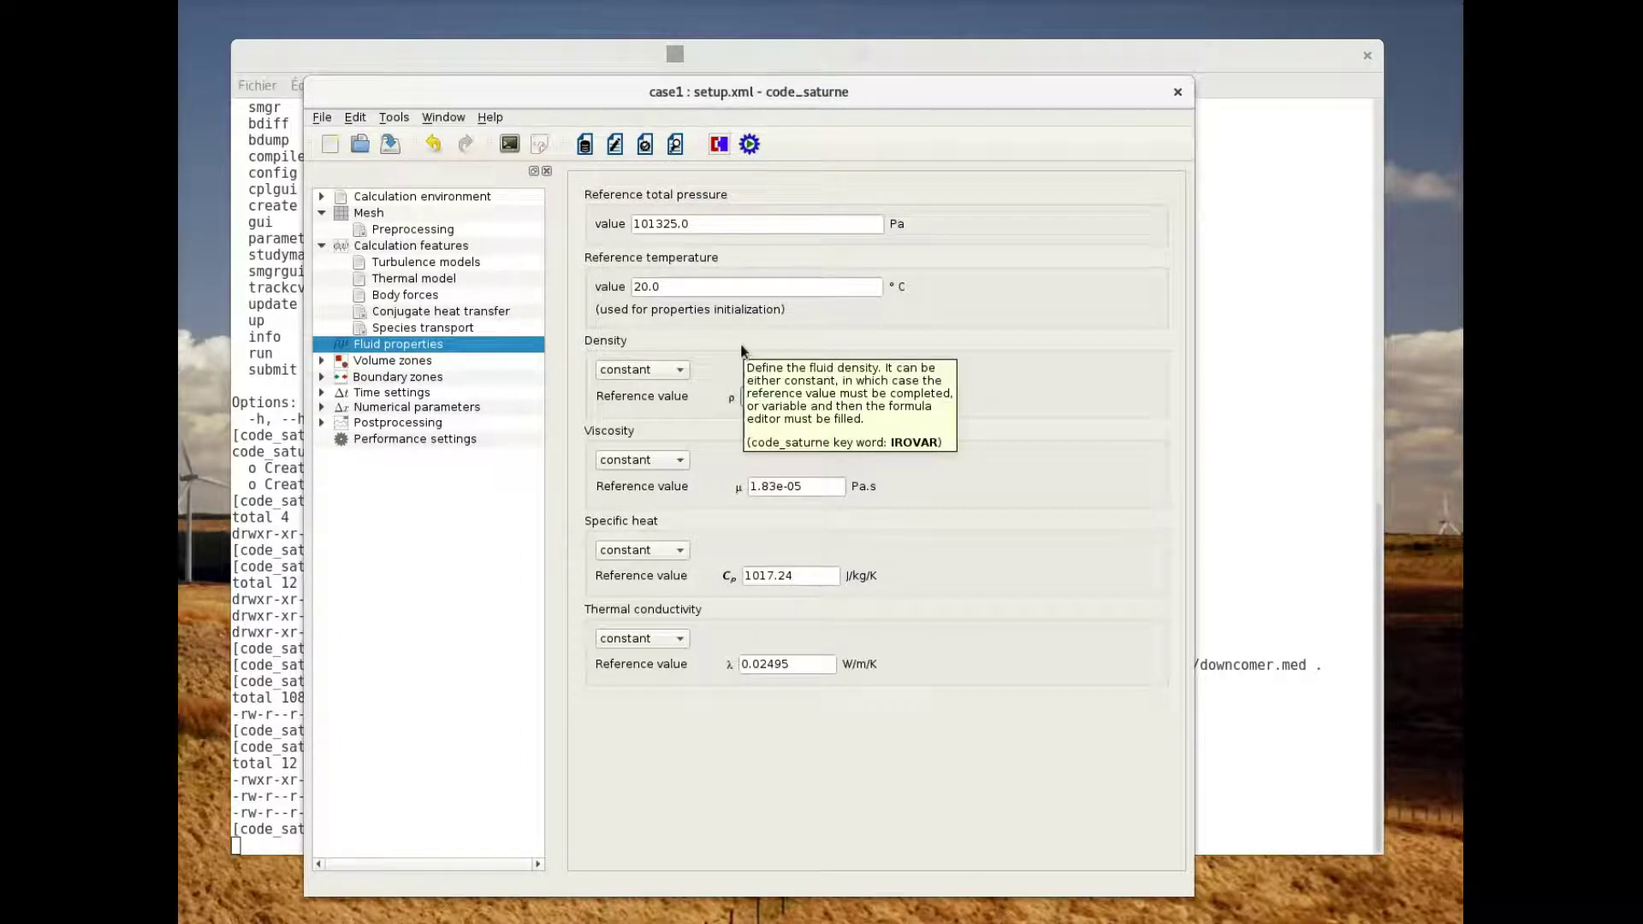
pyautogui.write('725.735')
pyautogui.click(817, 486)
pyautogui.hotkey('shift', 'Home')
pyautogui.write('0.895e-4')
# Set the fluid's constant specific heat reference value to 5483 J/kg/K
pyautogui.click(811, 572)
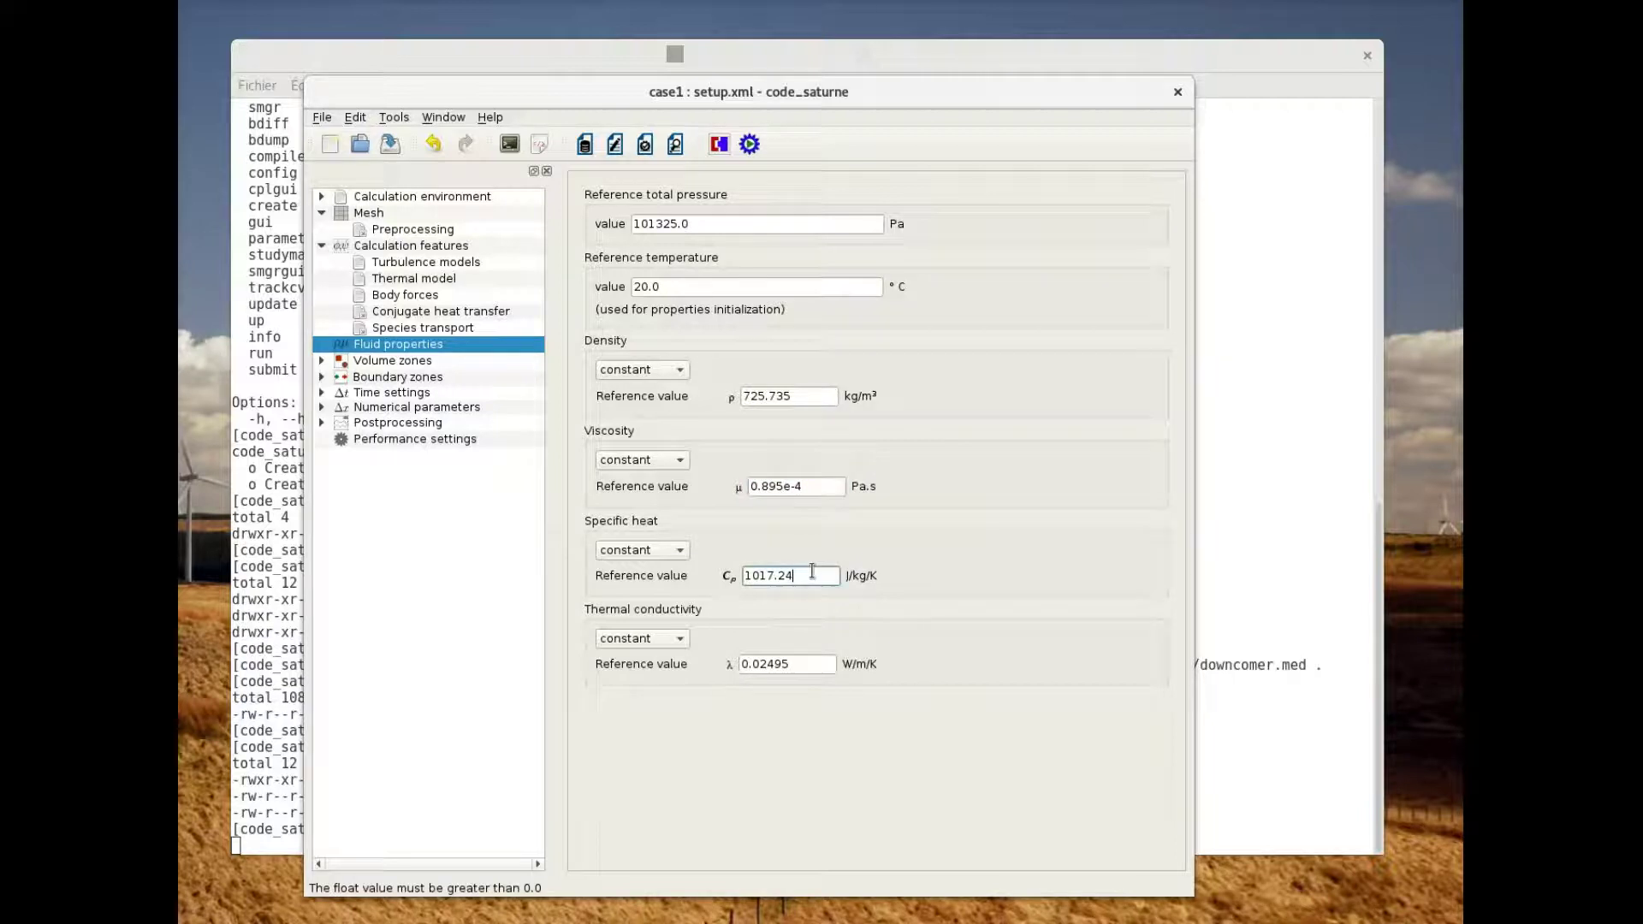
pyautogui.doubleClick(800, 572)
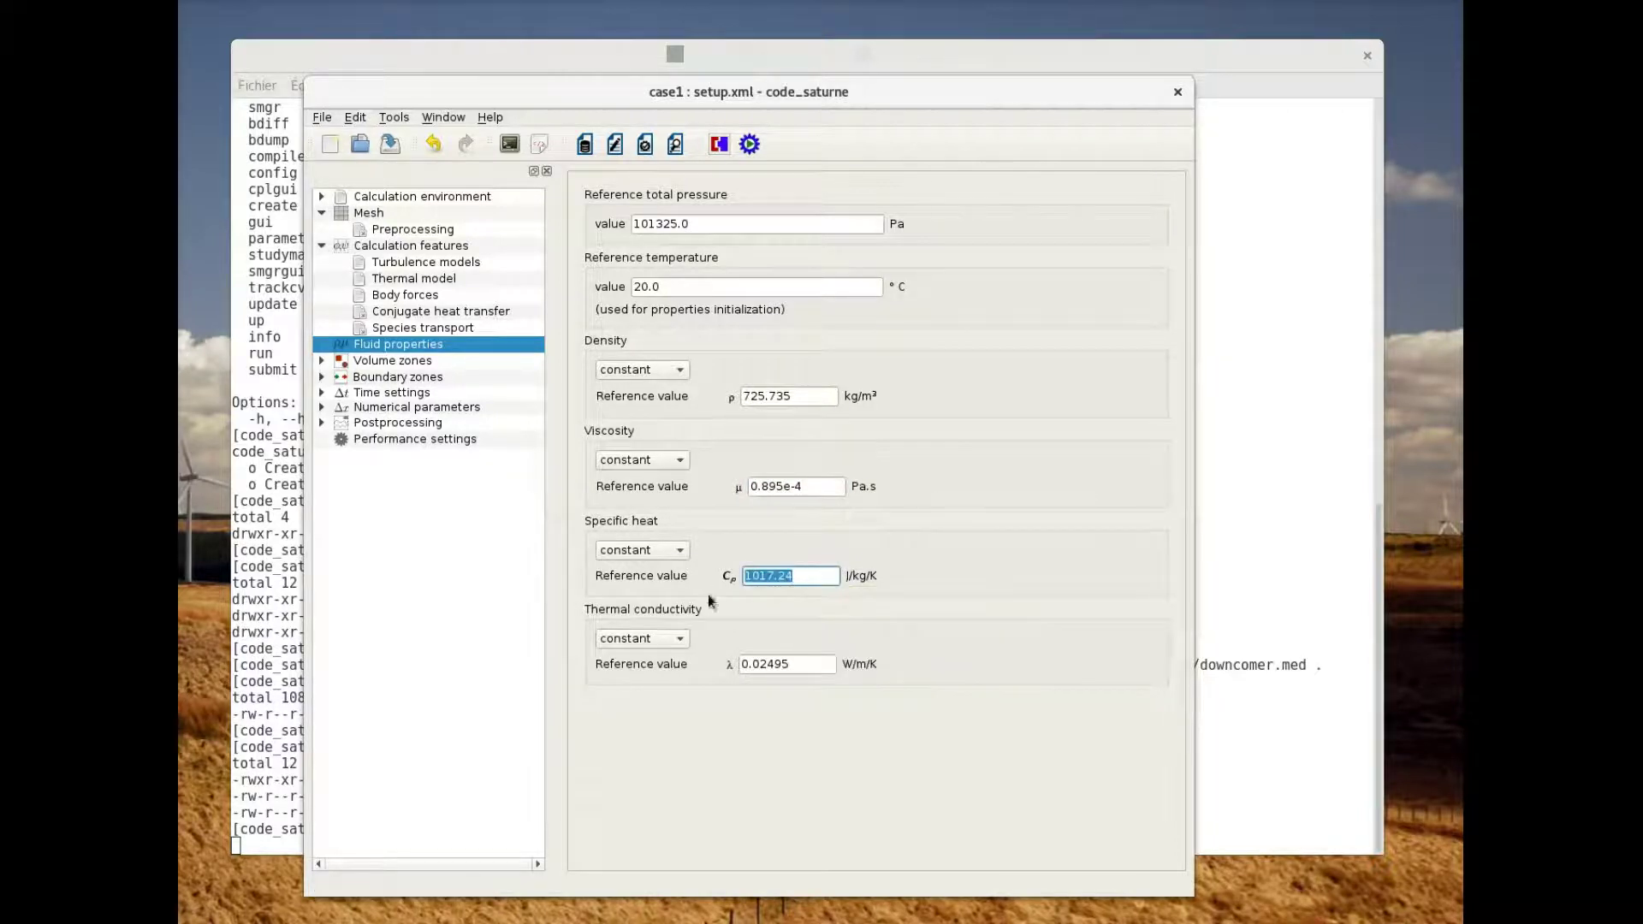
pyautogui.write('5483')
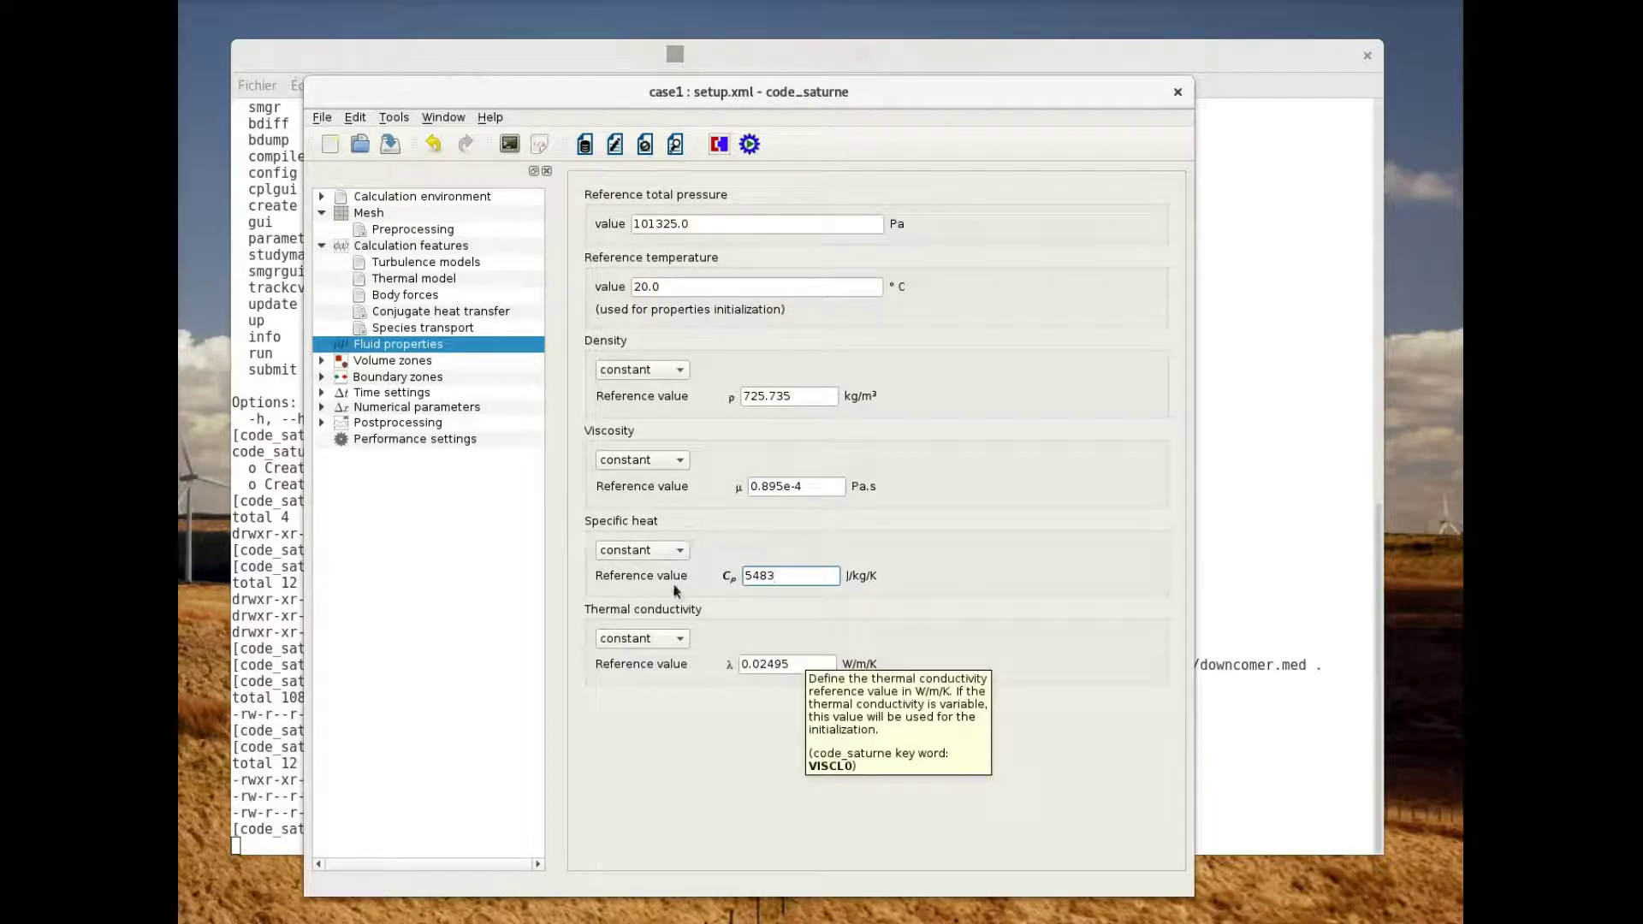
# Initialize the velocity of the all_cells volume zone with all three components at 0
pyautogui.click(393, 362)
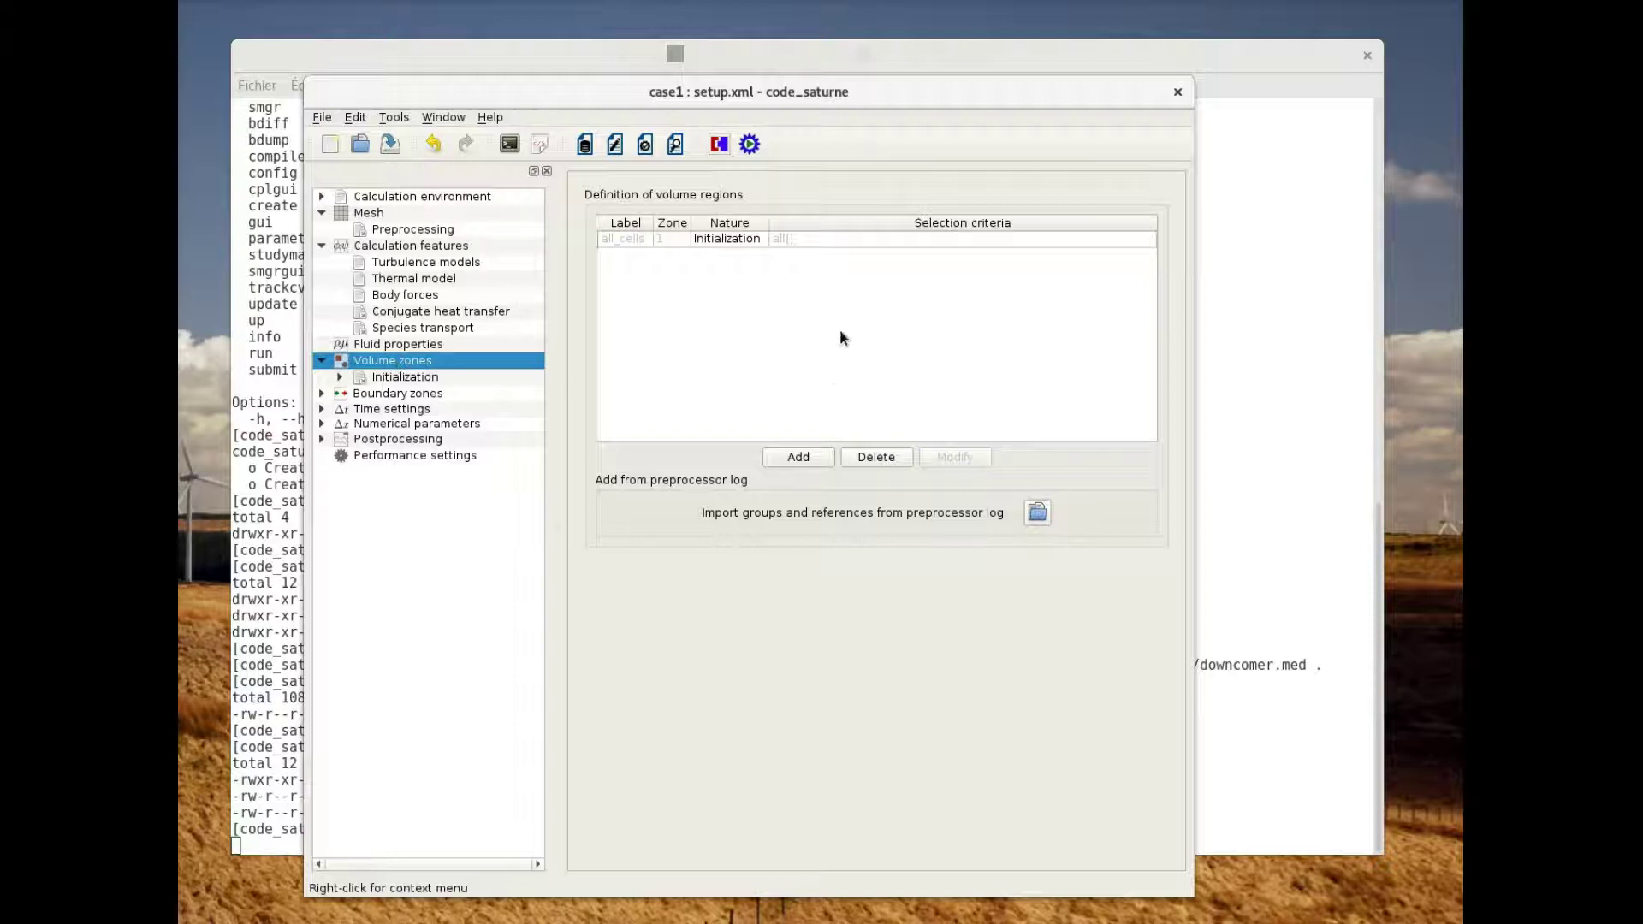
pyautogui.click(720, 238)
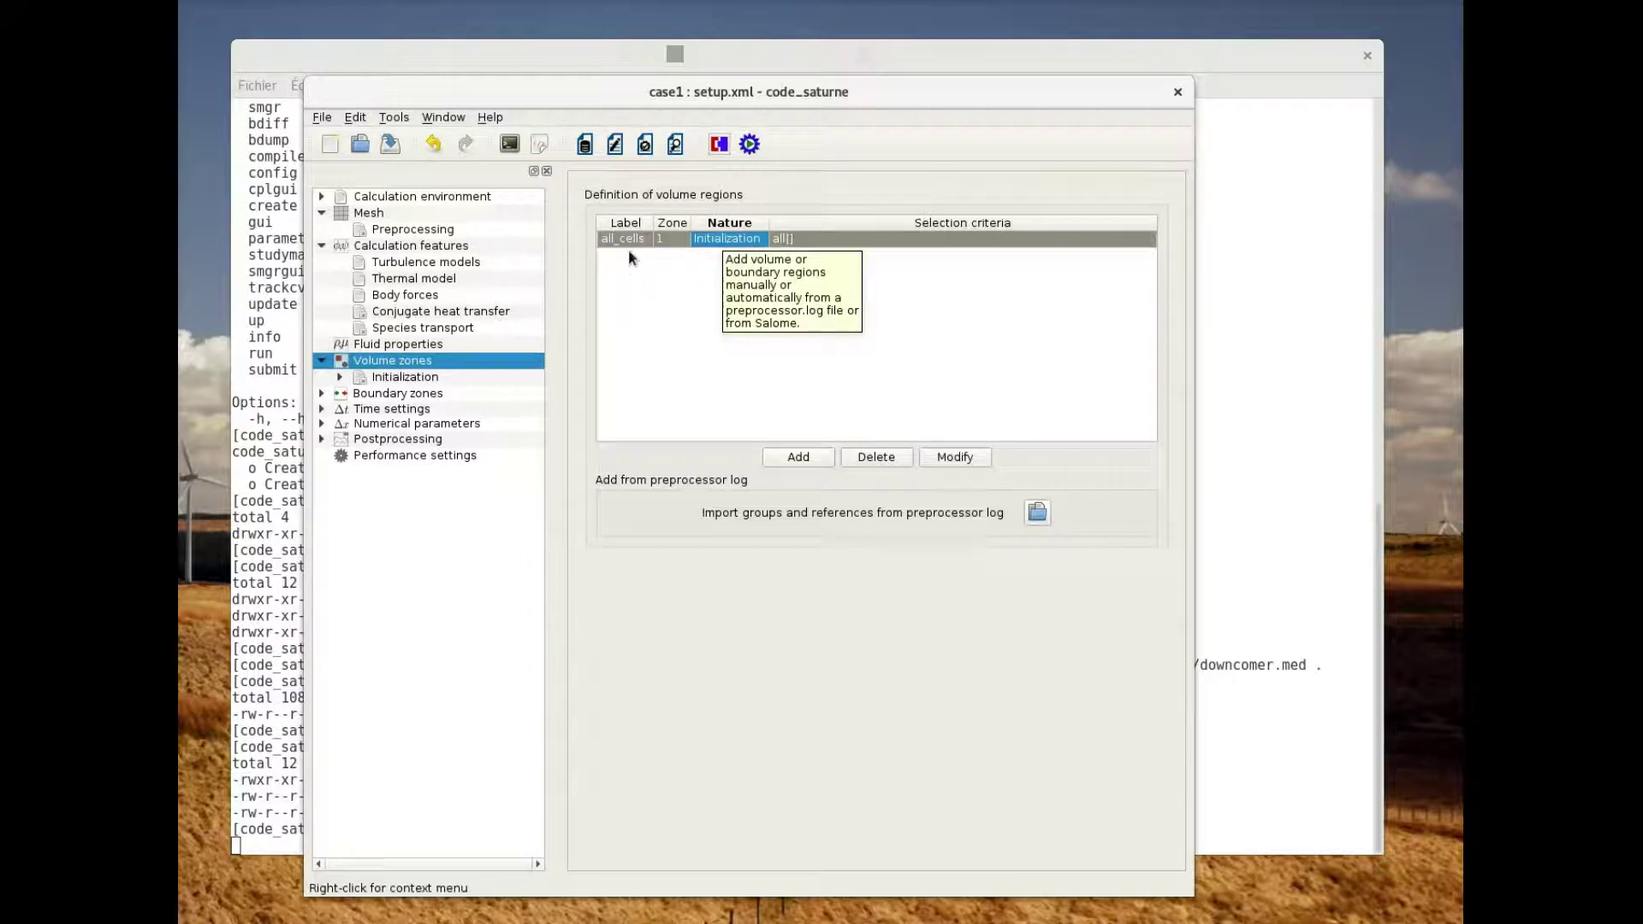
pyautogui.click(400, 378)
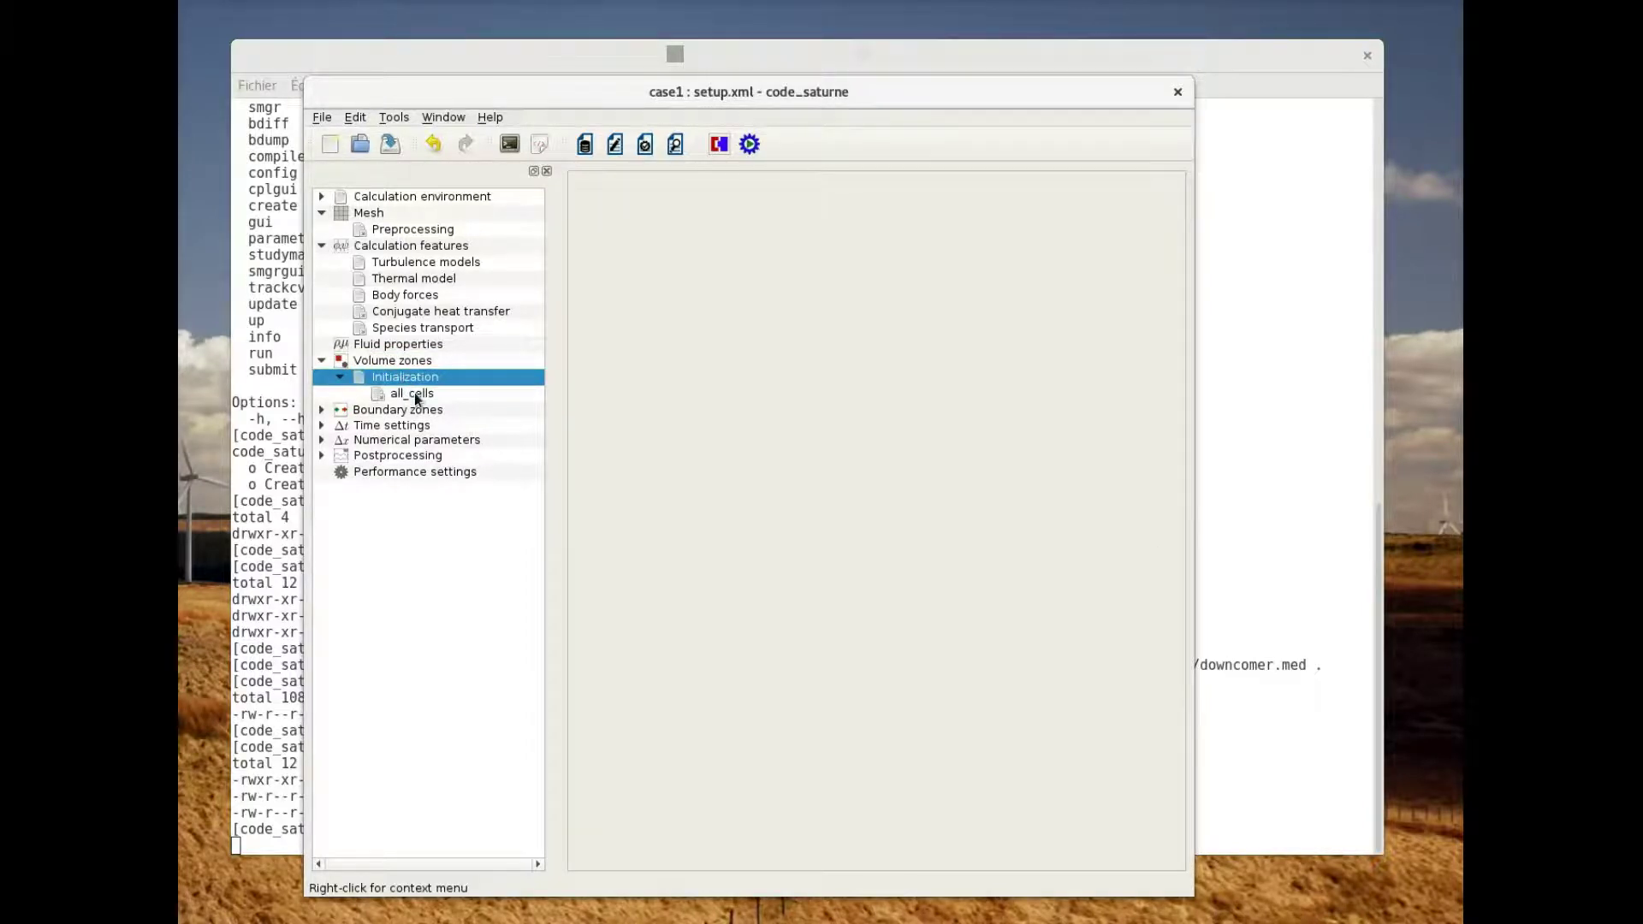
pyautogui.click(417, 397)
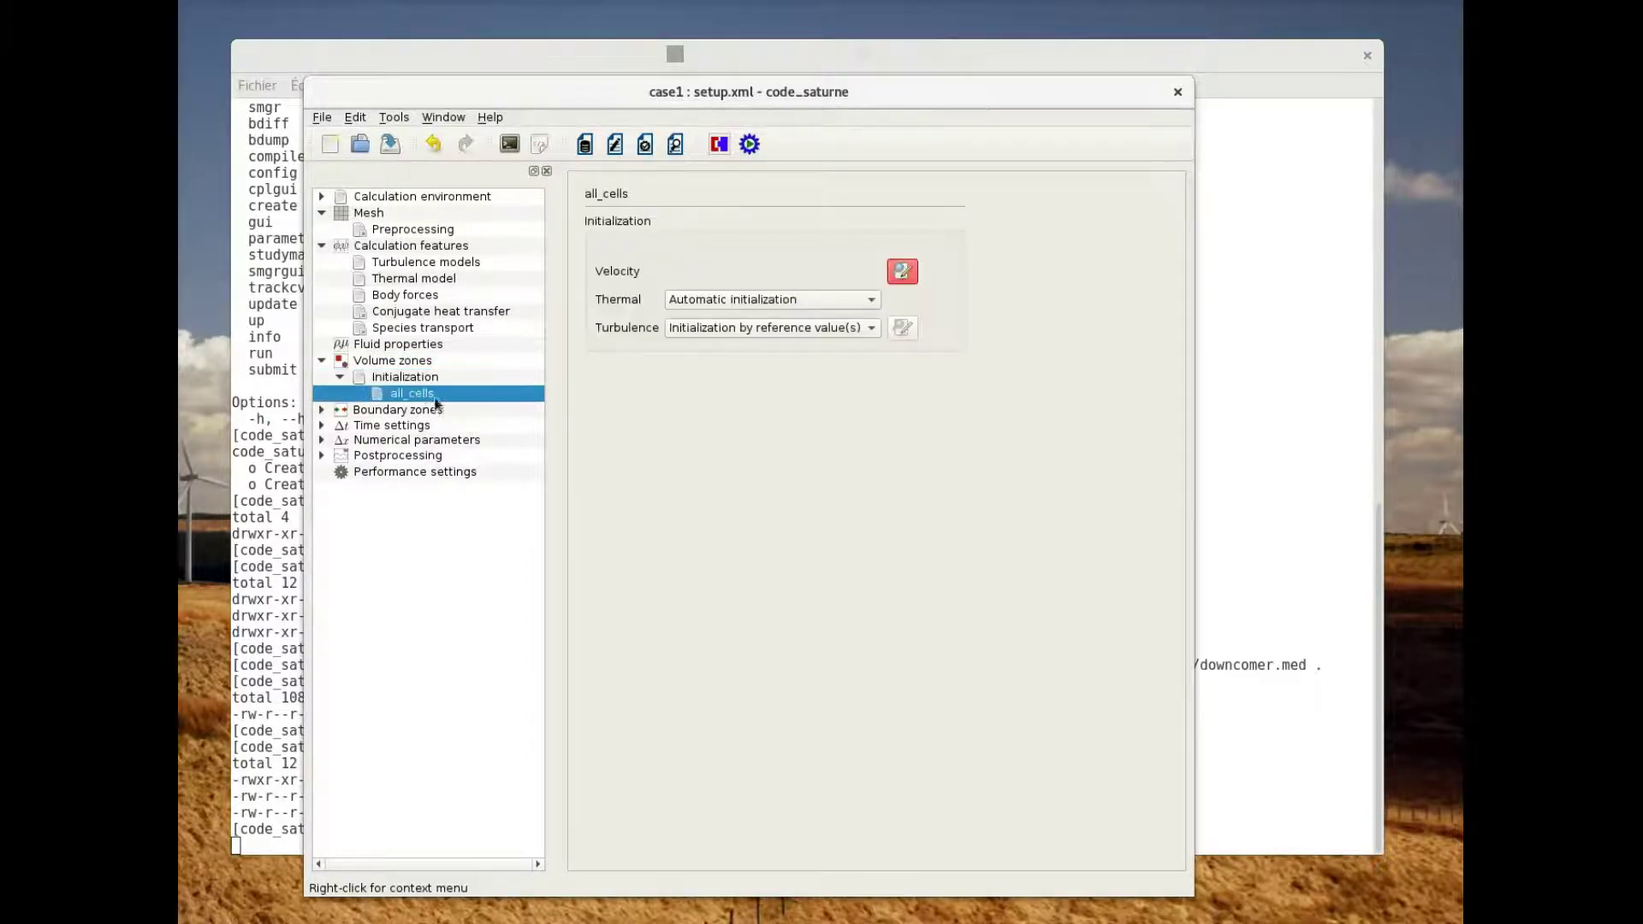
pyautogui.click(902, 272)
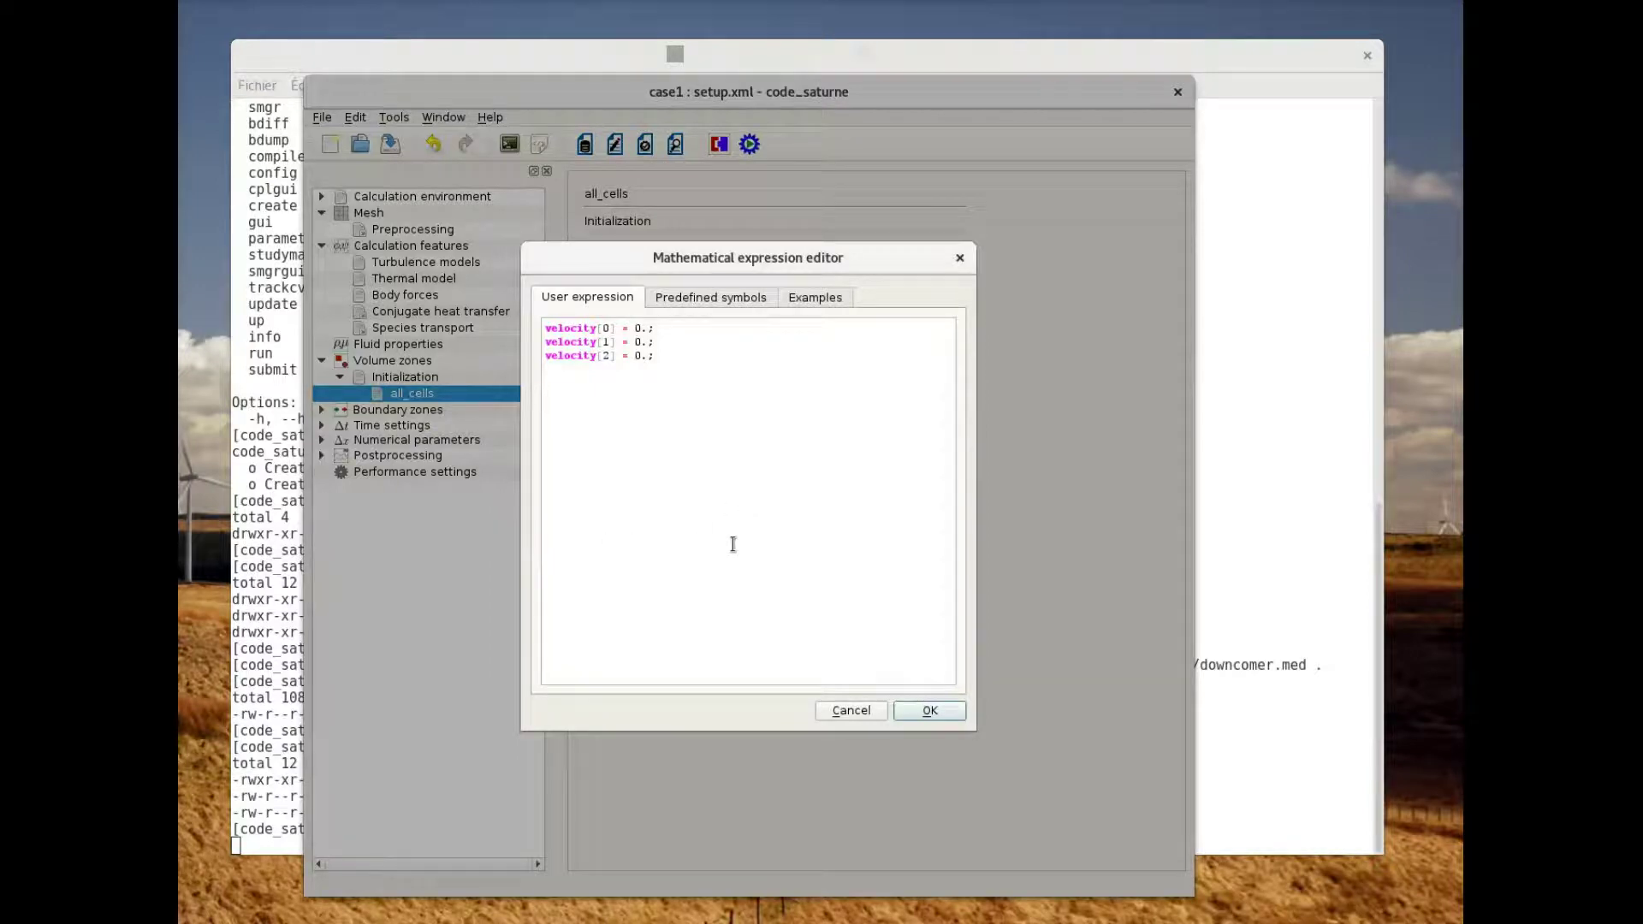
pyautogui.click(929, 712)
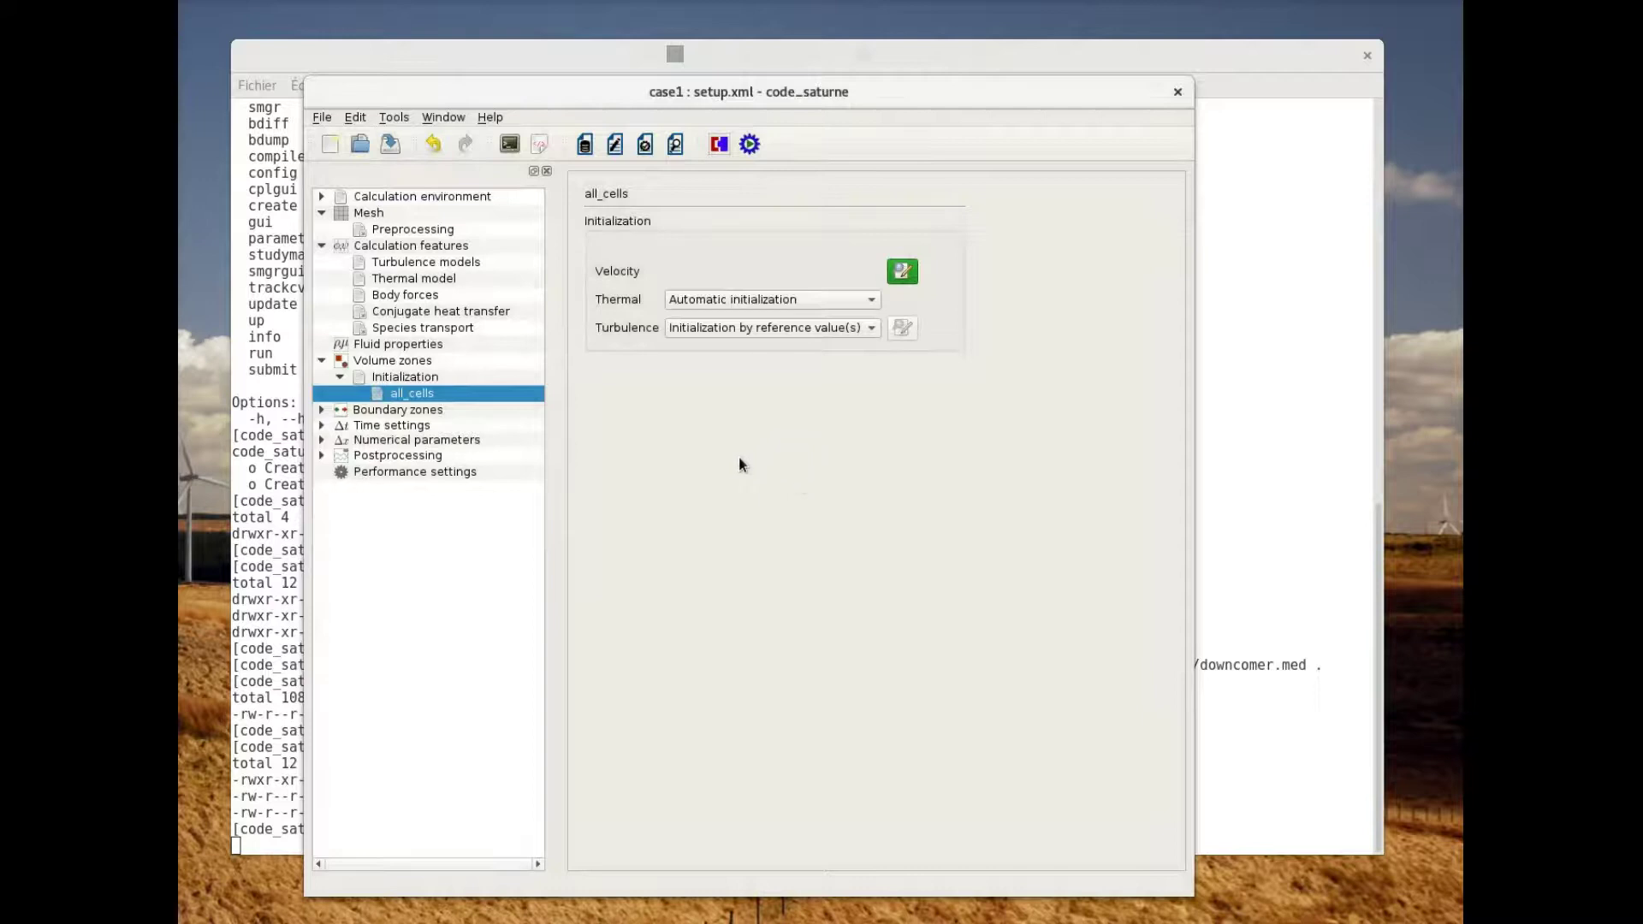
# Initialize the temperature of all_cells by formula with a value of 20 and save the case setup
pyautogui.click(794, 298)
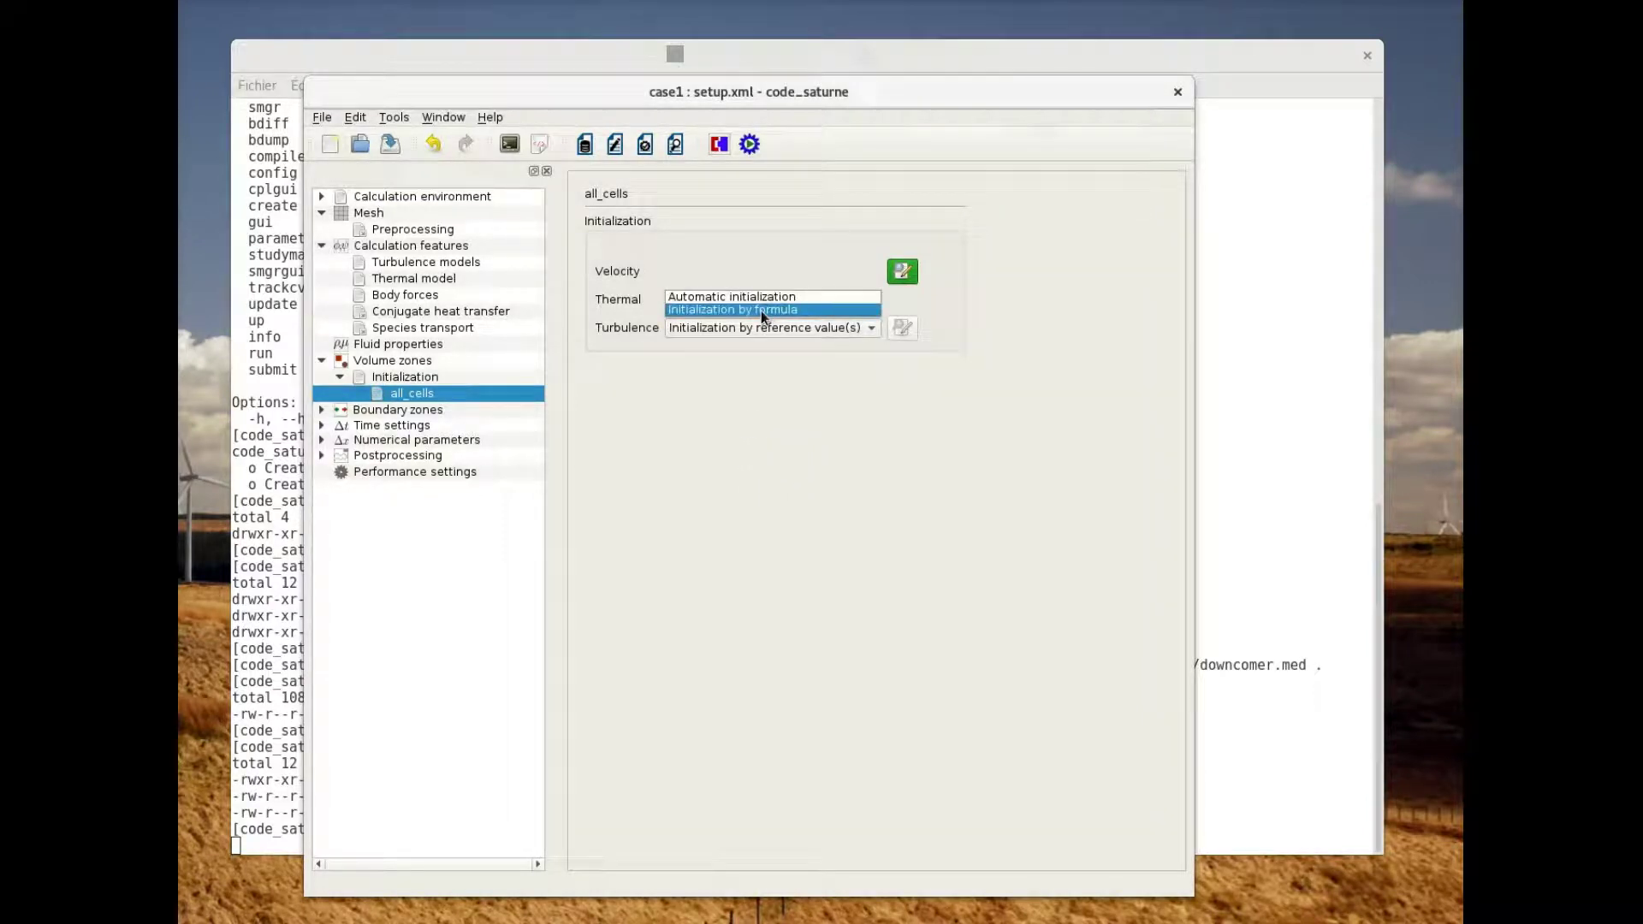
pyautogui.click(762, 310)
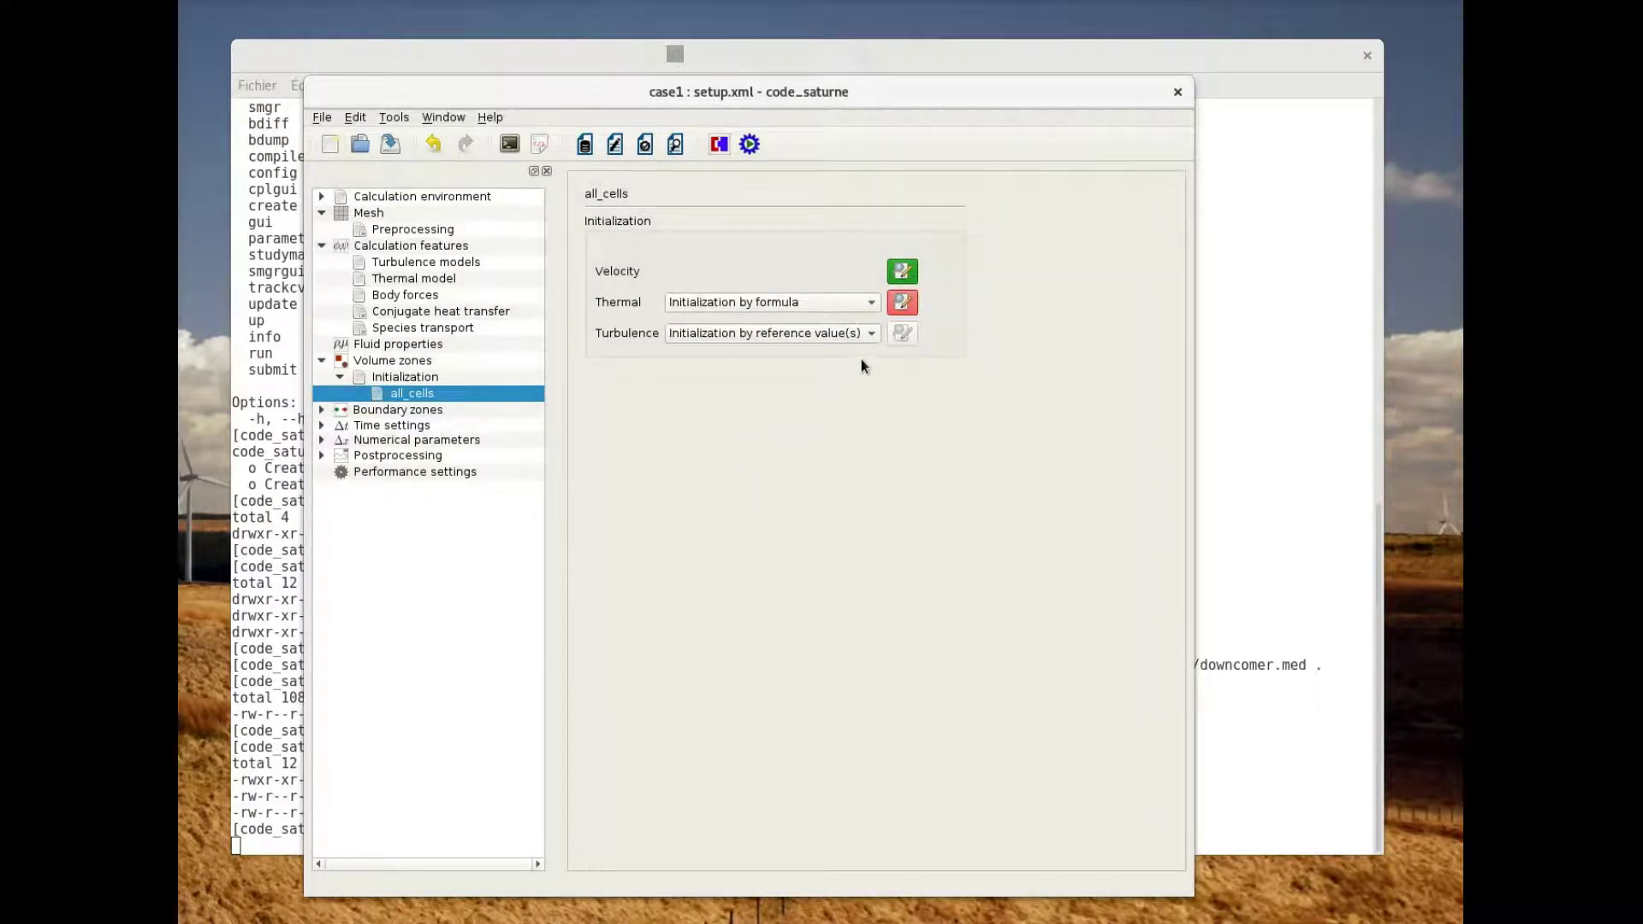
pyautogui.click(904, 303)
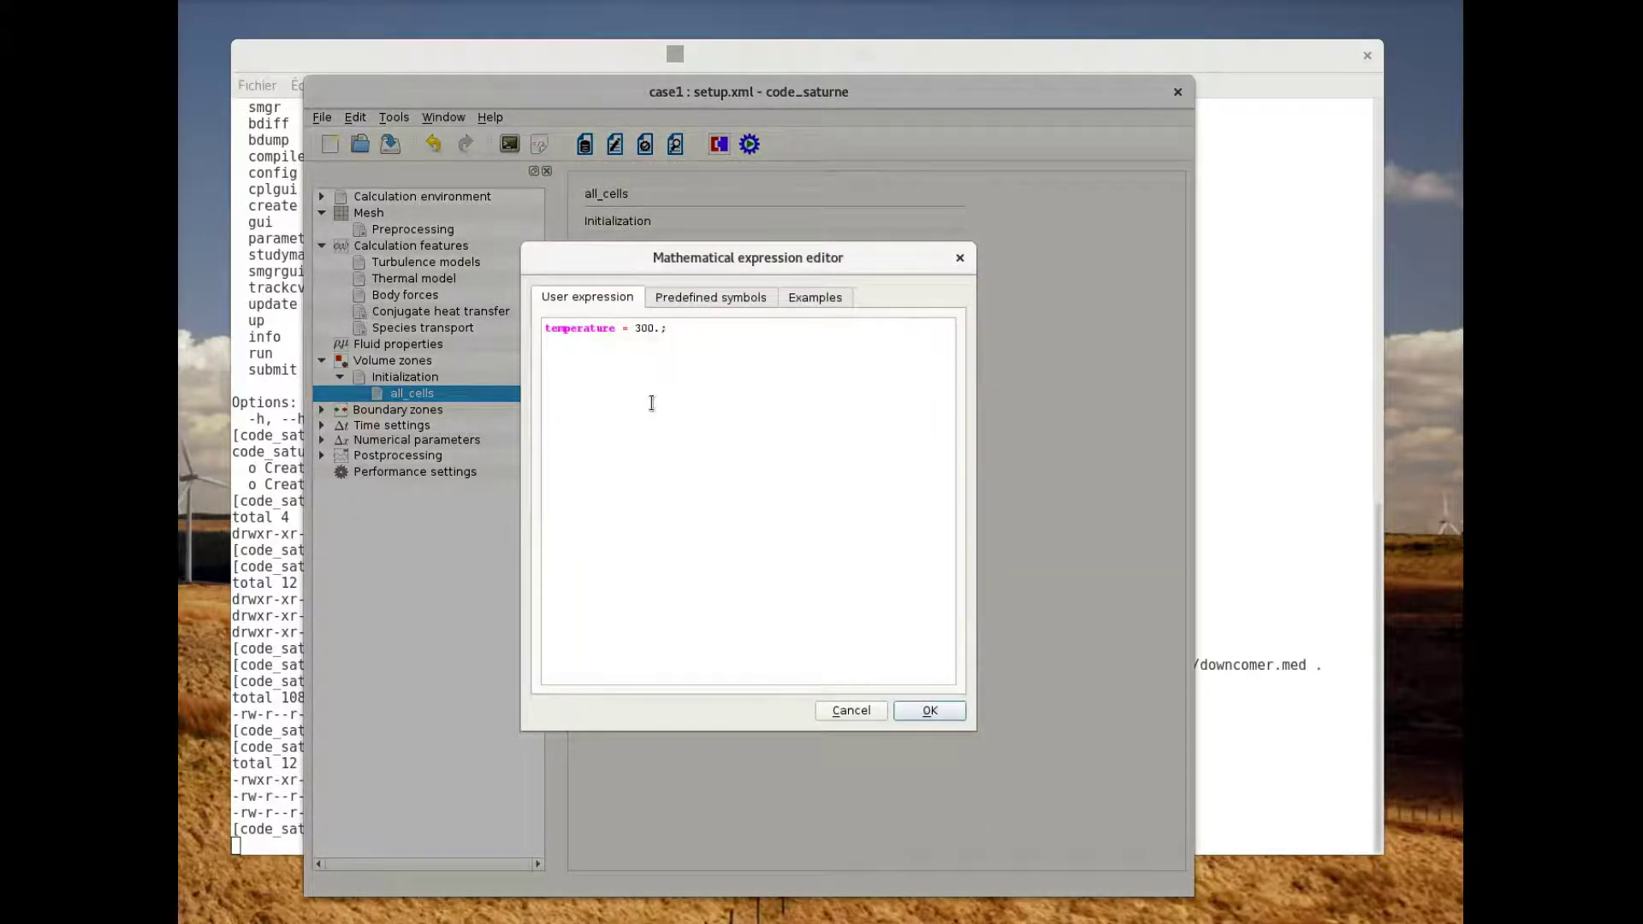
pyautogui.press('BackSpace')
pyautogui.press('BackSpace')
pyautogui.write('2')
pyautogui.click(929, 710)
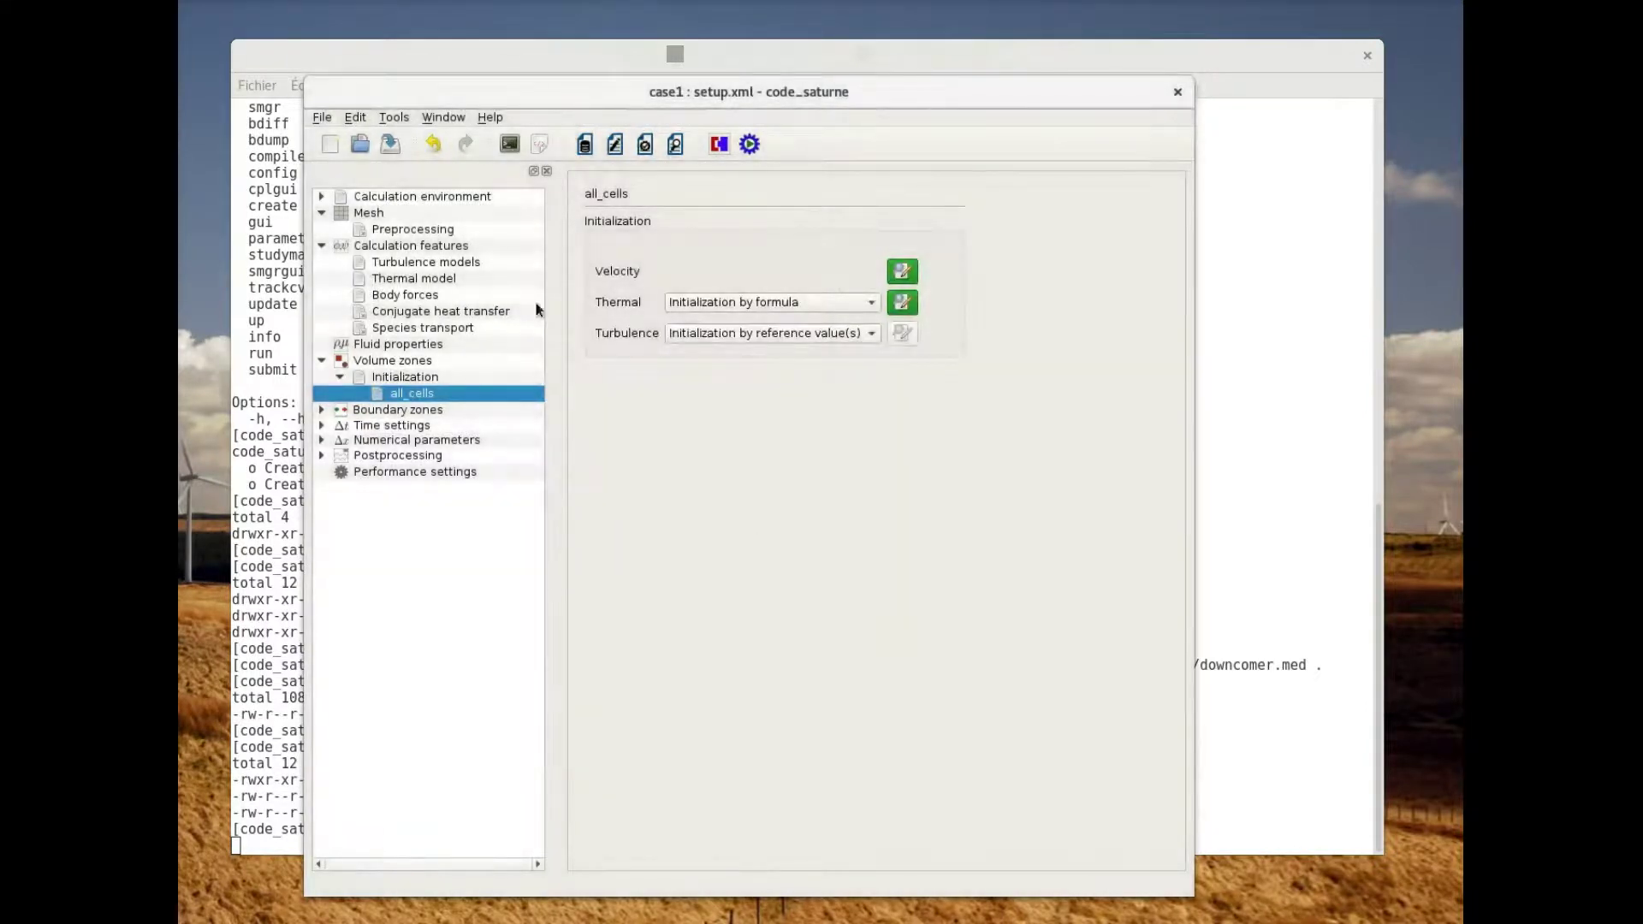
pyautogui.click(391, 145)
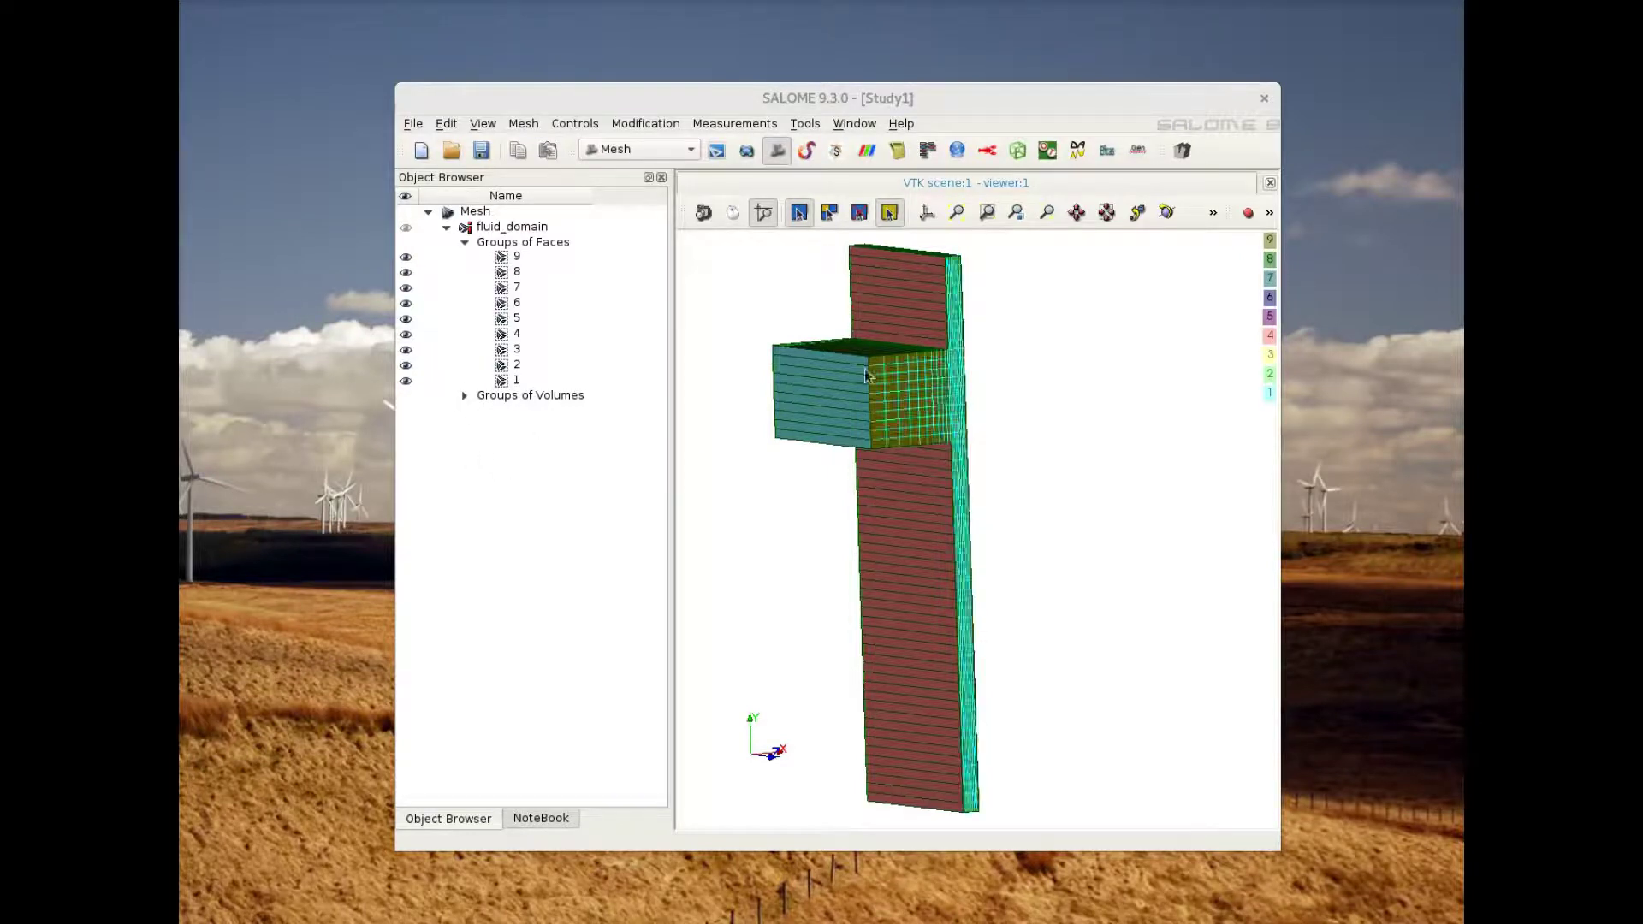
# In SALOME, examine where face groups 1, 2, 5, 9 and 8 lie on the fluid_domain mesh, including its underside
pyautogui.click(432, 381)
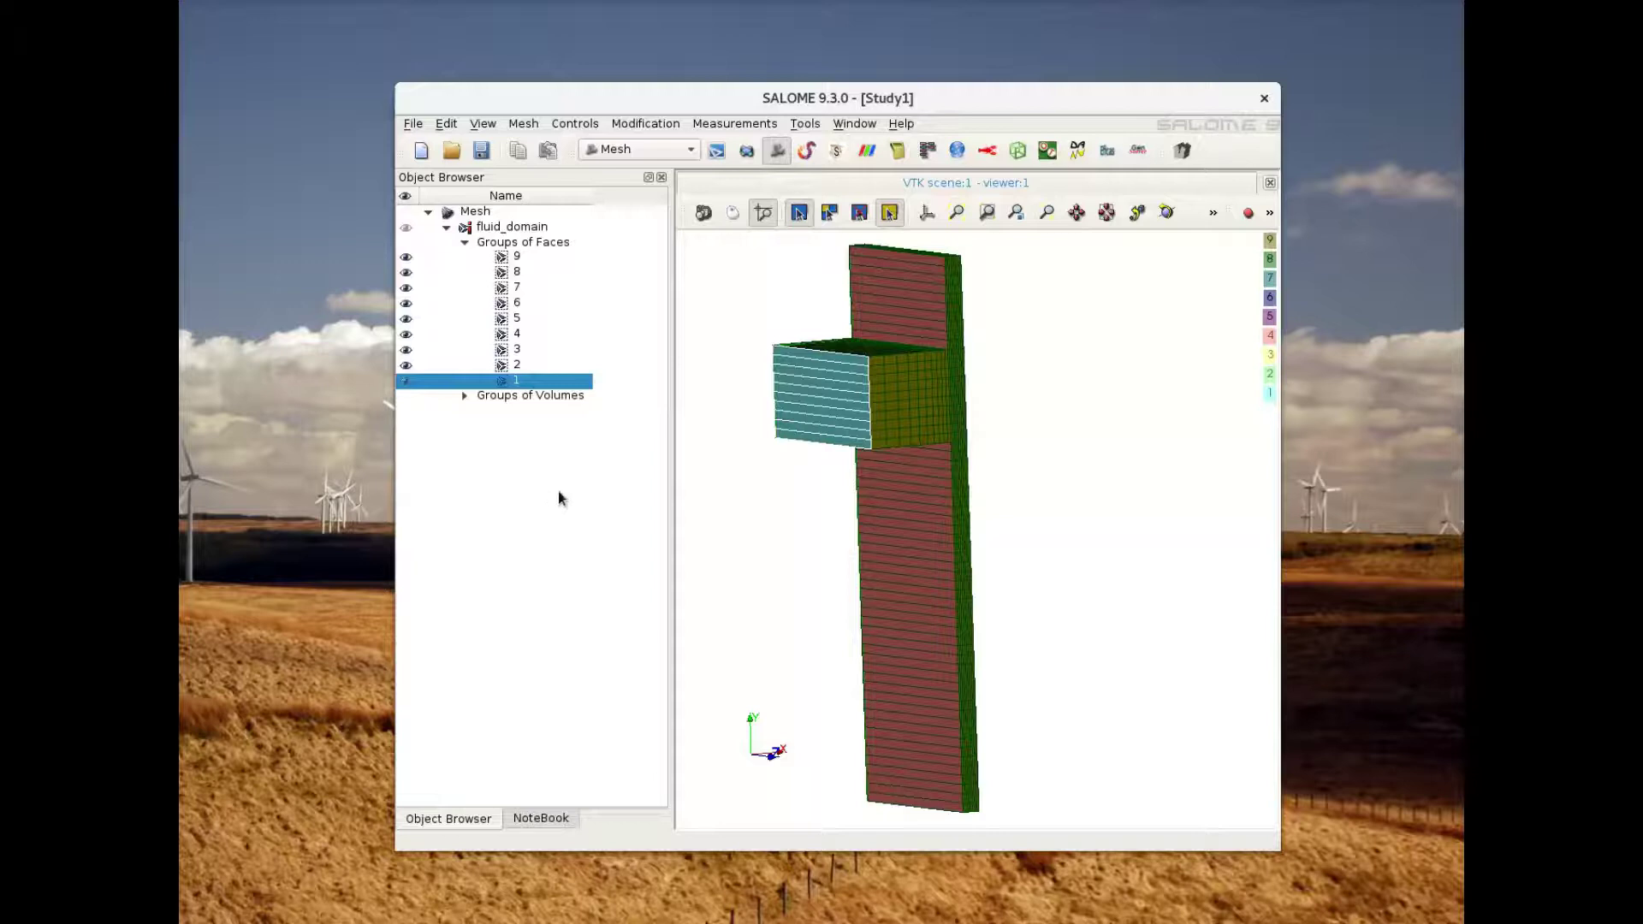
pyautogui.click(435, 366)
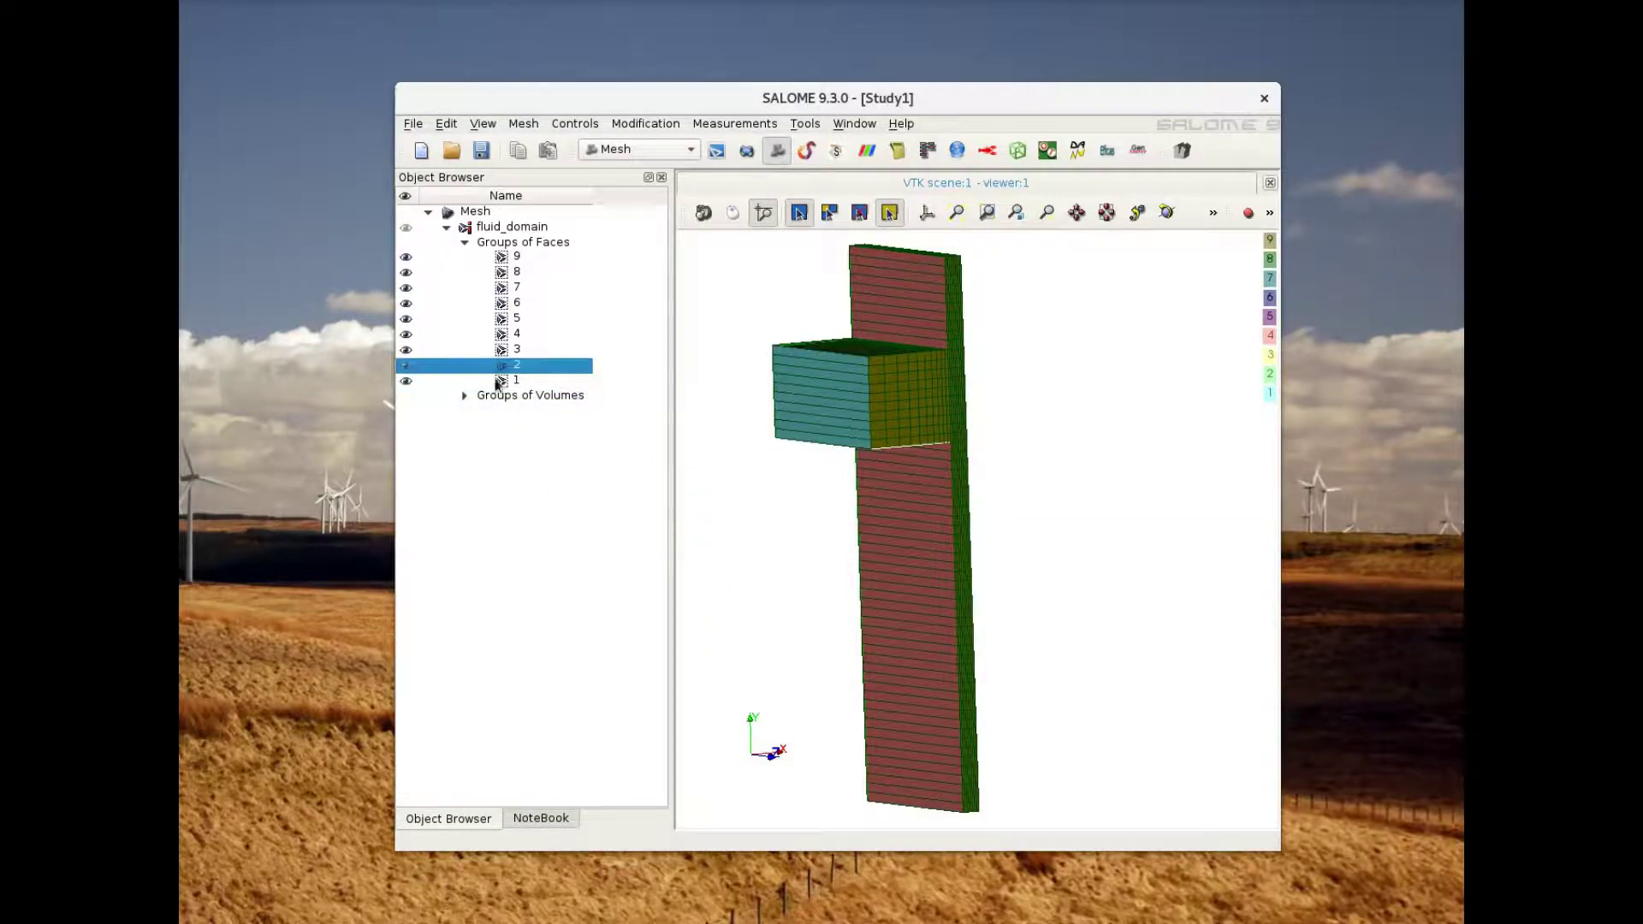
pyautogui.click(442, 321)
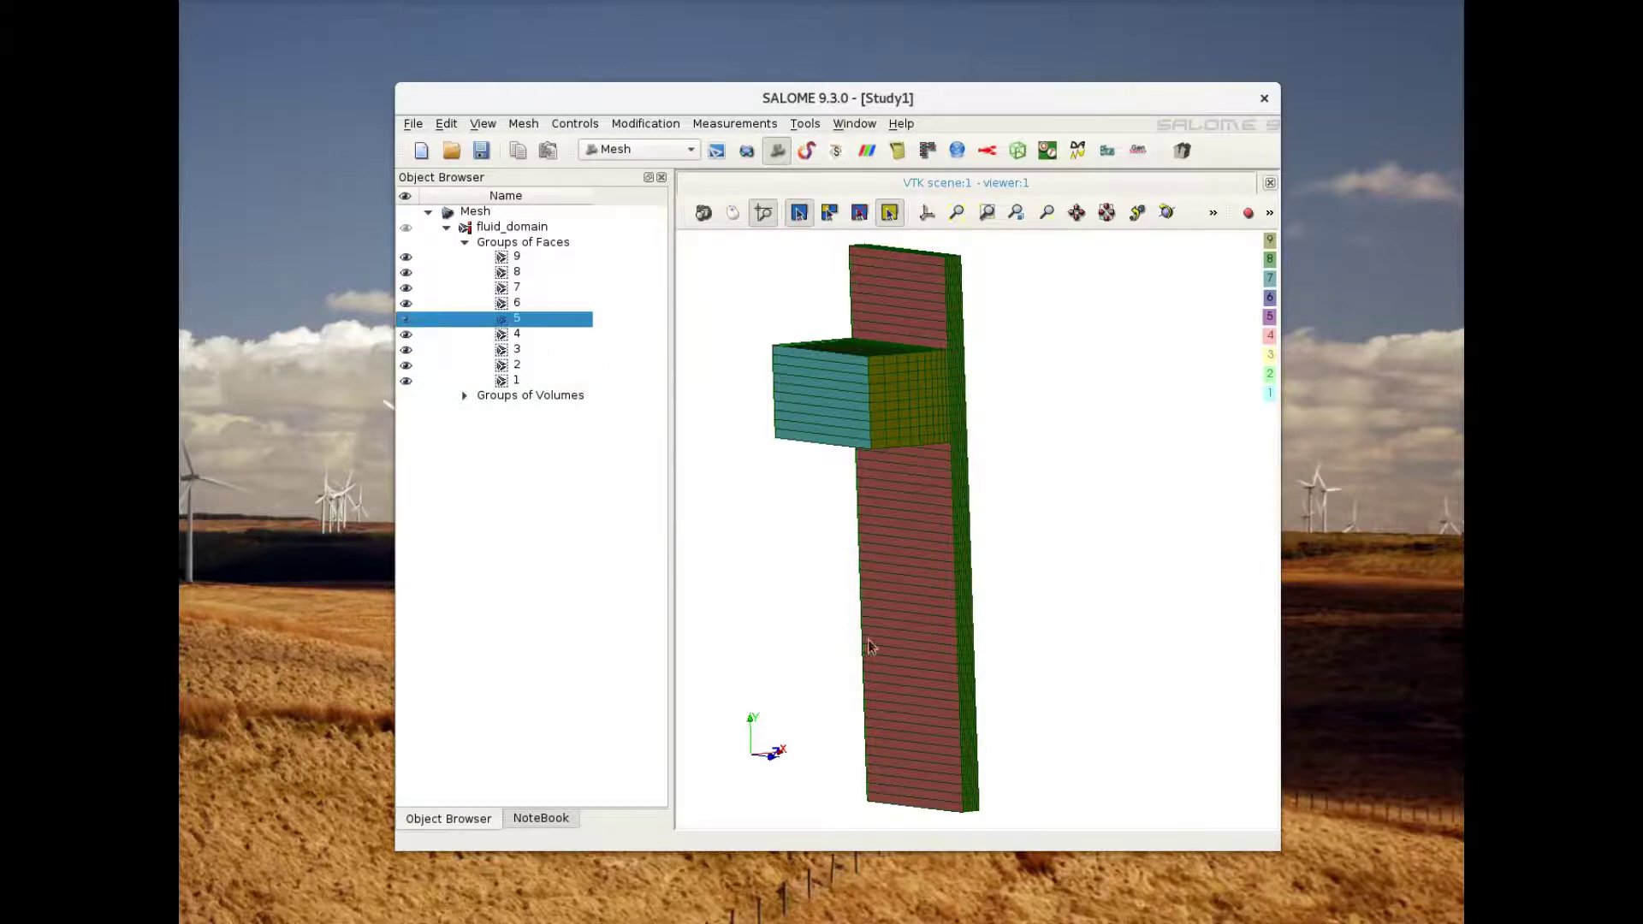
pyautogui.click(1166, 212)
pyautogui.moveTo(1050, 697); pyautogui.dragTo(1044, 462)
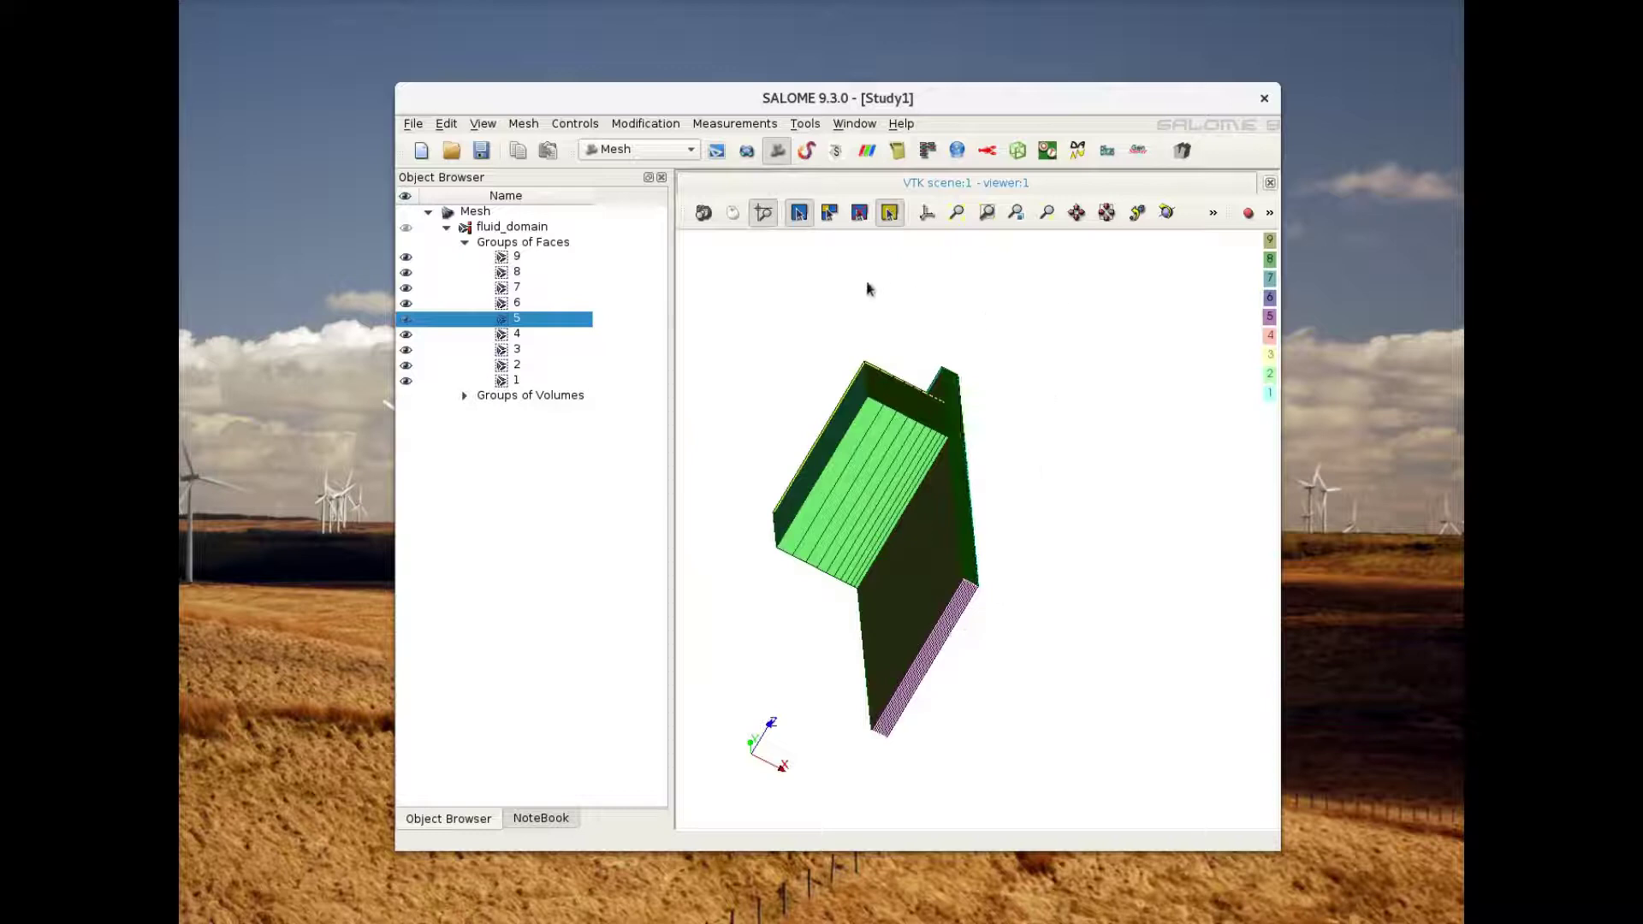
pyautogui.click(1166, 212)
pyautogui.moveTo(1038, 377); pyautogui.dragTo(1010, 613)
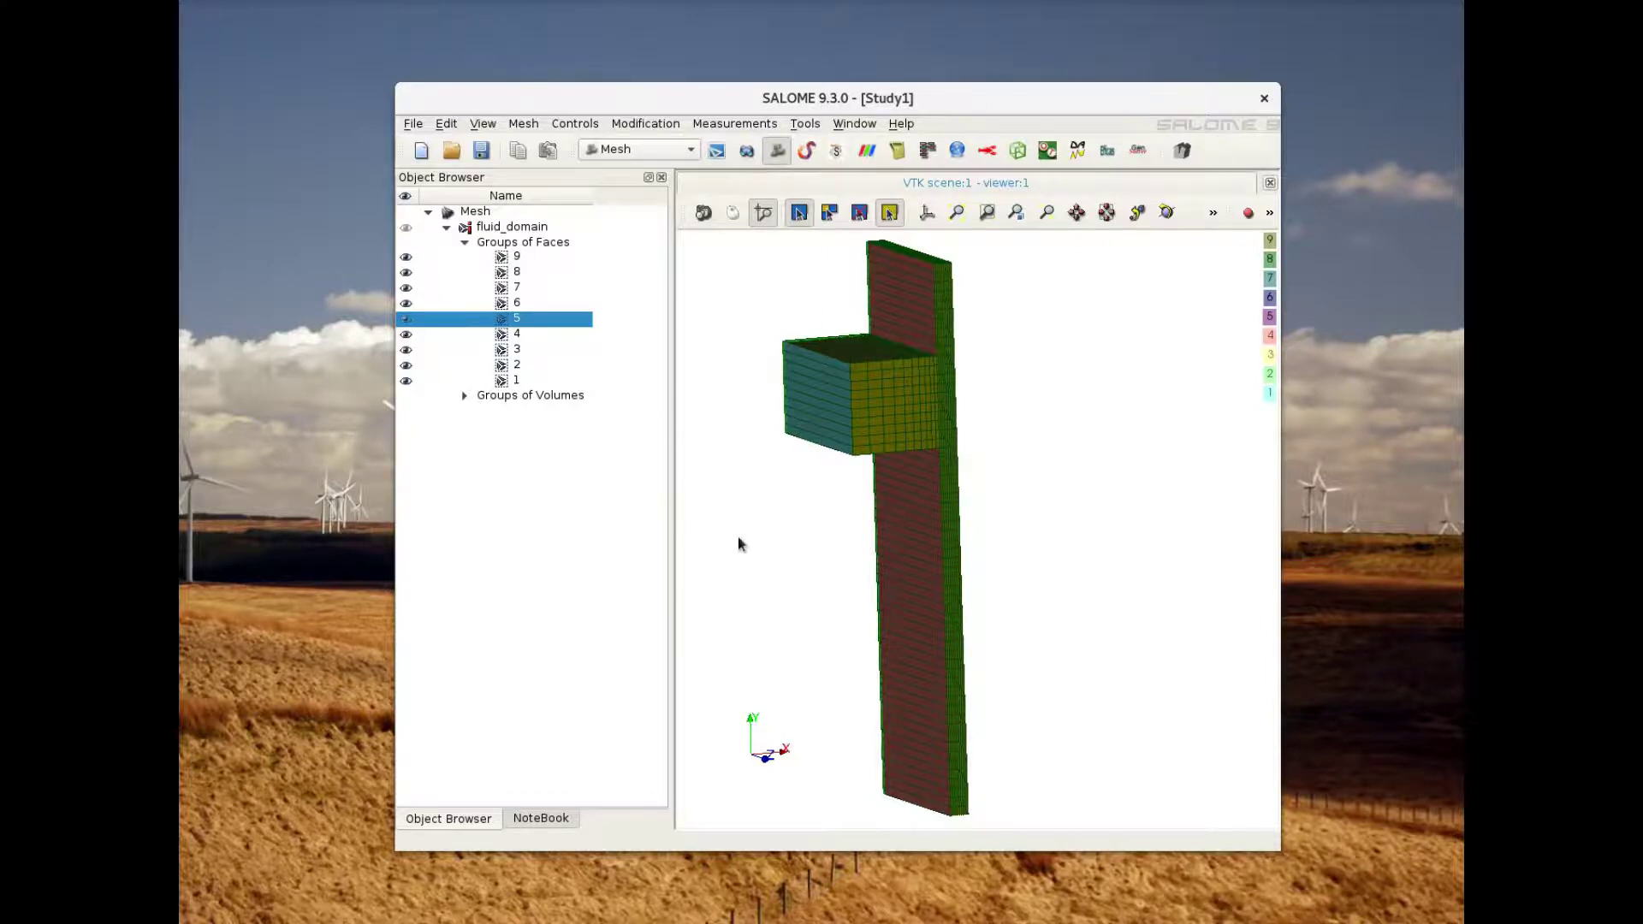
pyautogui.click(437, 258)
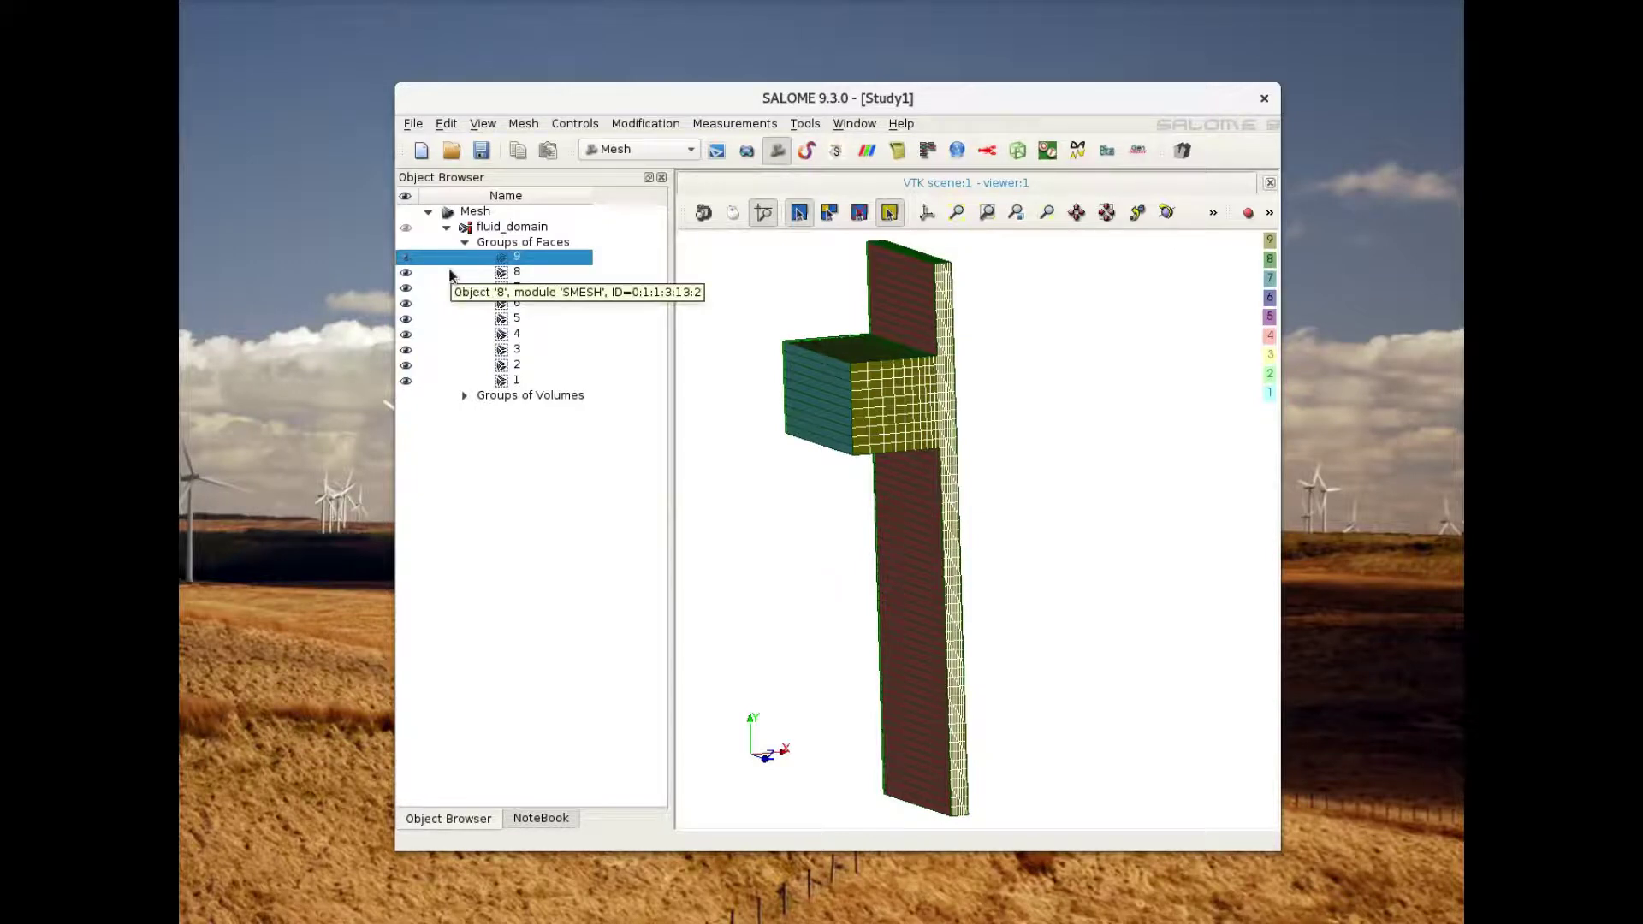
pyautogui.click(449, 273)
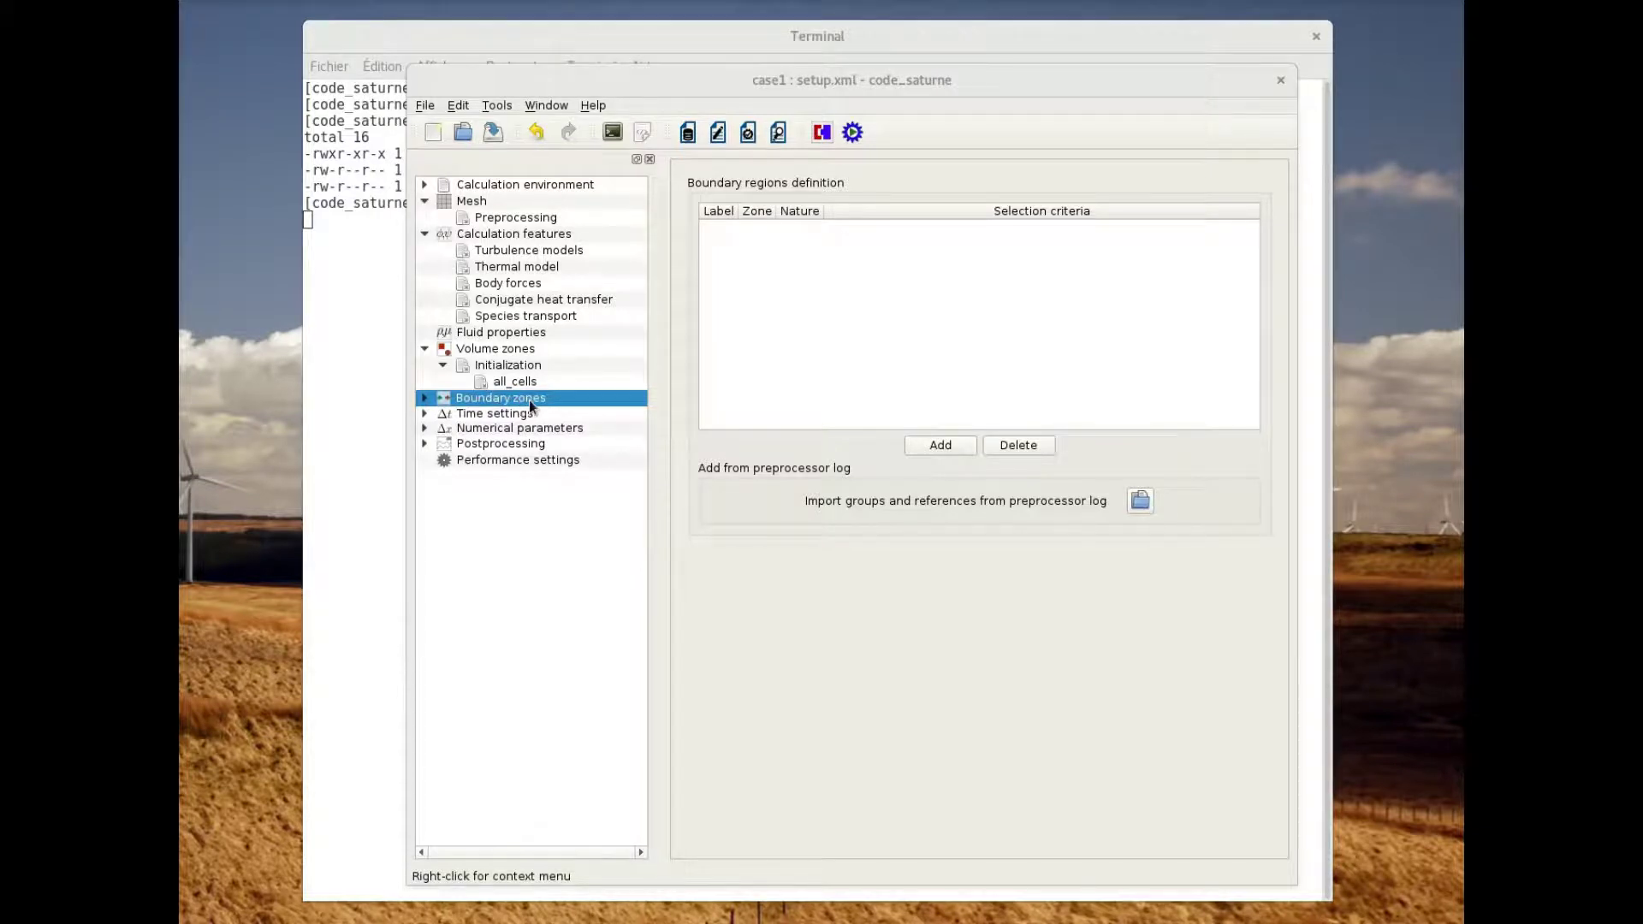
# Switch back to code_saturne and add four boundary regions to the boundary zones definition
pyautogui.click(948, 448)
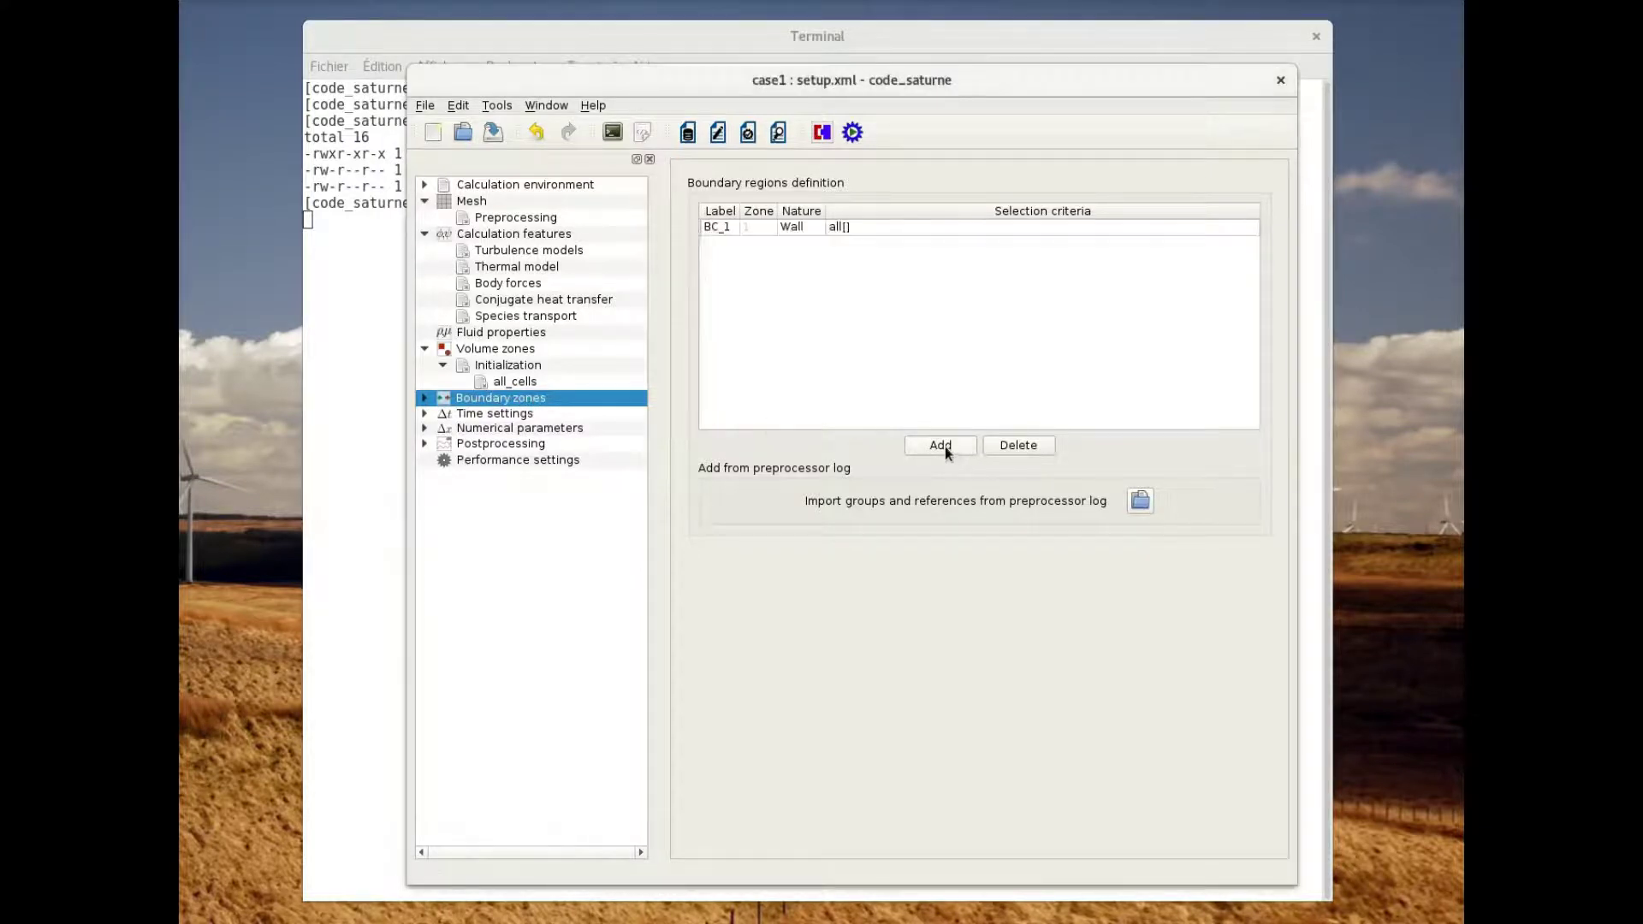
pyautogui.click(935, 444)
pyautogui.click(936, 444)
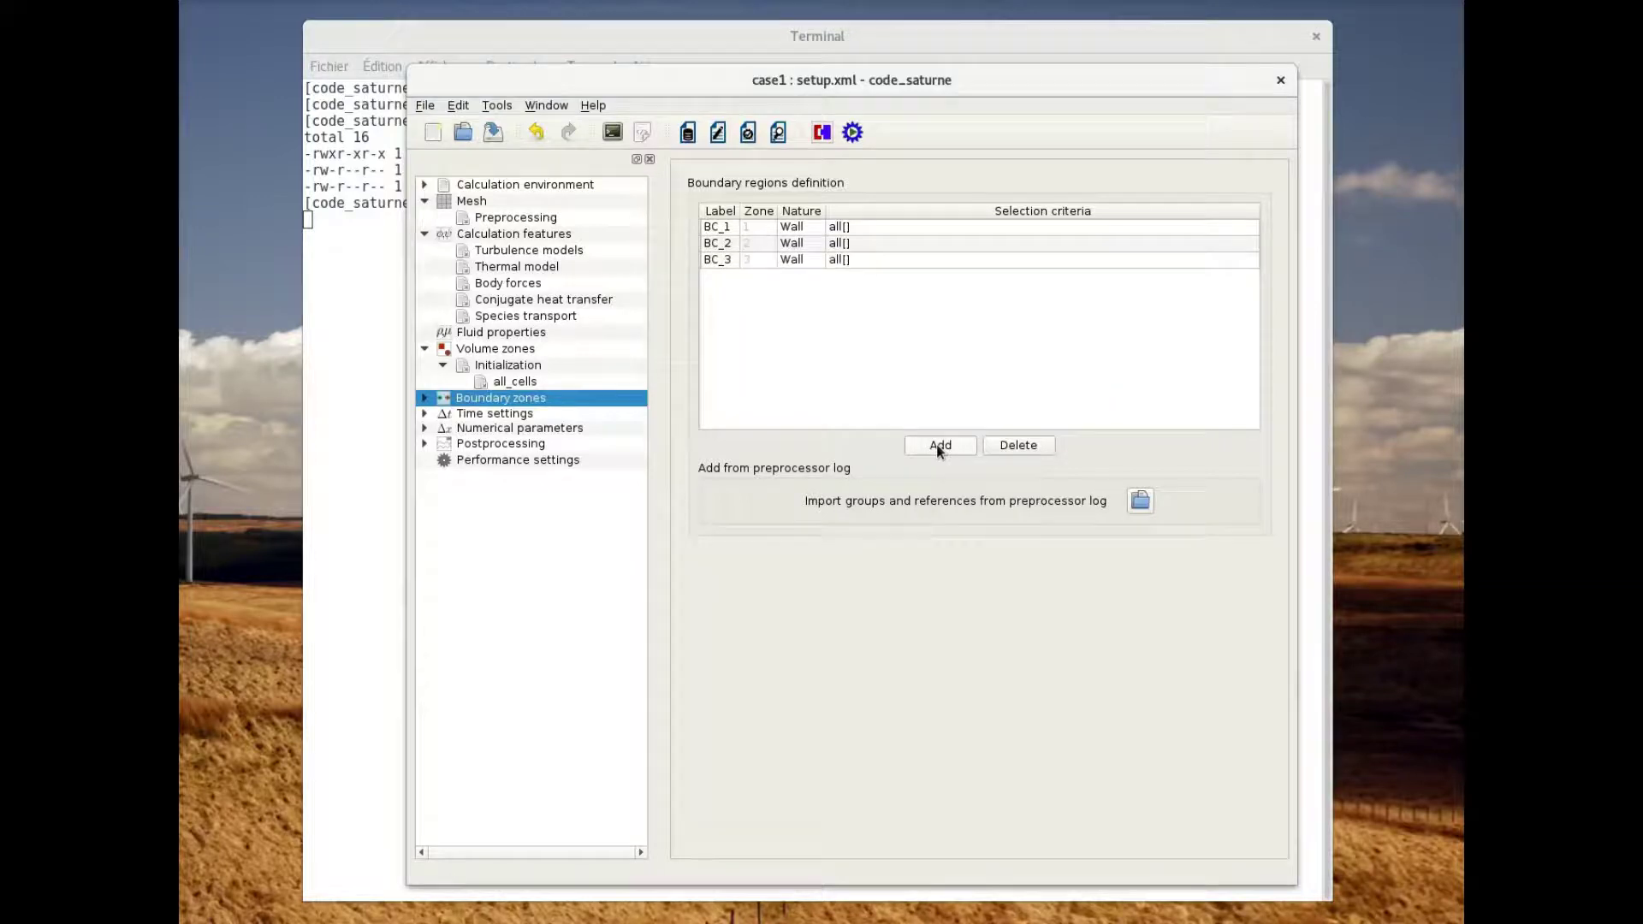
pyautogui.click(936, 444)
# Define boundary region BC_1 as an Inlet with selection criteria 1
pyautogui.click(818, 231)
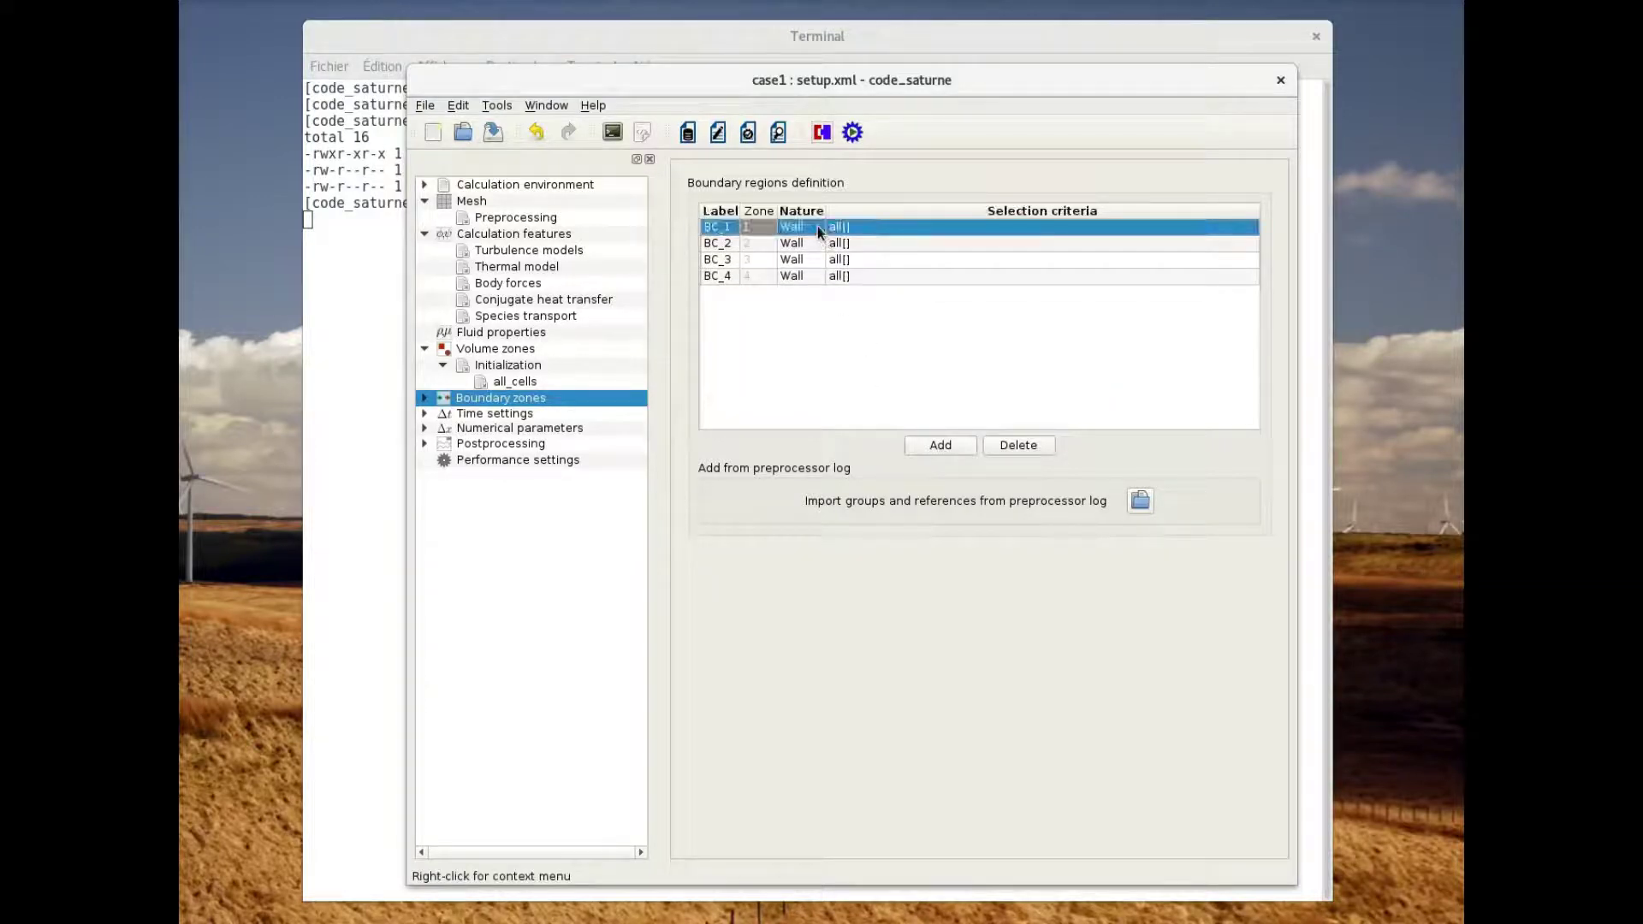
pyautogui.doubleClick(812, 224)
pyautogui.click(818, 228)
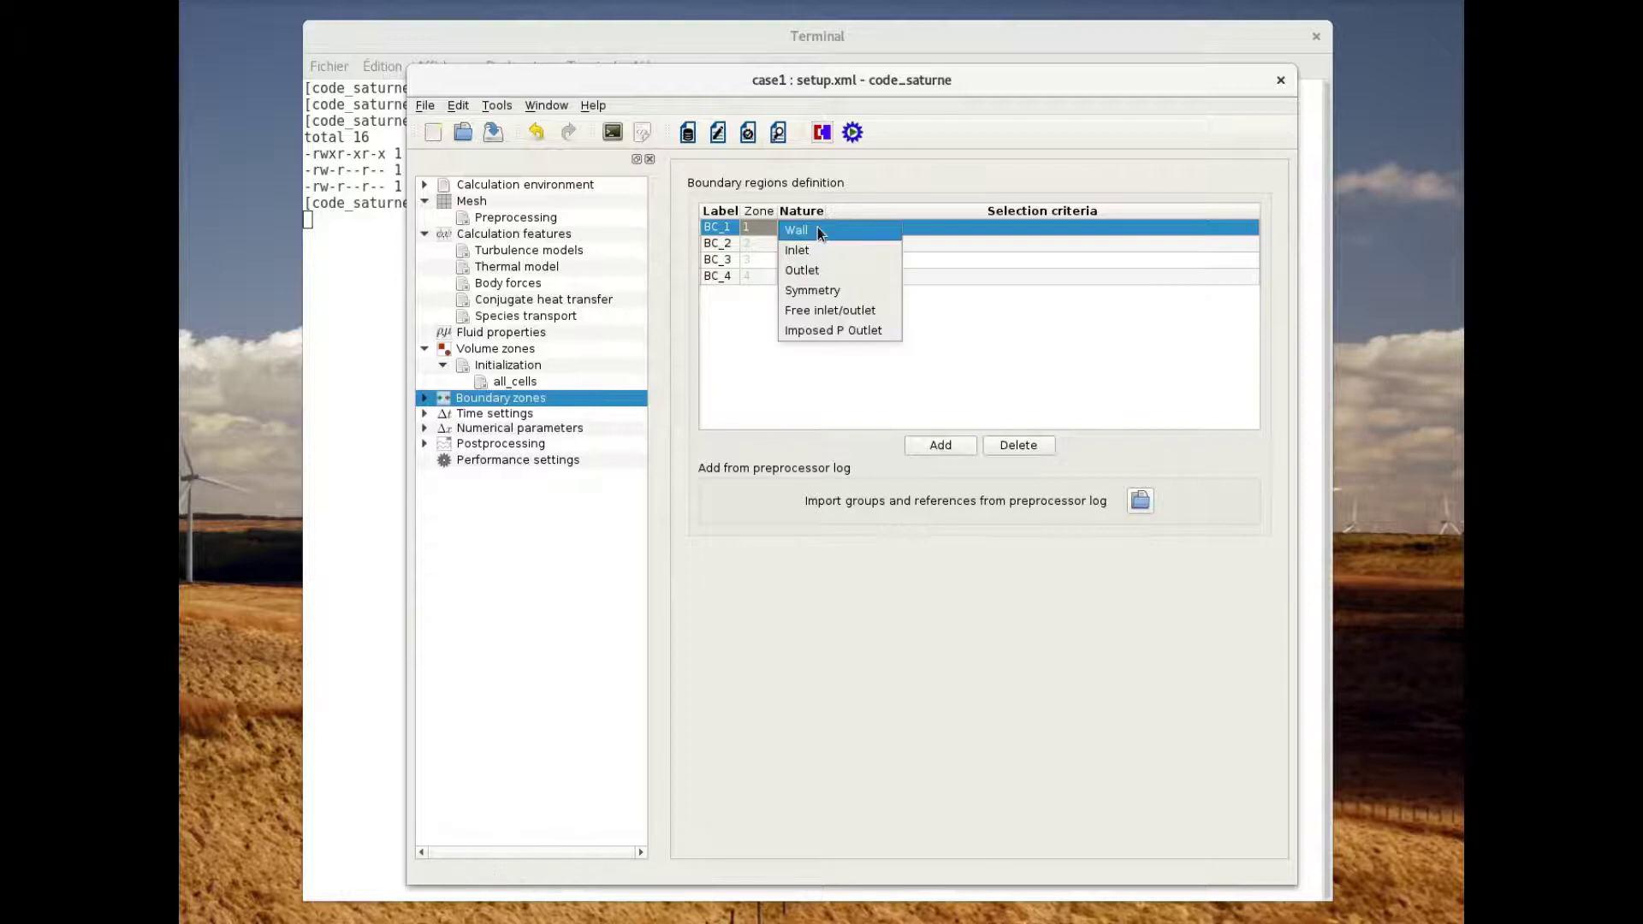
pyautogui.click(813, 249)
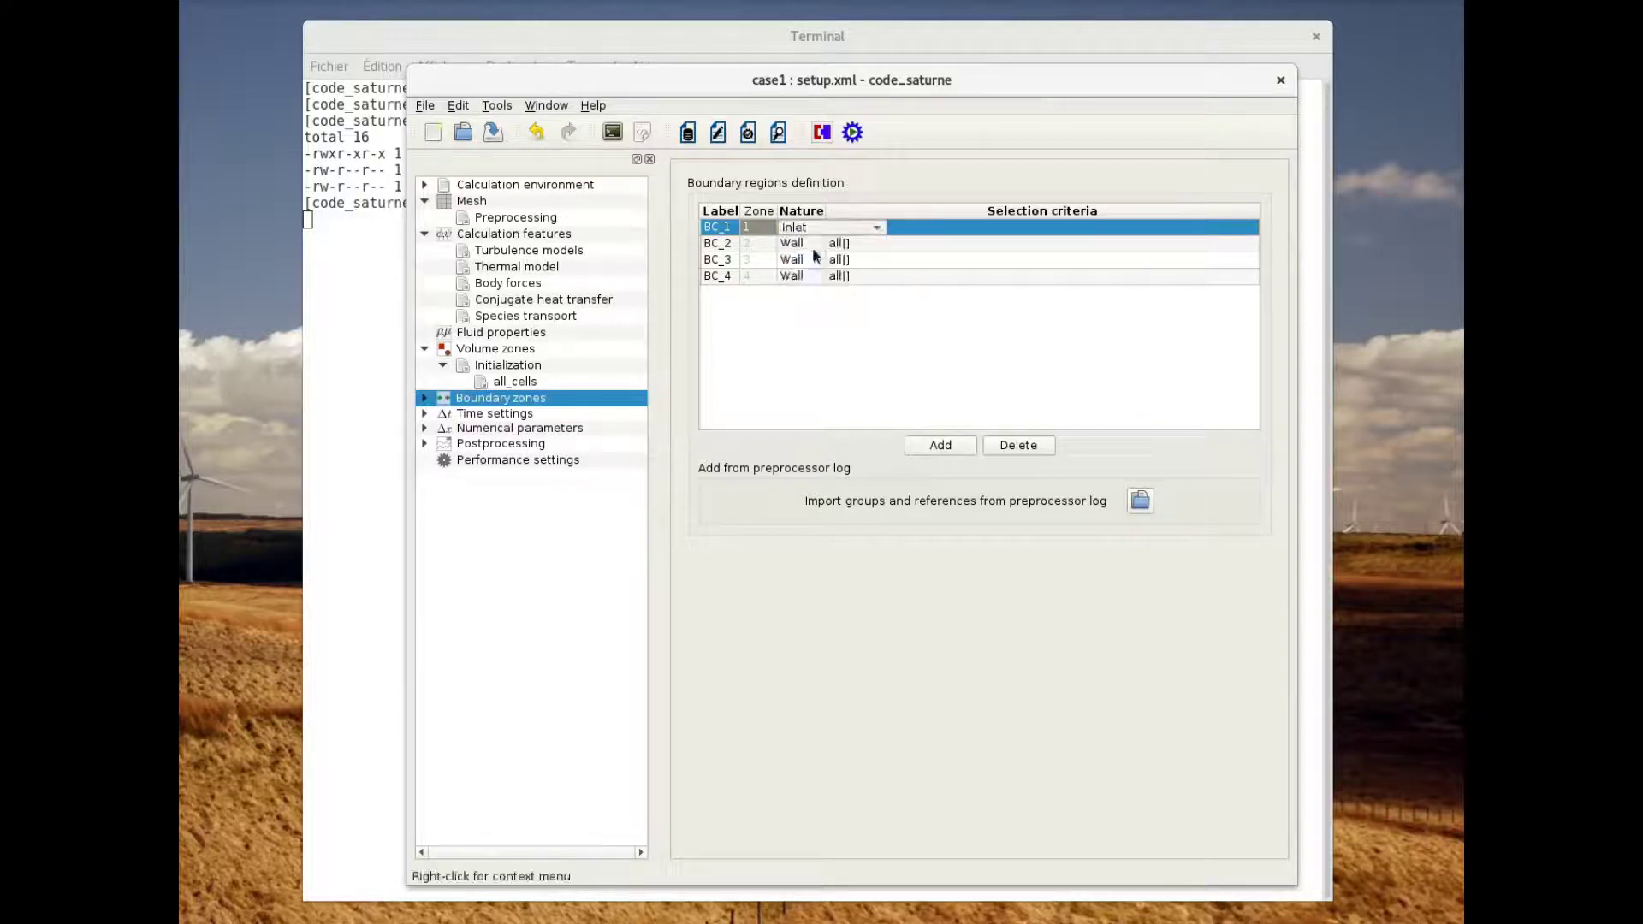
pyautogui.click(784, 347)
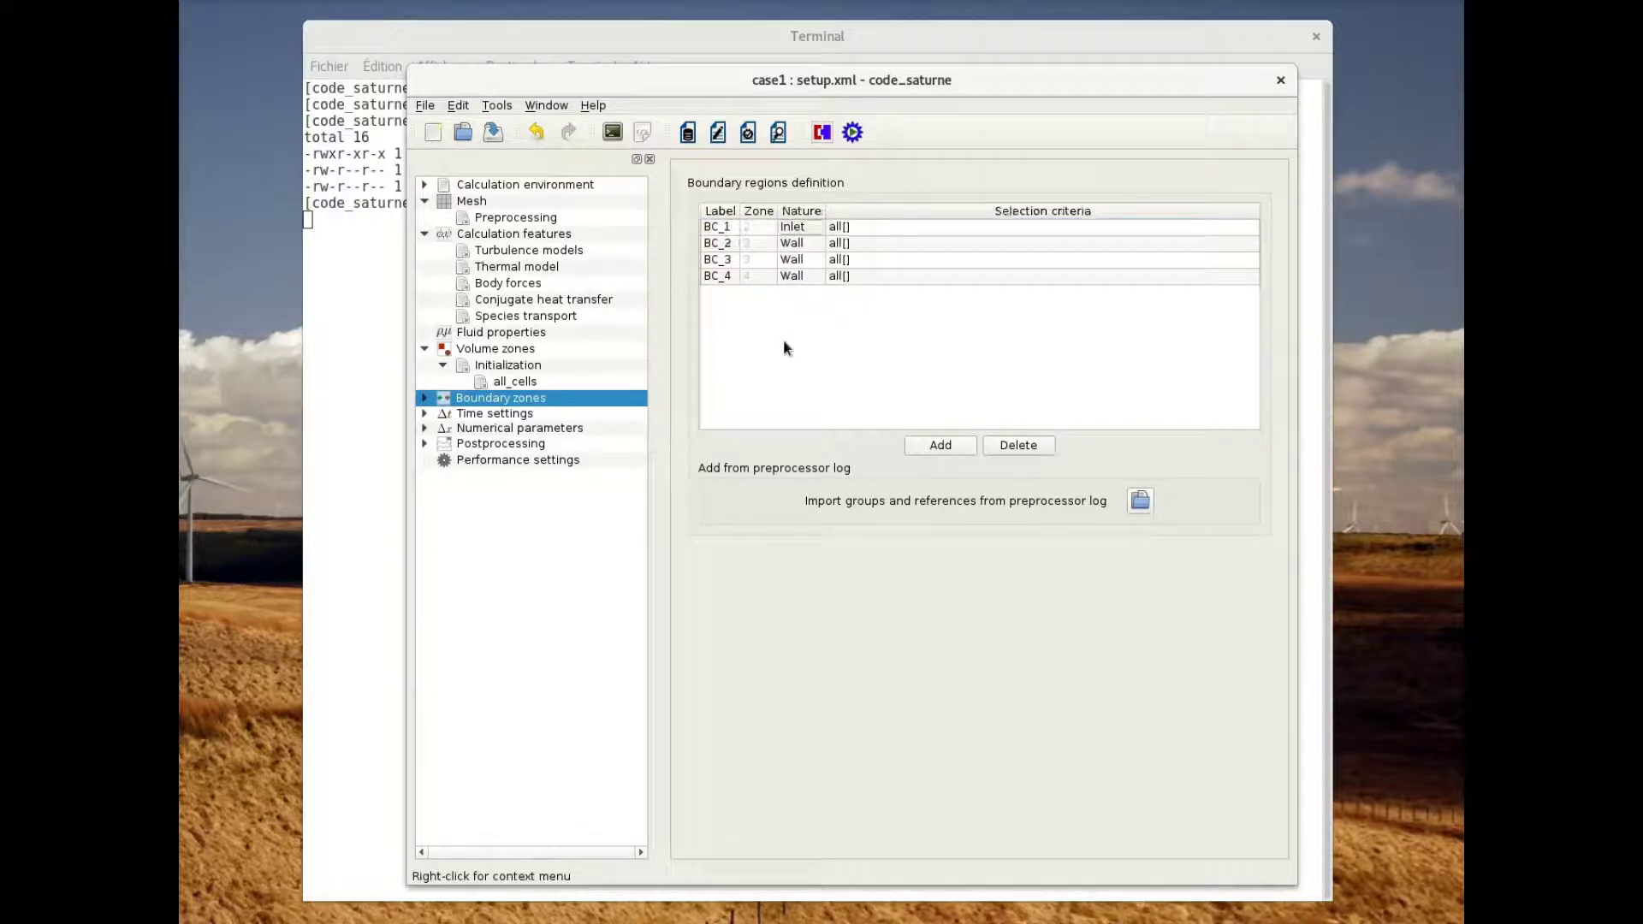
pyautogui.click(876, 224)
pyautogui.click(872, 224)
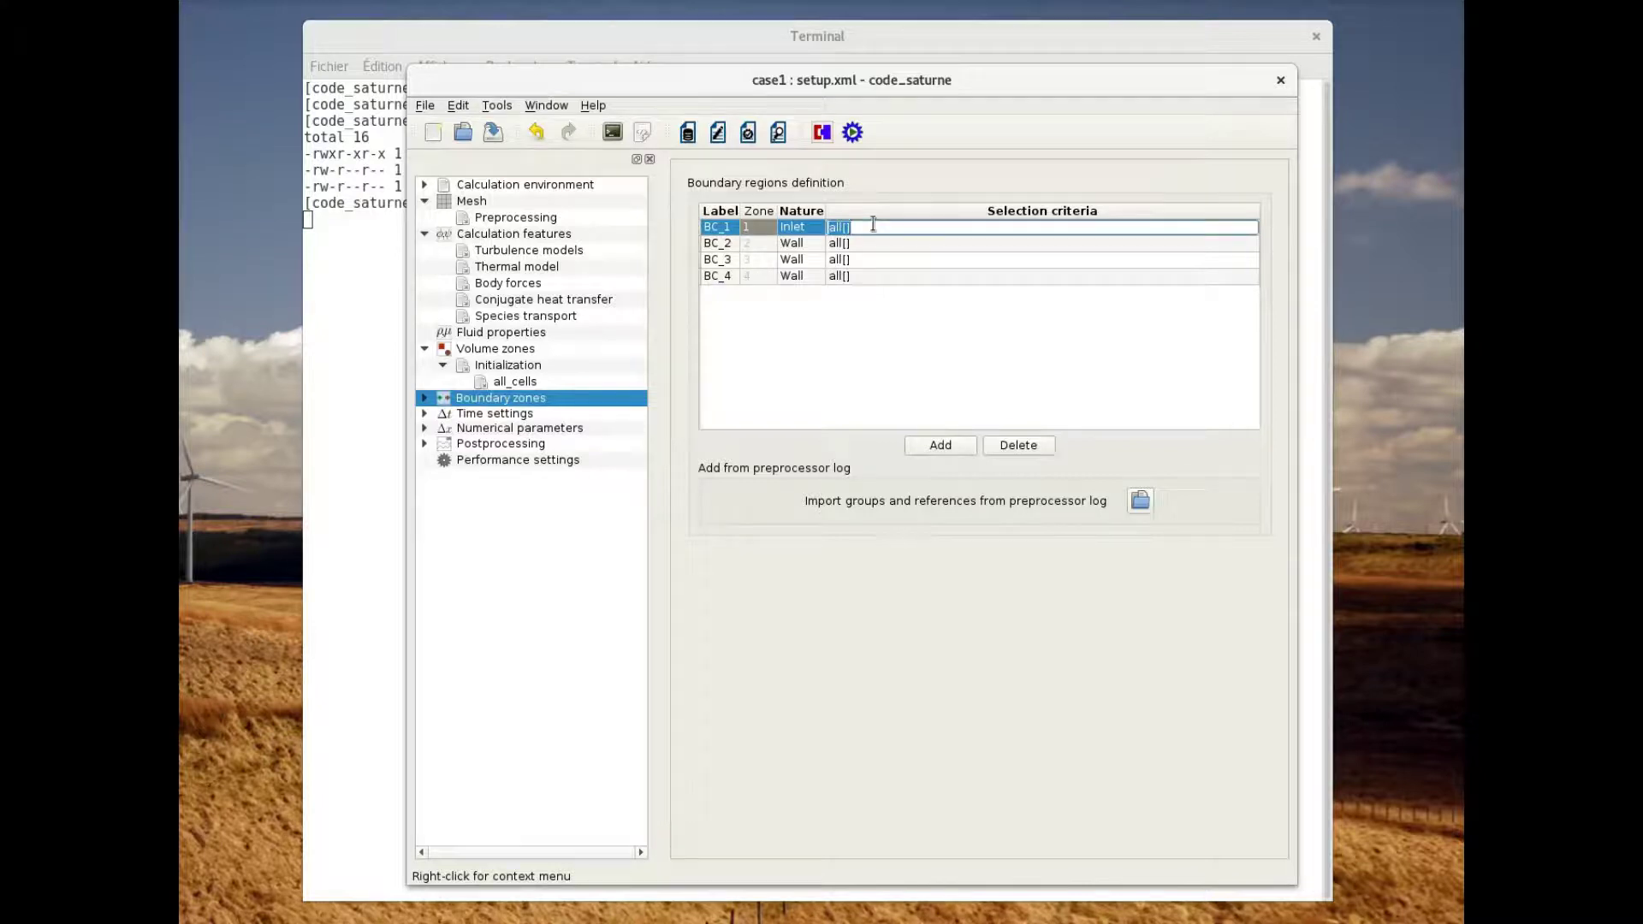
pyautogui.write('1')
pyautogui.click(822, 329)
# Define boundary region BC_2 as an Outlet with selection criteria 5
pyautogui.click(804, 245)
pyautogui.click(804, 246)
pyautogui.click(810, 245)
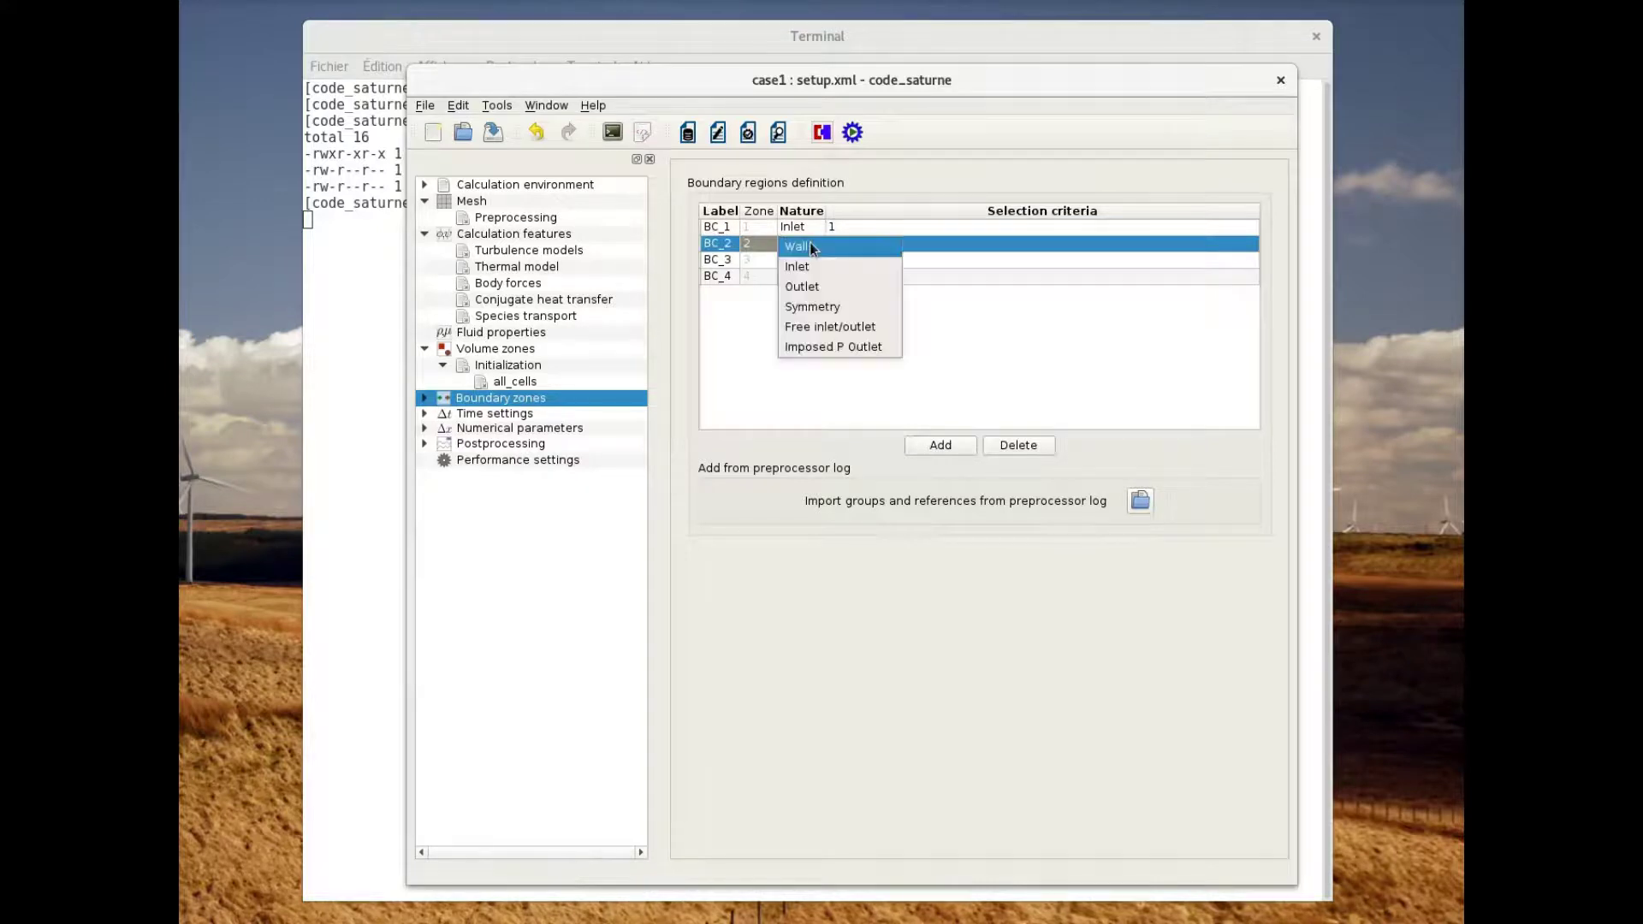
pyautogui.click(814, 286)
pyautogui.click(793, 330)
pyautogui.click(870, 241)
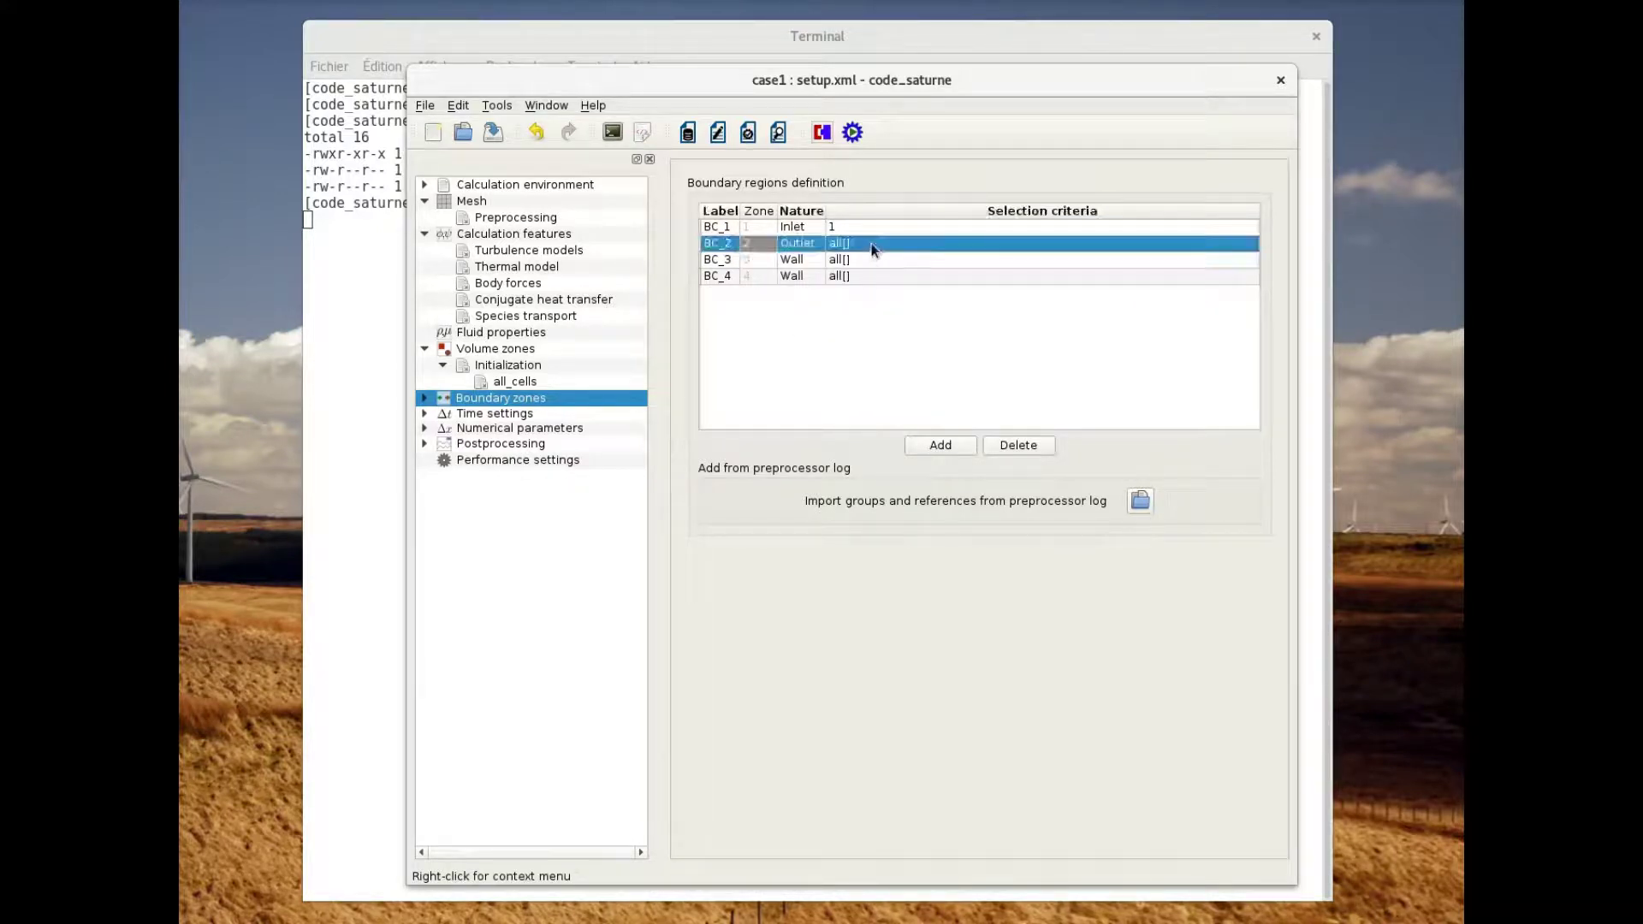
pyautogui.click(870, 242)
pyautogui.write('5')
pyautogui.press('Return')
# Define boundary region BC_3 as Symmetry with selection criteria "8 or 9"
pyautogui.click(802, 261)
pyautogui.click(814, 260)
pyautogui.click(815, 259)
pyautogui.click(804, 322)
pyautogui.click(794, 334)
pyautogui.click(893, 260)
pyautogui.click(881, 261)
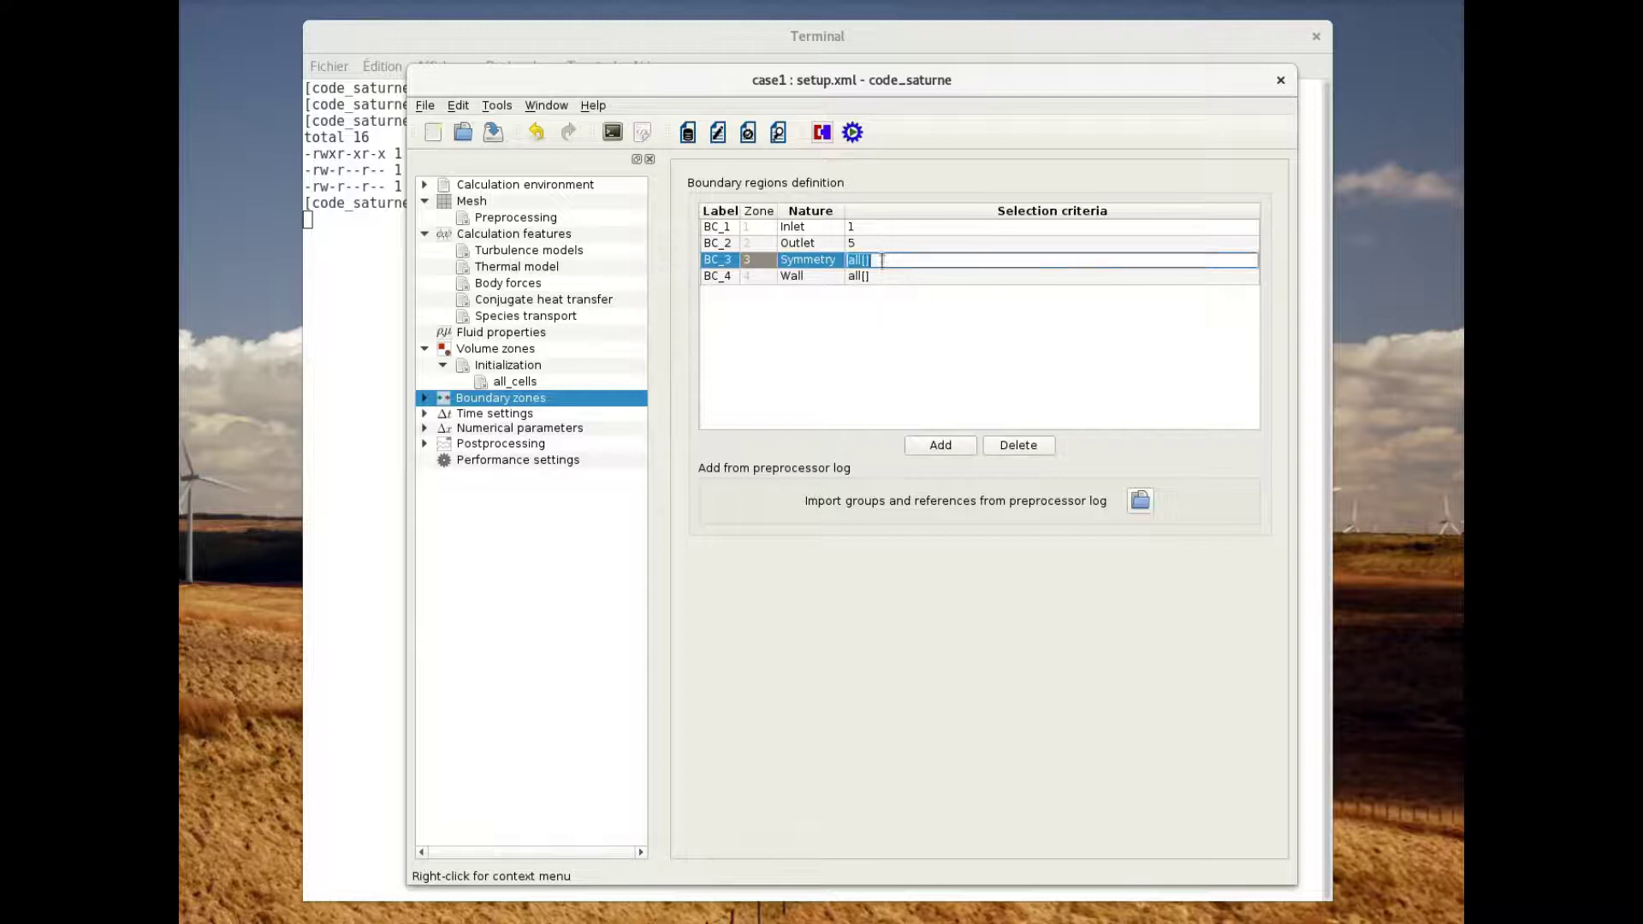
pyautogui.write('8')
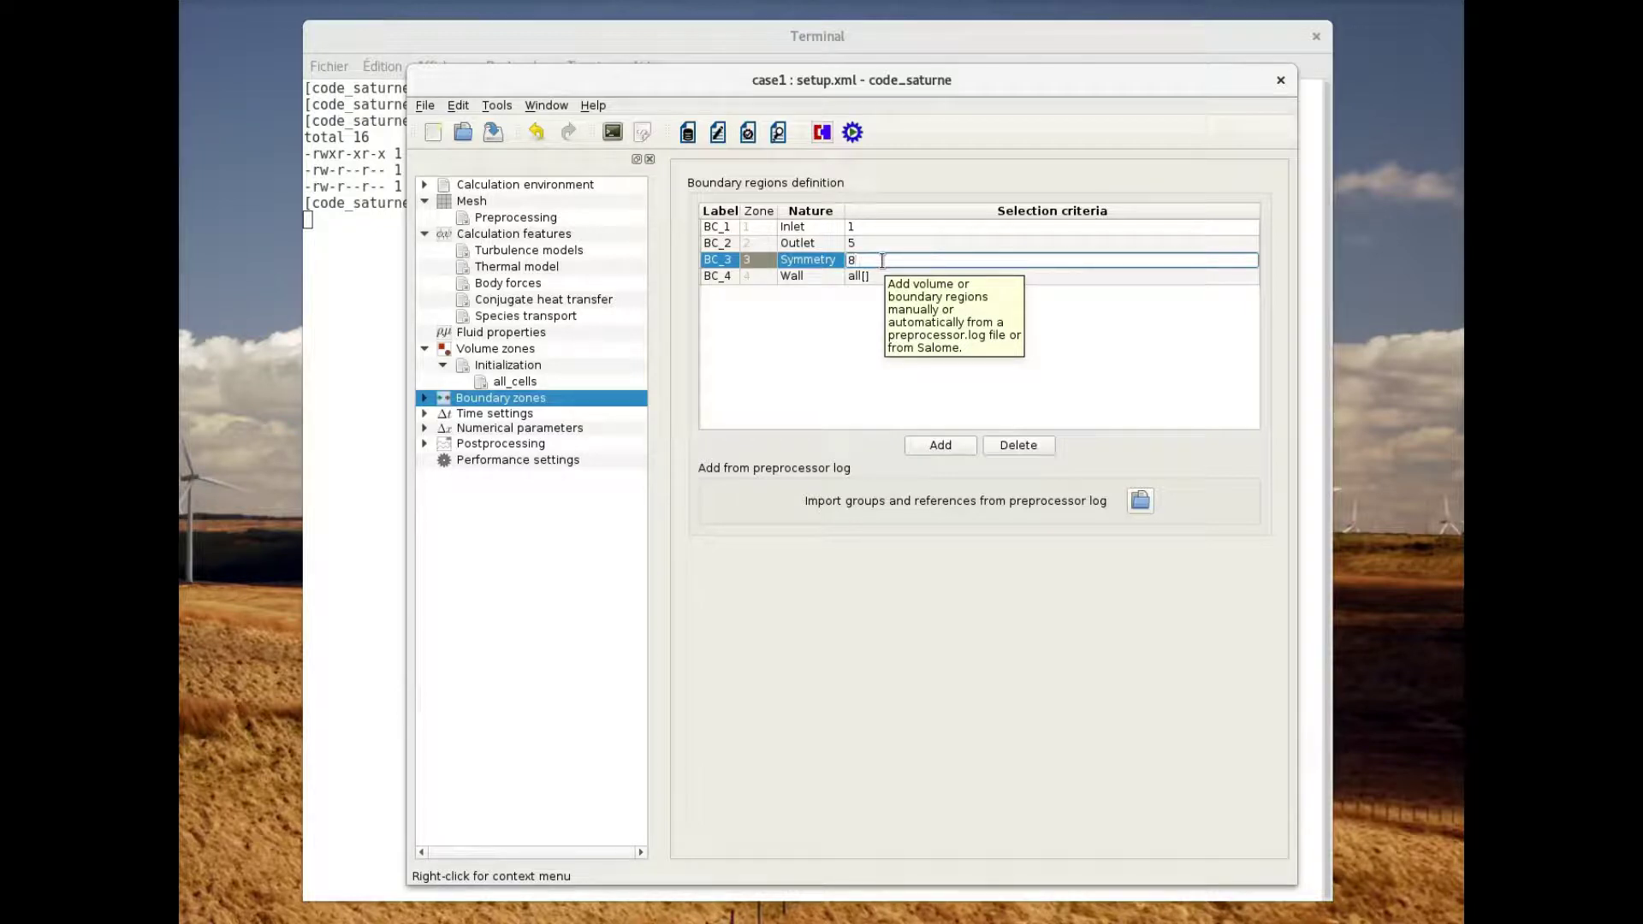
pyautogui.write('or 9')
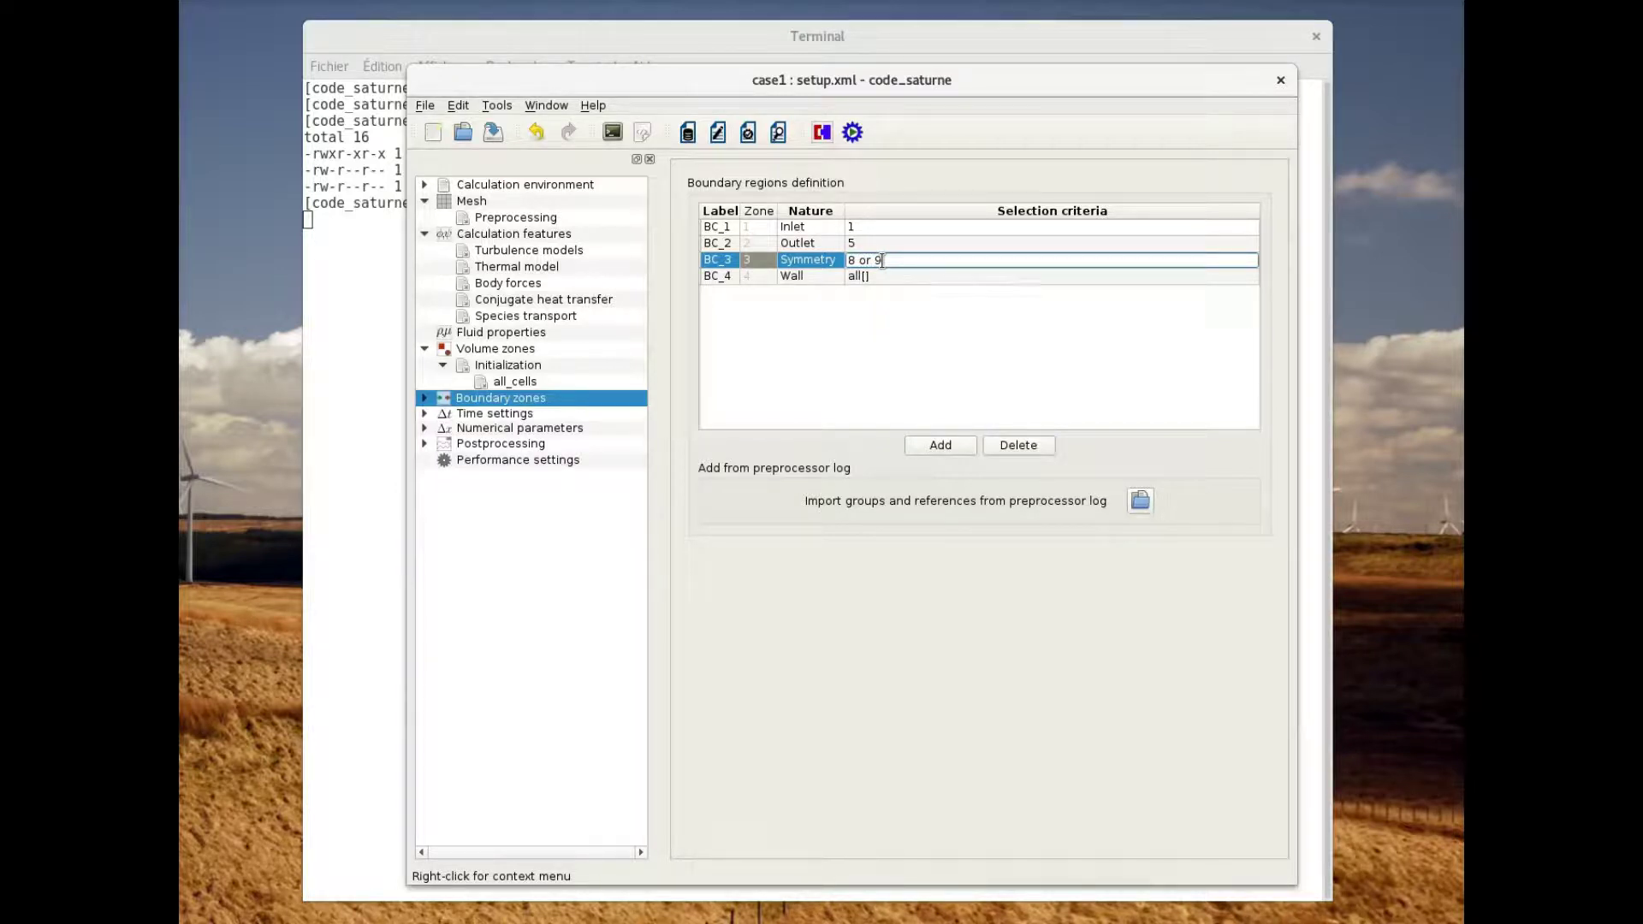
pyautogui.click(838, 364)
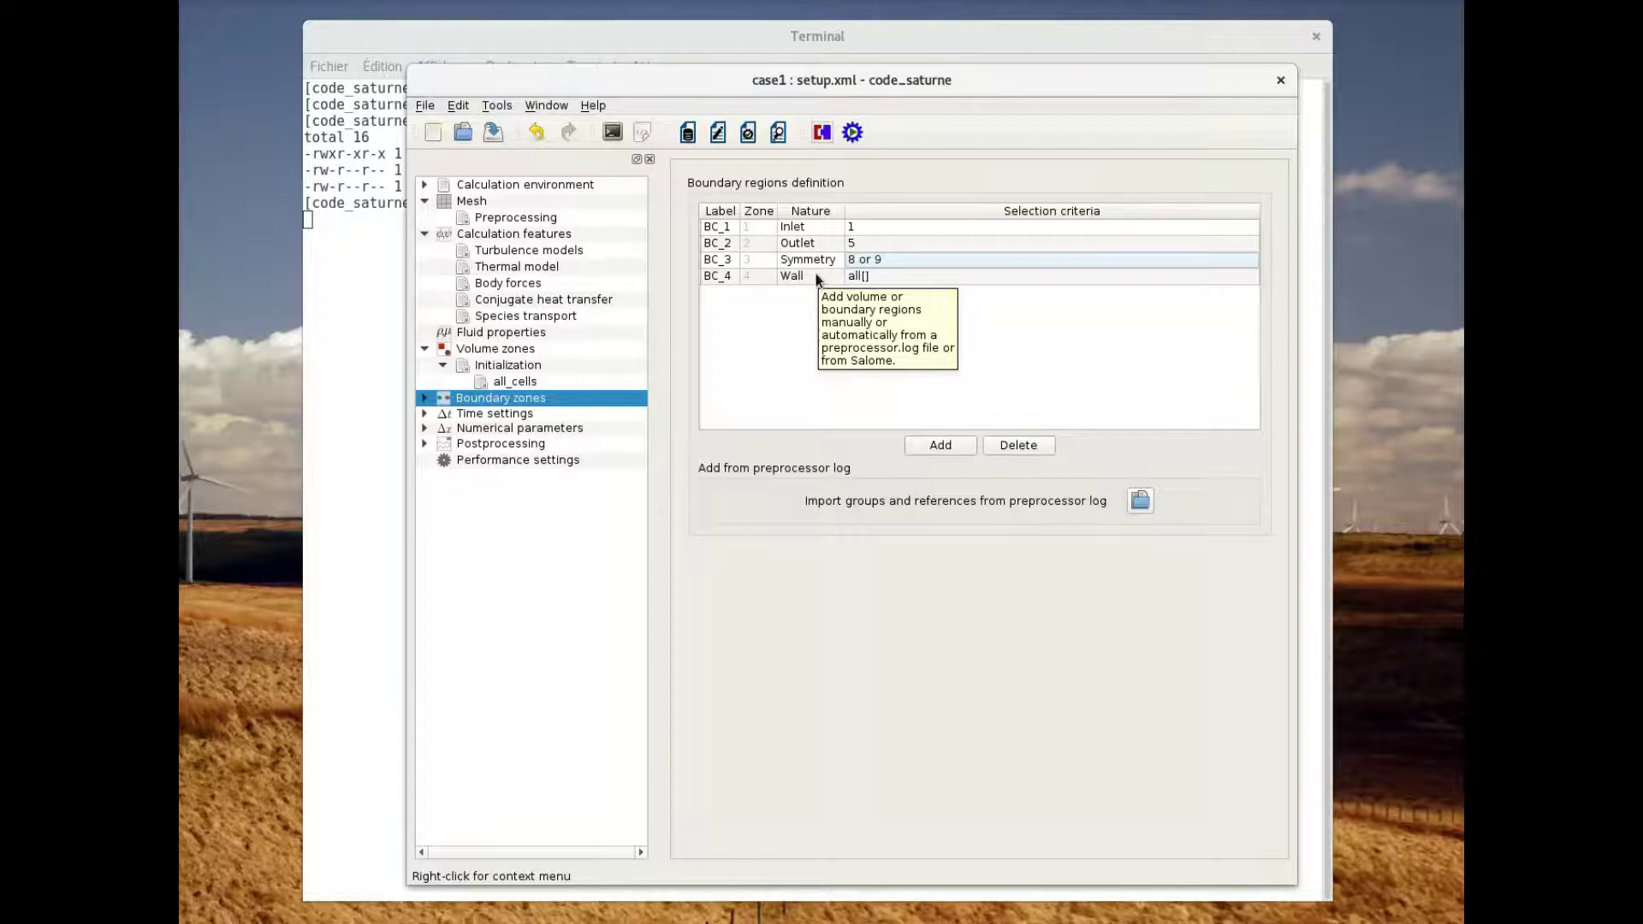
# Set the selection criteria of the wall region BC_4 to "2 or 3 or 4 or 6 or 7"
pyautogui.click(885, 276)
pyautogui.click(894, 276)
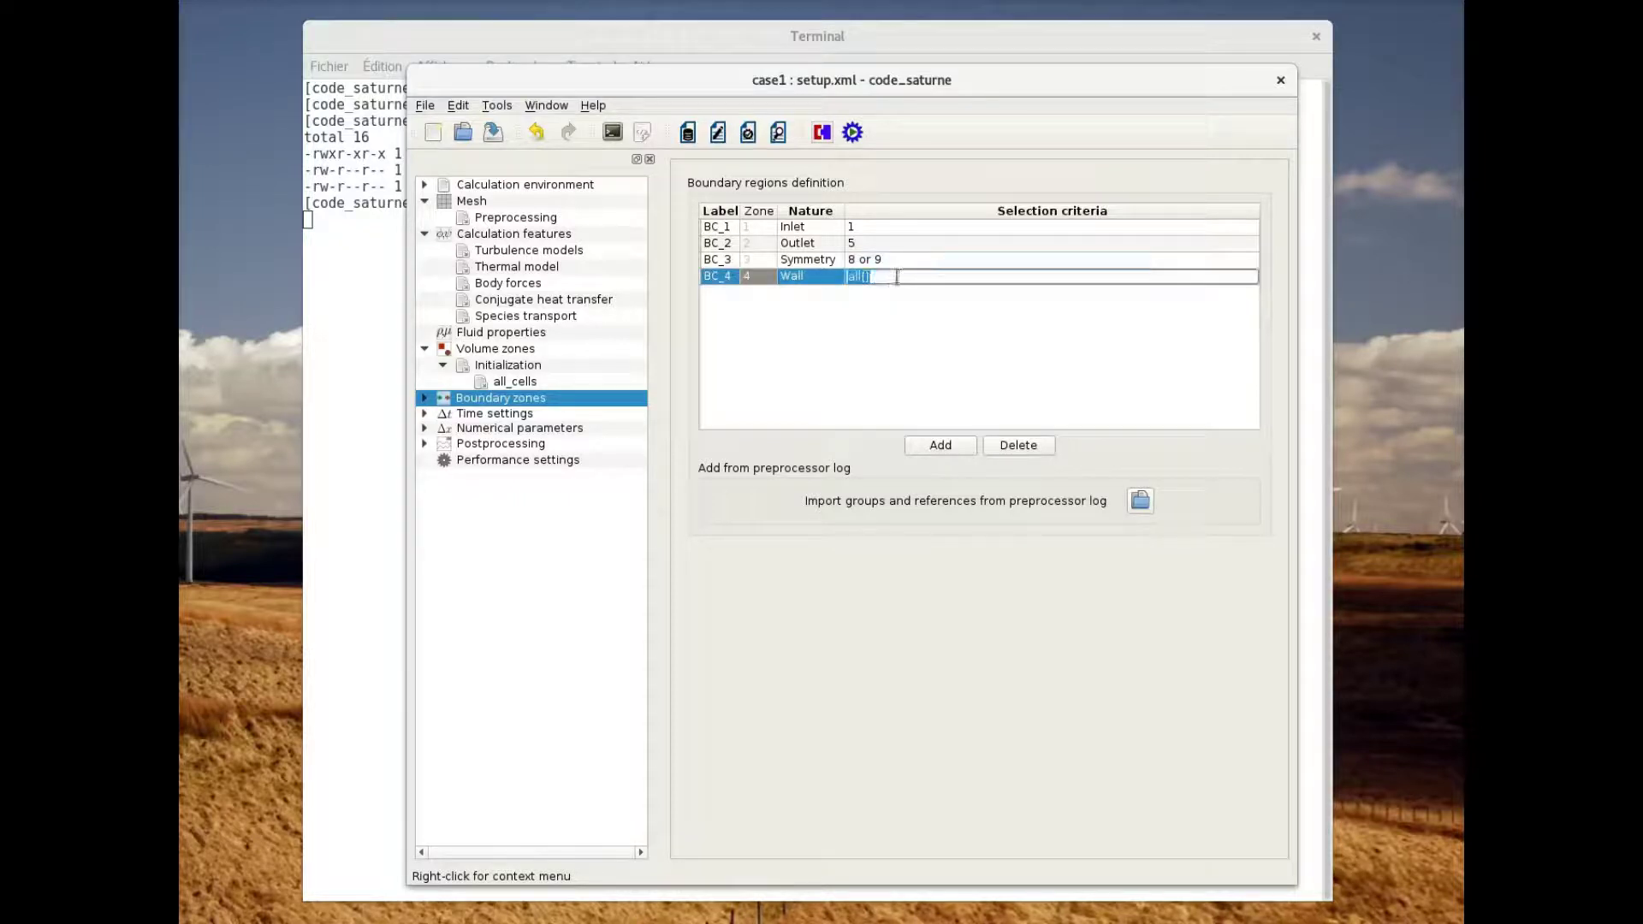
pyautogui.write('2 o')
pyautogui.write('r')
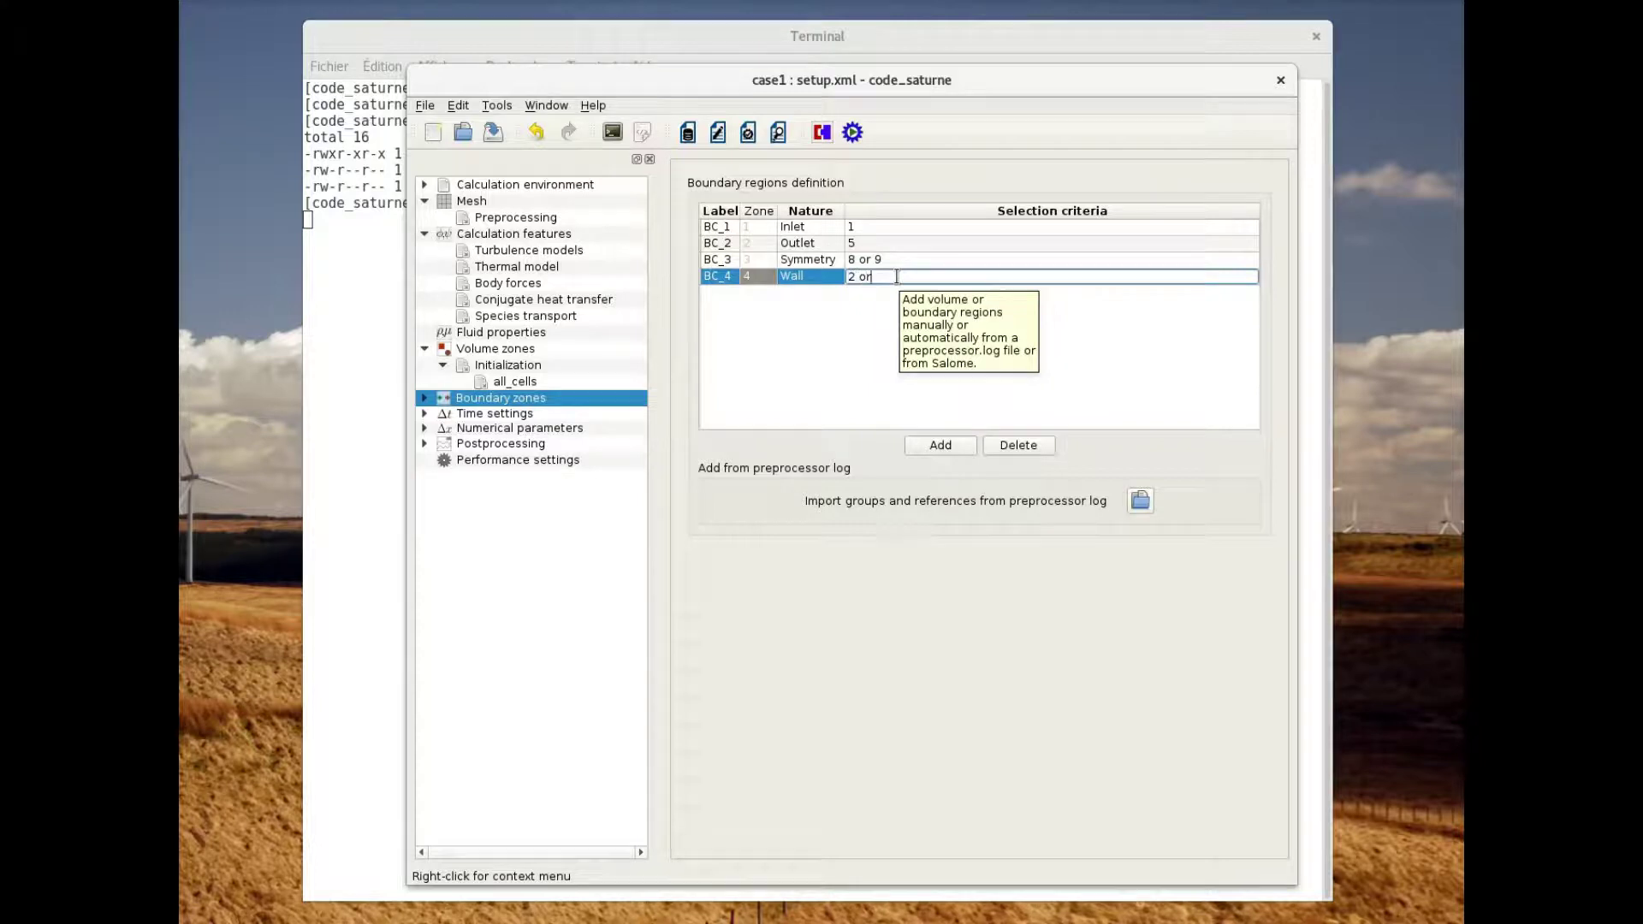
pyautogui.write(' 3 or 4 or 6 or 7')
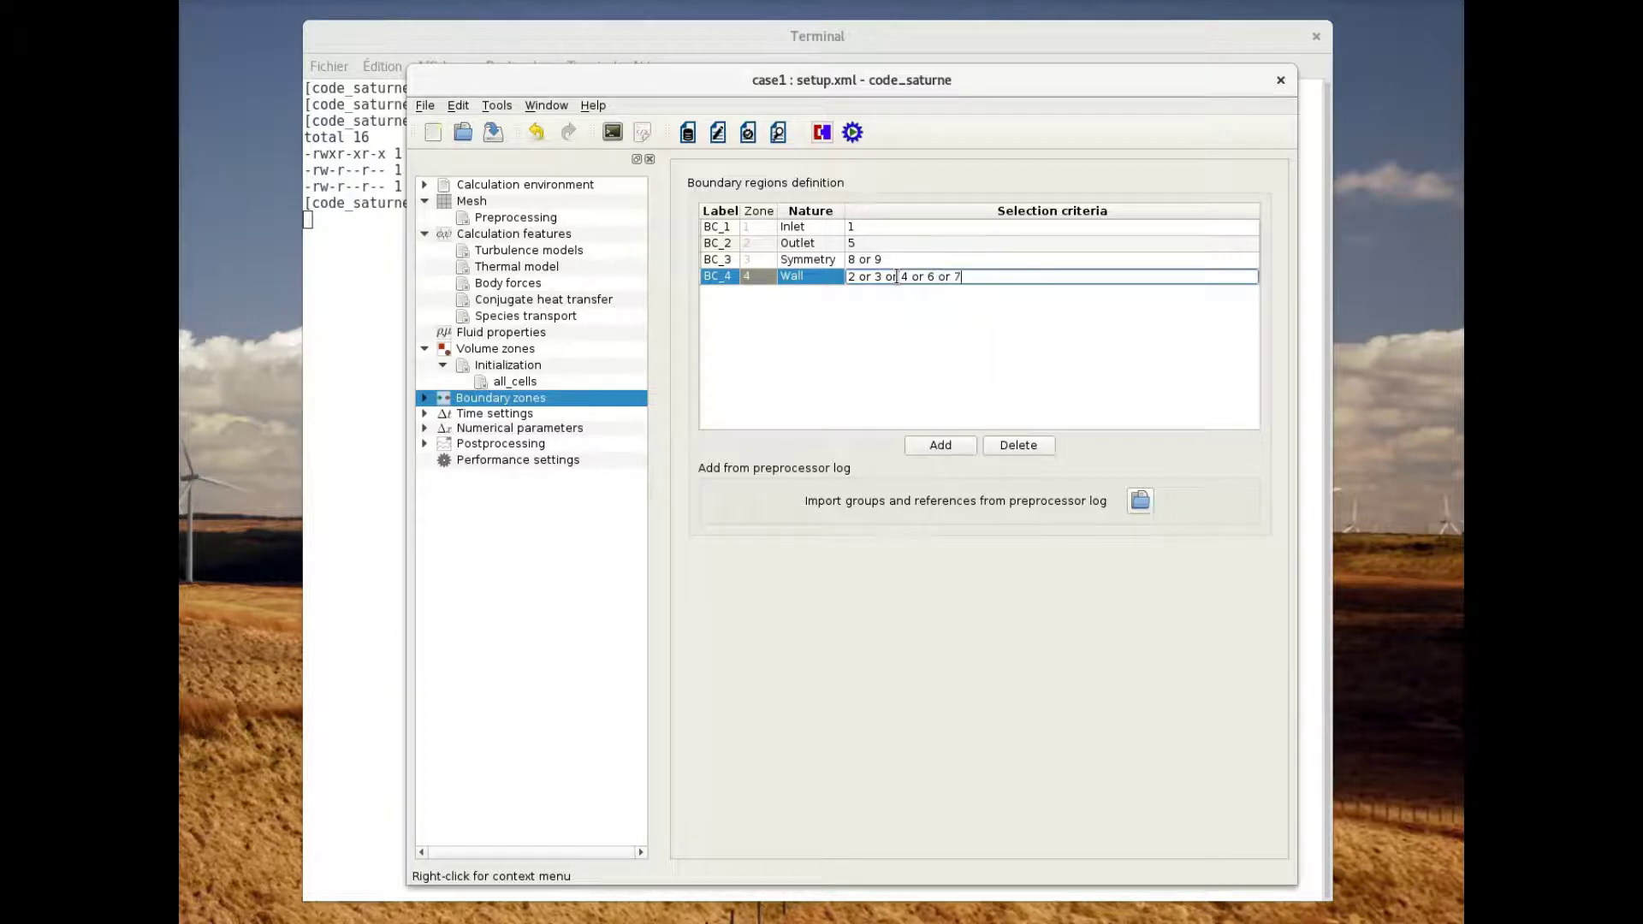
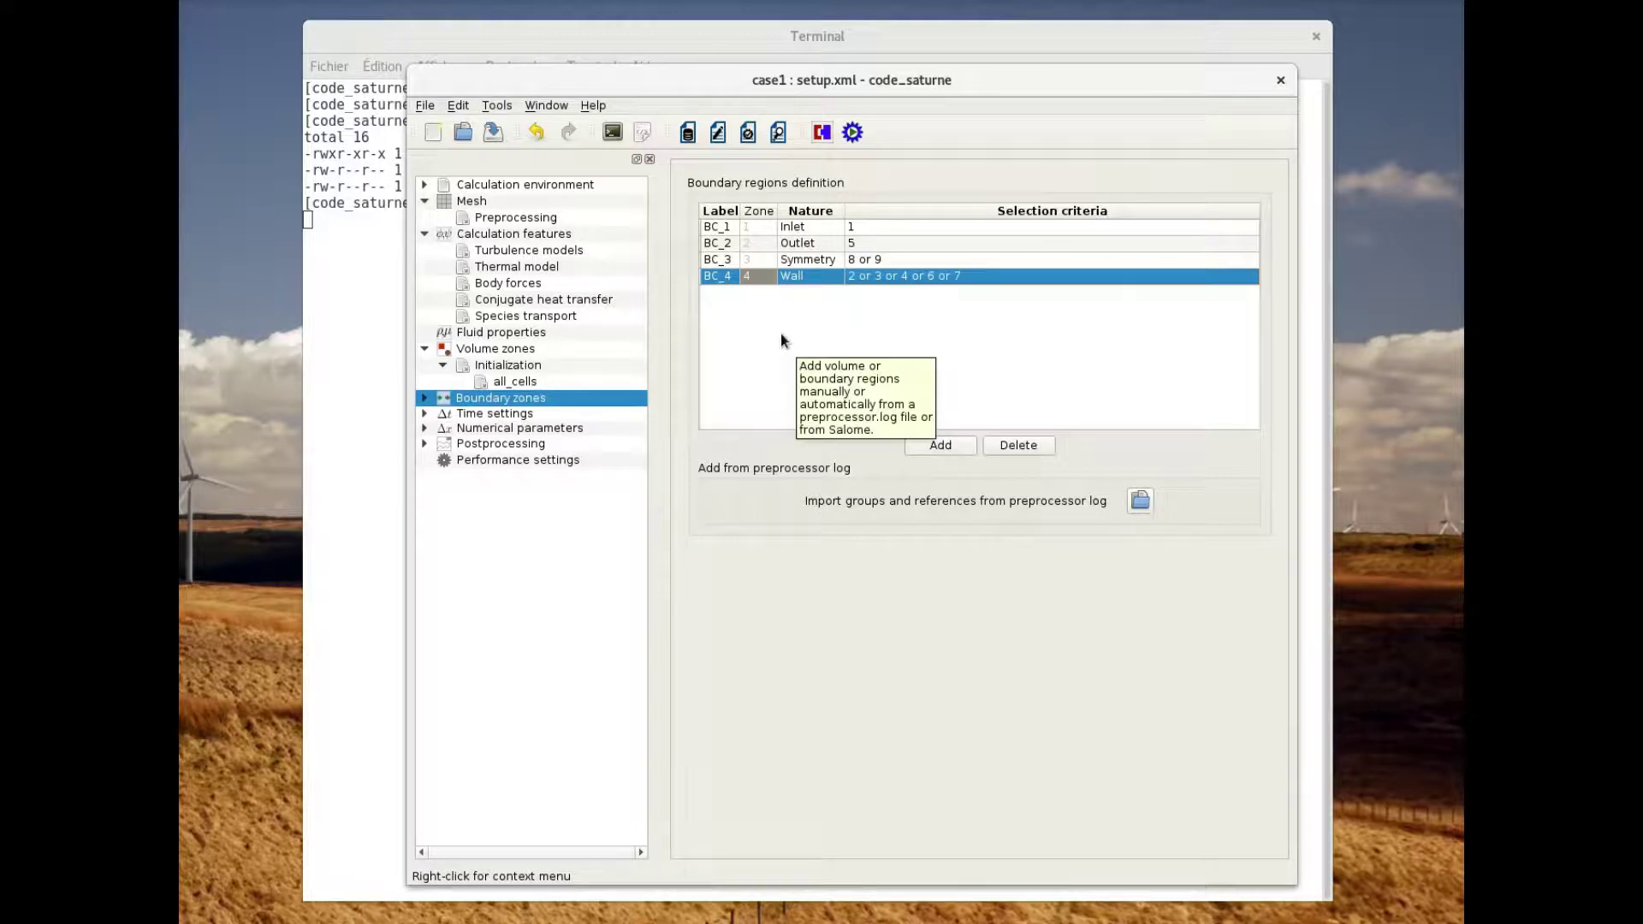
# Give the inlet BC_1 a velocity direction by specified coordinates, with X set to 1.0
pyautogui.click(426, 400)
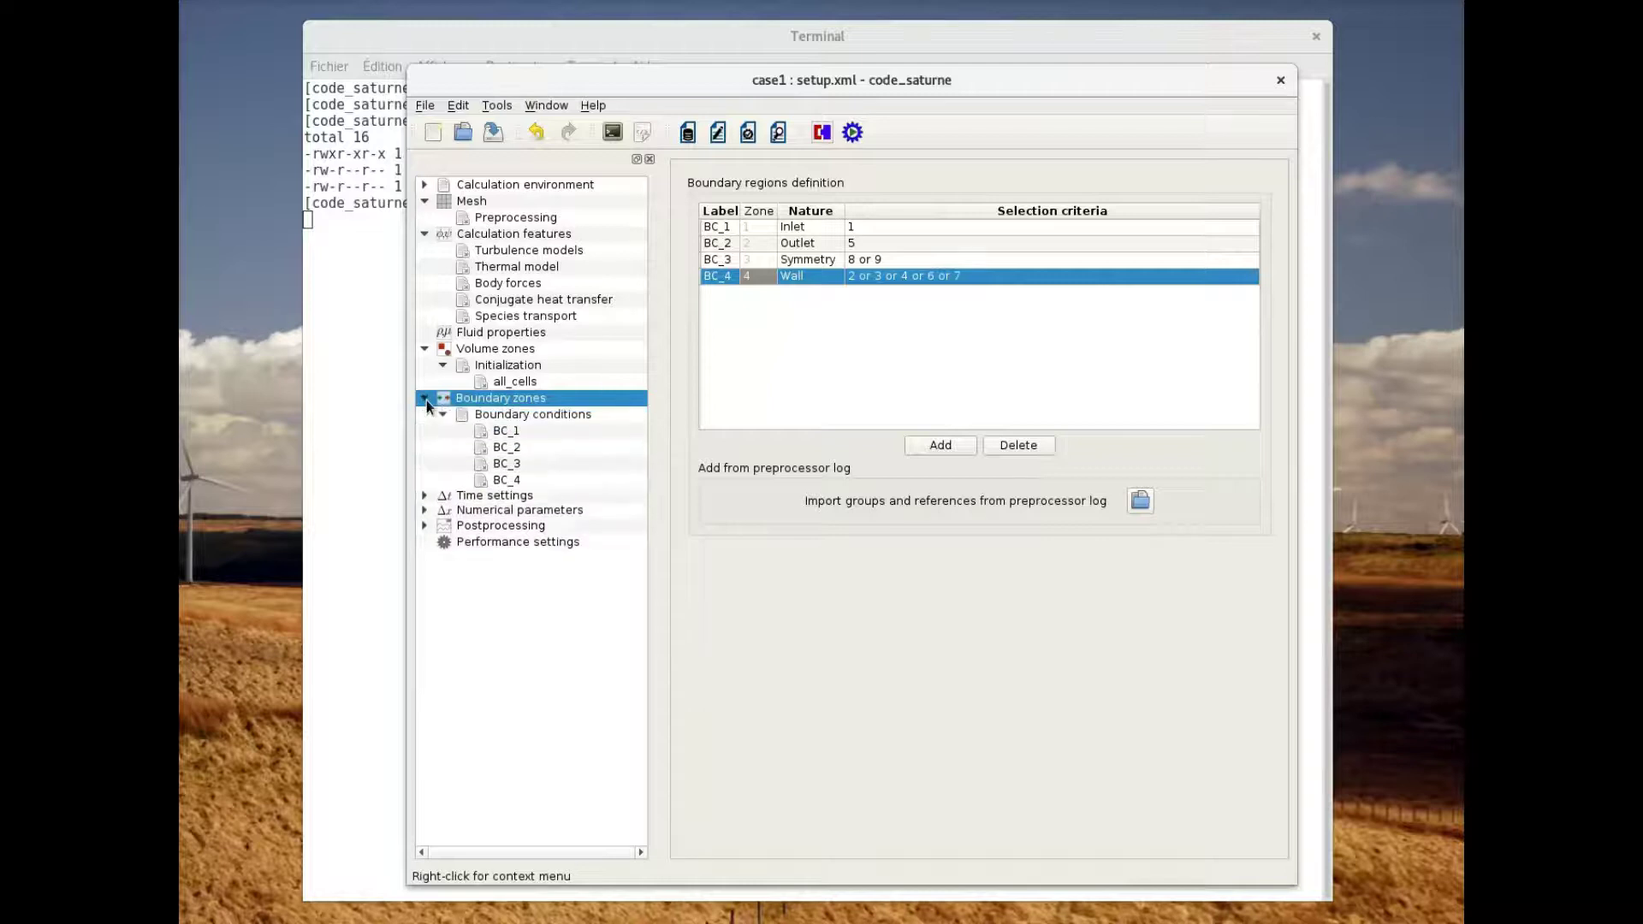
pyautogui.click(510, 437)
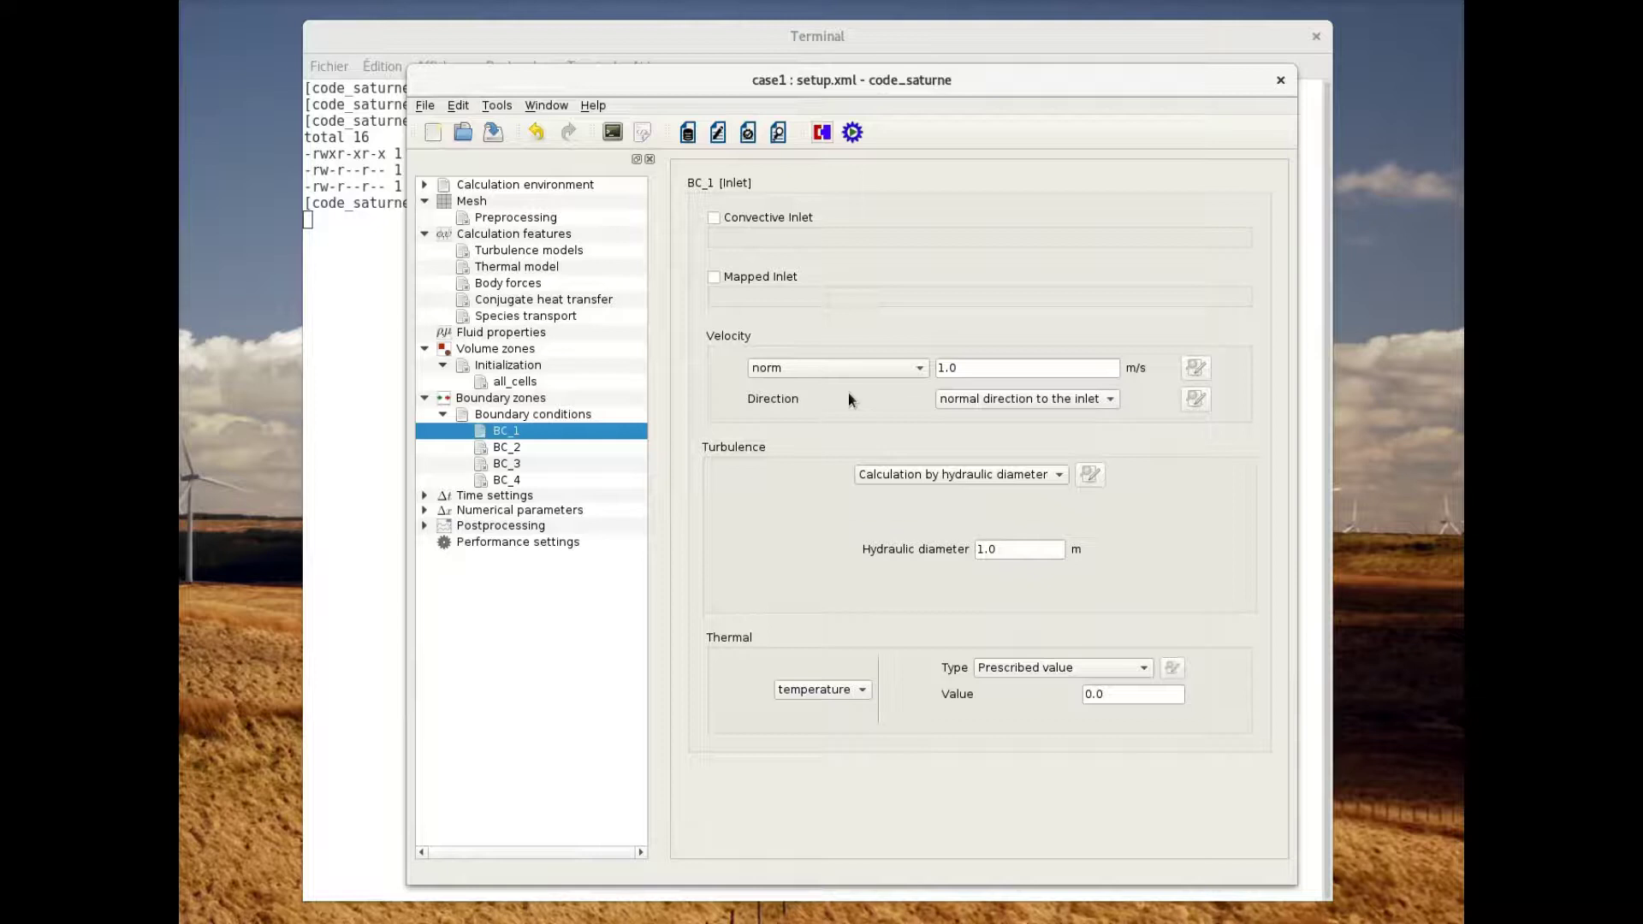
pyautogui.moveTo(848, 394)
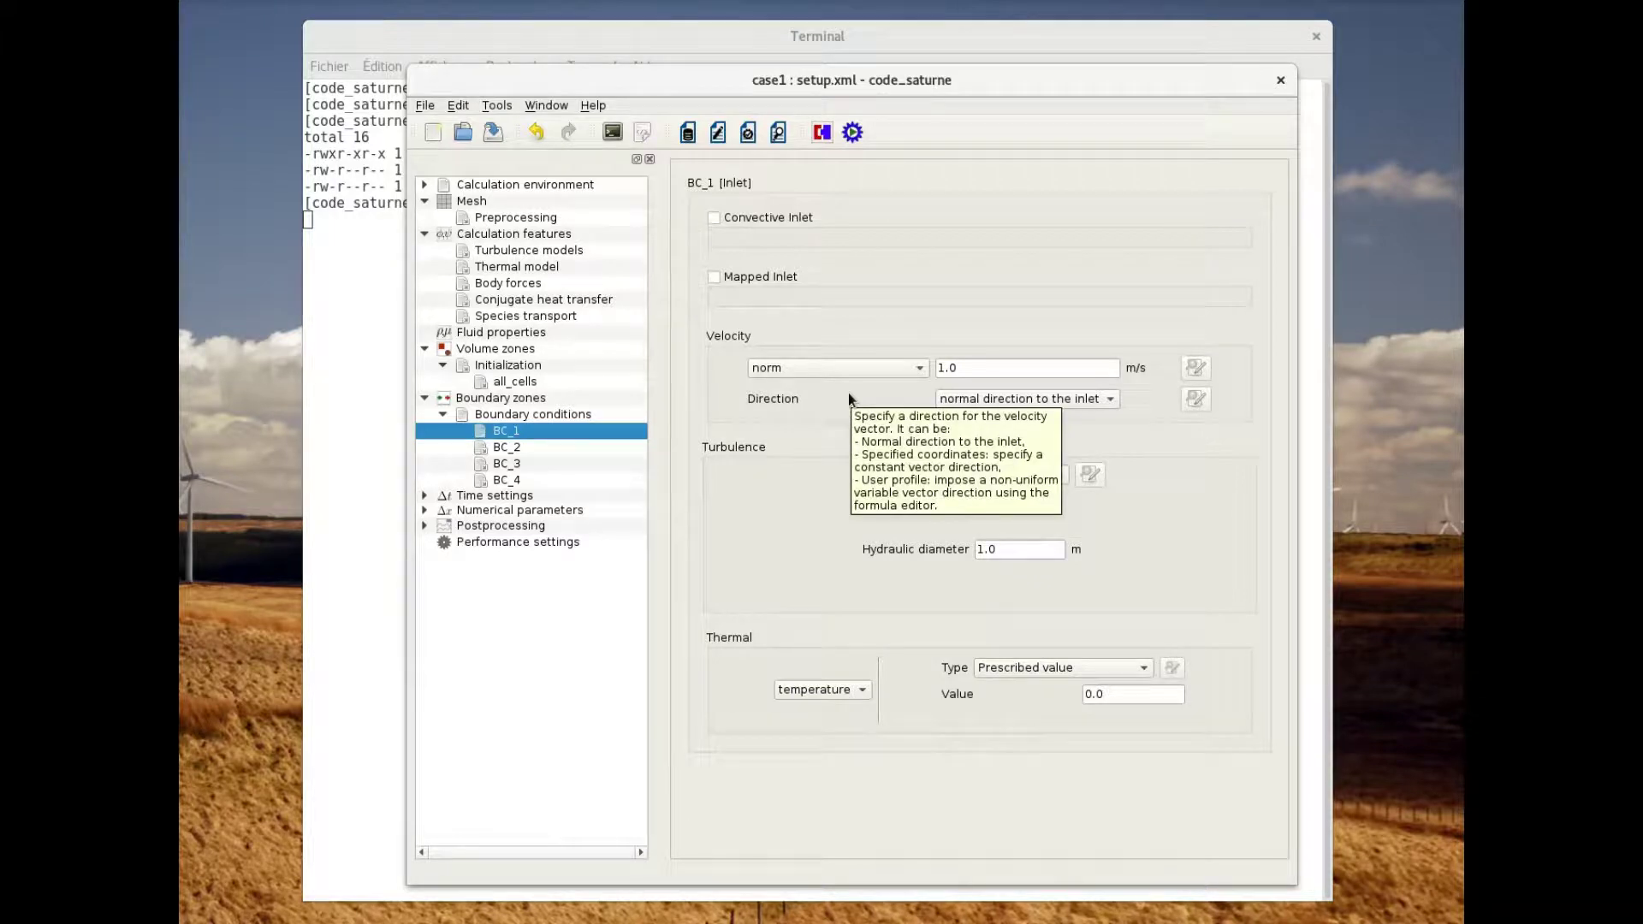
pyautogui.click(1025, 398)
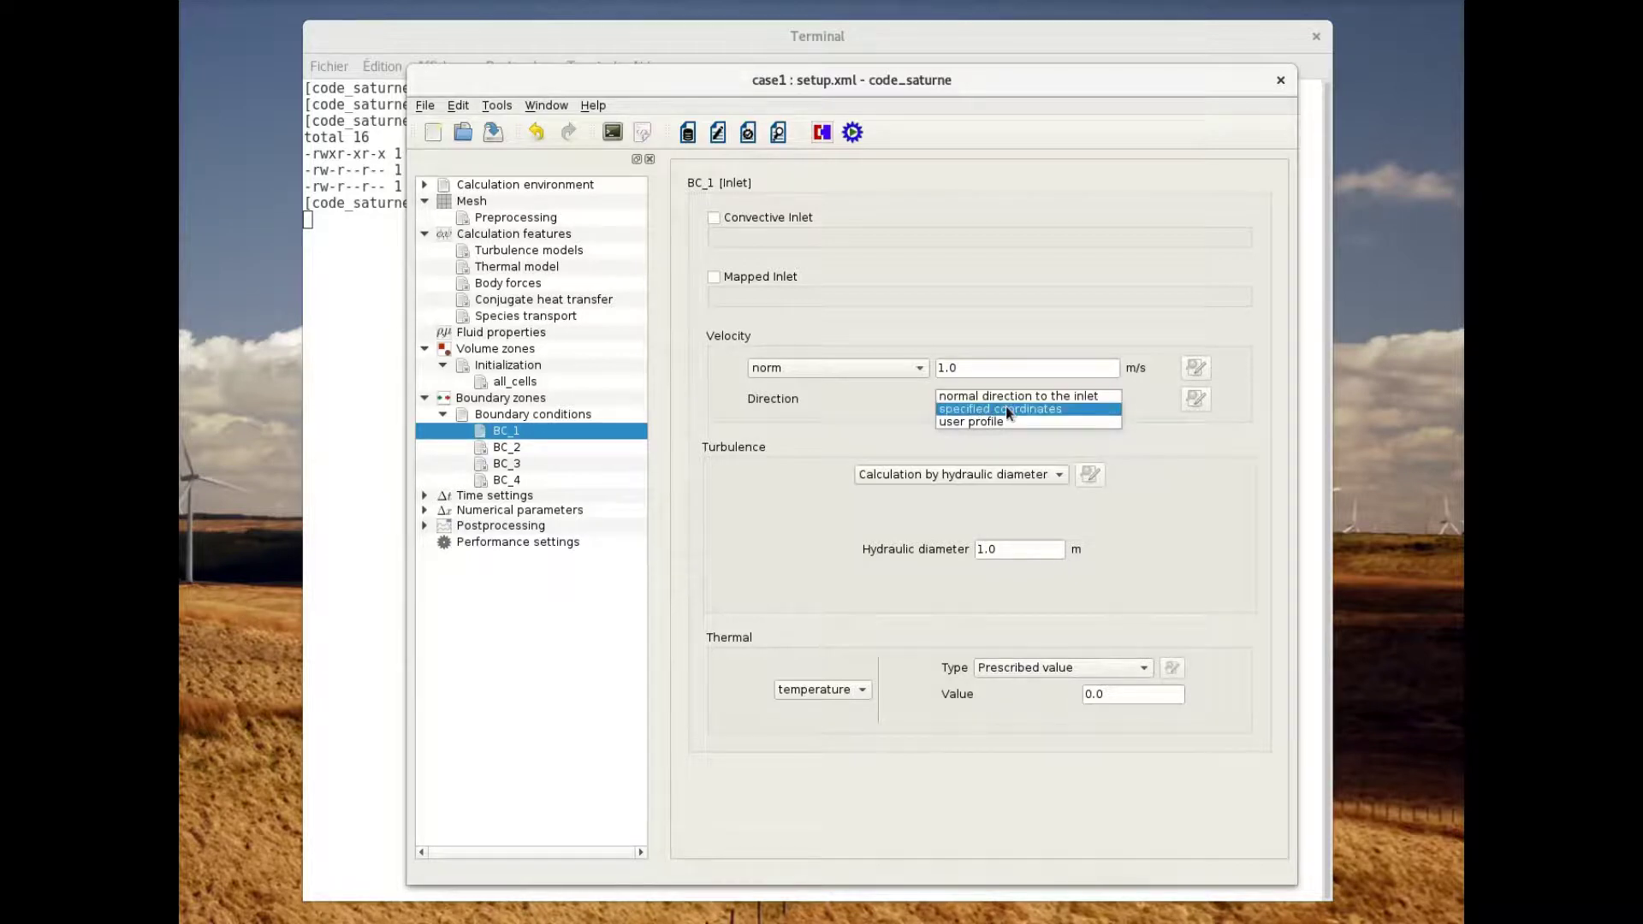
pyautogui.click(1004, 407)
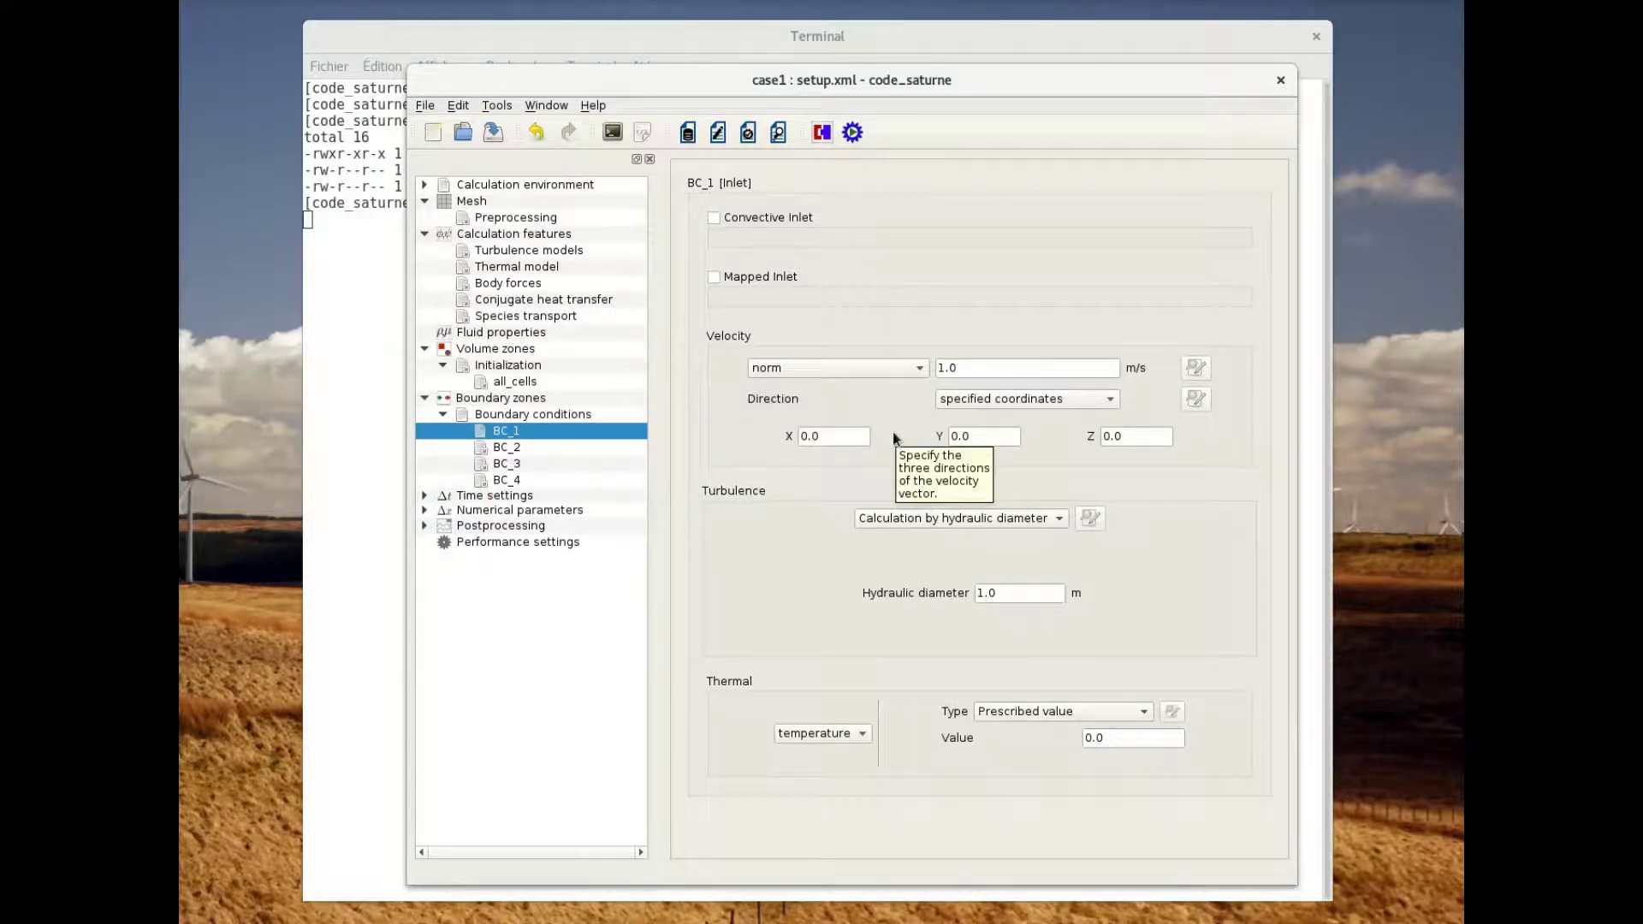
pyautogui.moveTo(837, 435); pyautogui.dragTo(781, 428)
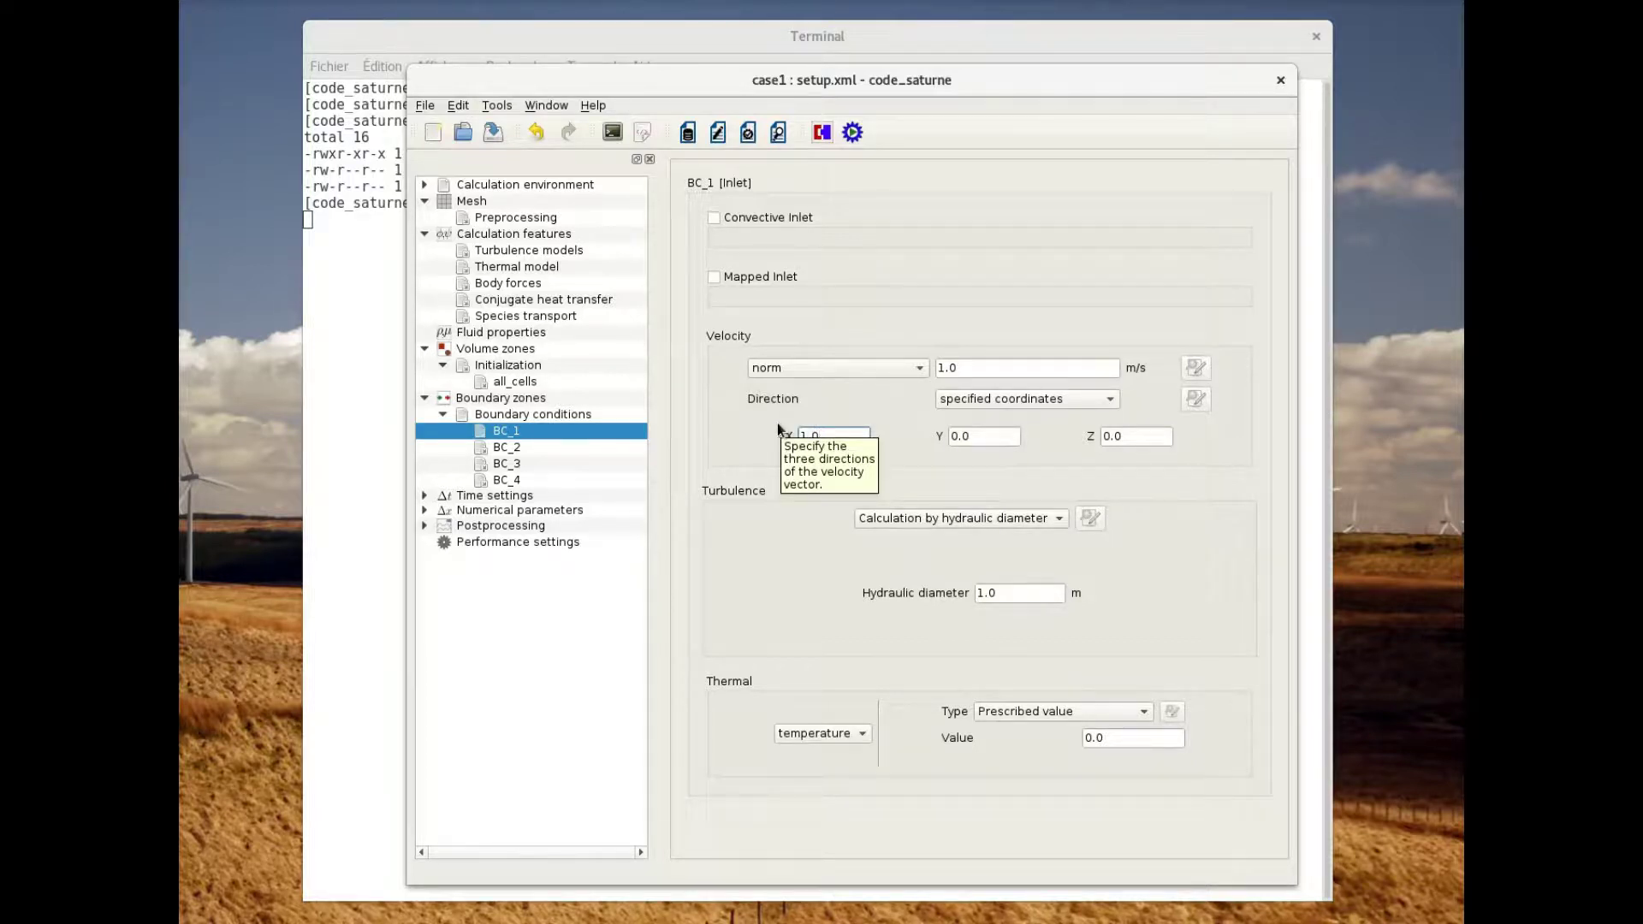
# Set the inlet's hydraulic diameter to 0.5 m and its prescribed temperature value to 300.0
pyautogui.click(1013, 592)
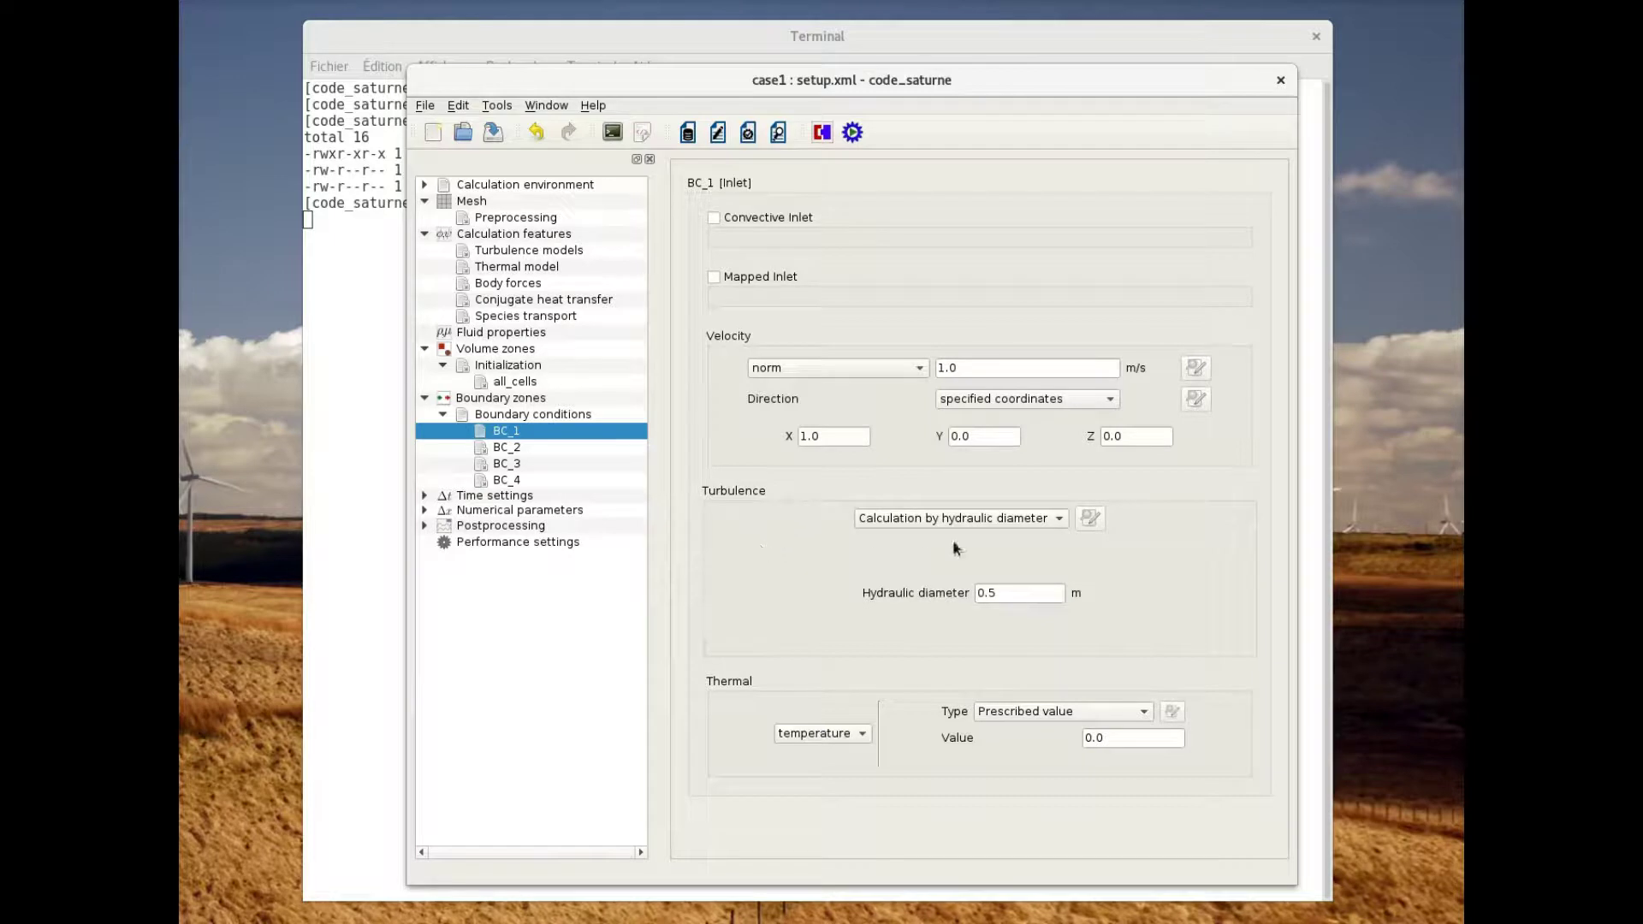
pyautogui.click(1090, 739)
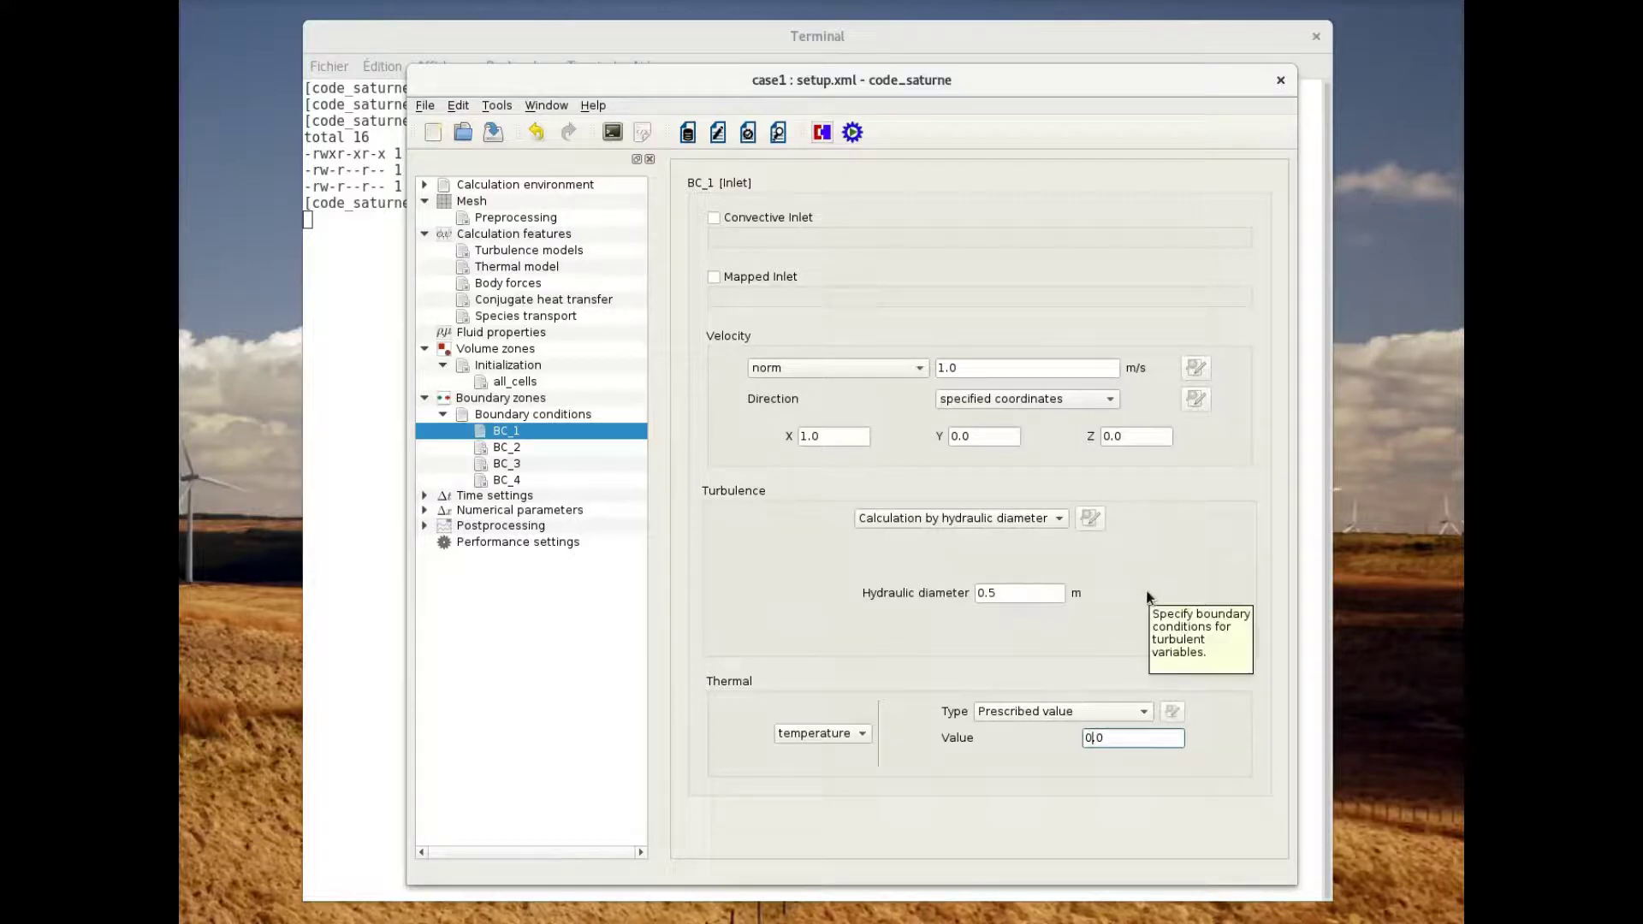
pyautogui.write('30')
pyautogui.press('Tab')
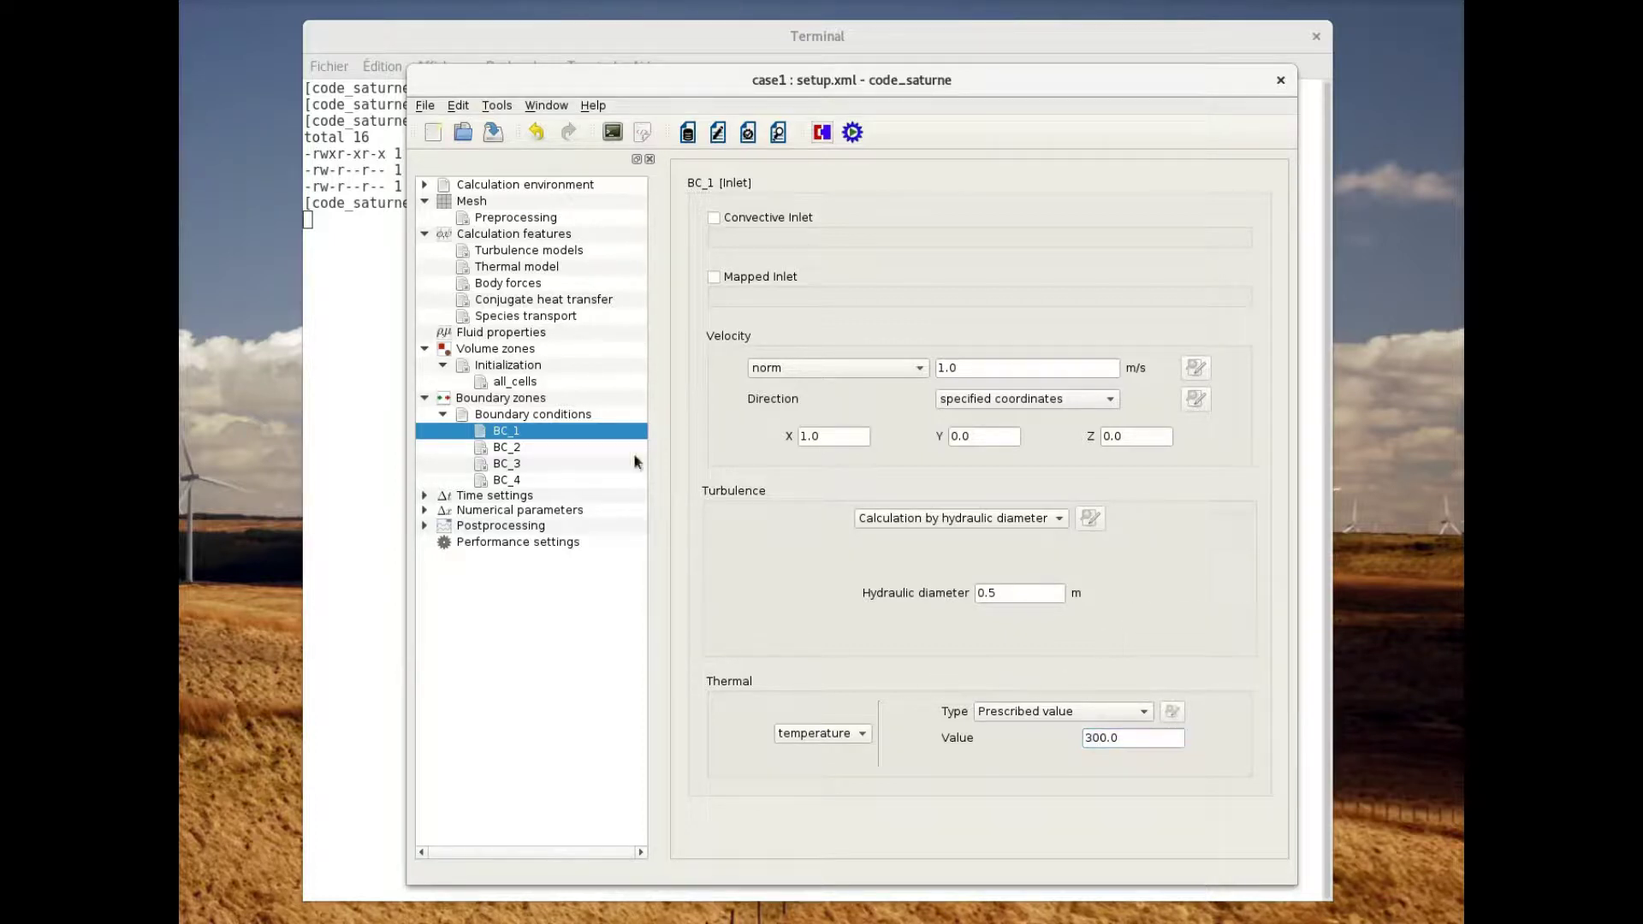
# Review the boundary condition settings of outlet BC_2, symmetry BC_3 and wall BC_4
pyautogui.click(508, 449)
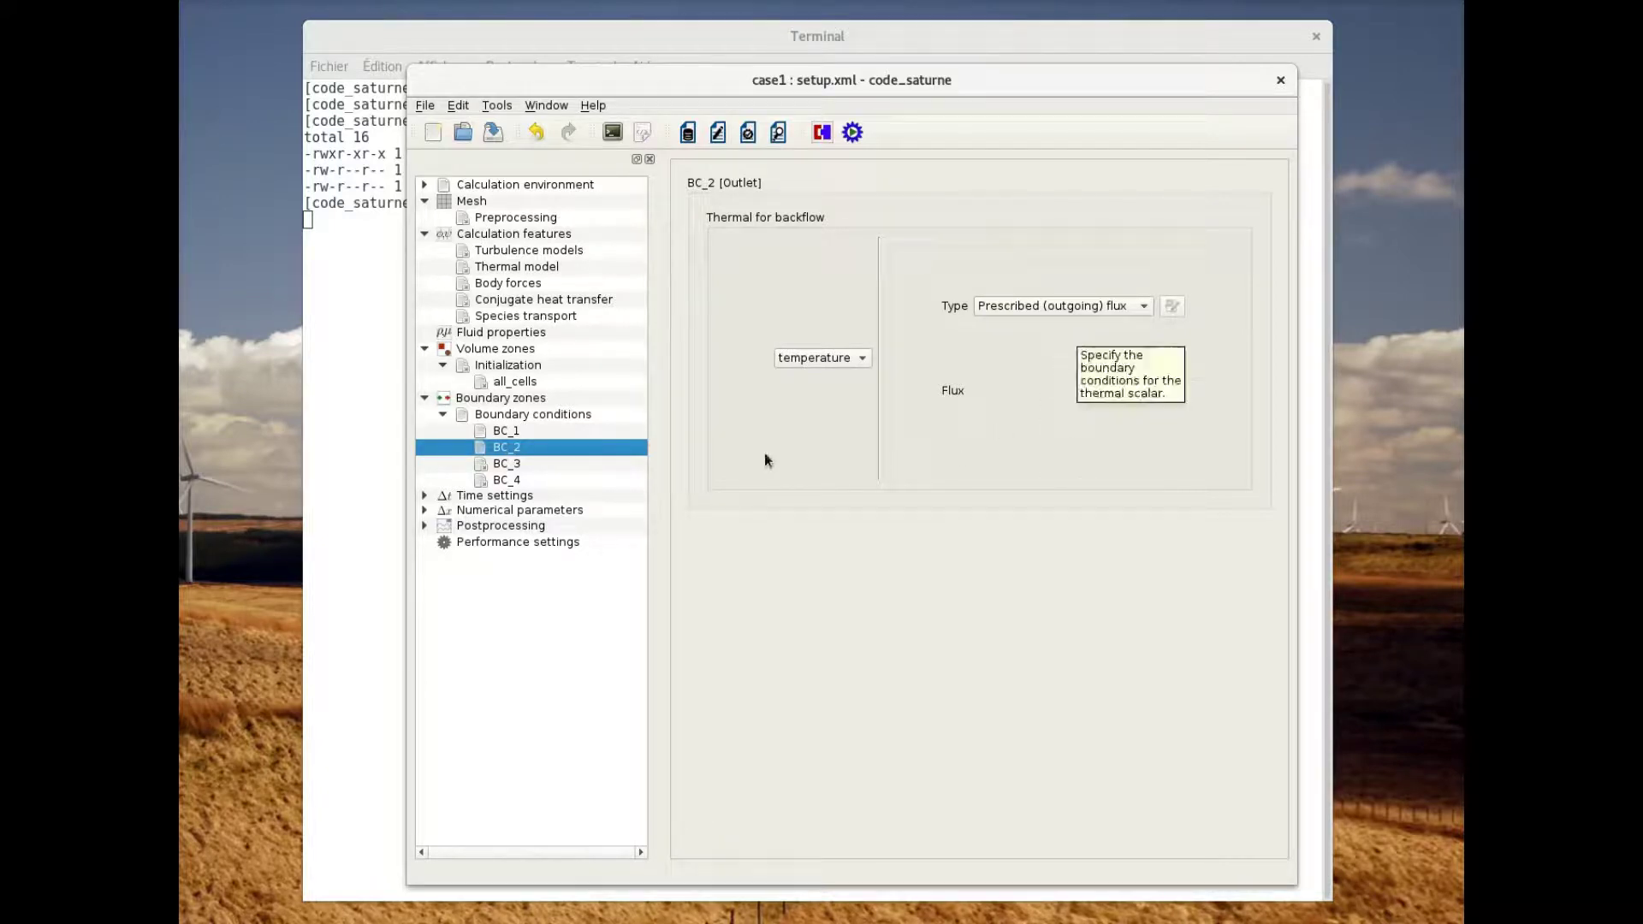
pyautogui.click(507, 464)
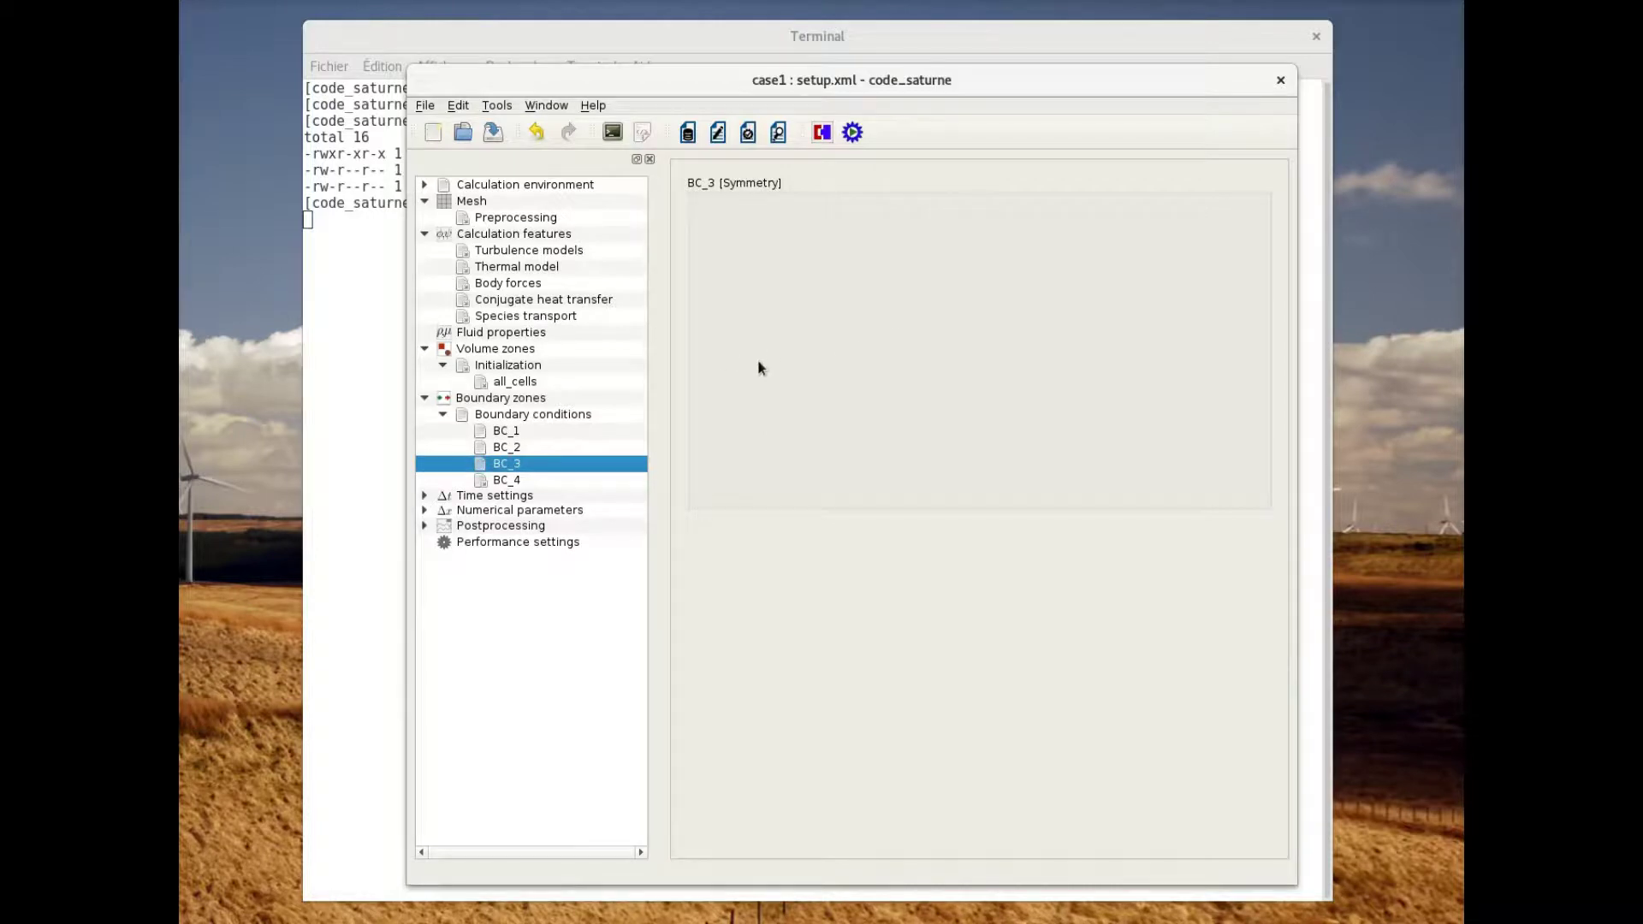
pyautogui.click(503, 481)
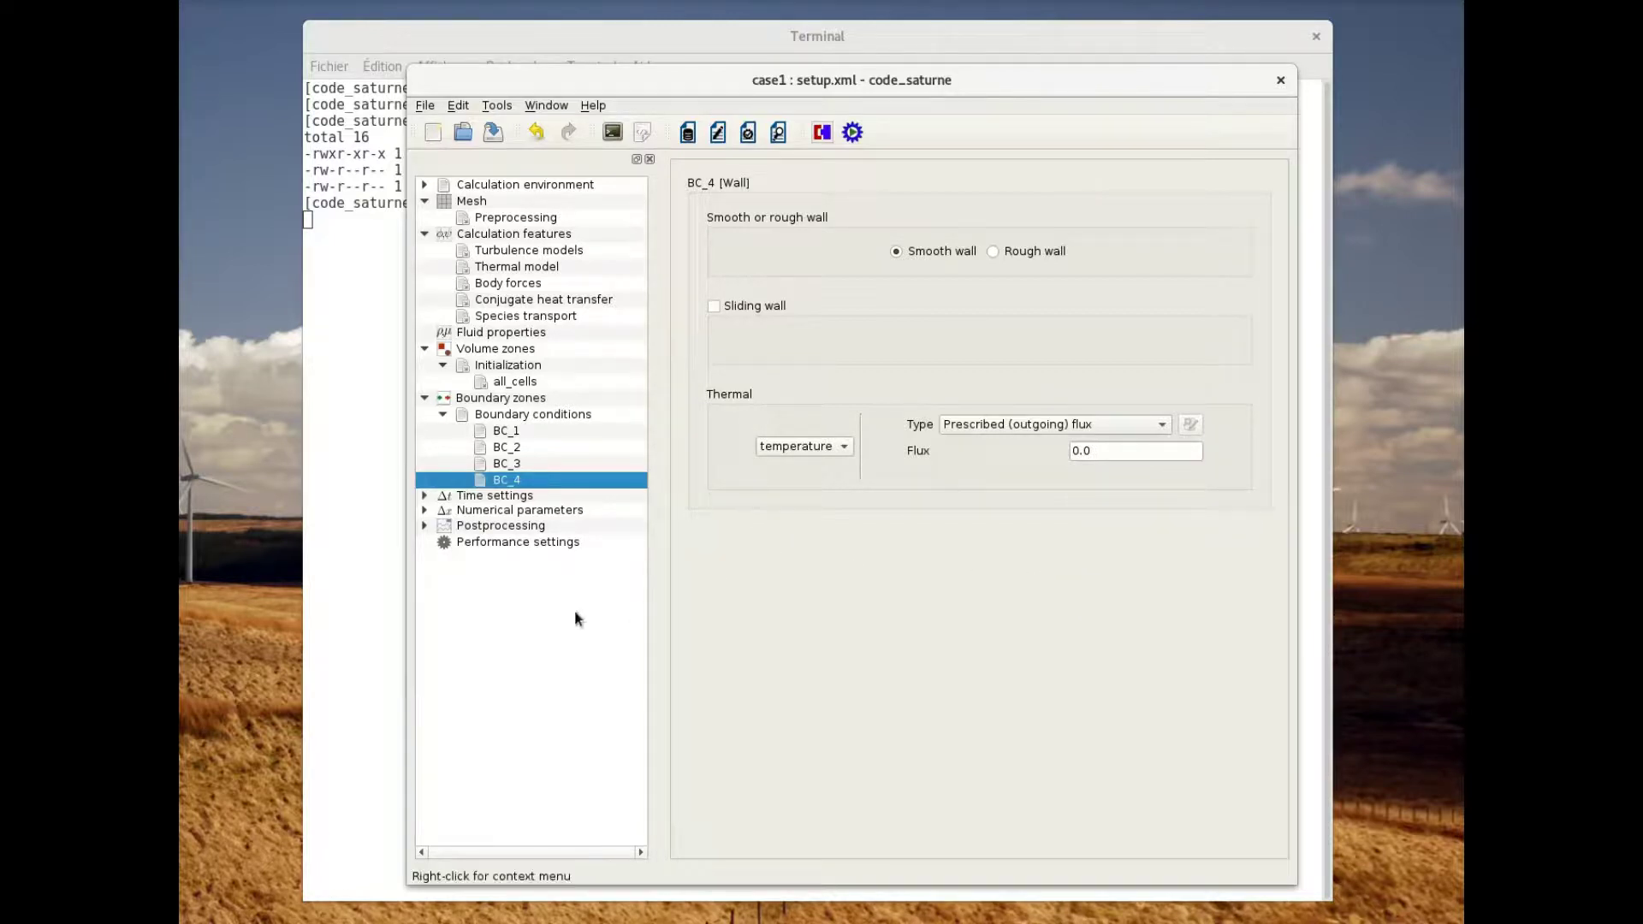
# Set the time step option to Steady (constant relaxation coefficient) with a relaxation coefficient of 0.9
pyautogui.click(486, 497)
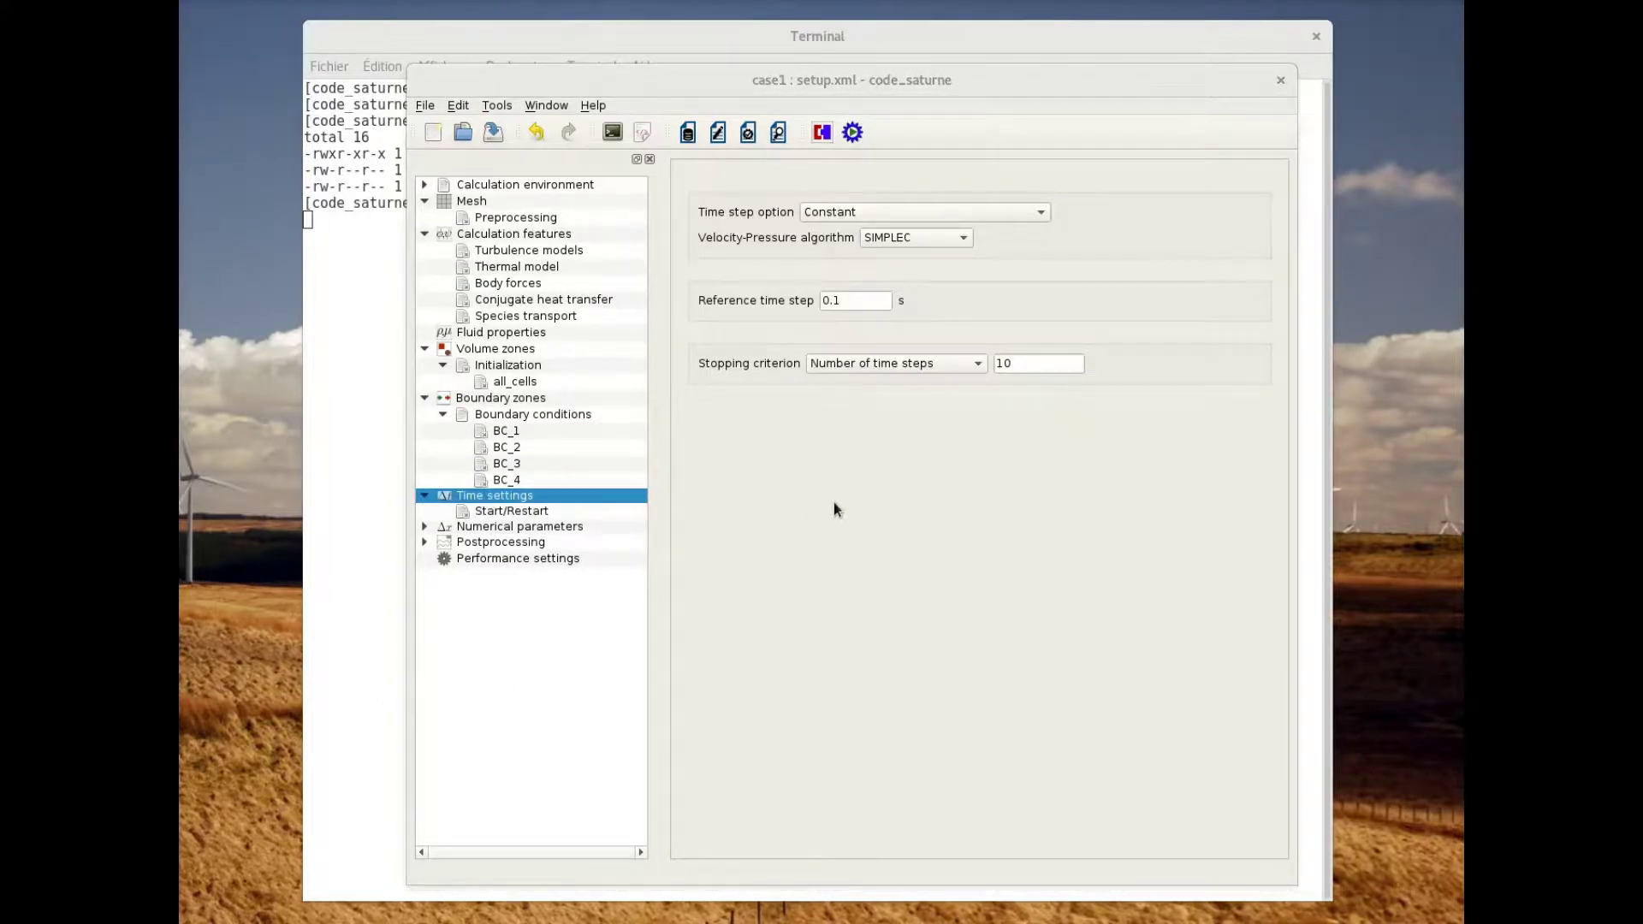
pyautogui.click(907, 212)
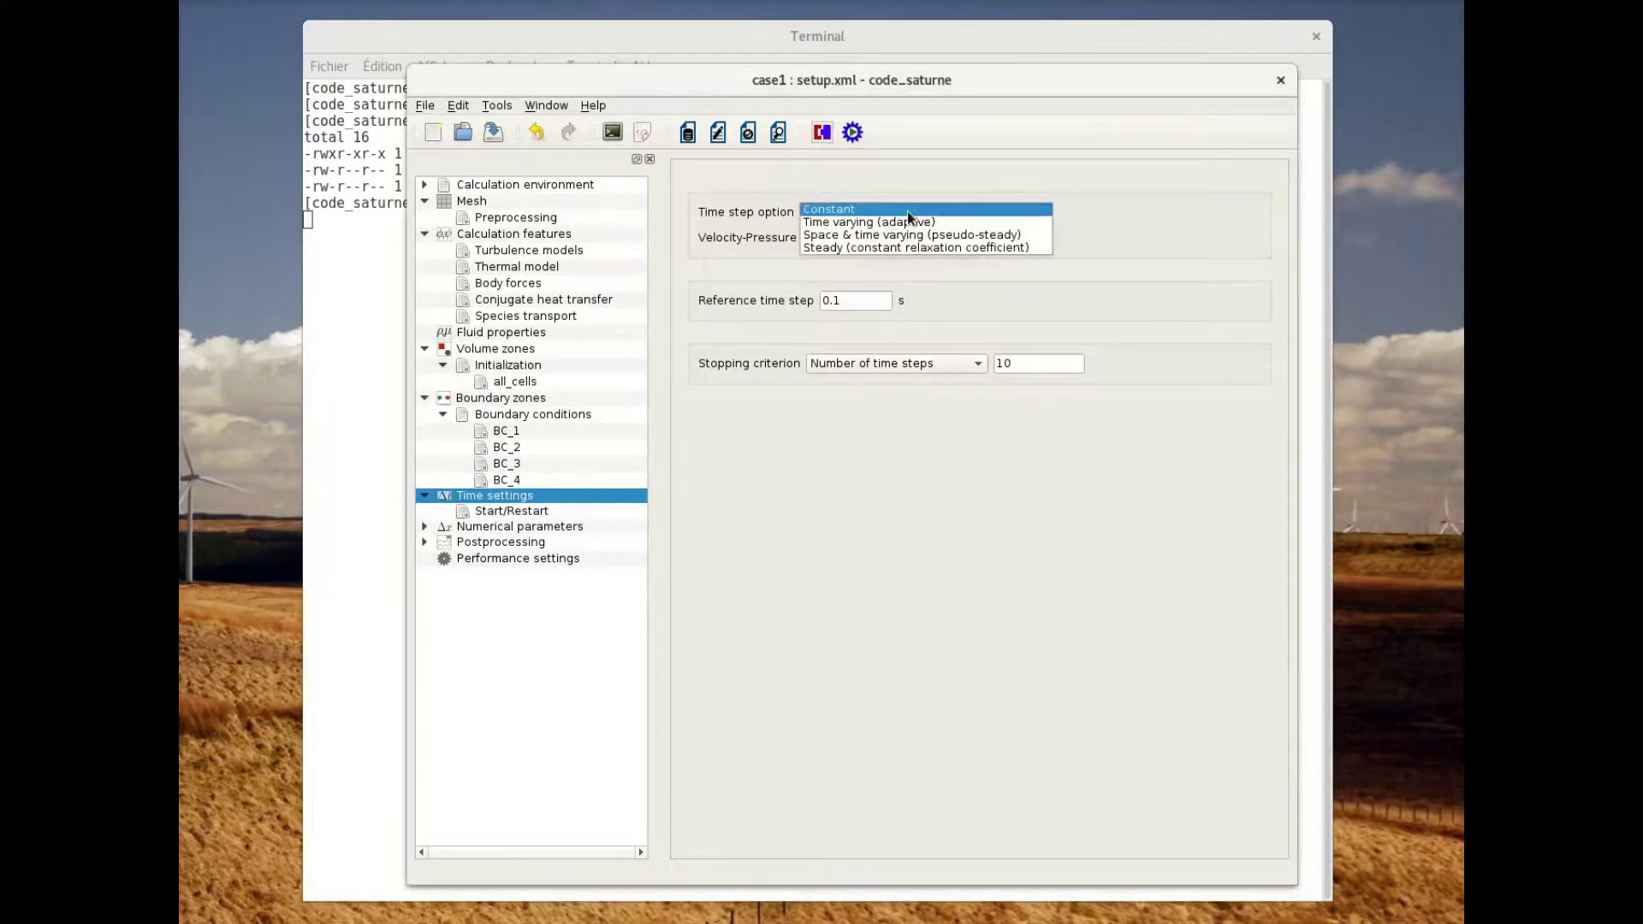
pyautogui.click(861, 248)
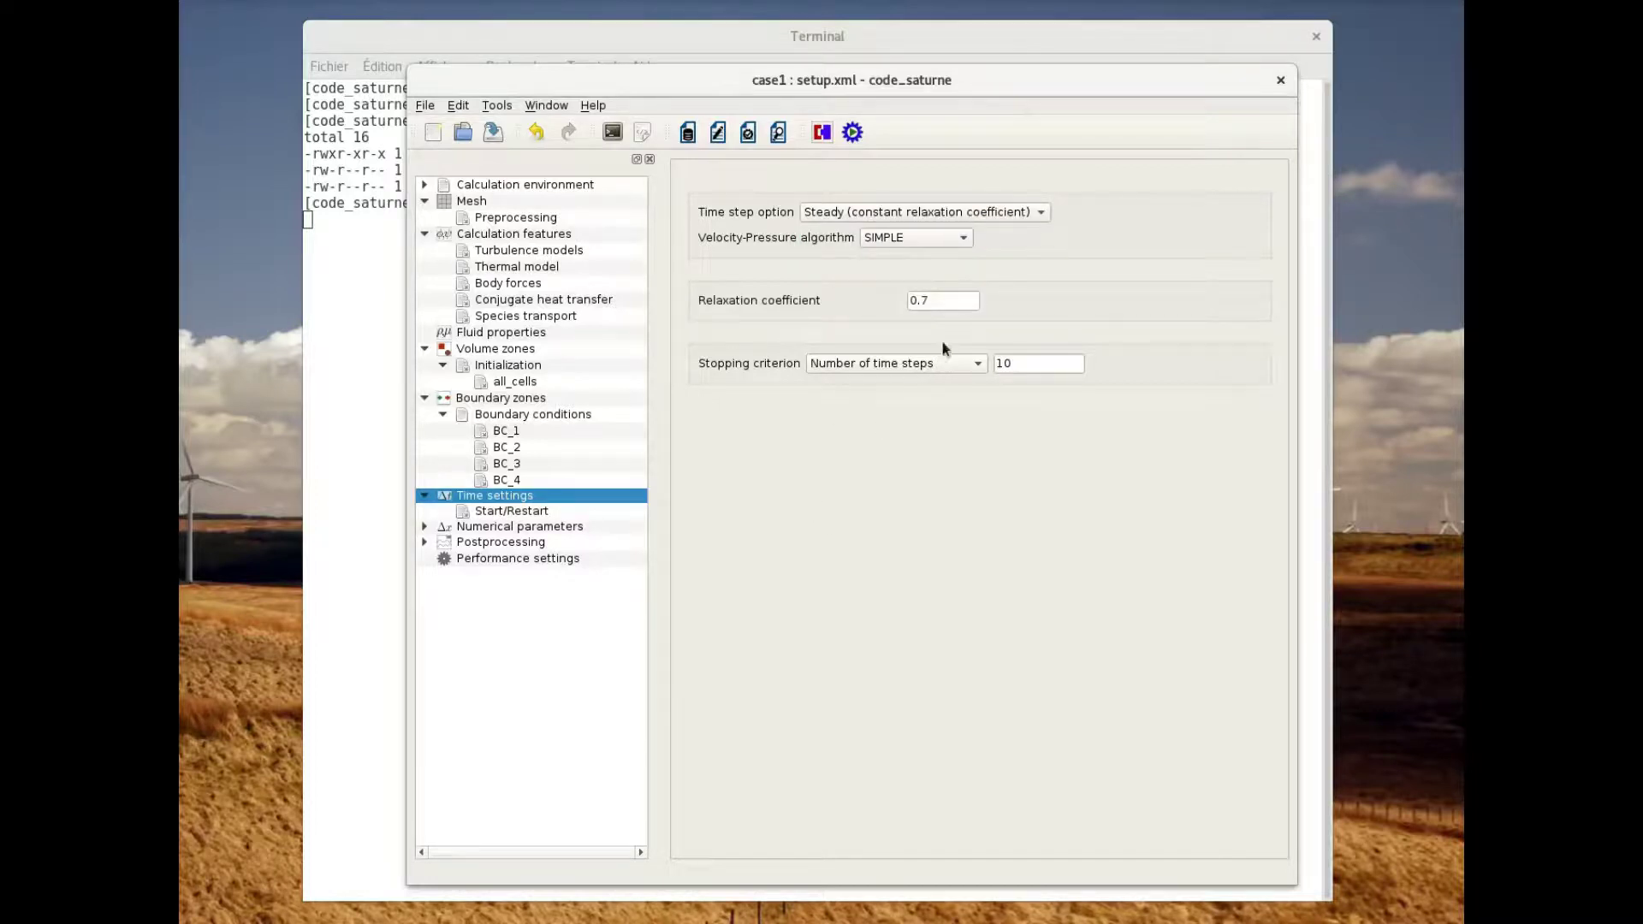
pyautogui.click(941, 300)
pyautogui.press('BackSpace')
pyautogui.write('9')
# Set the calculation's stopping criterion to 300 time steps
pyautogui.click(1004, 363)
pyautogui.press('BackSpace')
pyautogui.write('300')
# Review the global numerical parameters and the solver and scheme settings of the equations
pyautogui.click(500, 525)
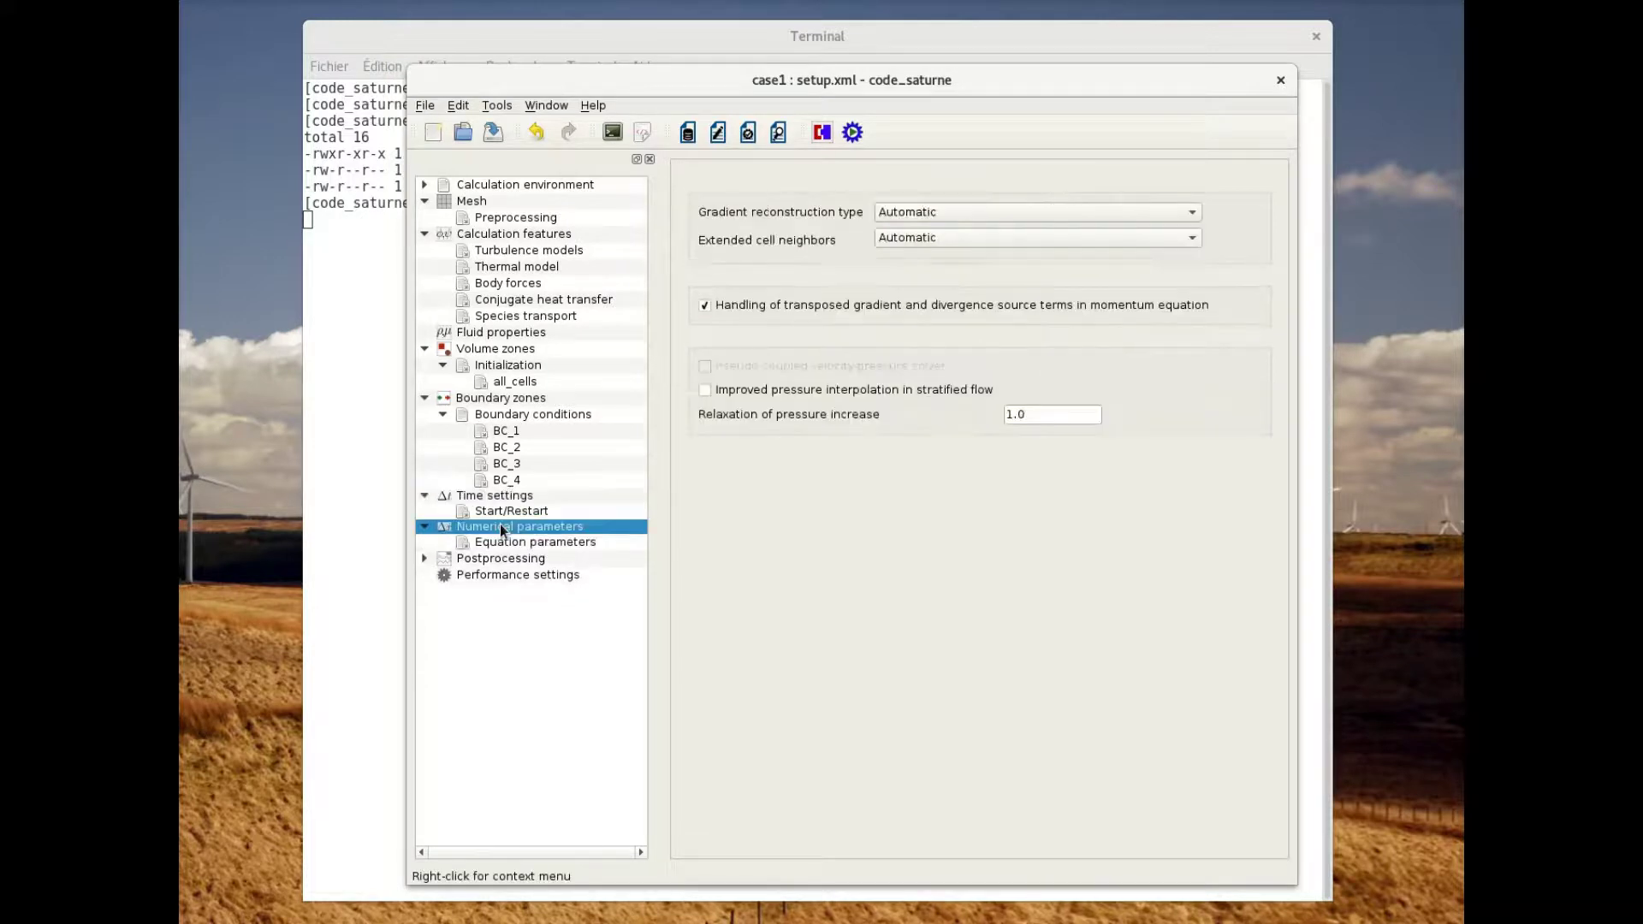
pyautogui.click(566, 543)
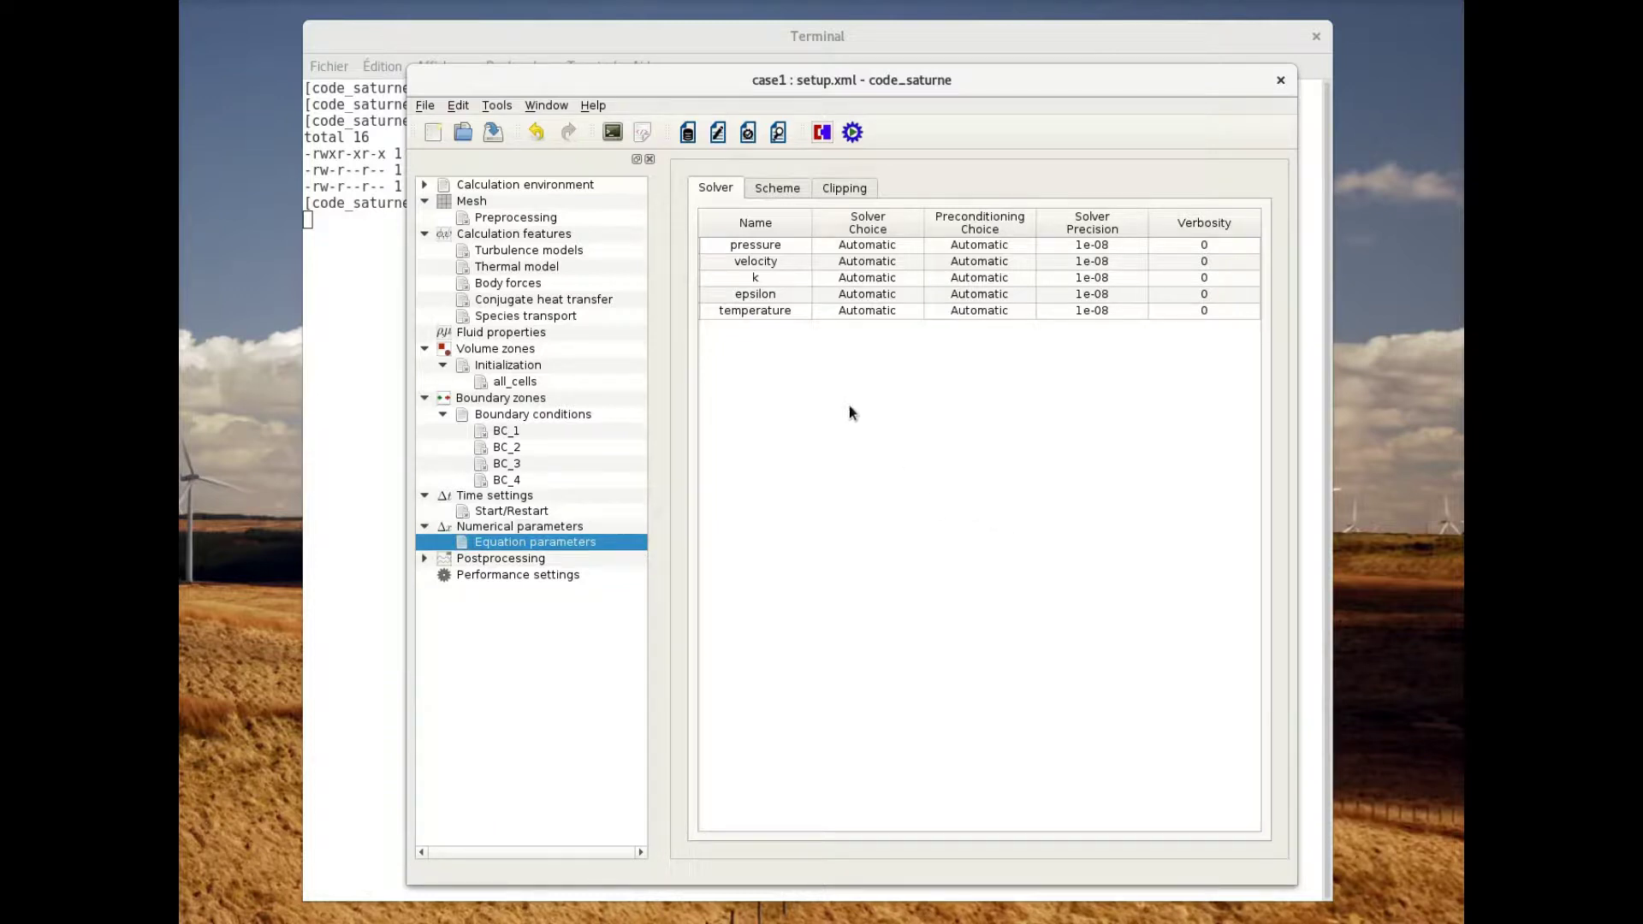
pyautogui.moveTo(850, 412)
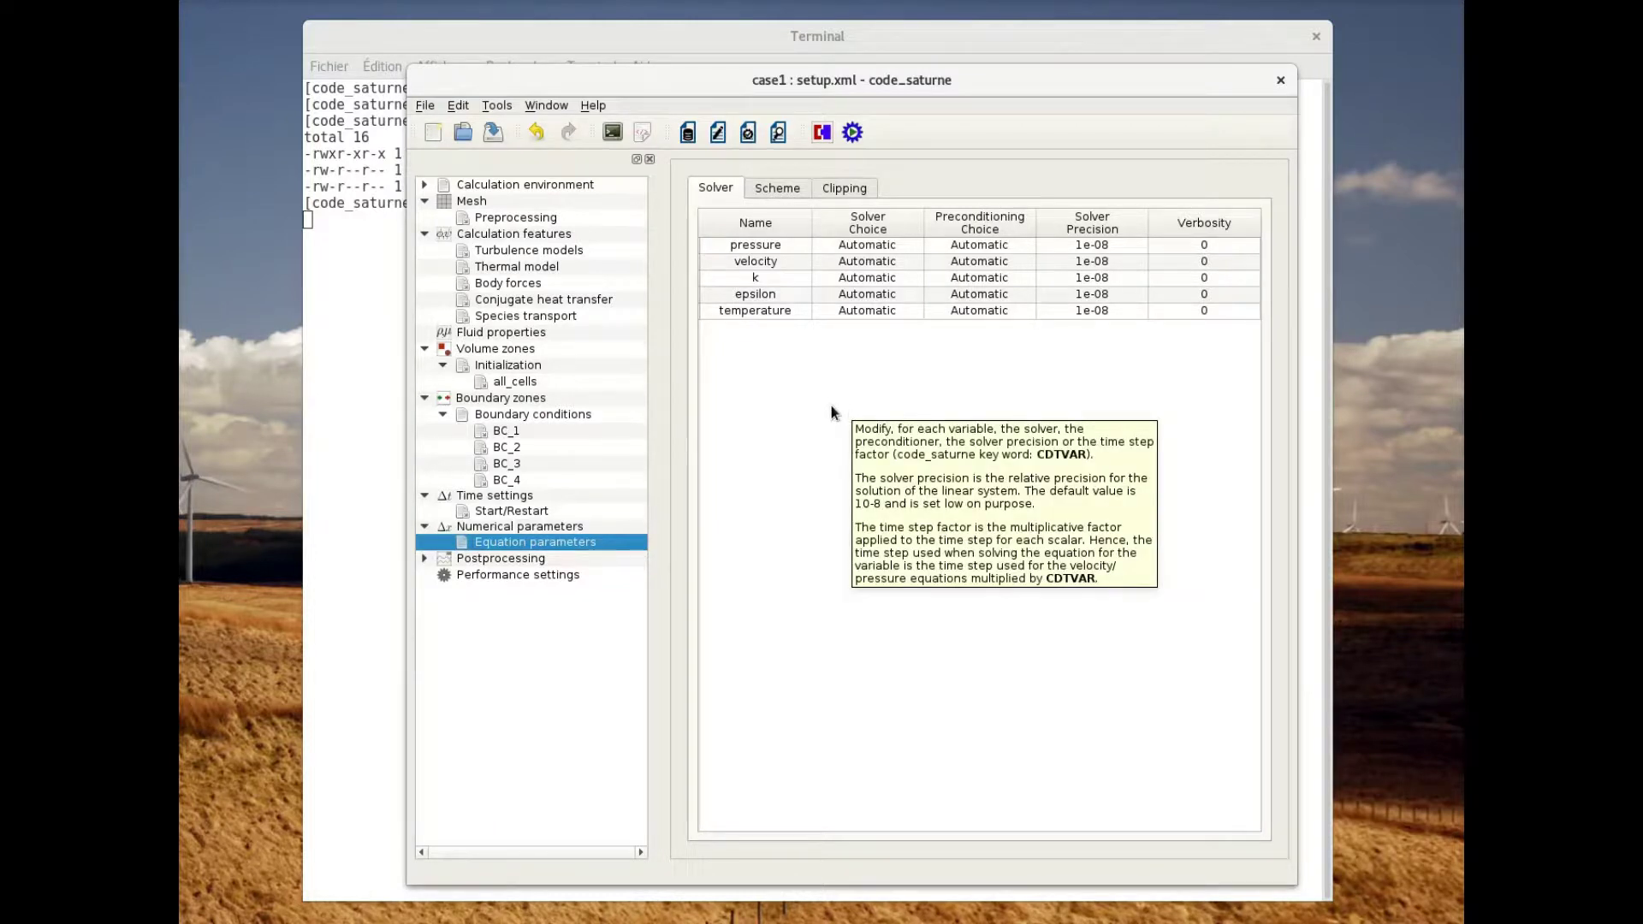
pyautogui.click(766, 193)
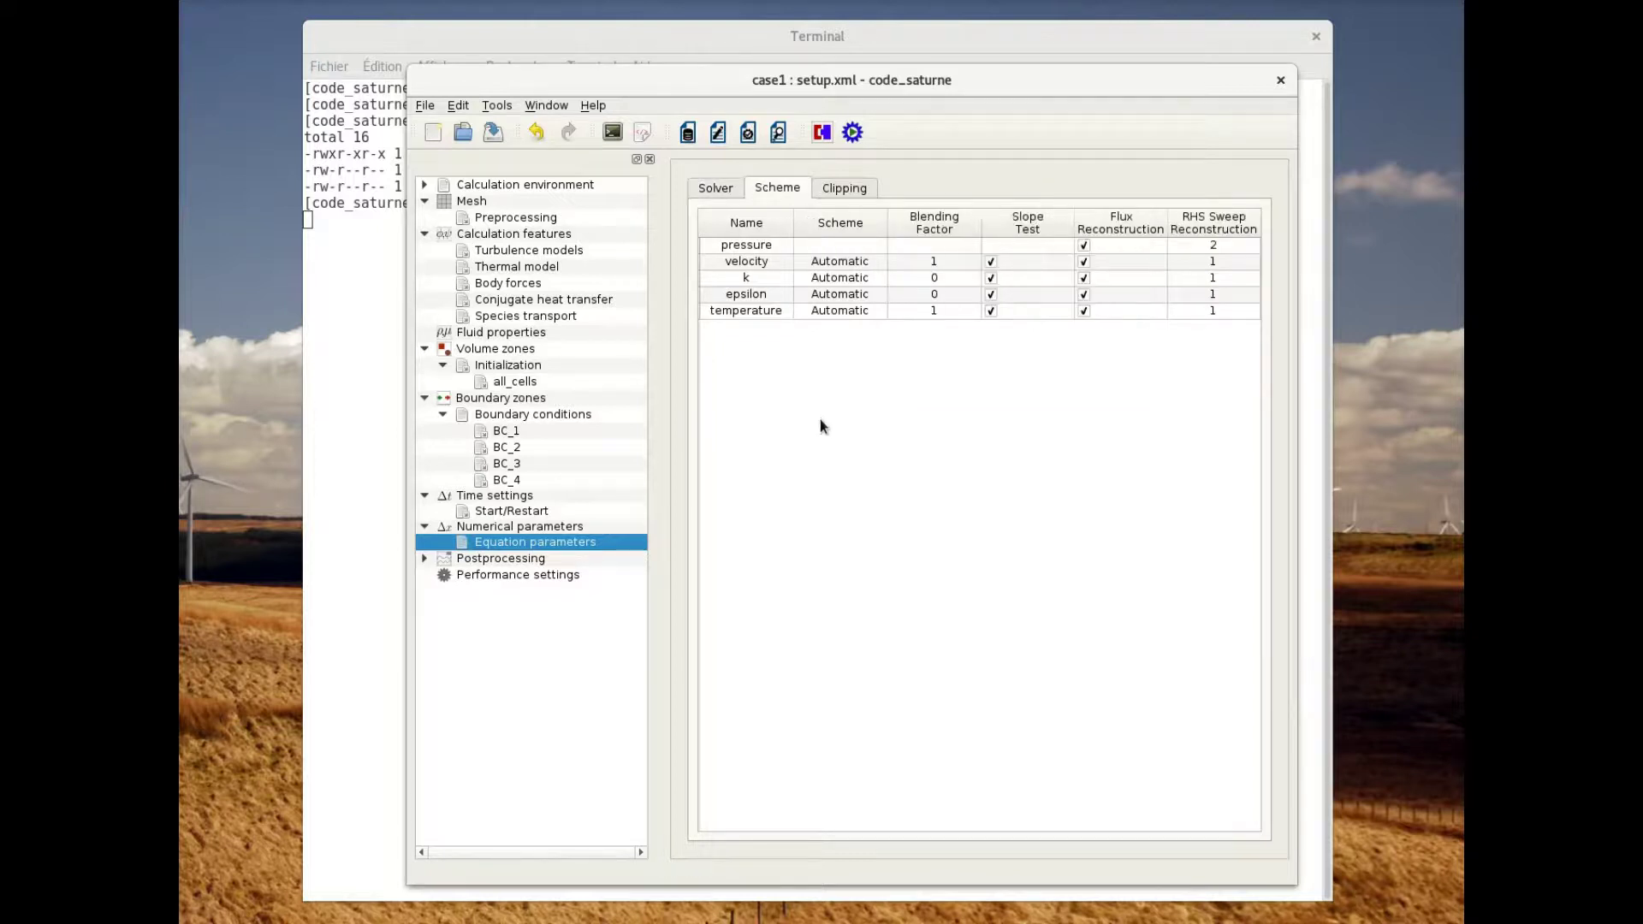
pyautogui.moveTo(823, 417)
# Set the temperature clipping limits to a minimal value of 20 and a maximal value of 300
pyautogui.click(844, 188)
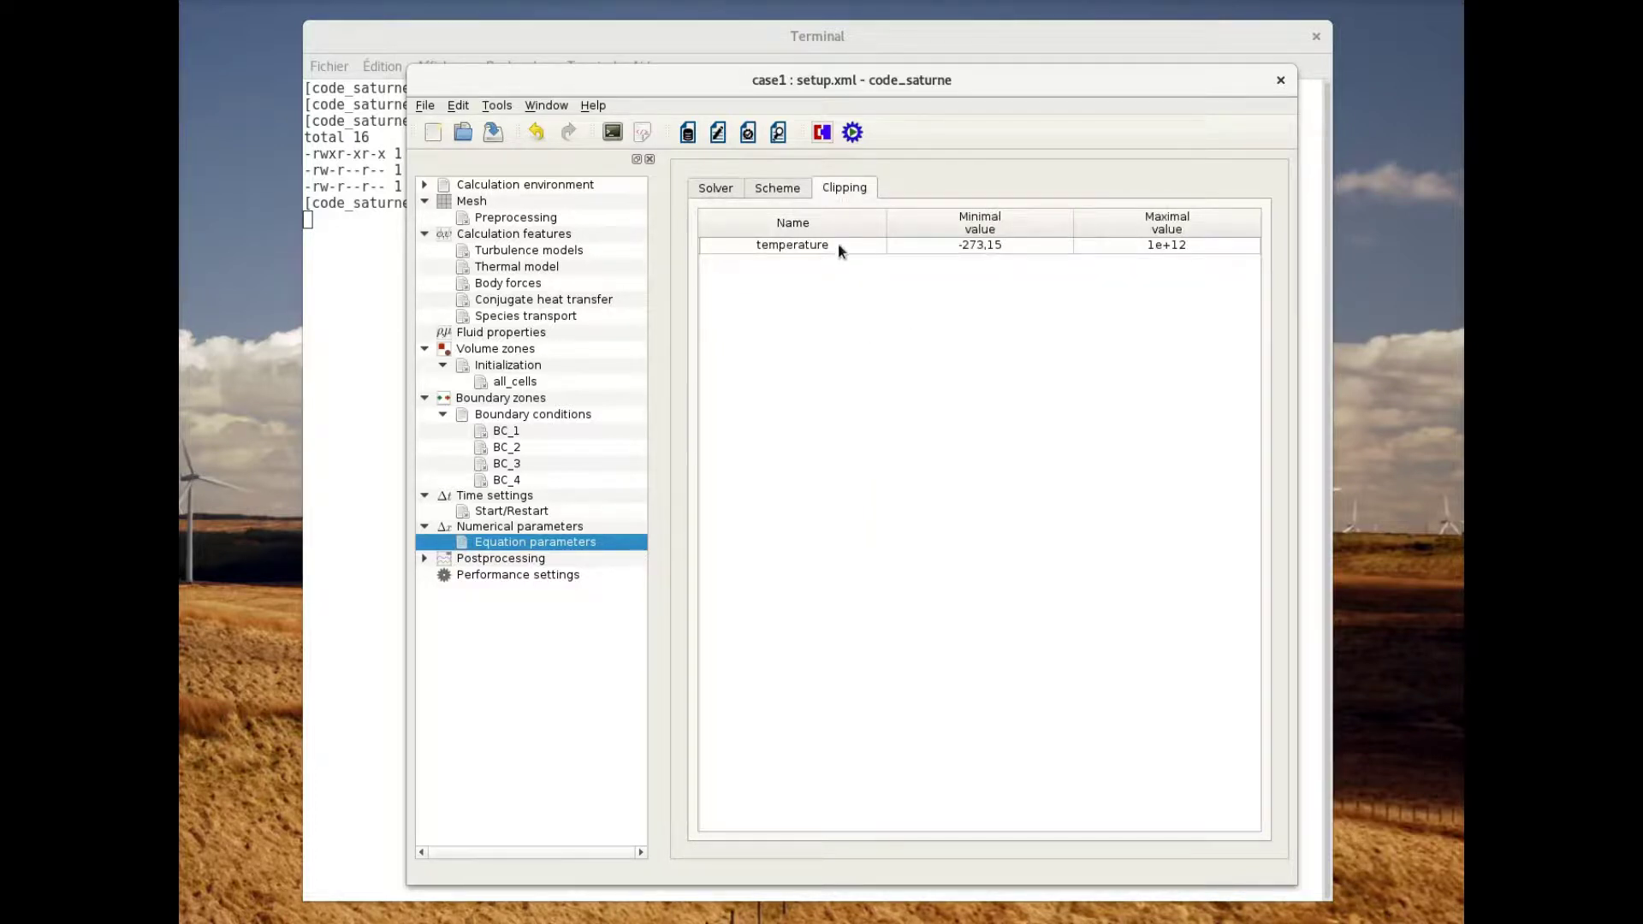
pyautogui.doubleClick(973, 244)
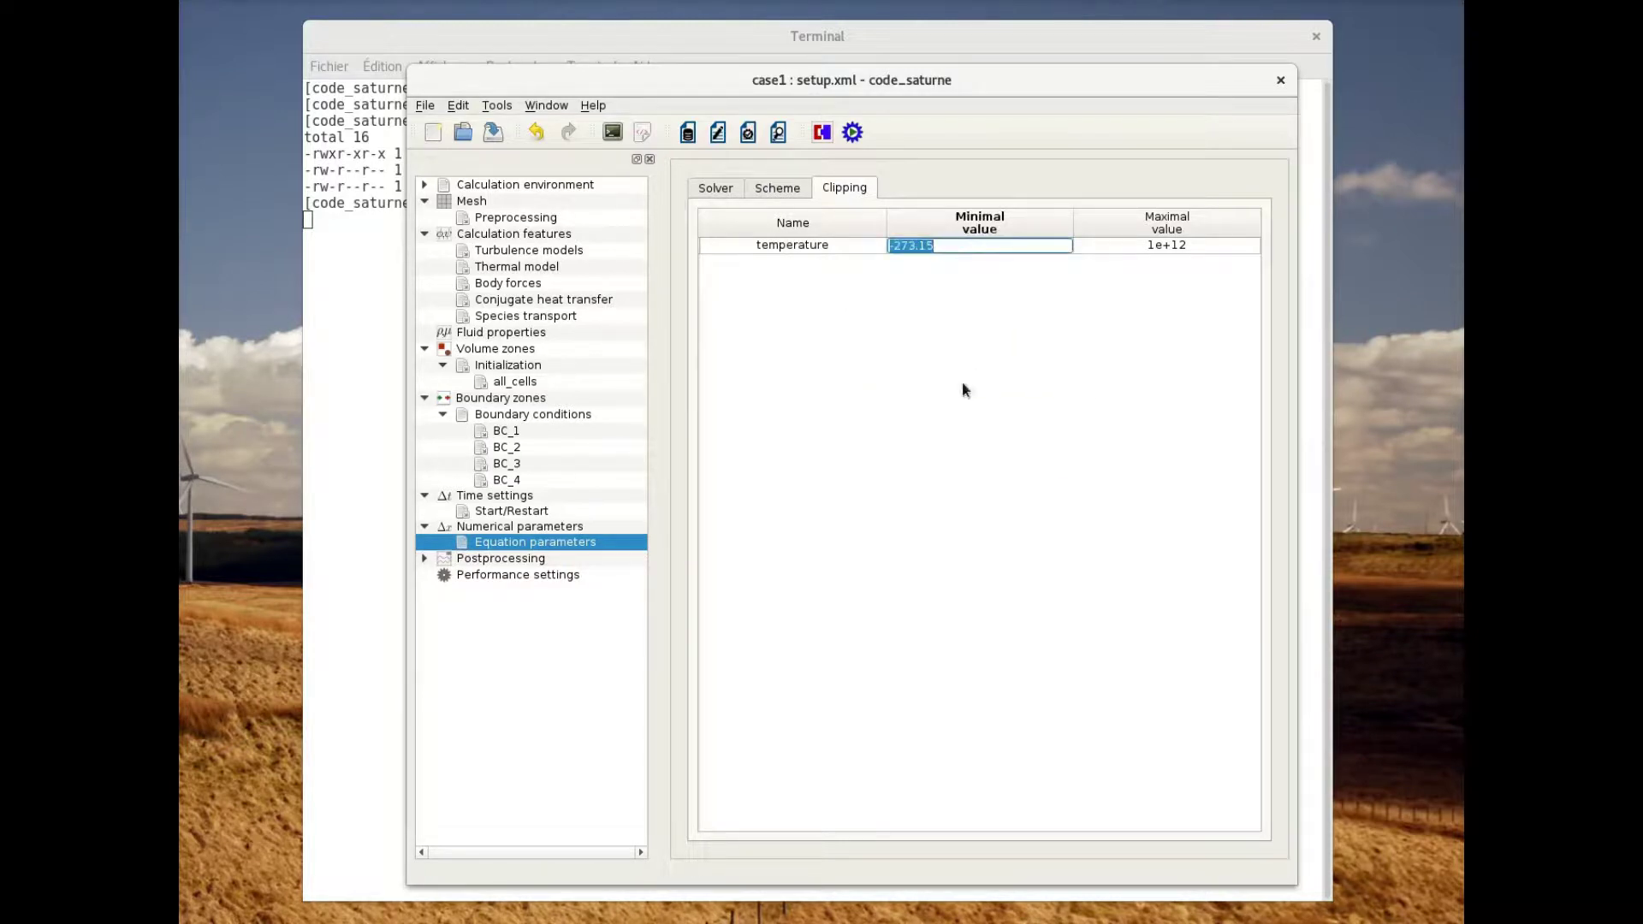
pyautogui.write('20')
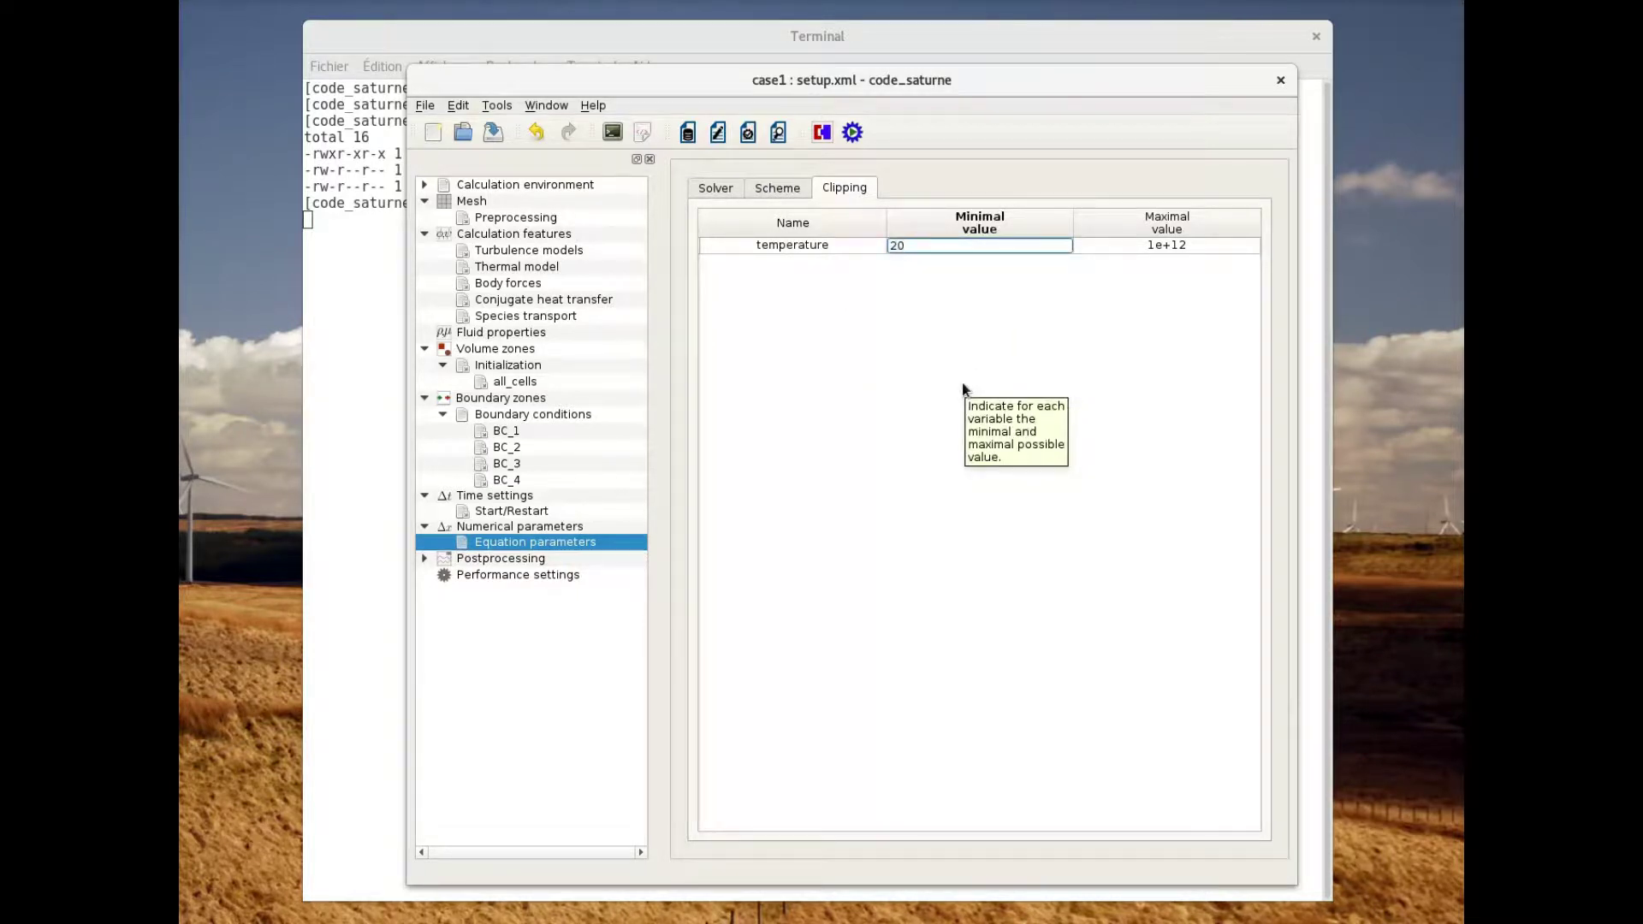
pyautogui.press('Return')
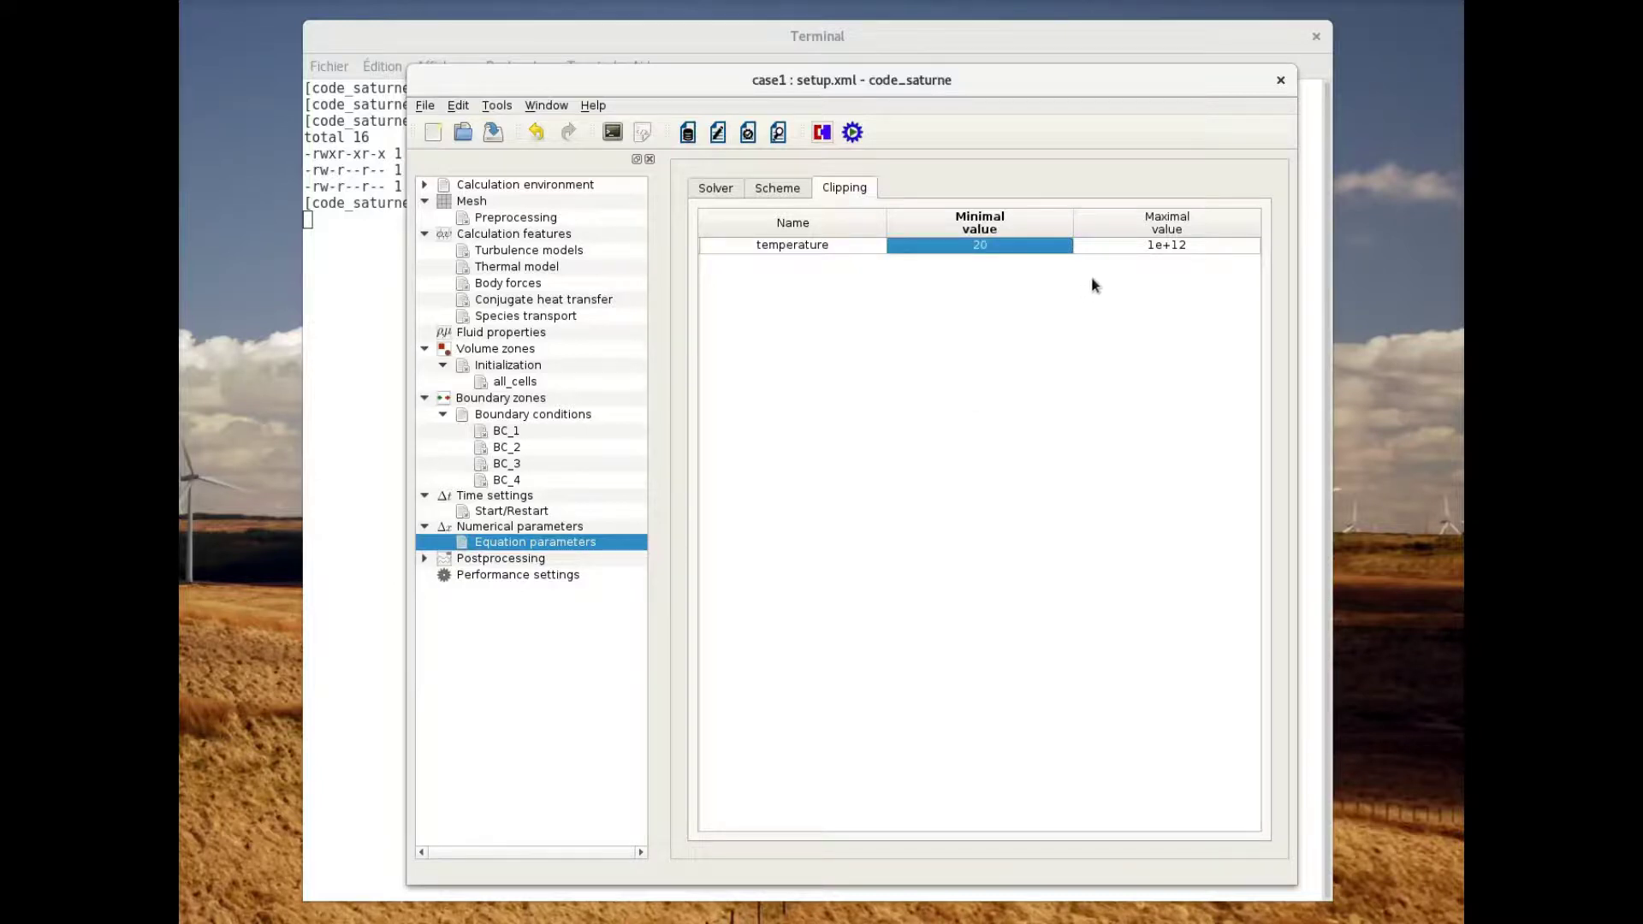
pyautogui.click(1138, 240)
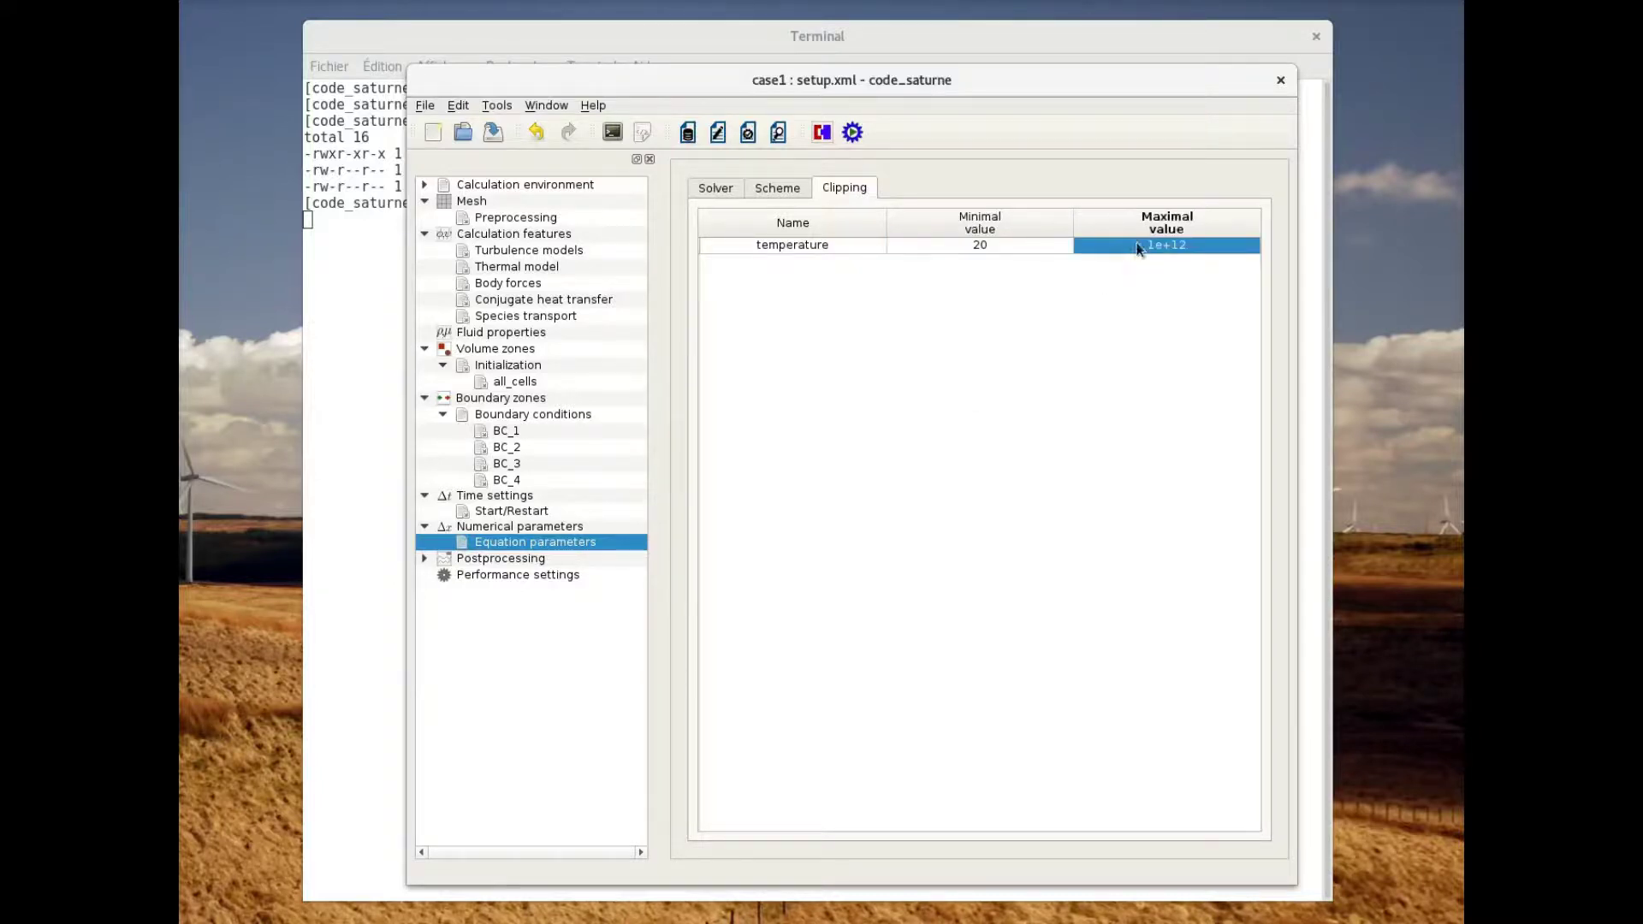
pyautogui.doubleClick(1138, 248)
pyautogui.write('300')
pyautogui.press('Return')
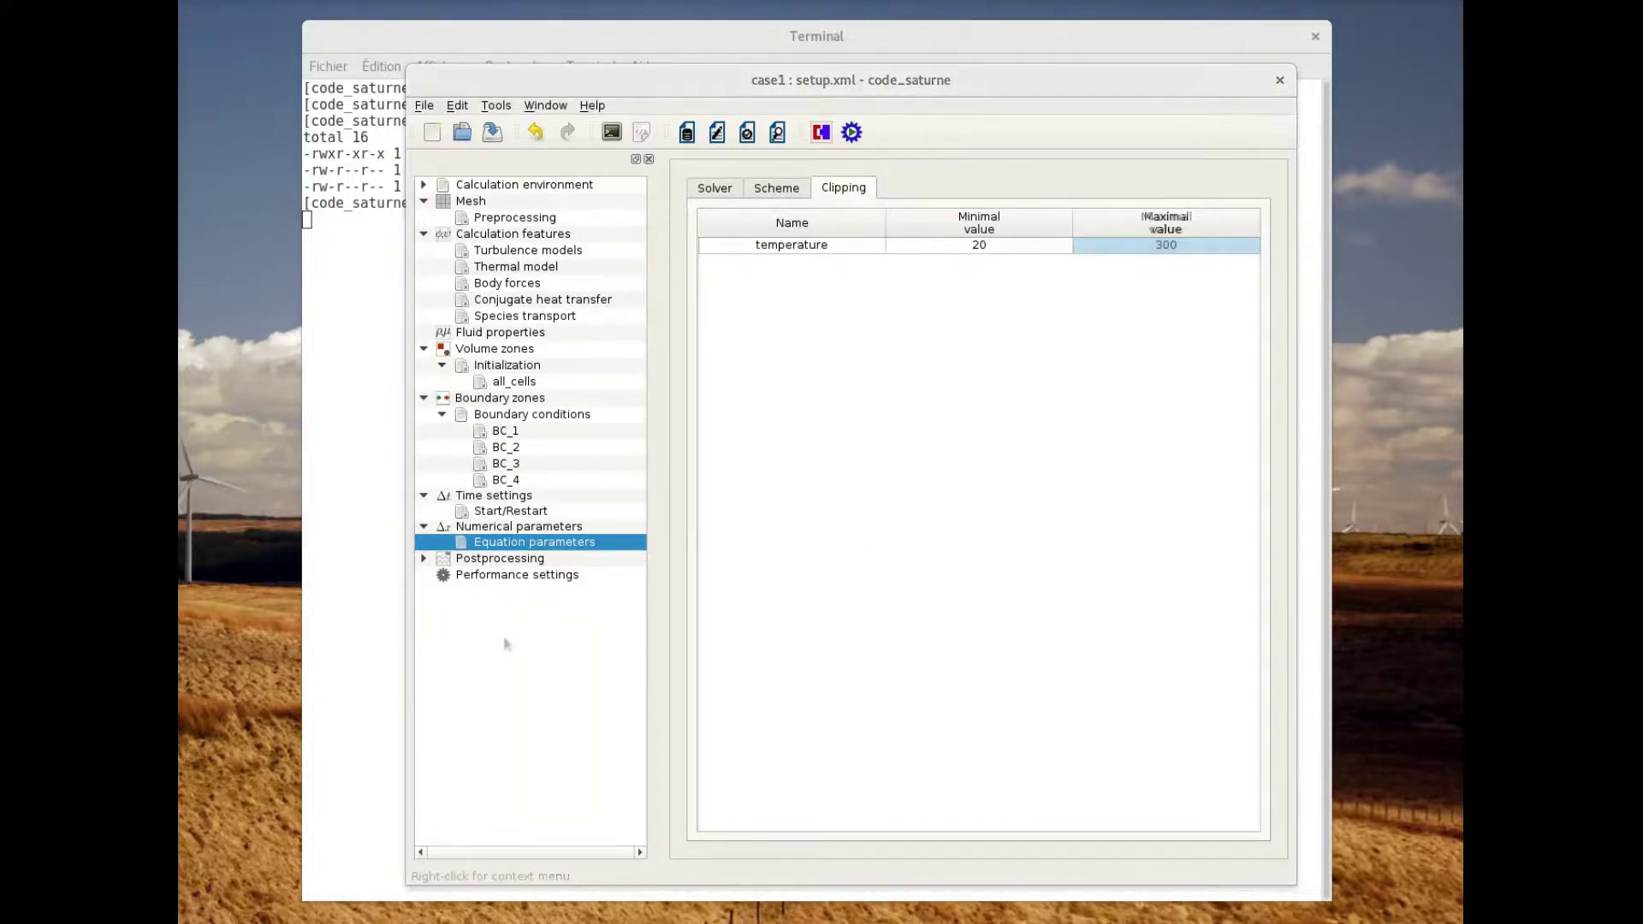
# Choose "Output listing at each time step" as the postprocessing log frequency
pyautogui.click(503, 560)
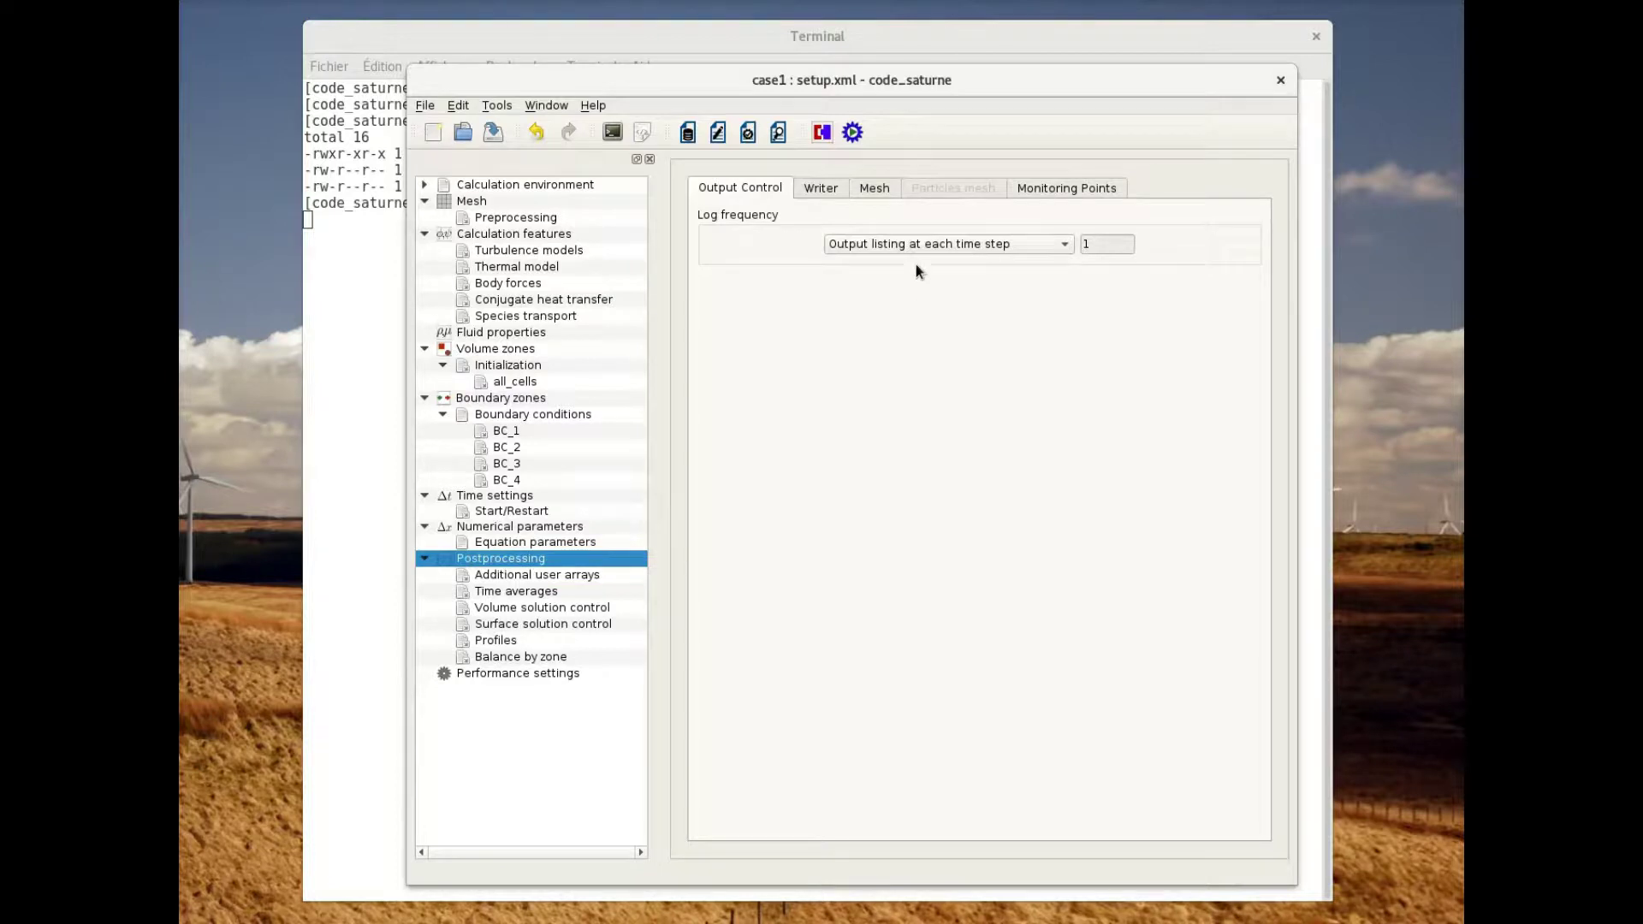
pyautogui.moveTo(901, 244)
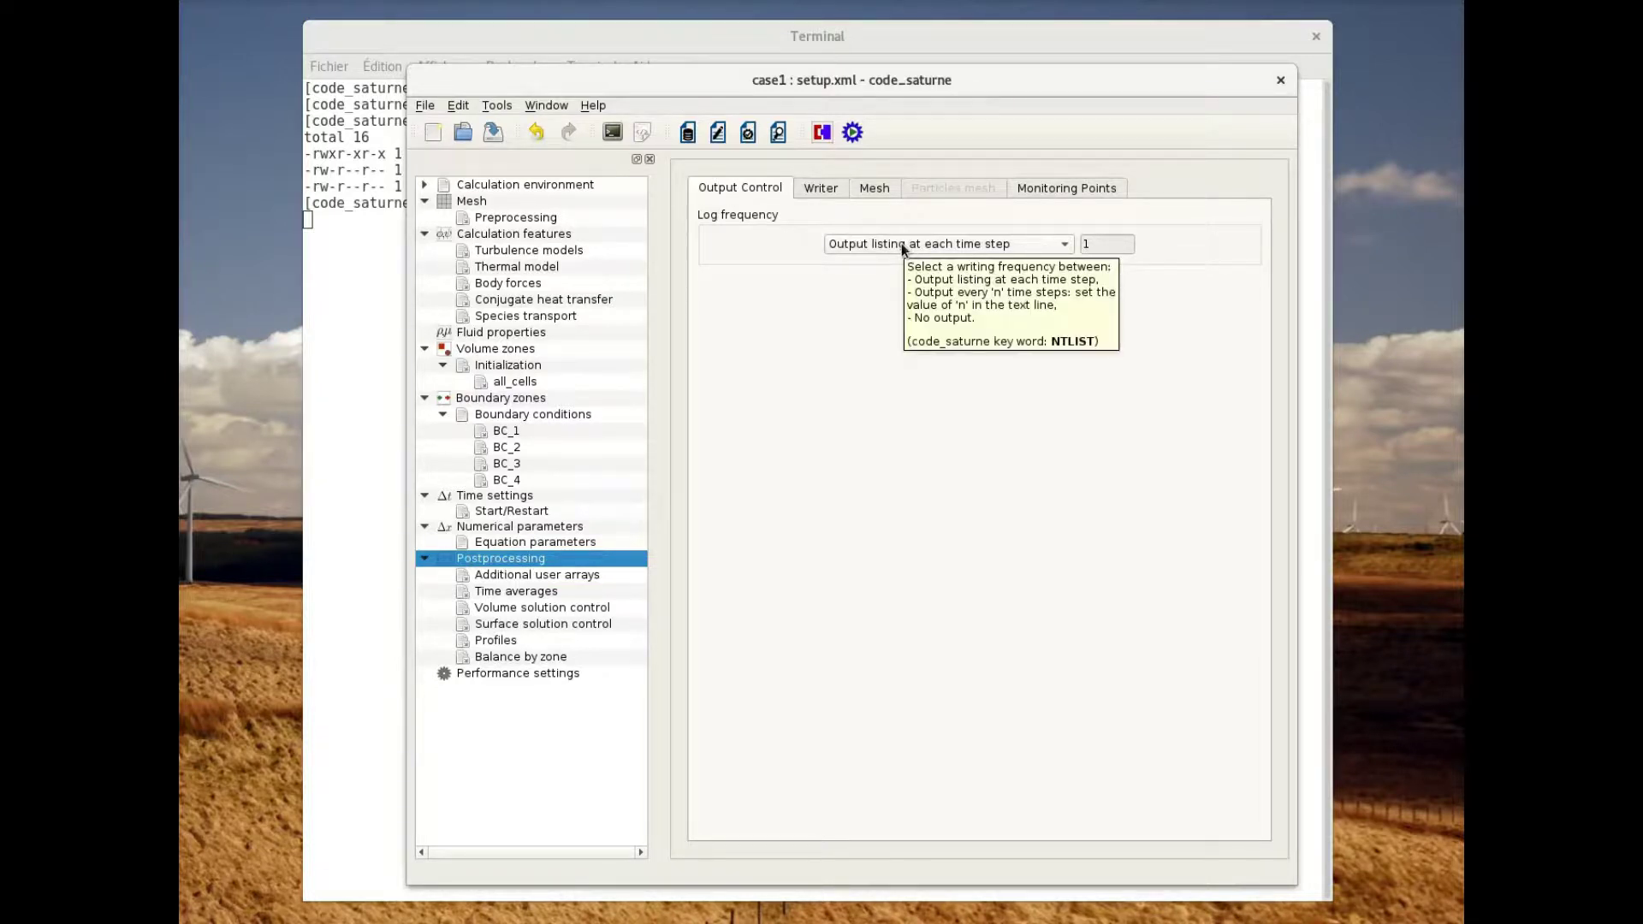
pyautogui.click(900, 244)
pyautogui.click(900, 241)
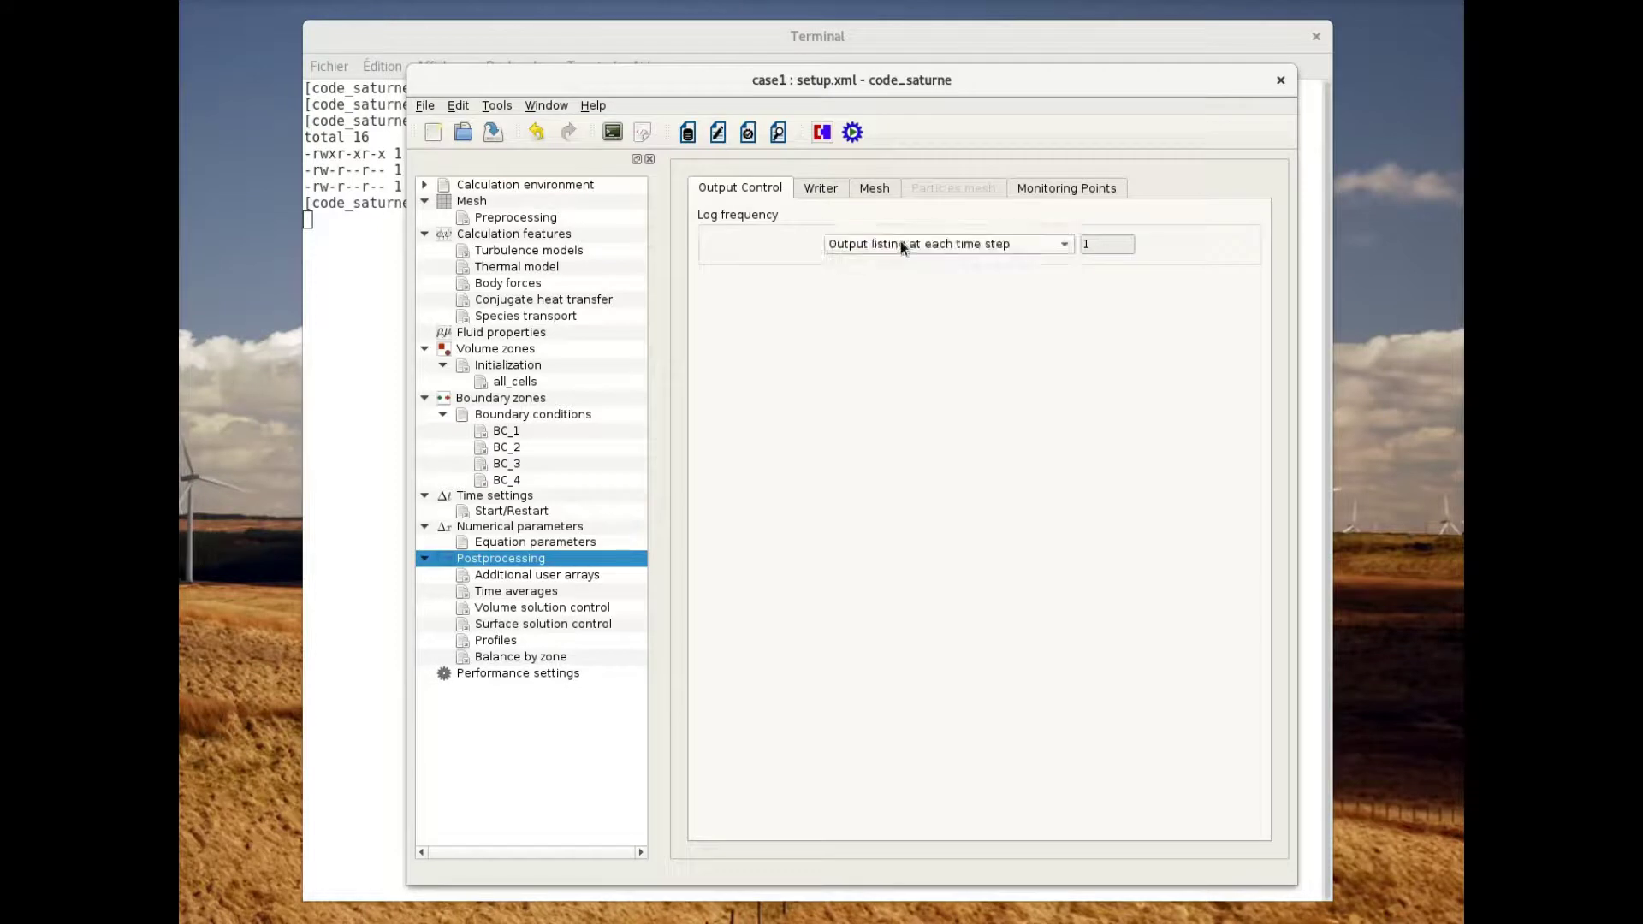
pyautogui.moveTo(900, 244)
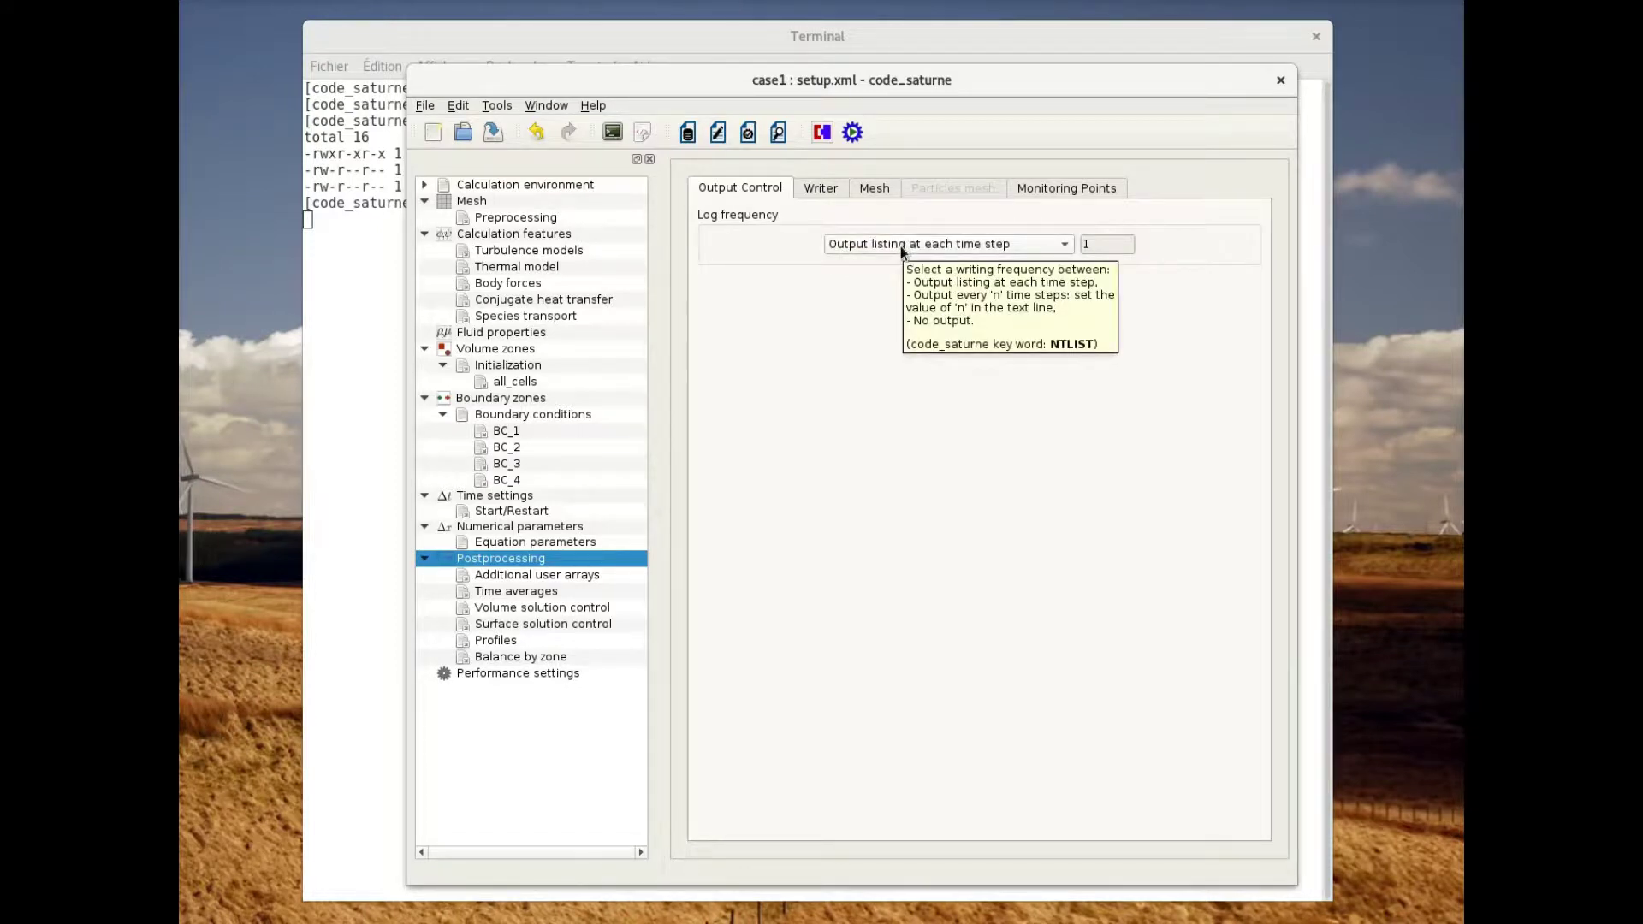
# Set the results writer's frequency to "Output every 'n' time steps" with n equal to 1
pyautogui.click(823, 188)
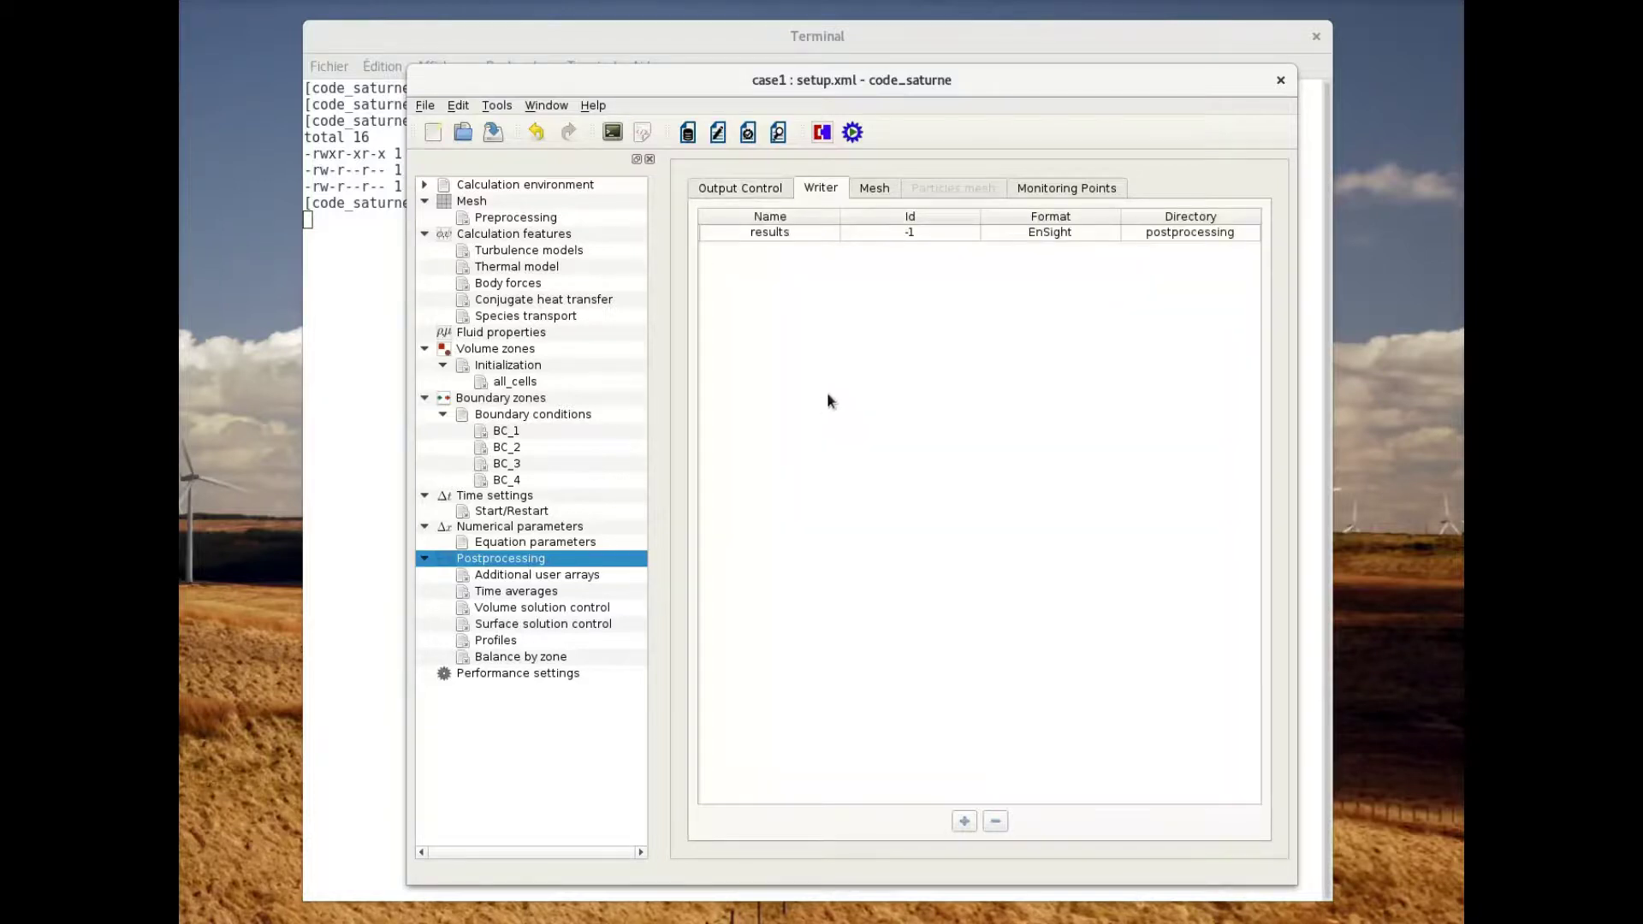
pyautogui.click(807, 232)
pyautogui.moveTo(764, 341)
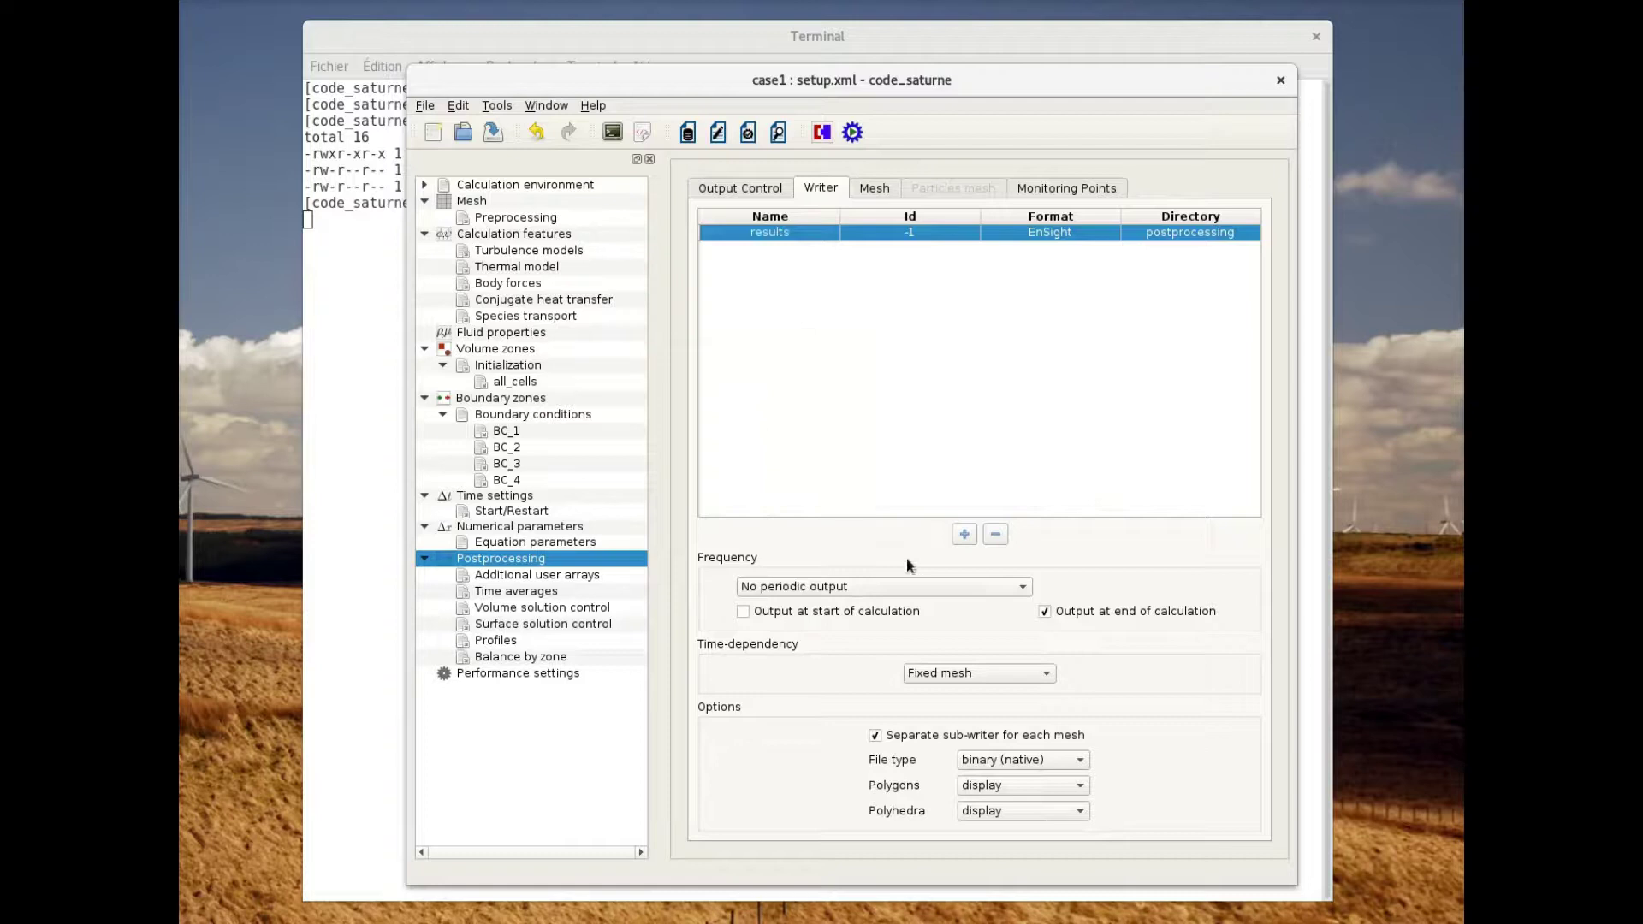
pyautogui.click(876, 589)
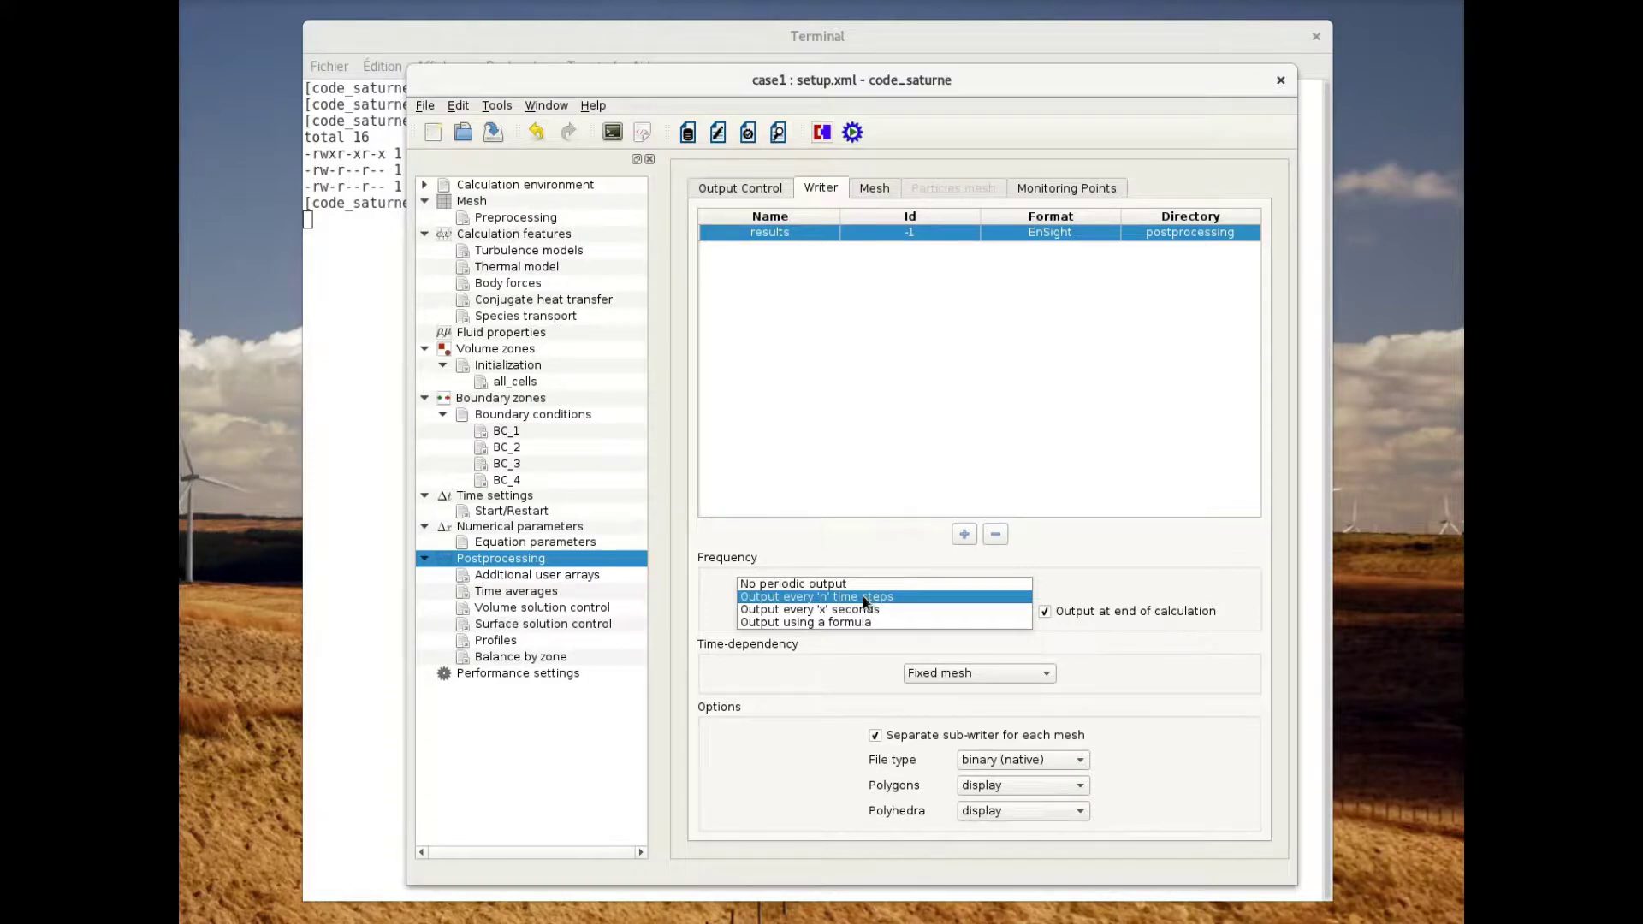
pyautogui.click(863, 596)
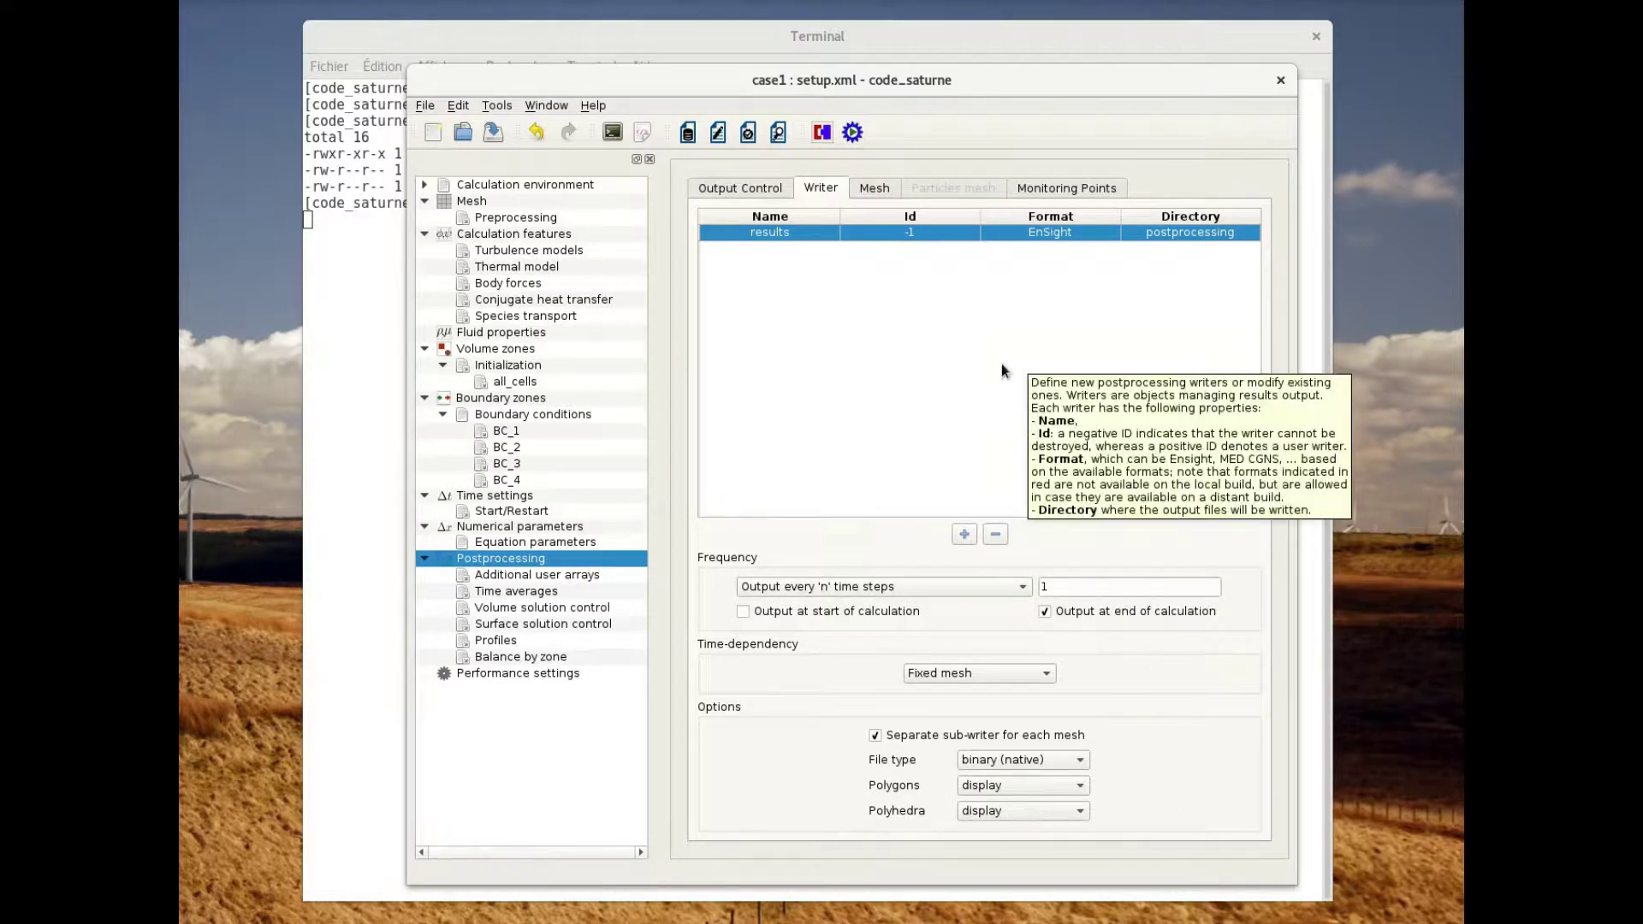
pyautogui.moveTo(999, 319)
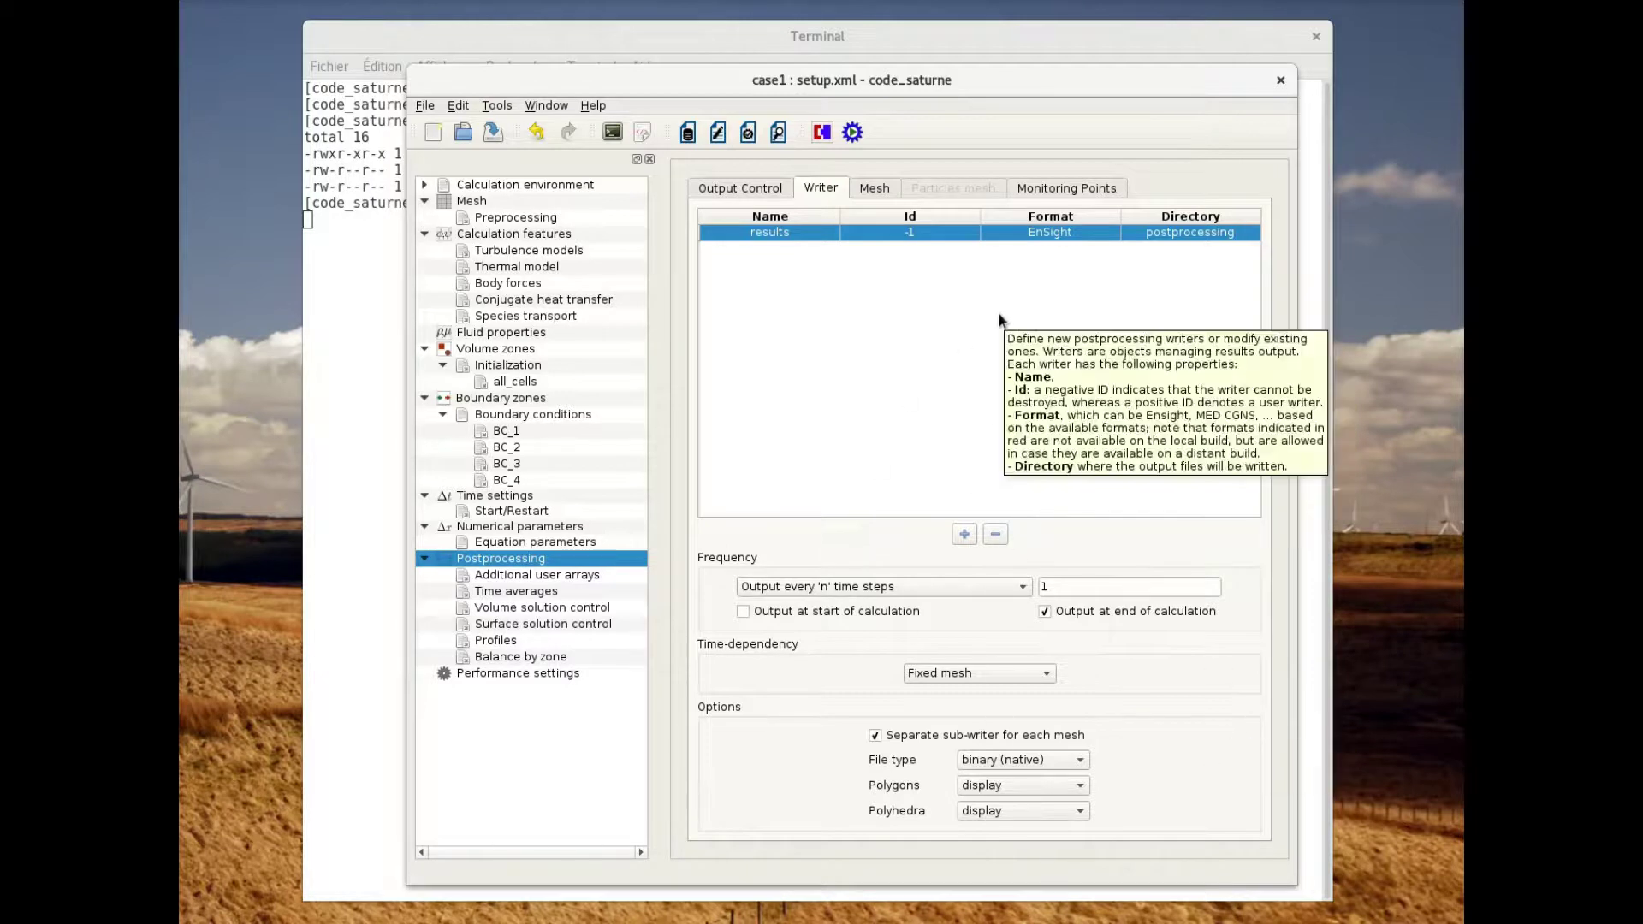
pyautogui.click(873, 195)
pyautogui.click(818, 190)
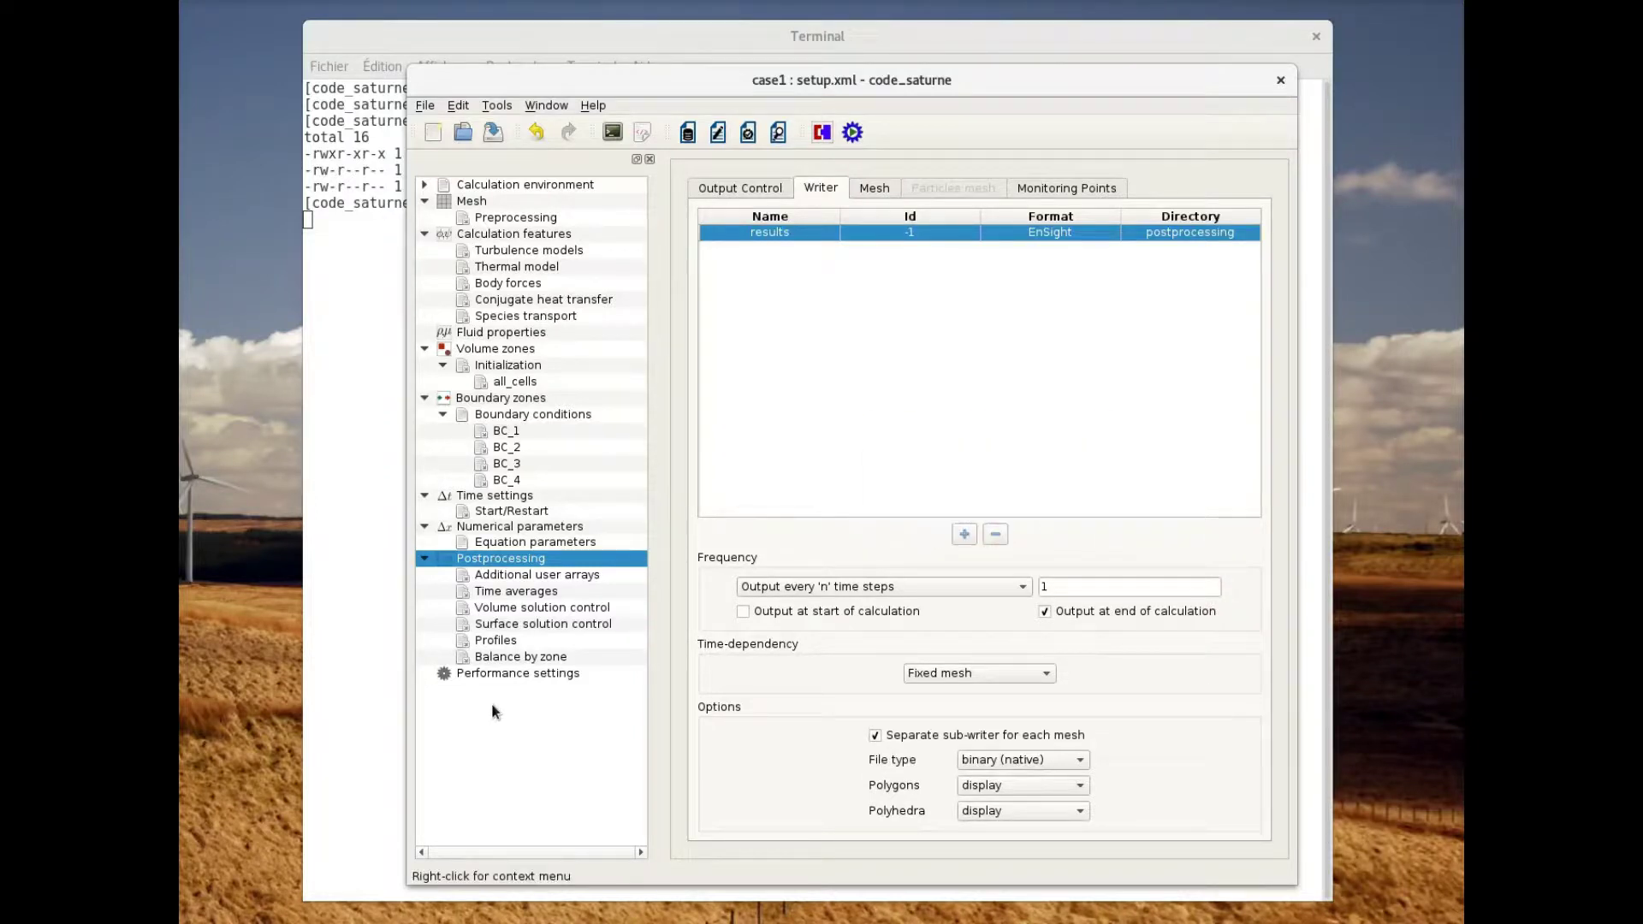
# Save the case and run the calculation
pyautogui.click(853, 132)
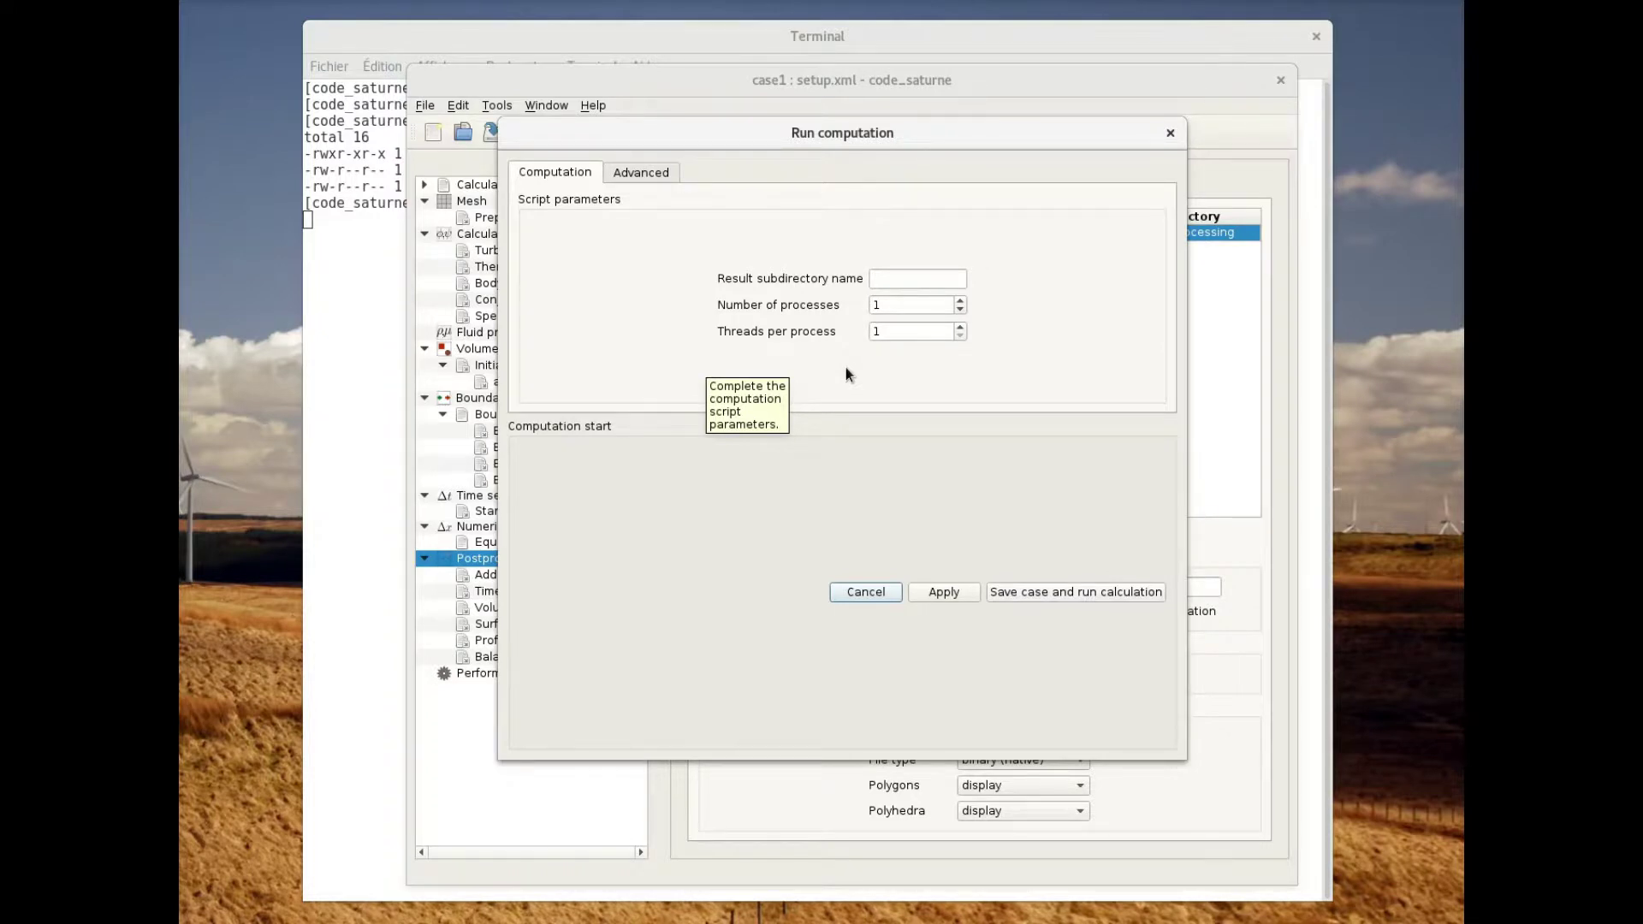
pyautogui.click(1052, 592)
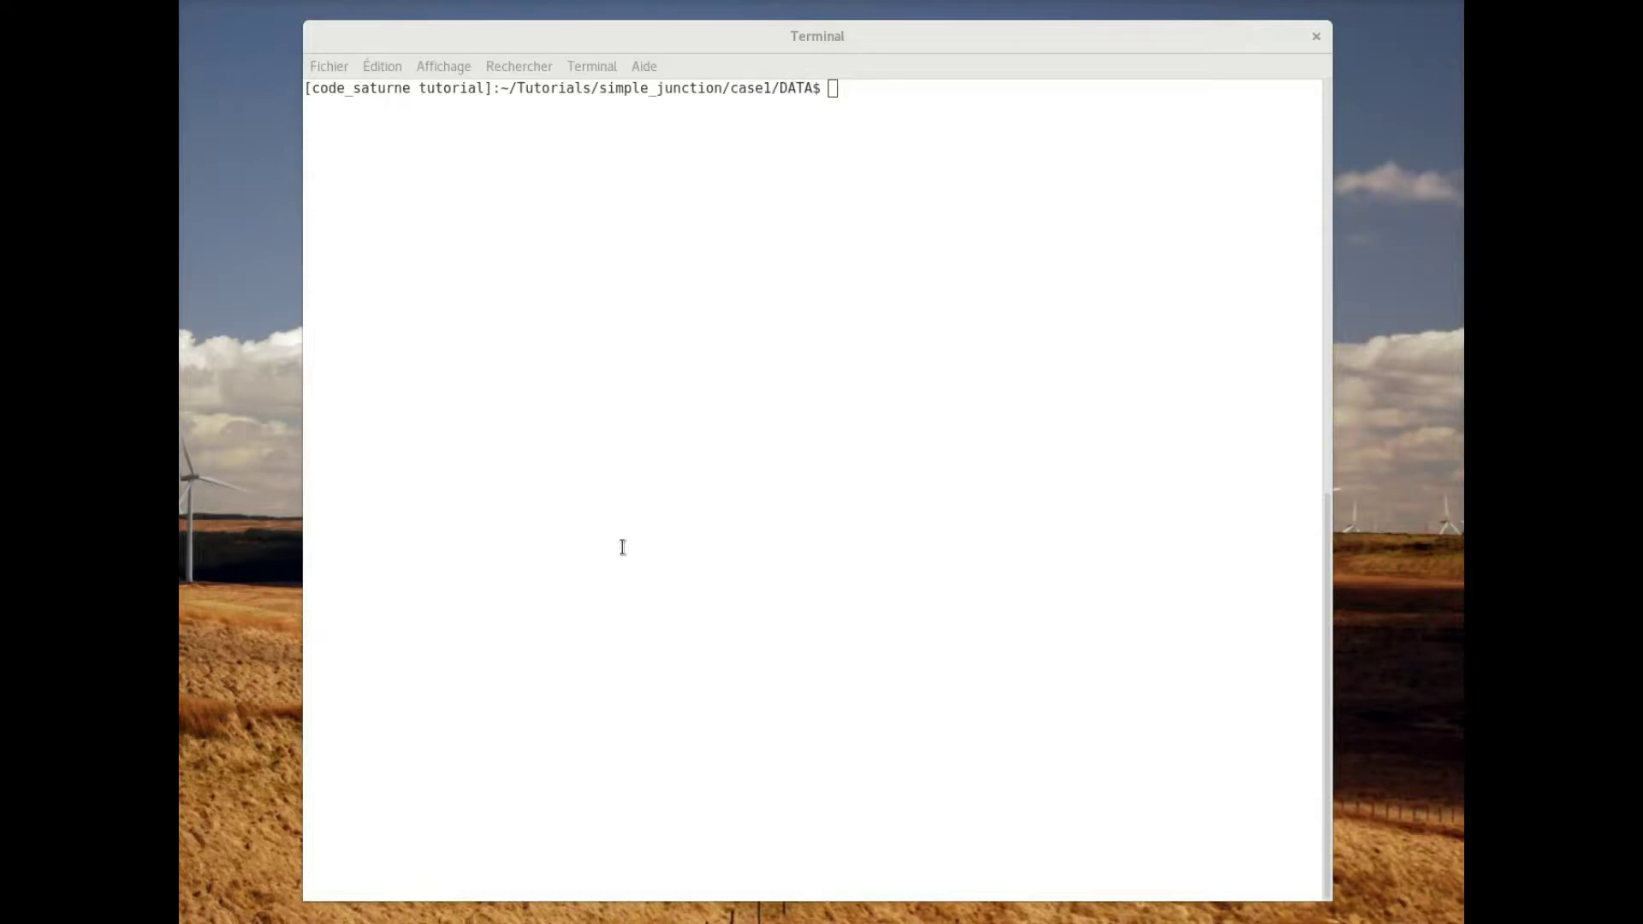
# Switch to the terminal and launch ParaView from the case1 DATA directory
pyautogui.click(903, 245)
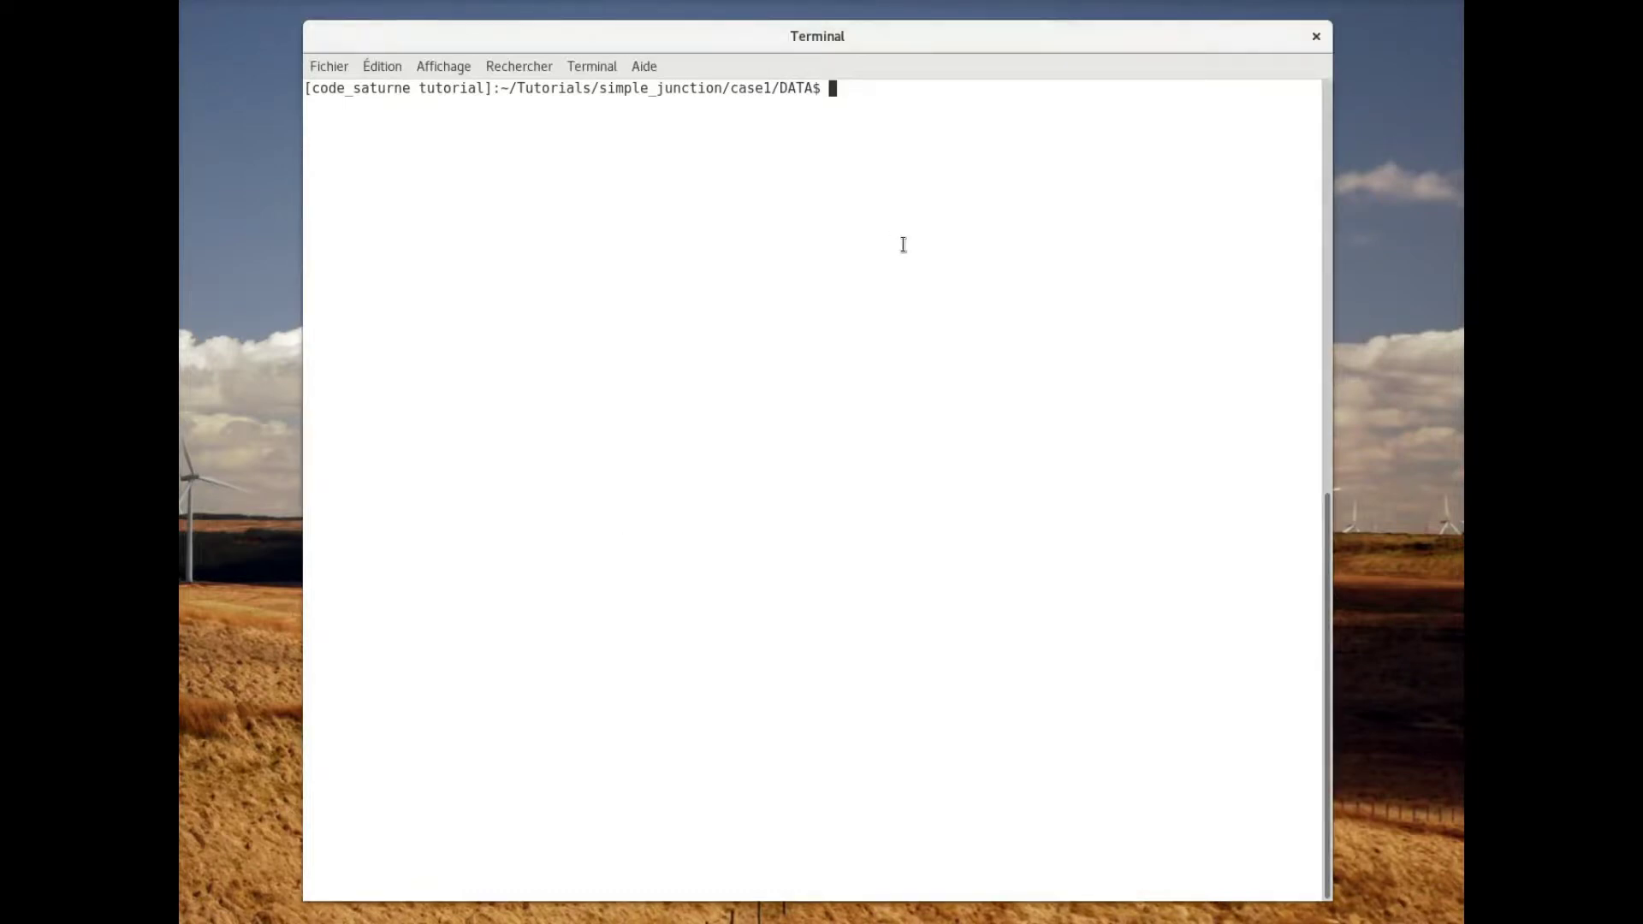
pyautogui.write('paraview')
pyautogui.press('Return')
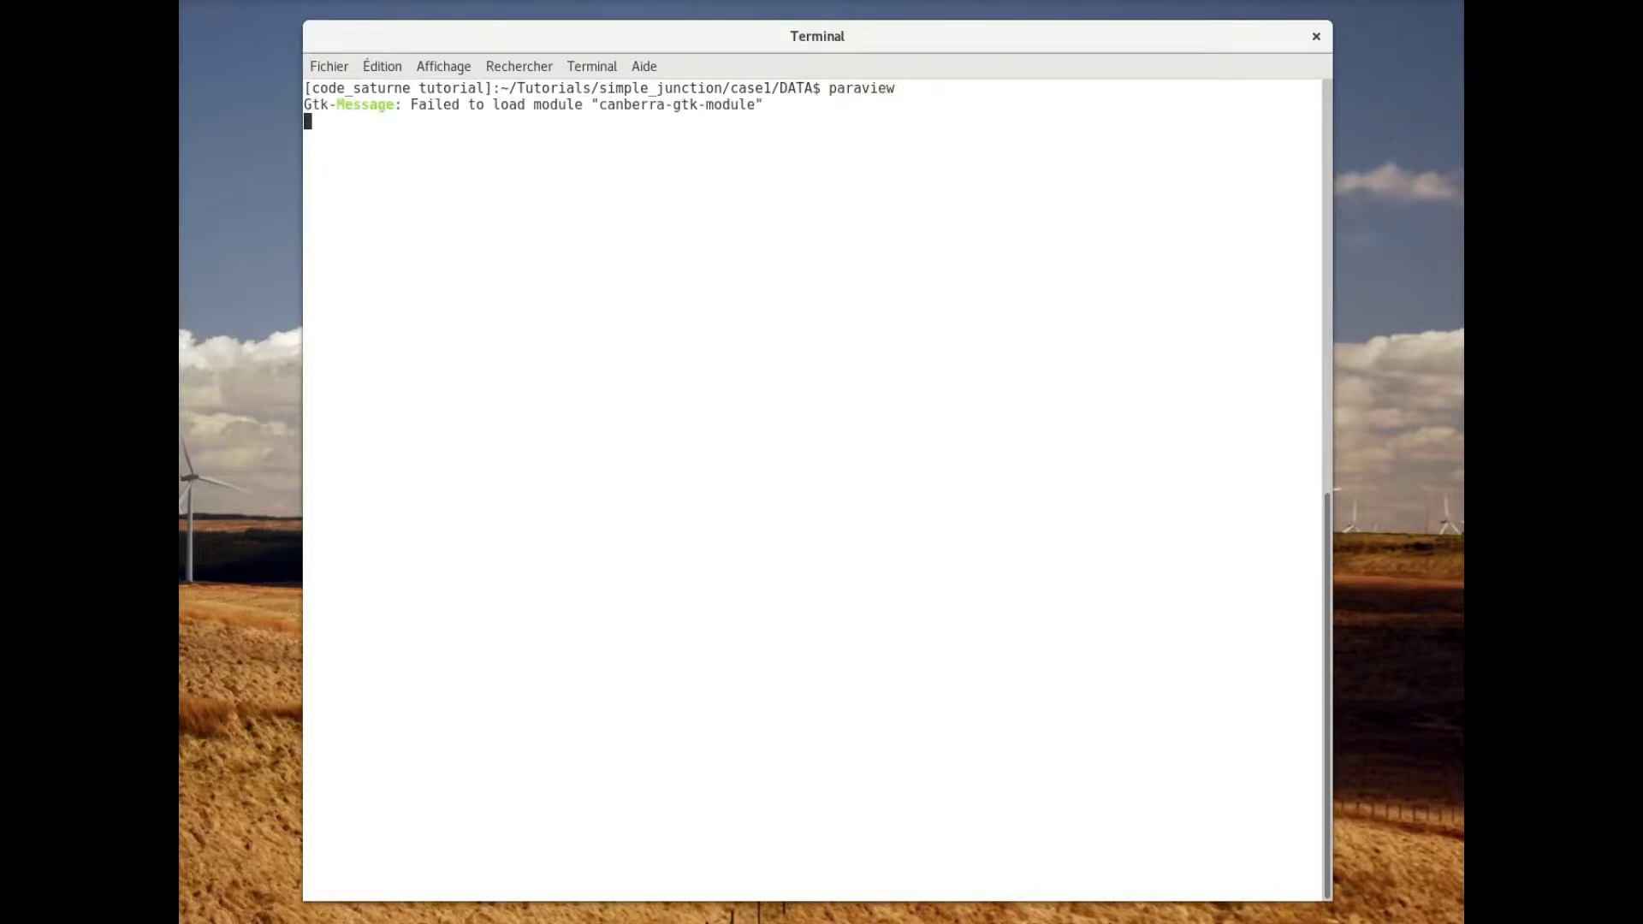
pyautogui.click(223, 52)
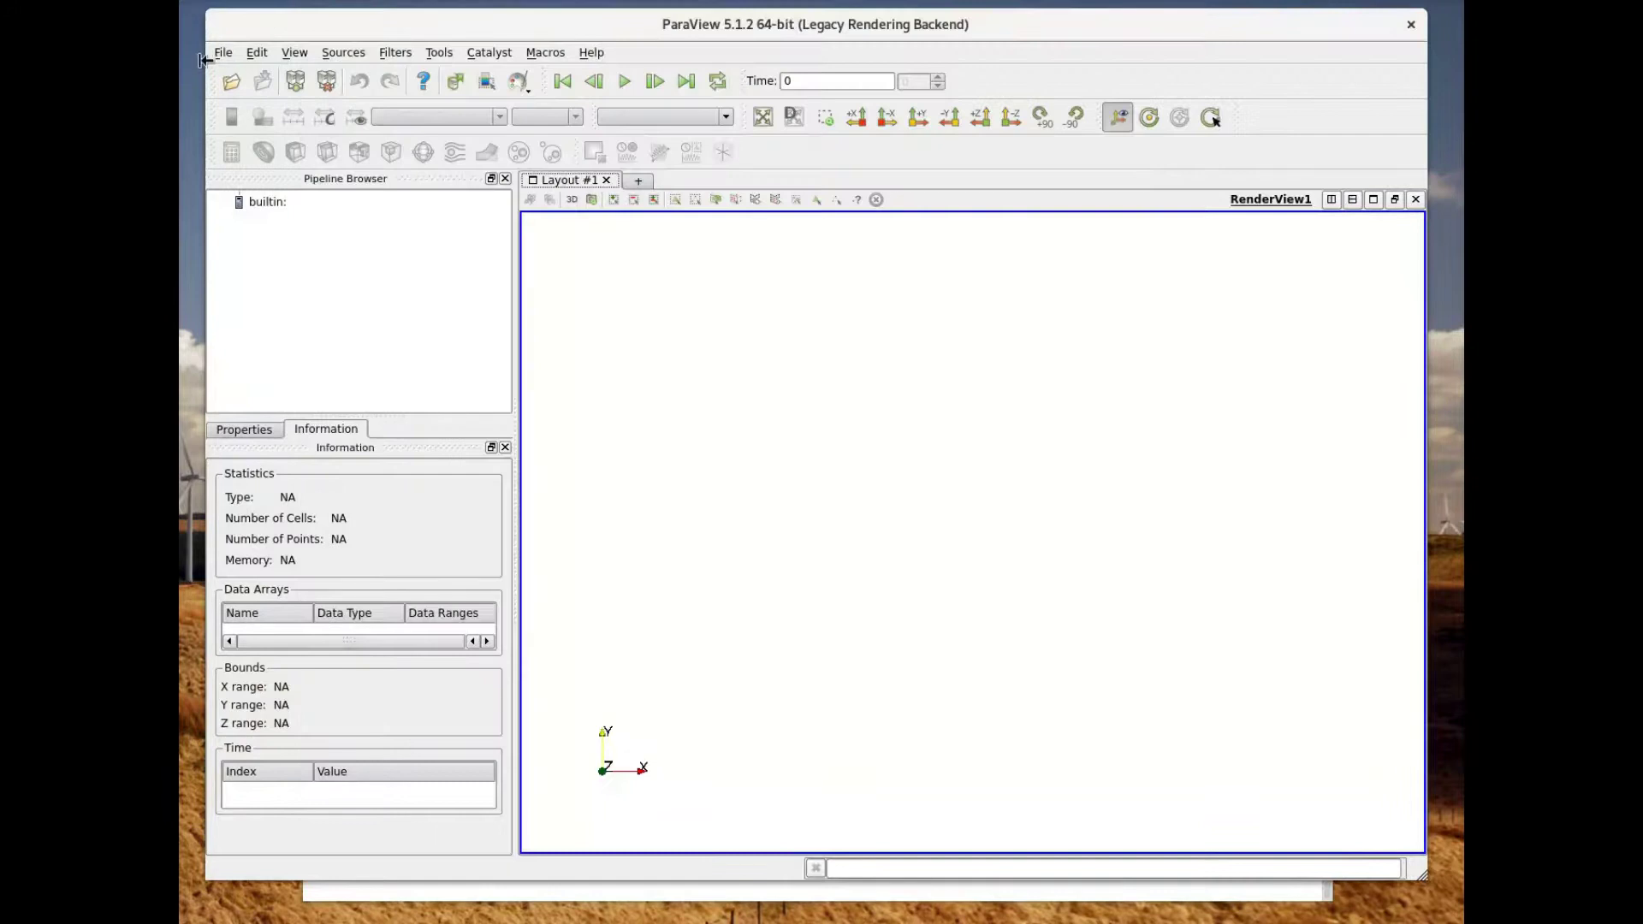
pyautogui.click(222, 52)
pyautogui.moveTo(248, 87)
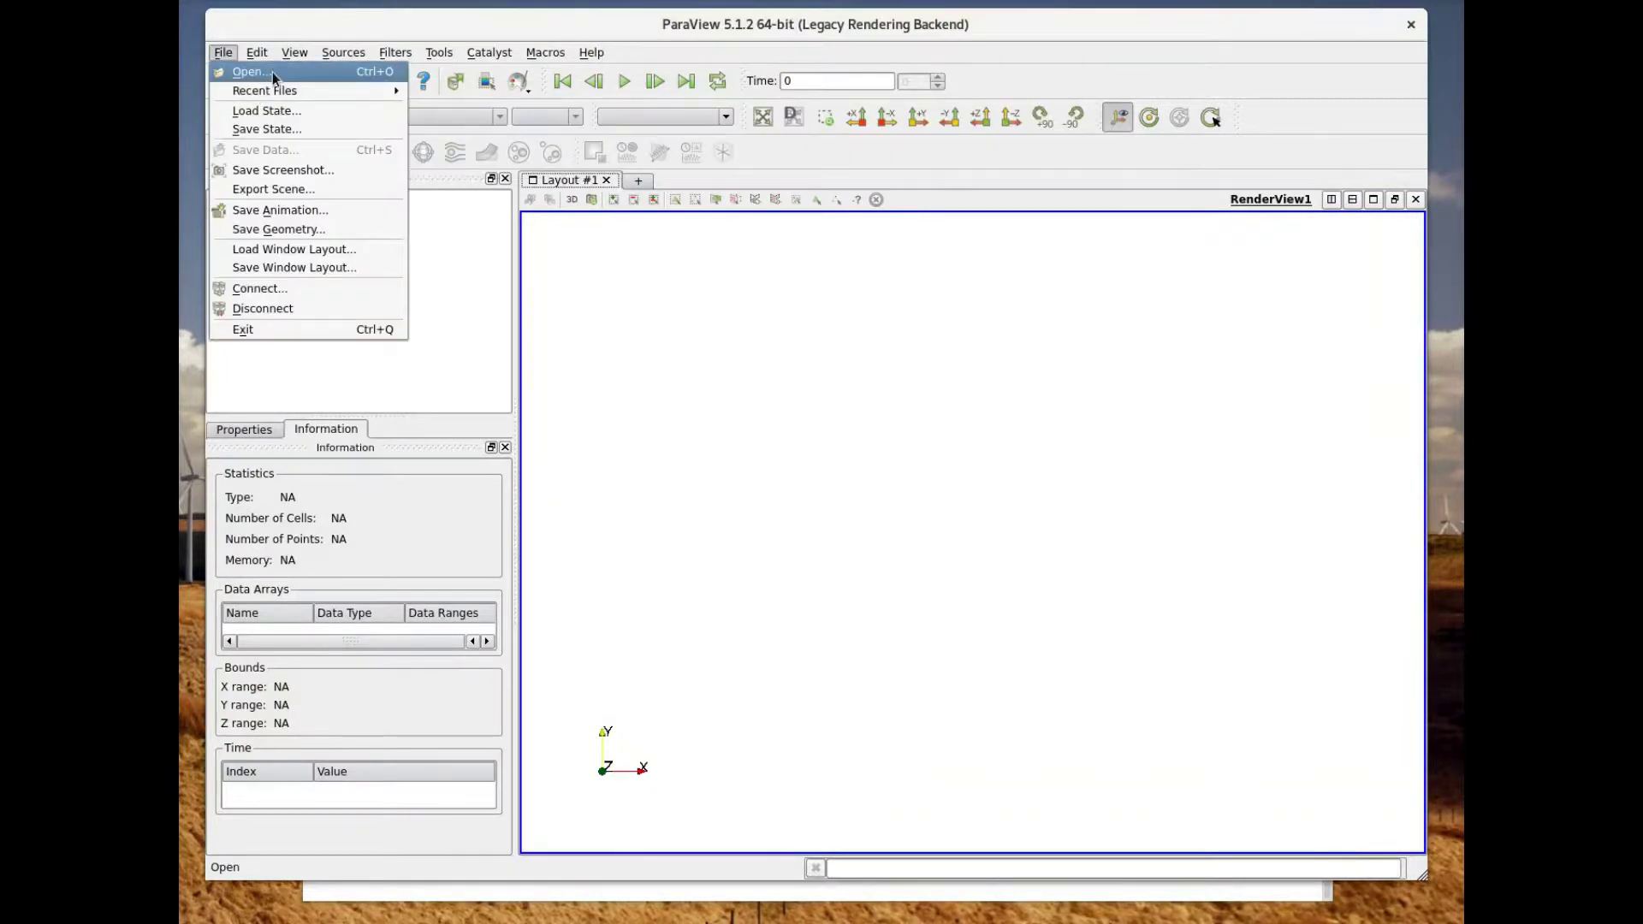
pyautogui.click(273, 75)
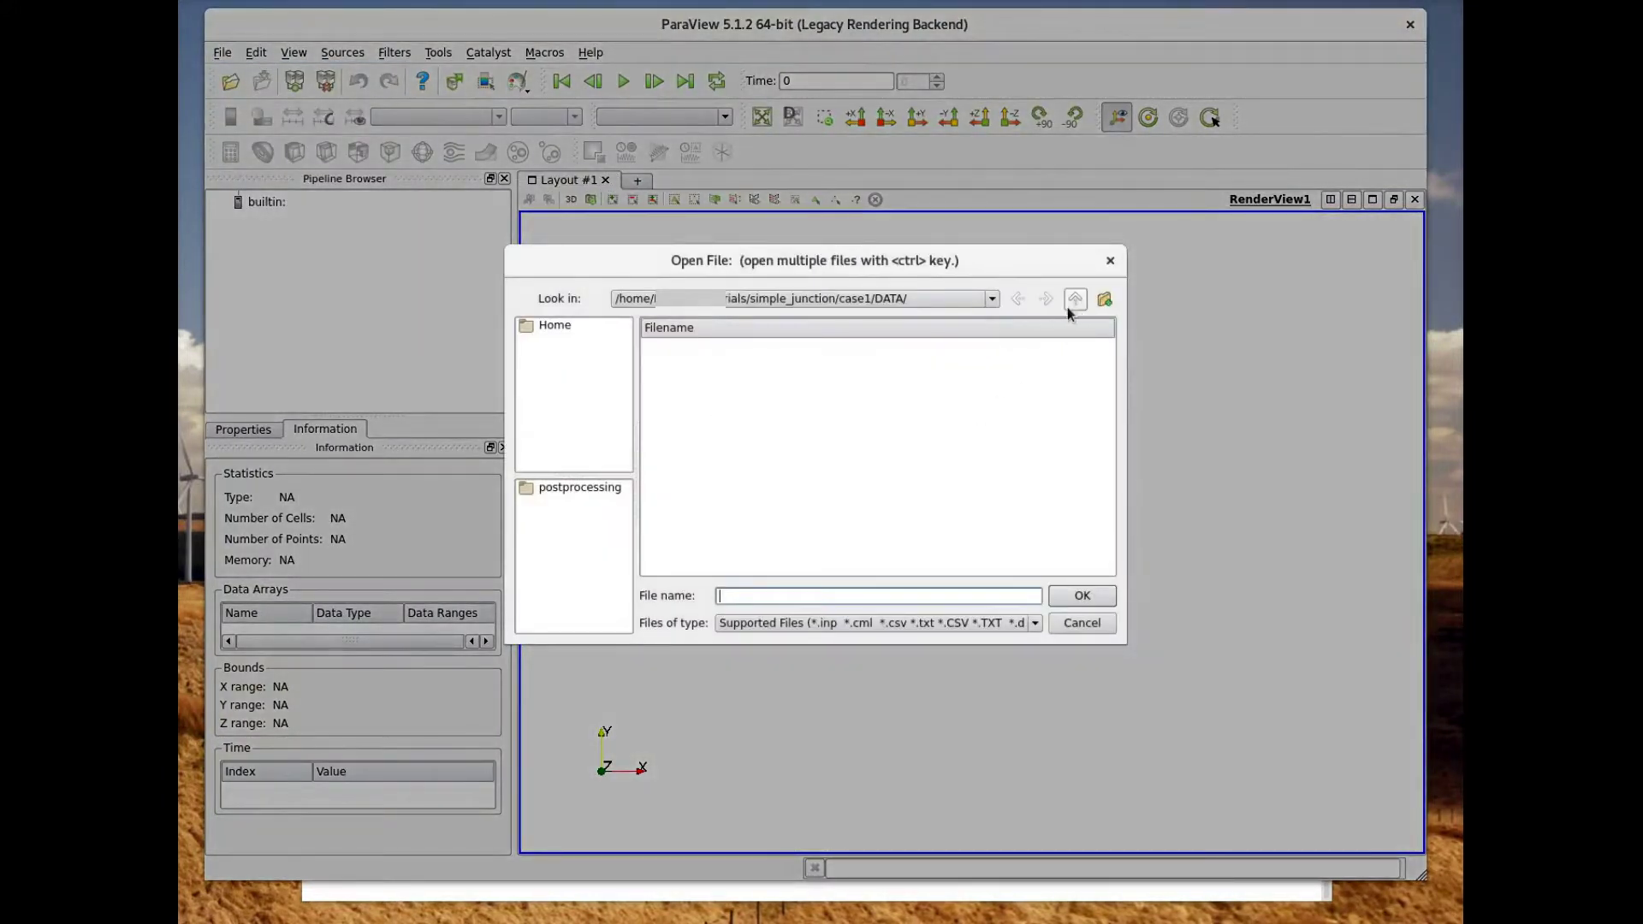
pyautogui.click(1076, 300)
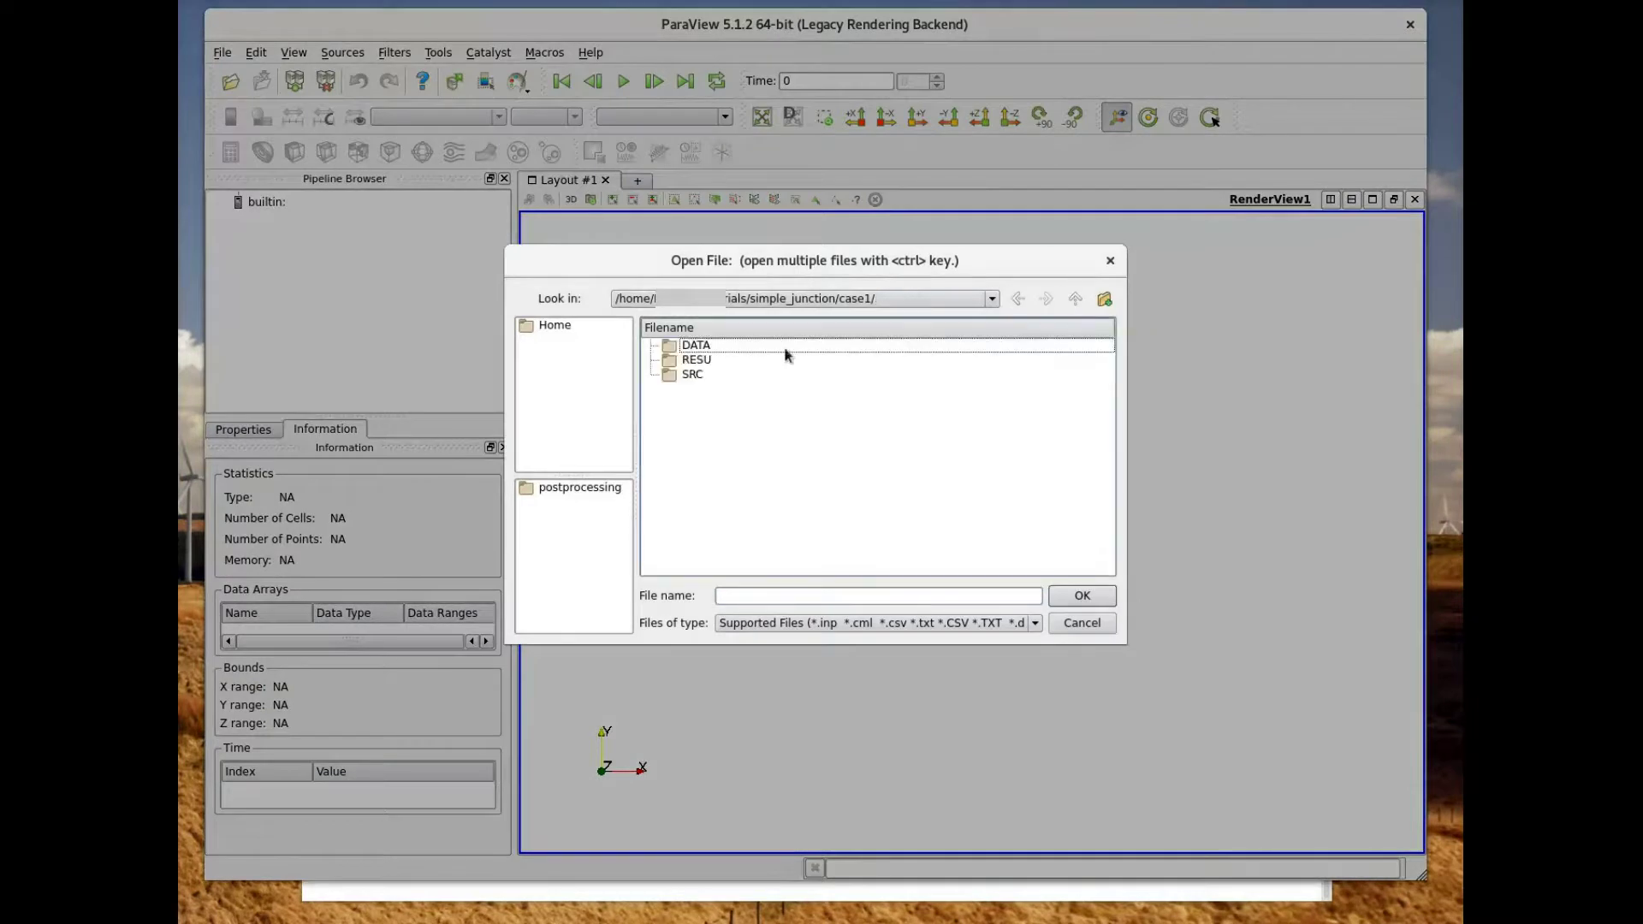
pyautogui.doubleClick(703, 363)
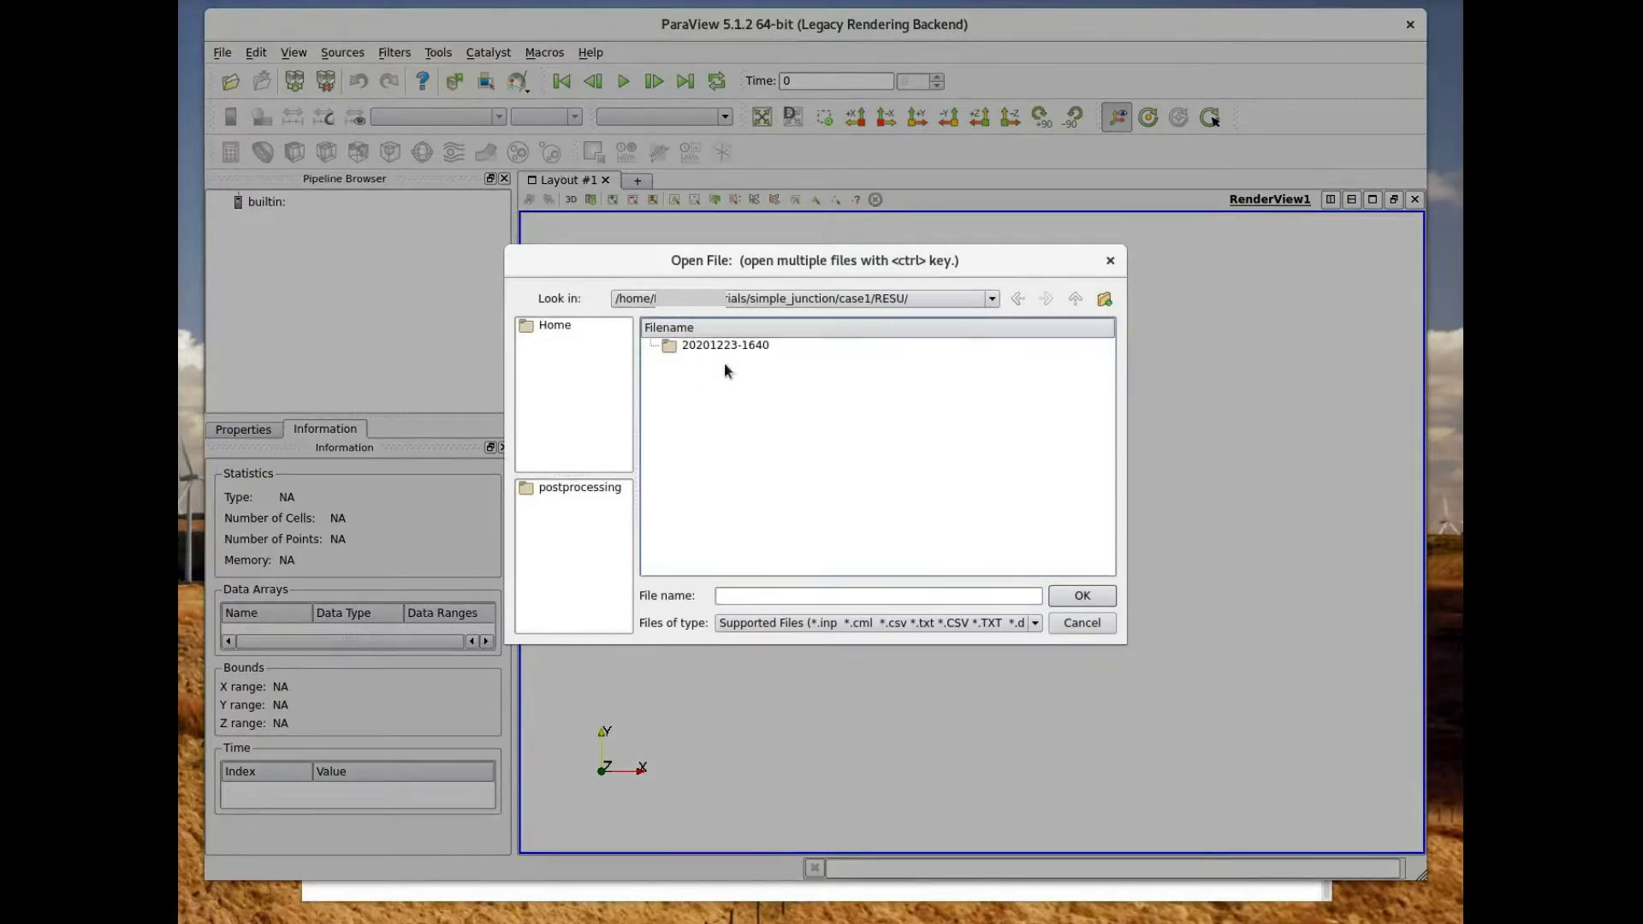
pyautogui.click(724, 343)
pyautogui.doubleClick(724, 344)
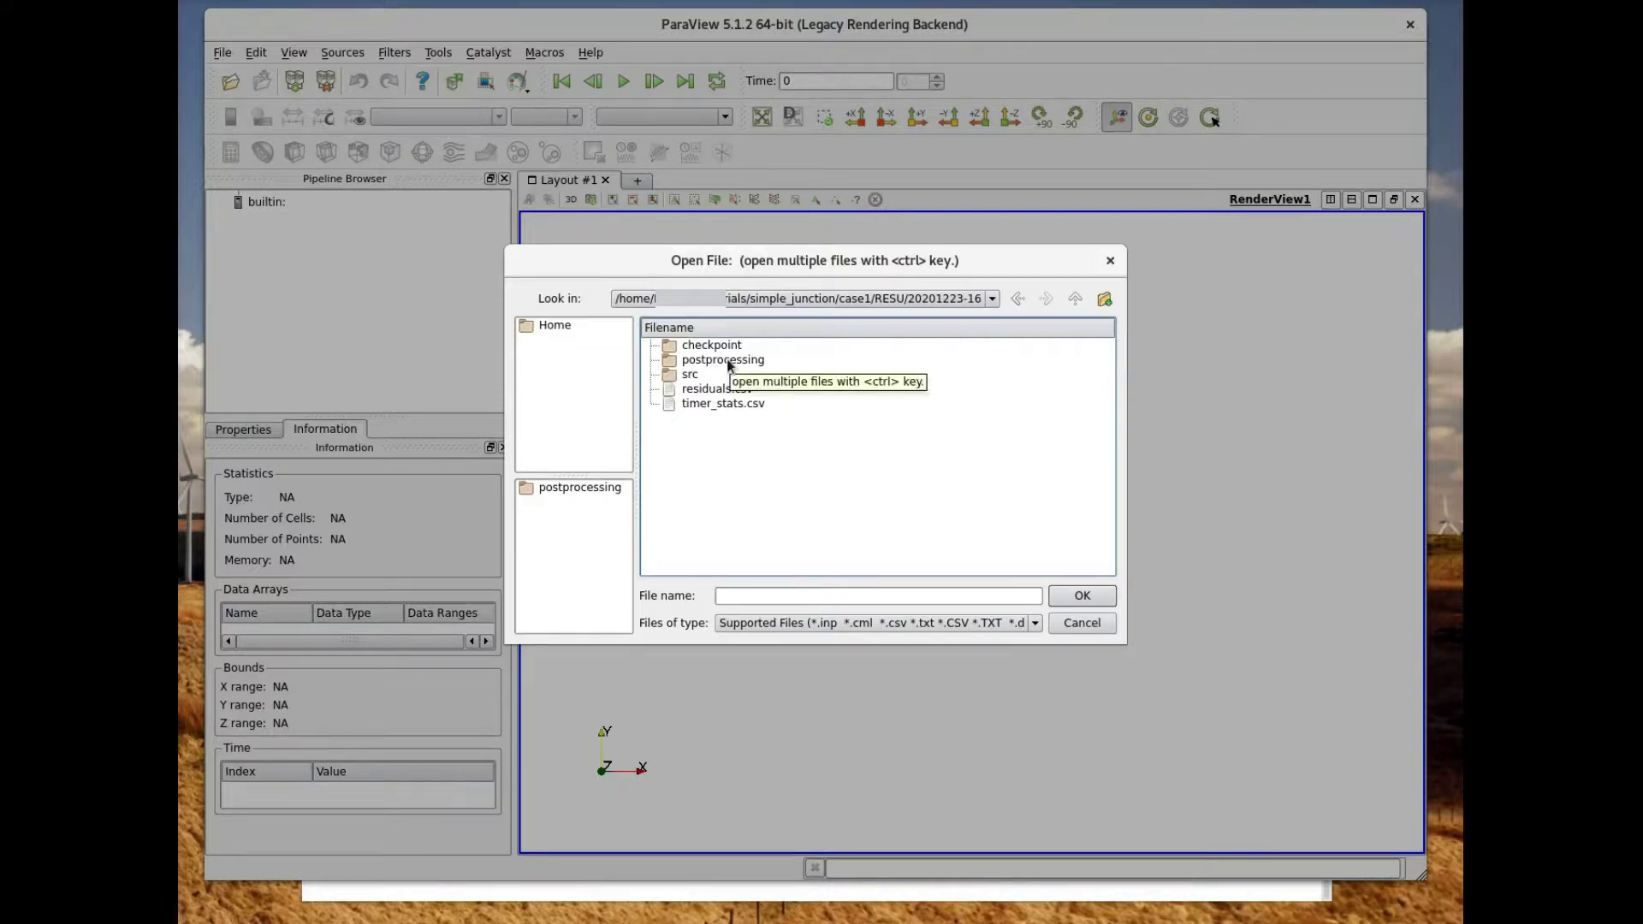
pyautogui.doubleClick(728, 361)
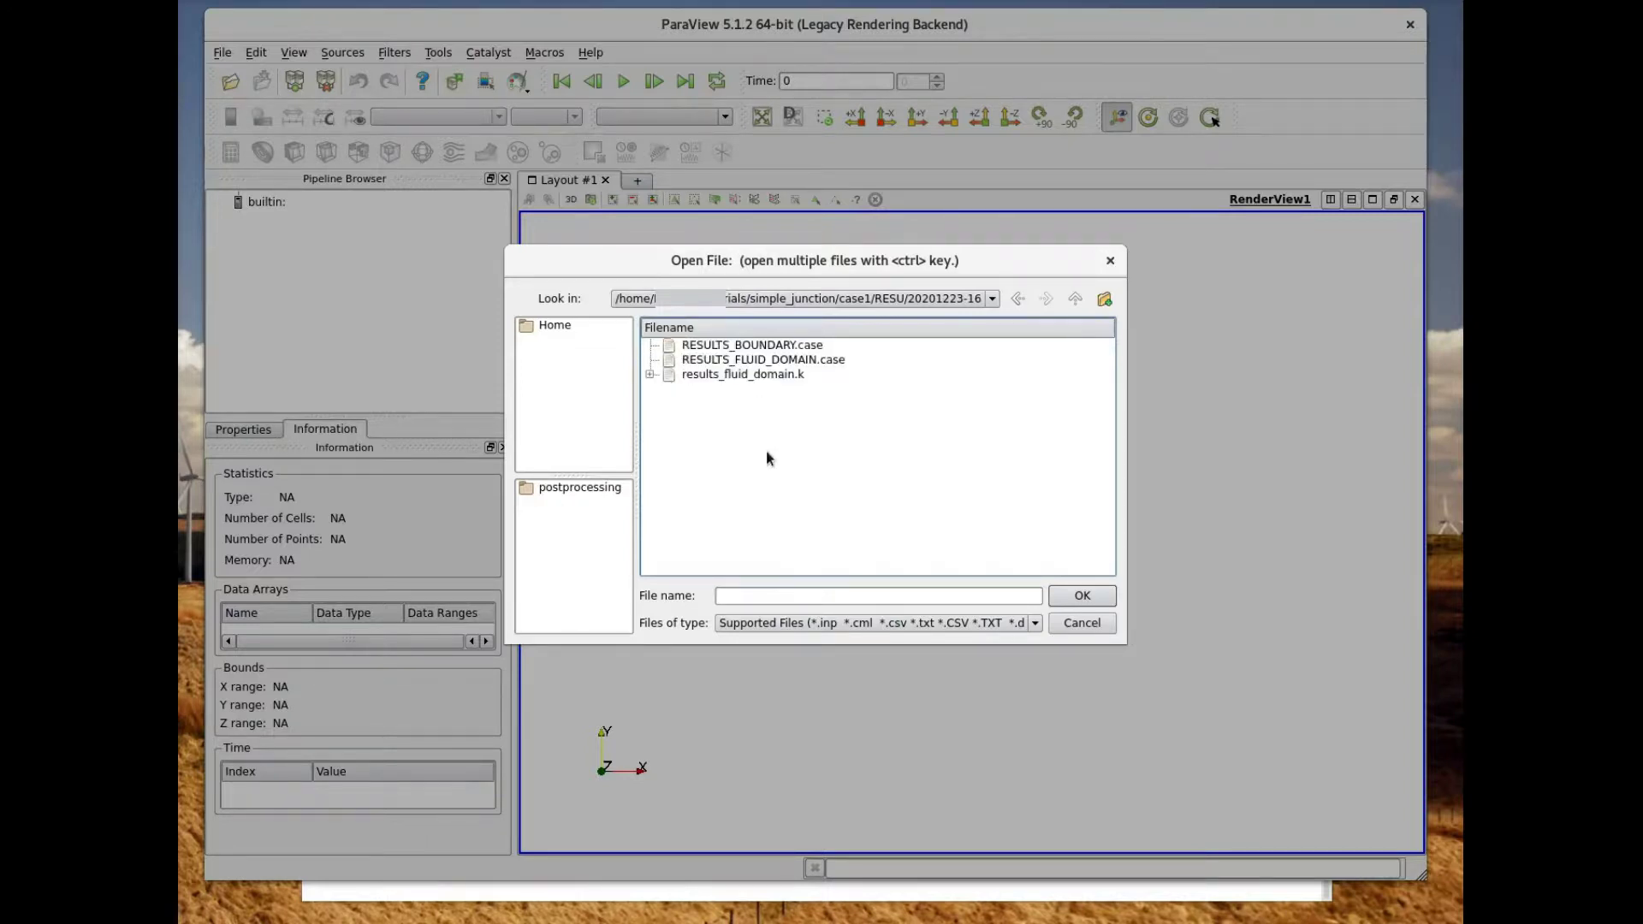
# Open RESULTS_FLUID_DOMAIN.case and load its data into the render view
pyautogui.click(758, 362)
pyautogui.click(1081, 597)
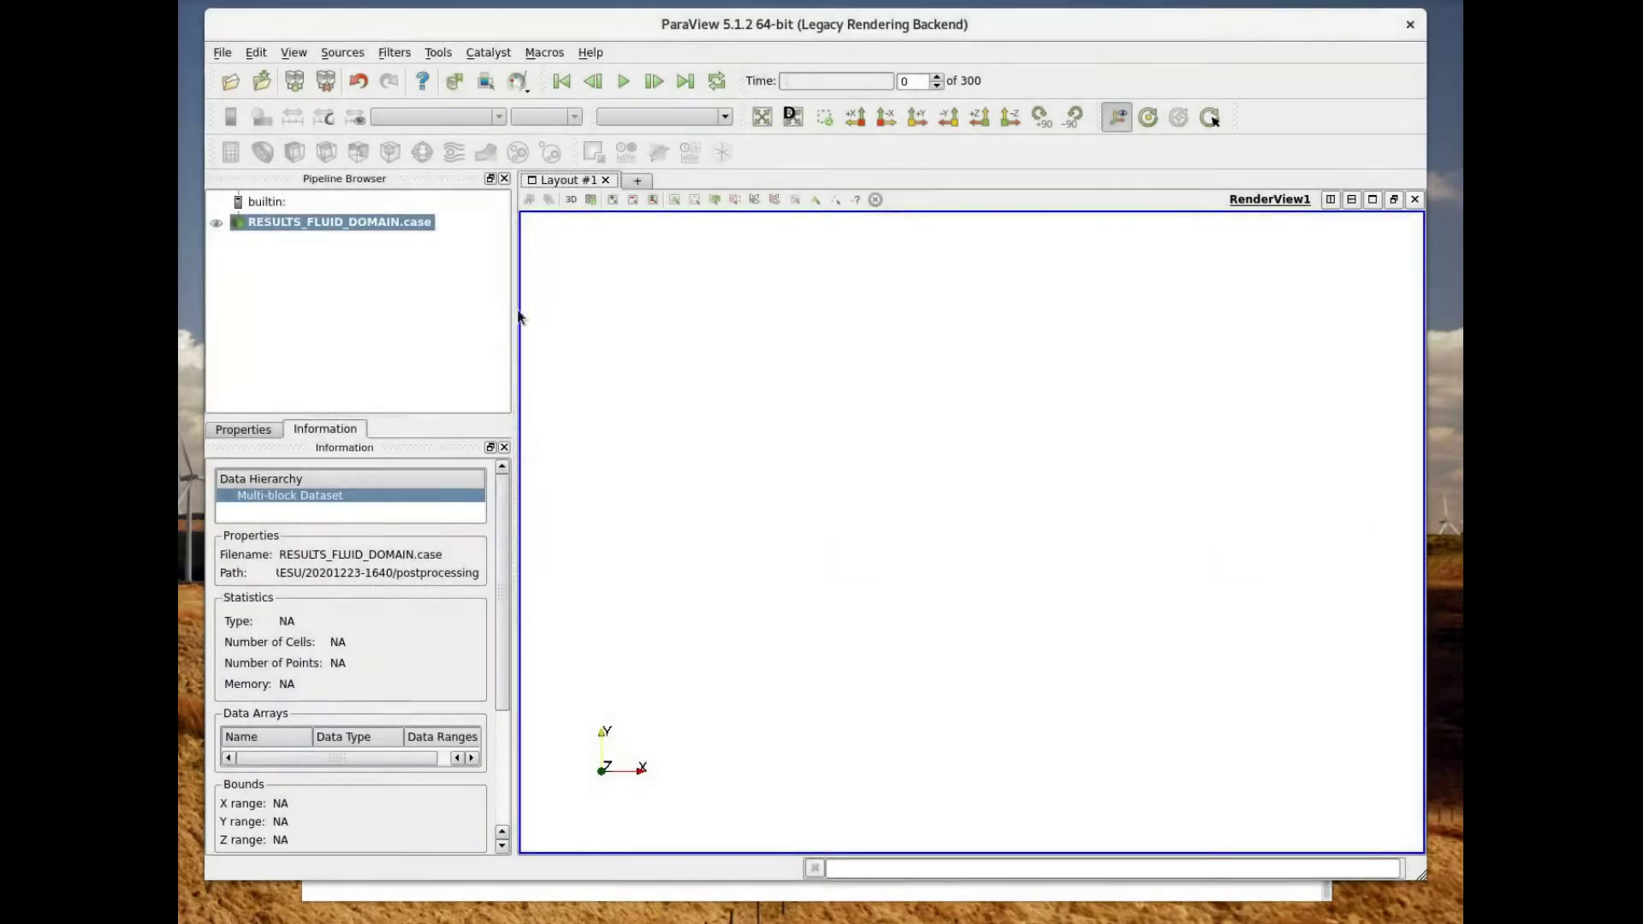
pyautogui.click(244, 429)
pyautogui.click(233, 479)
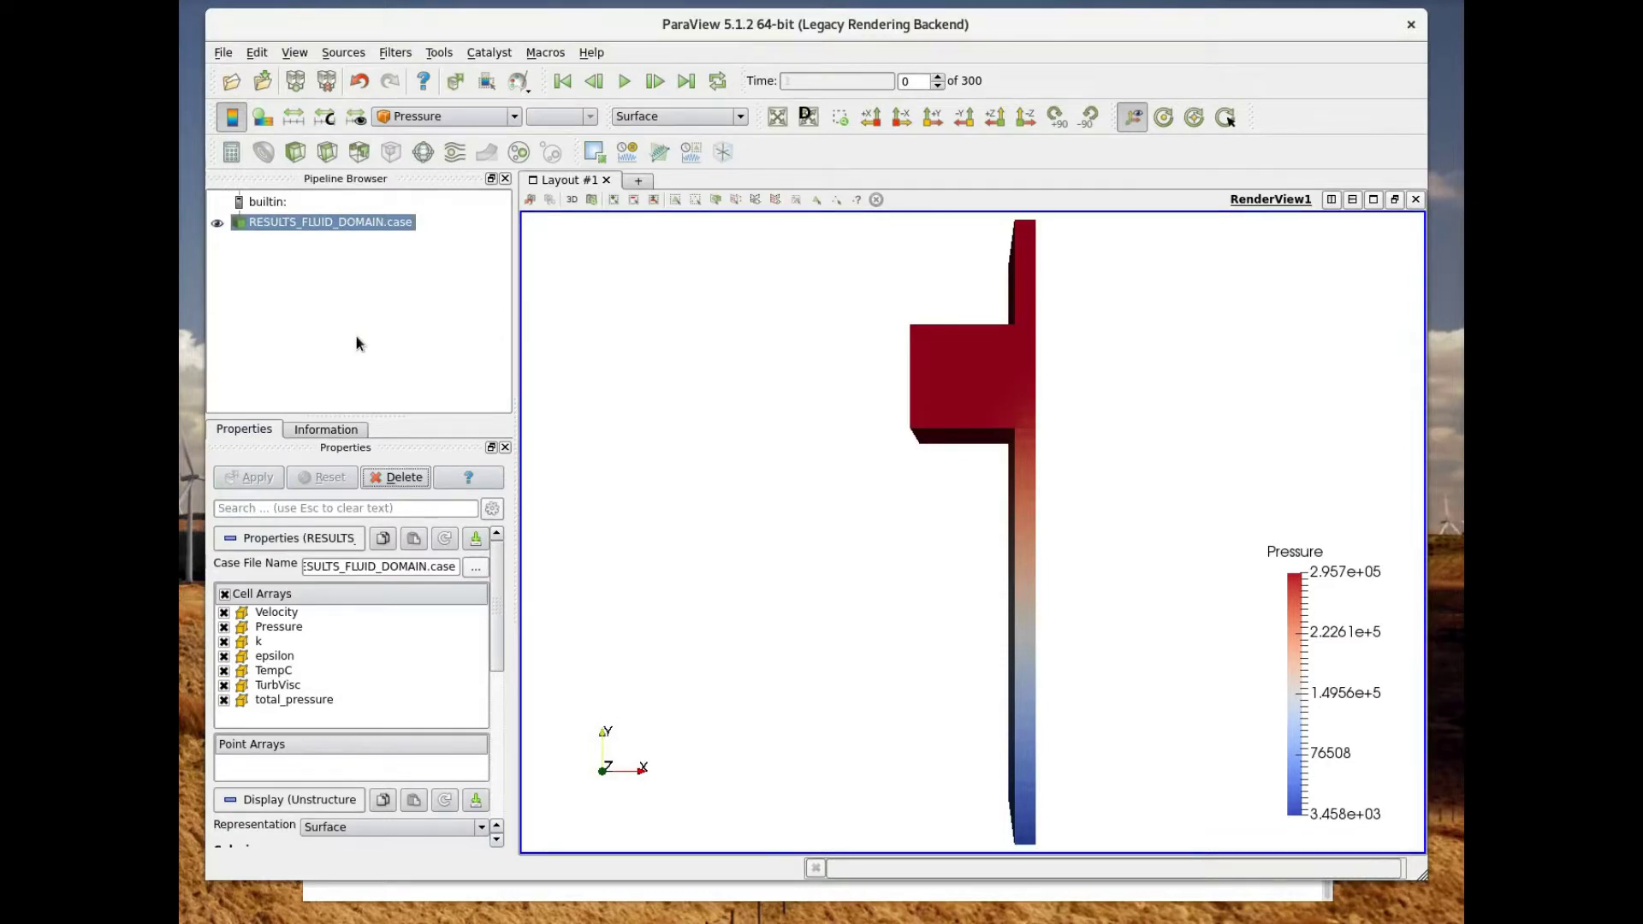
# Open the filter search for the loaded fluid domain results
pyautogui.click(395, 52)
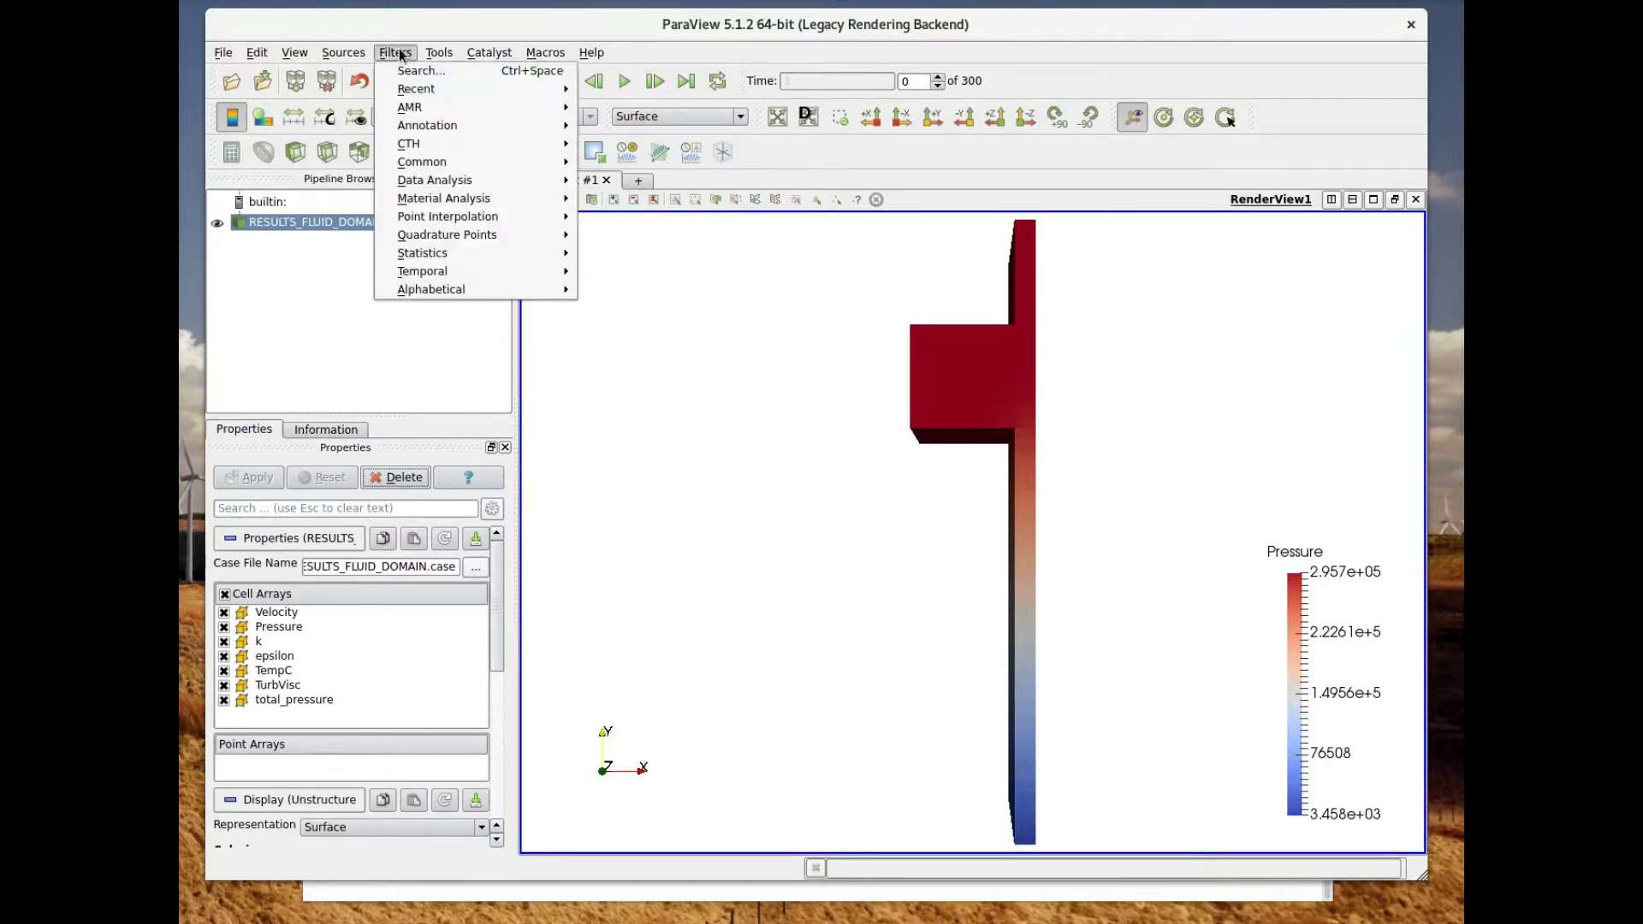
pyautogui.moveTo(439, 52)
pyautogui.click(403, 69)
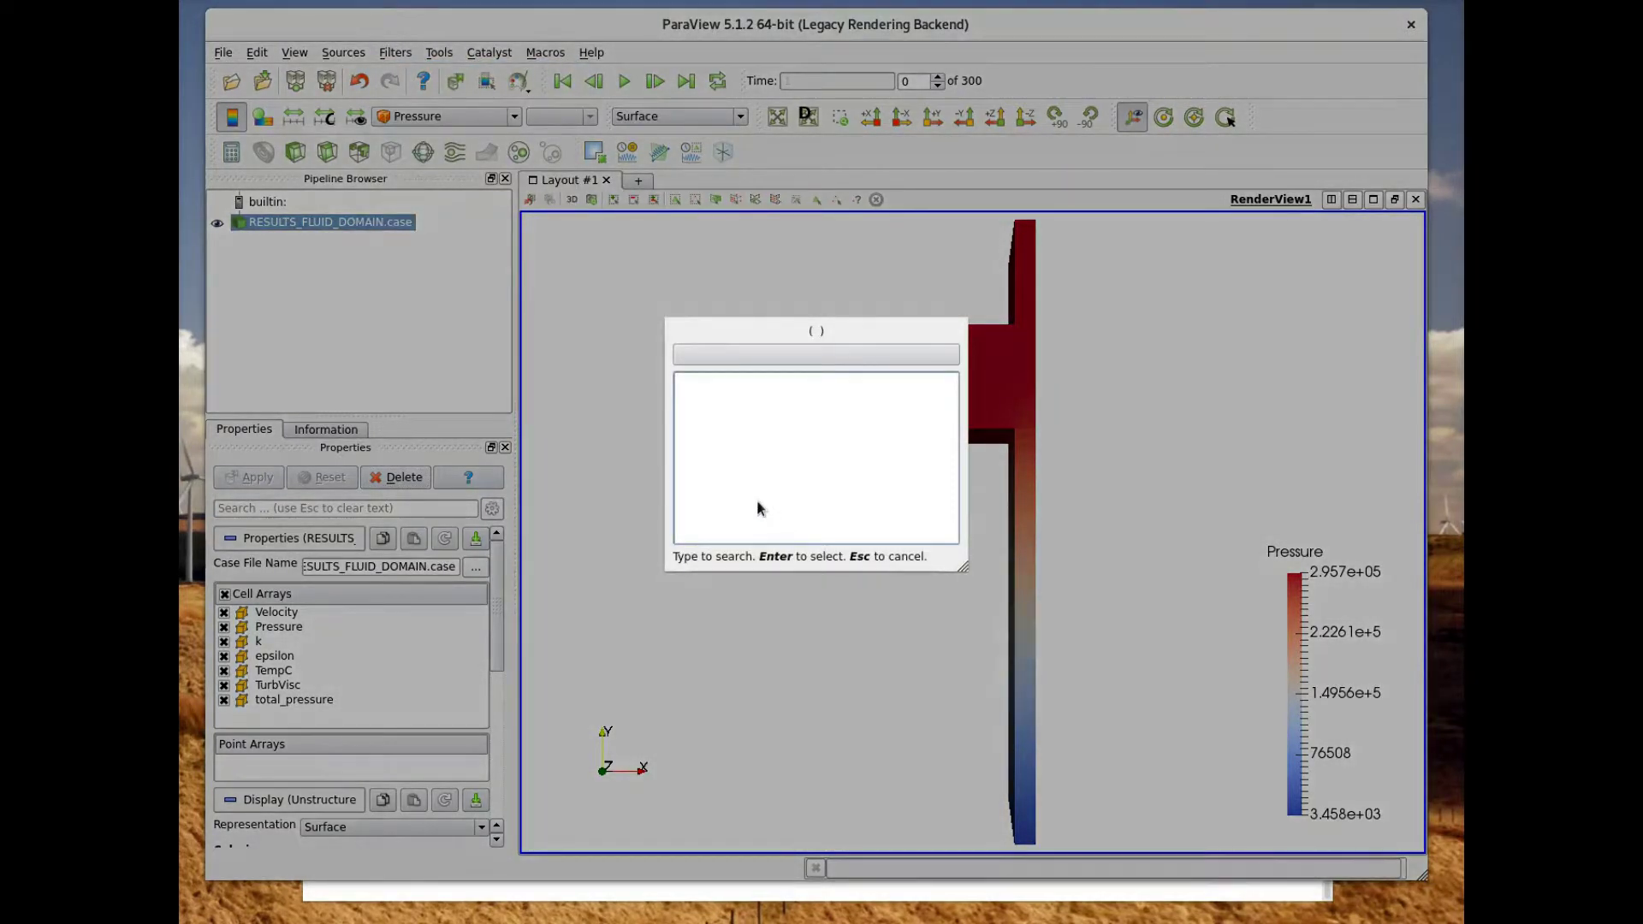
pyautogui.write('vell')
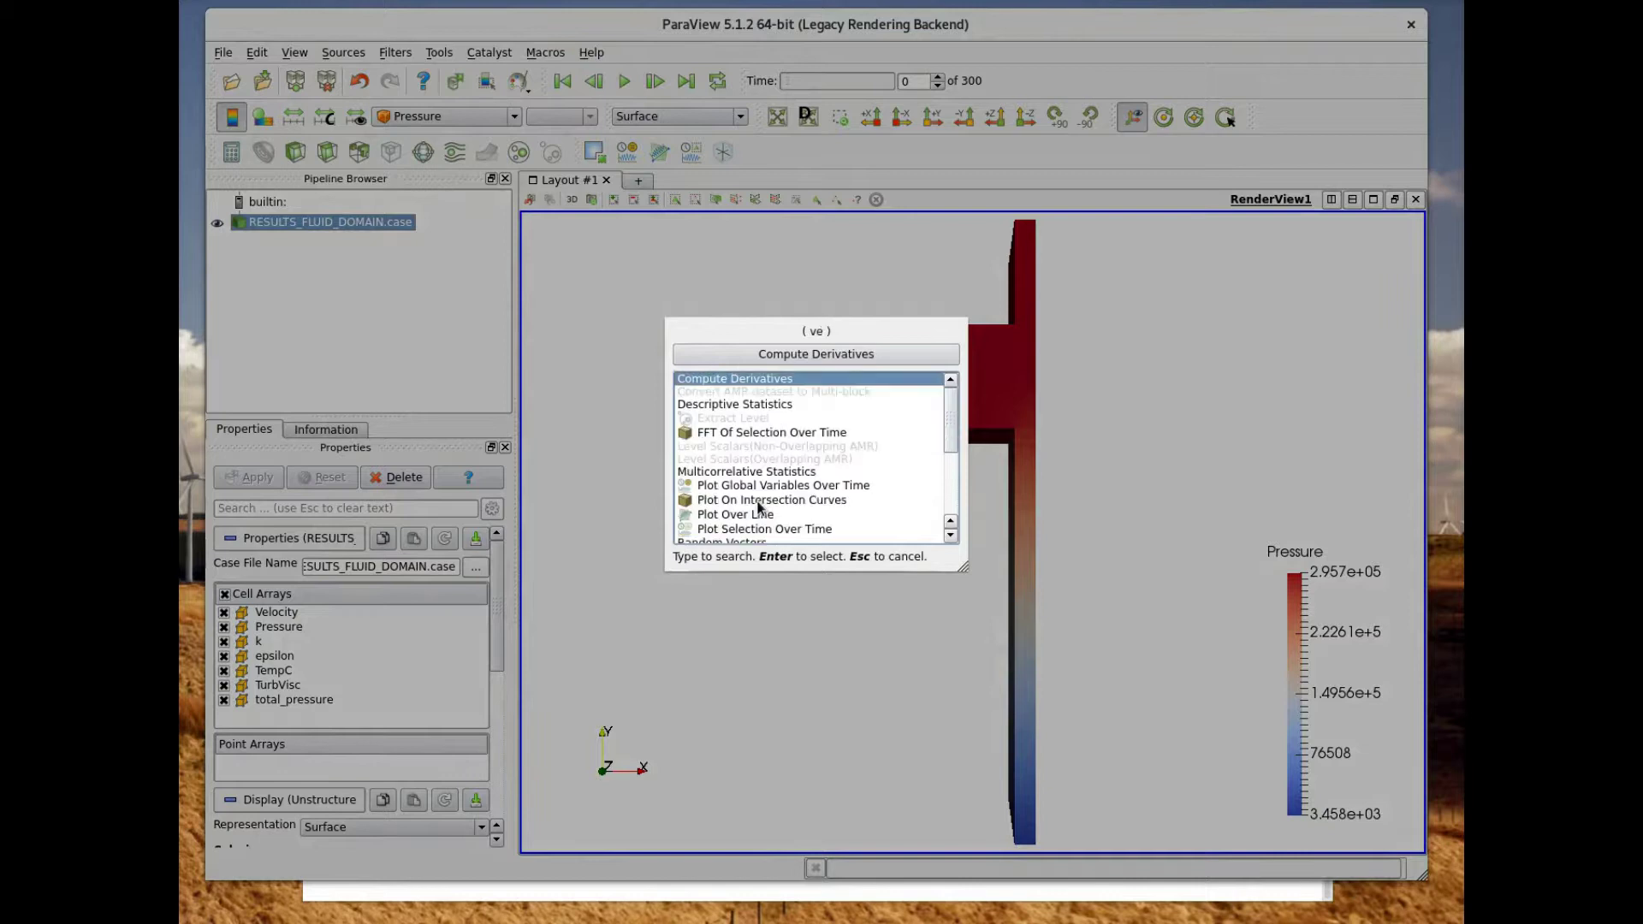
pyautogui.press('BackSpace')
pyautogui.press('BackSpace')
pyautogui.press('BackSpace')
pyautogui.press('BackSpace')
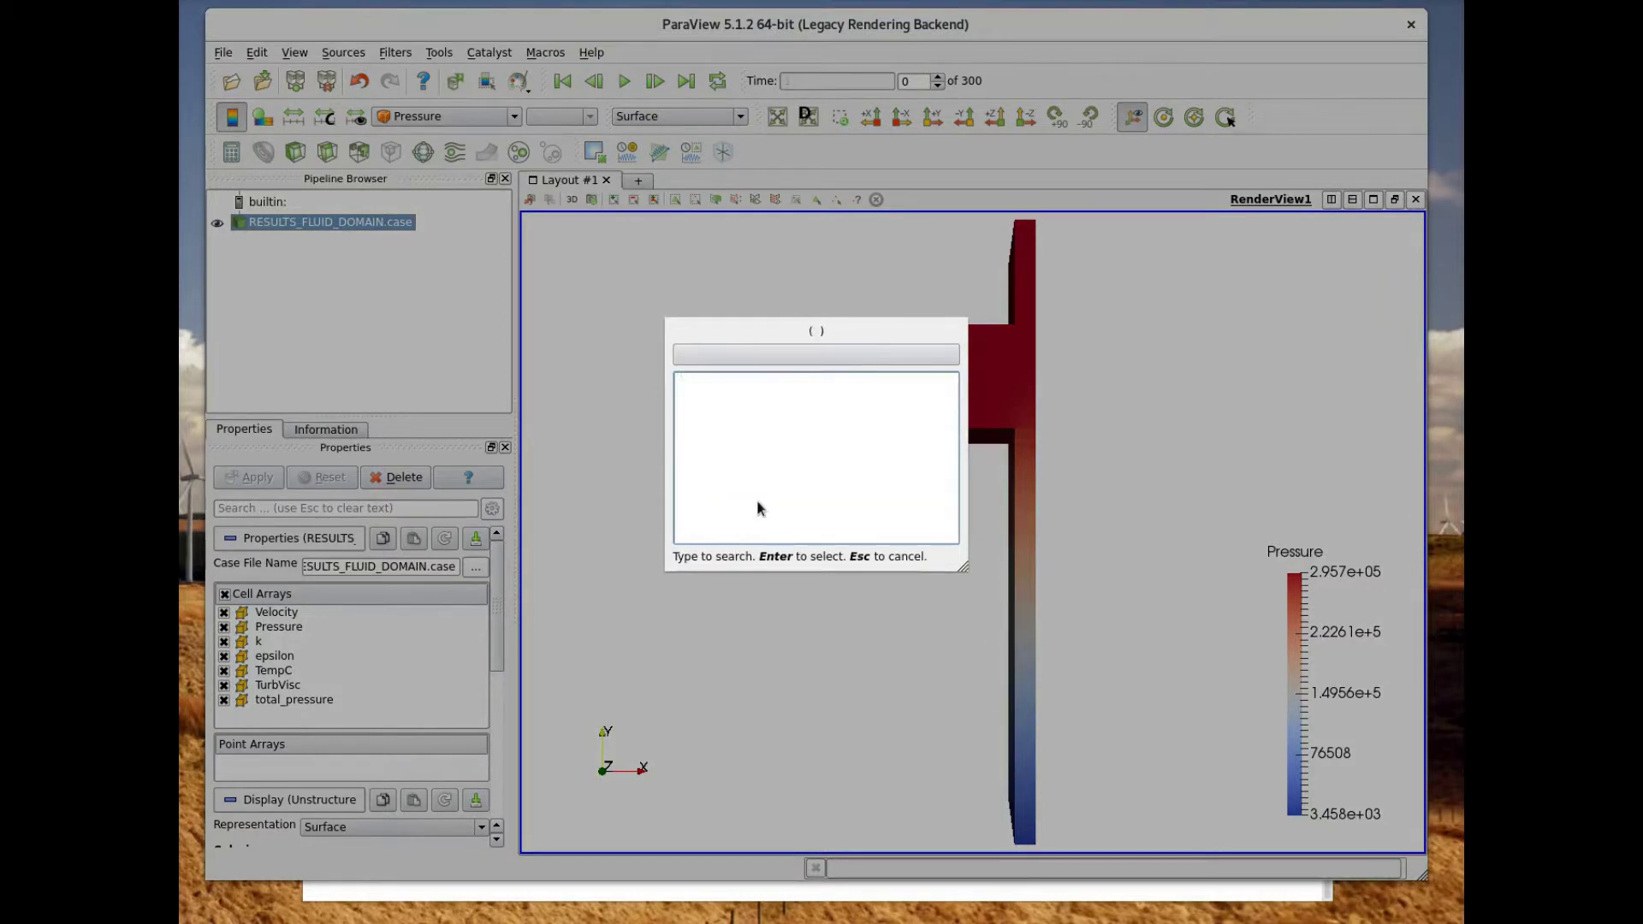
# Search the filters for "cell" and apply Cell Data to Point Data to the fluid domain results
pyautogui.write('cell')
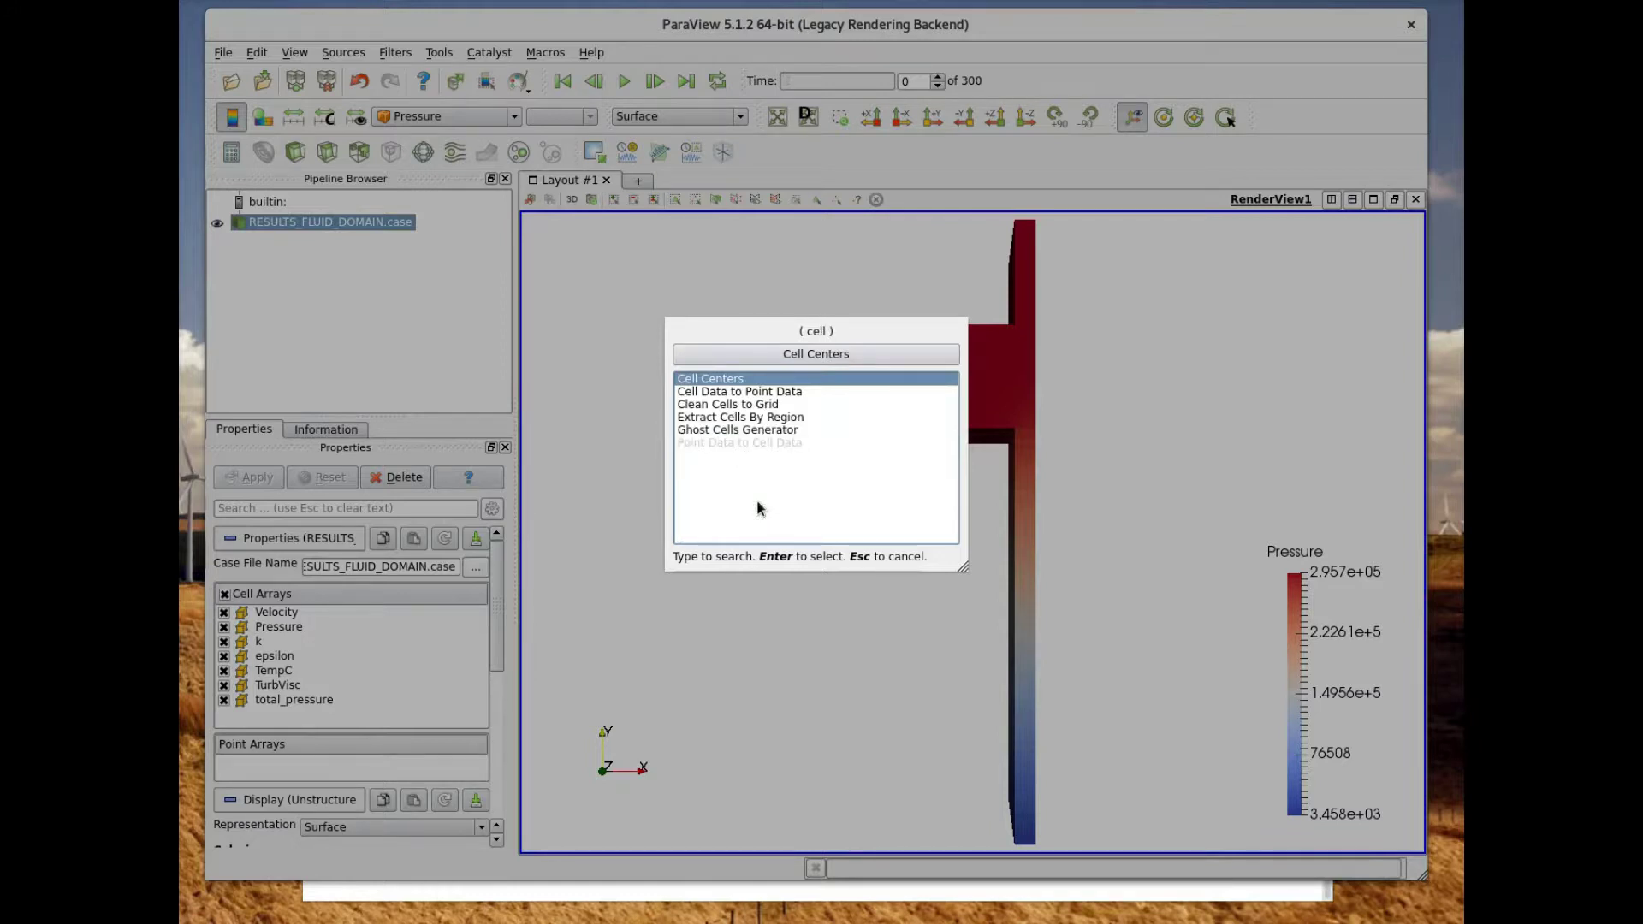
pyautogui.click(759, 391)
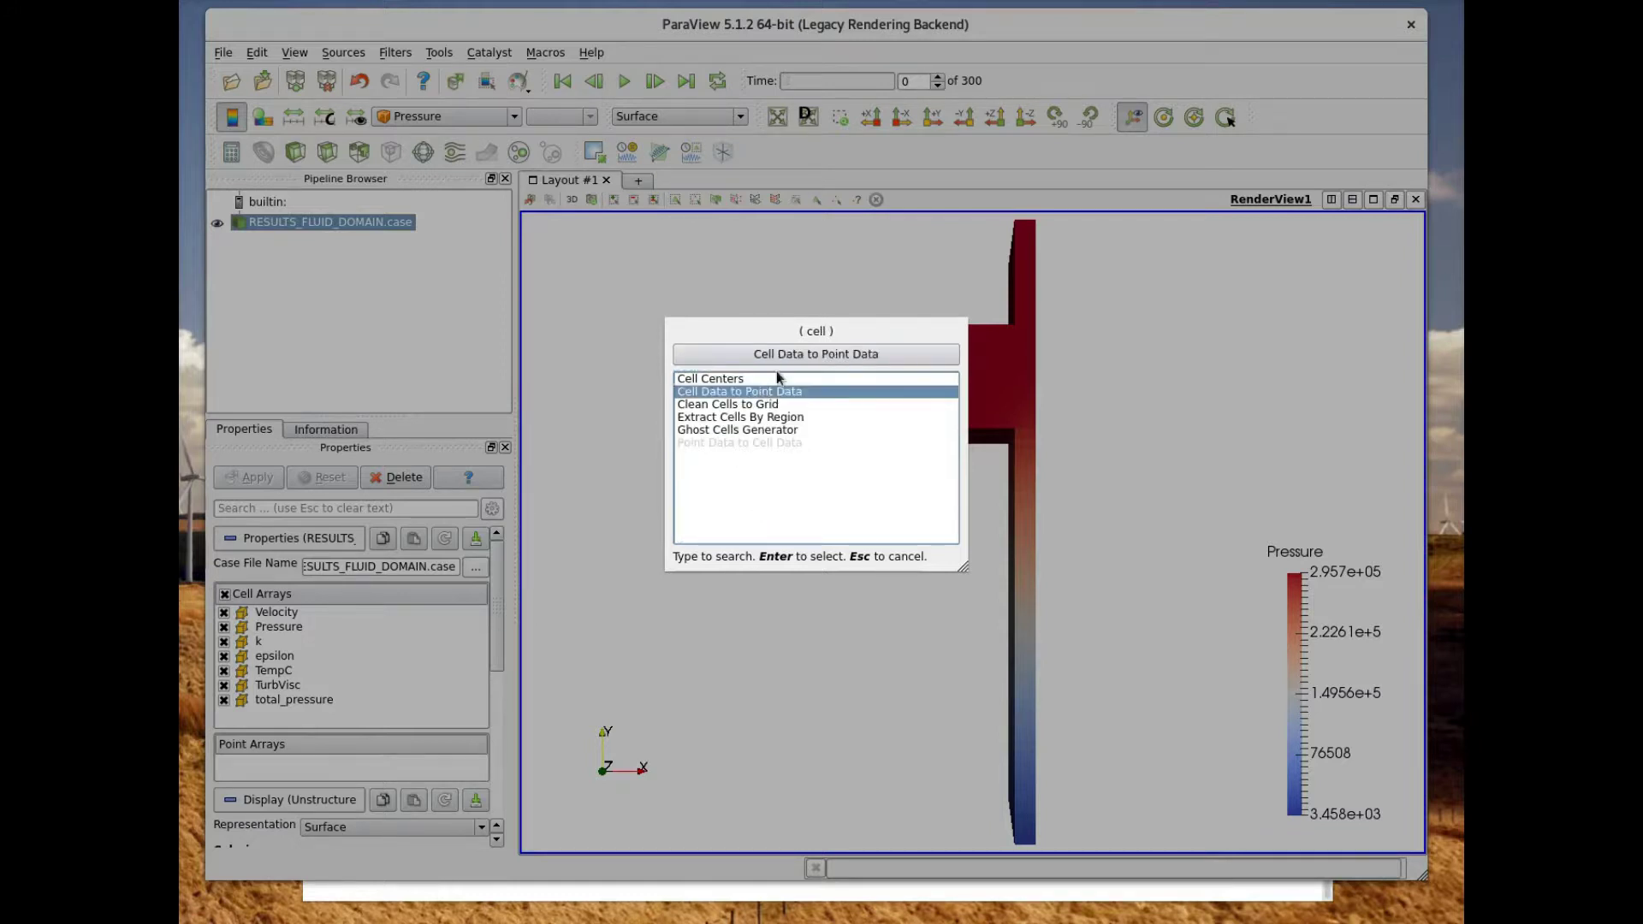
pyautogui.click(775, 354)
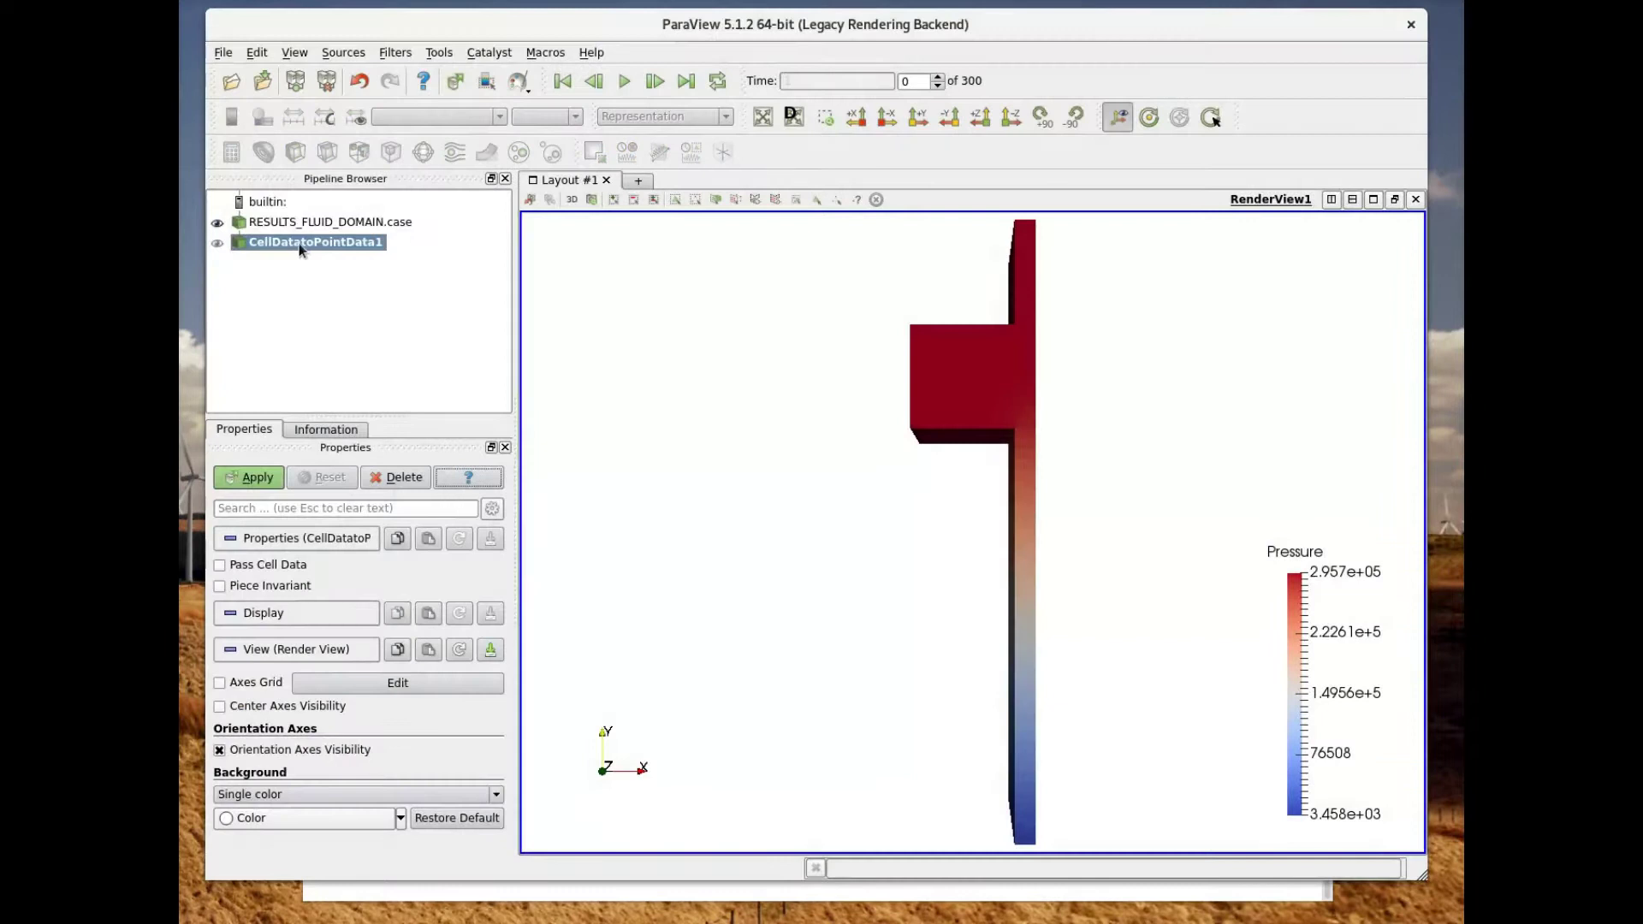
pyautogui.click(248, 477)
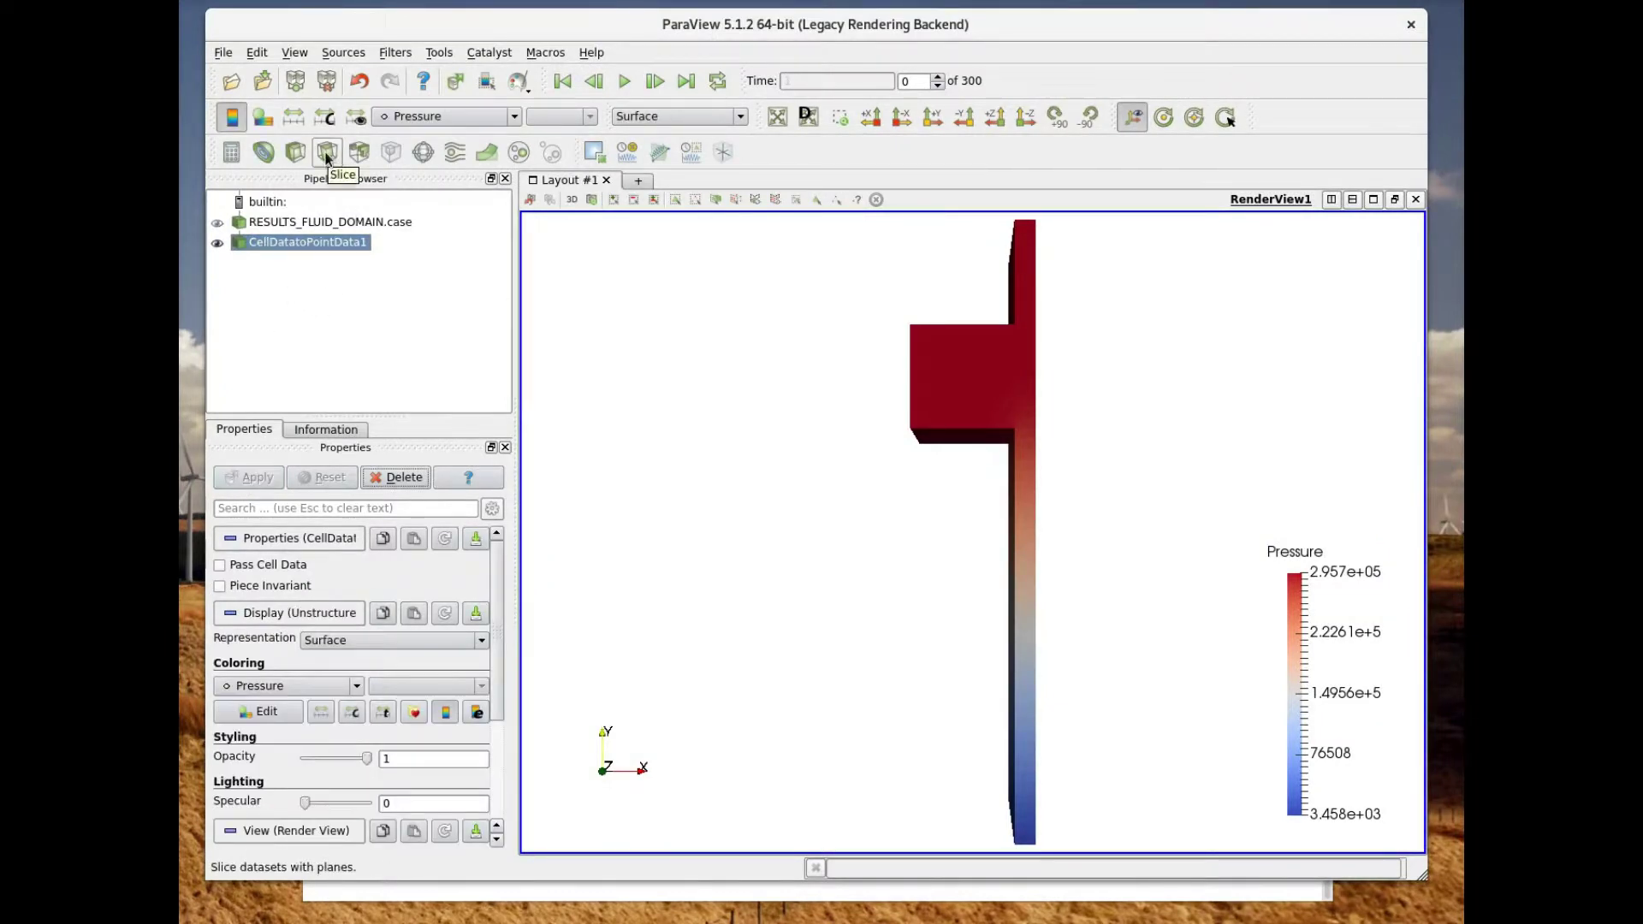
# Slice the point data with a plane of normal 0, 0, 1 and hide the plane widget
pyautogui.click(326, 154)
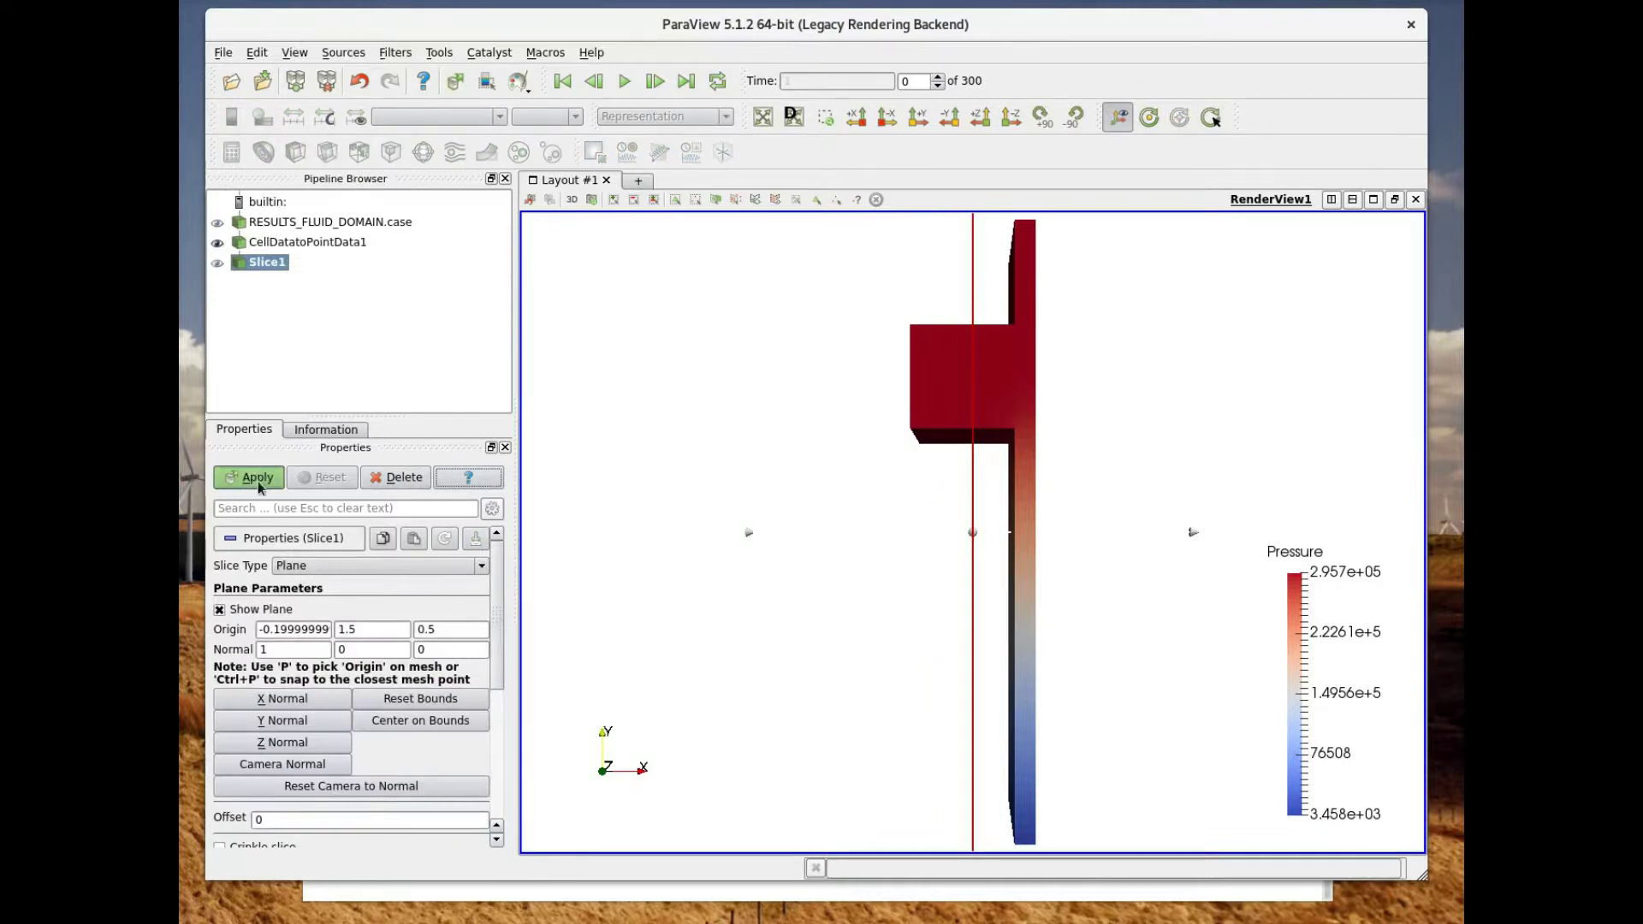
pyautogui.doubleClick(263, 649)
pyautogui.write('0')
pyautogui.press('Tab')
pyautogui.press('Tab')
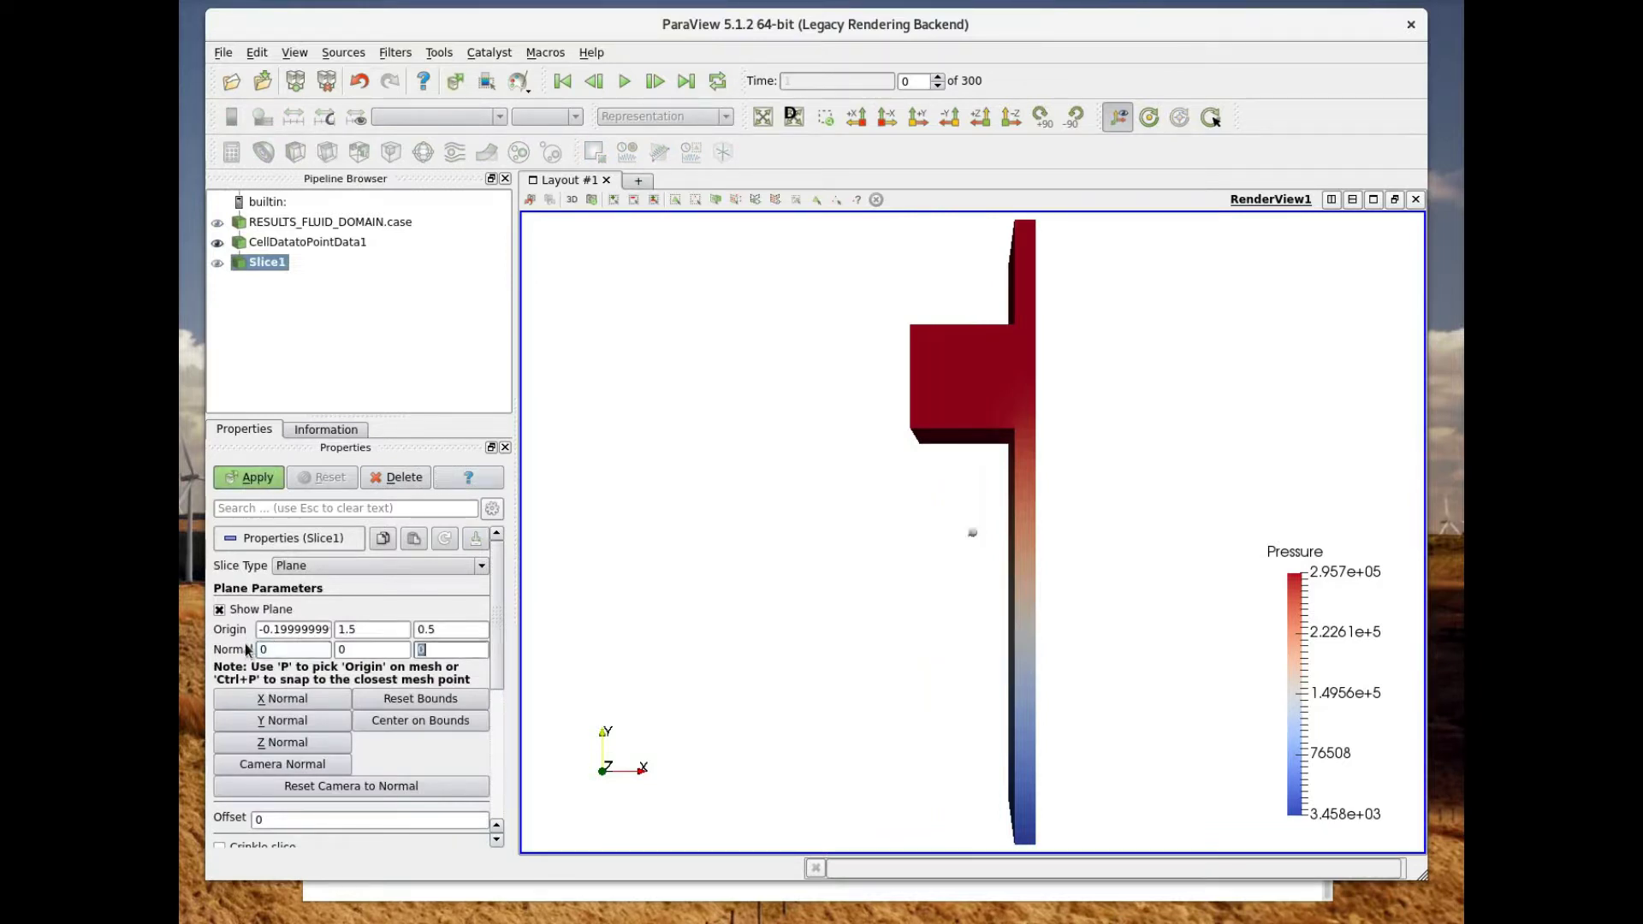
pyautogui.write('1')
pyautogui.click(219, 610)
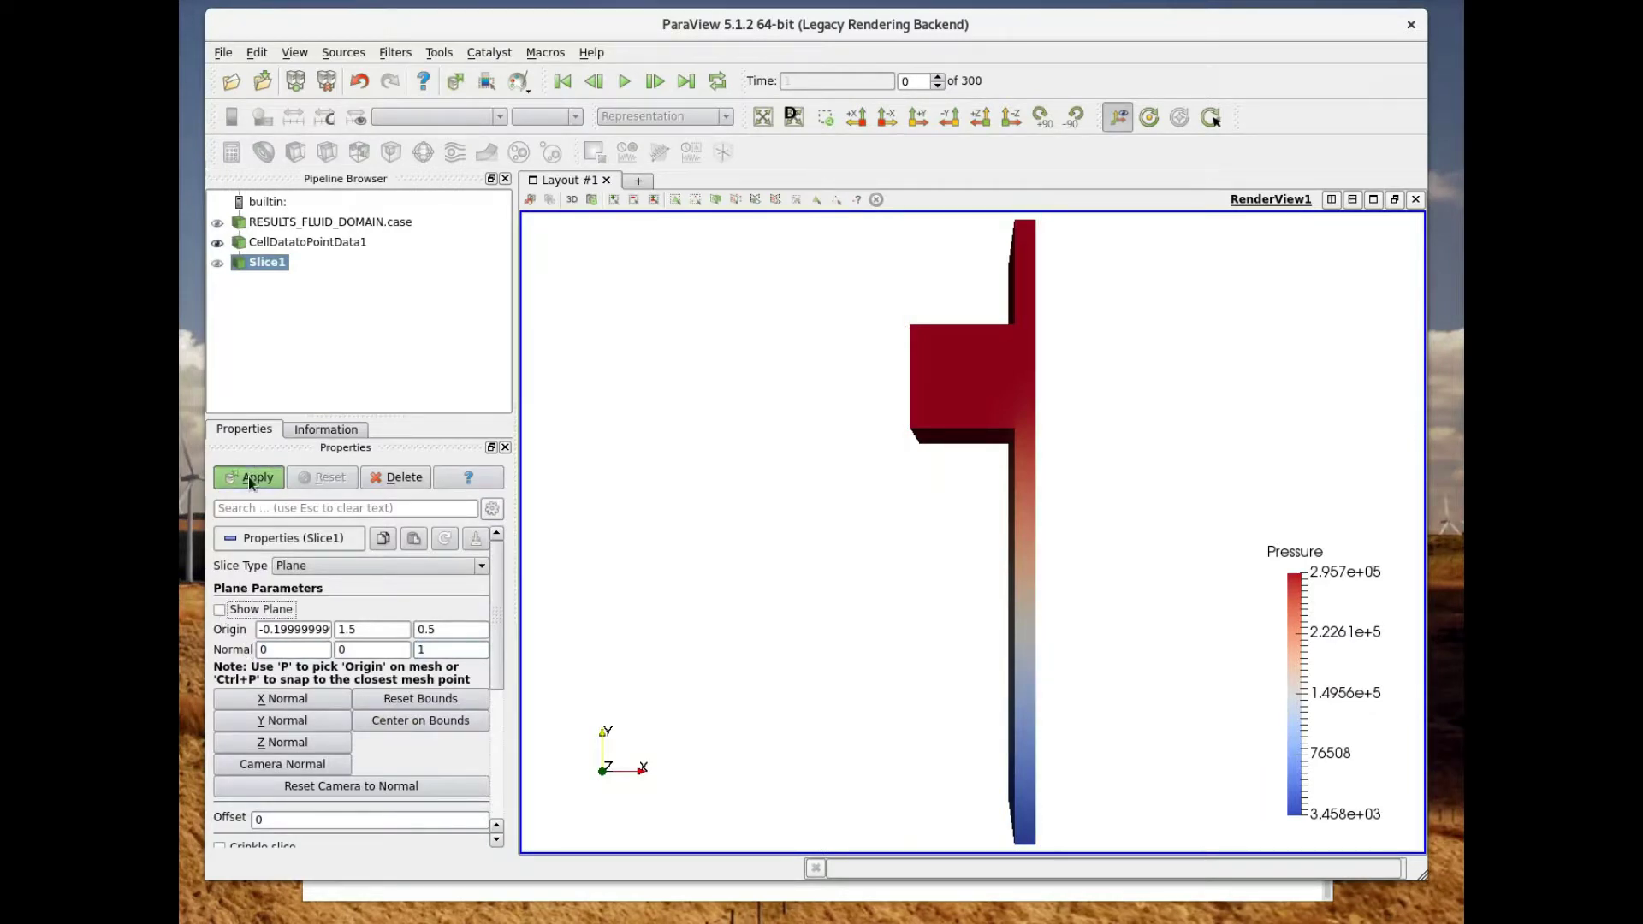
pyautogui.click(253, 475)
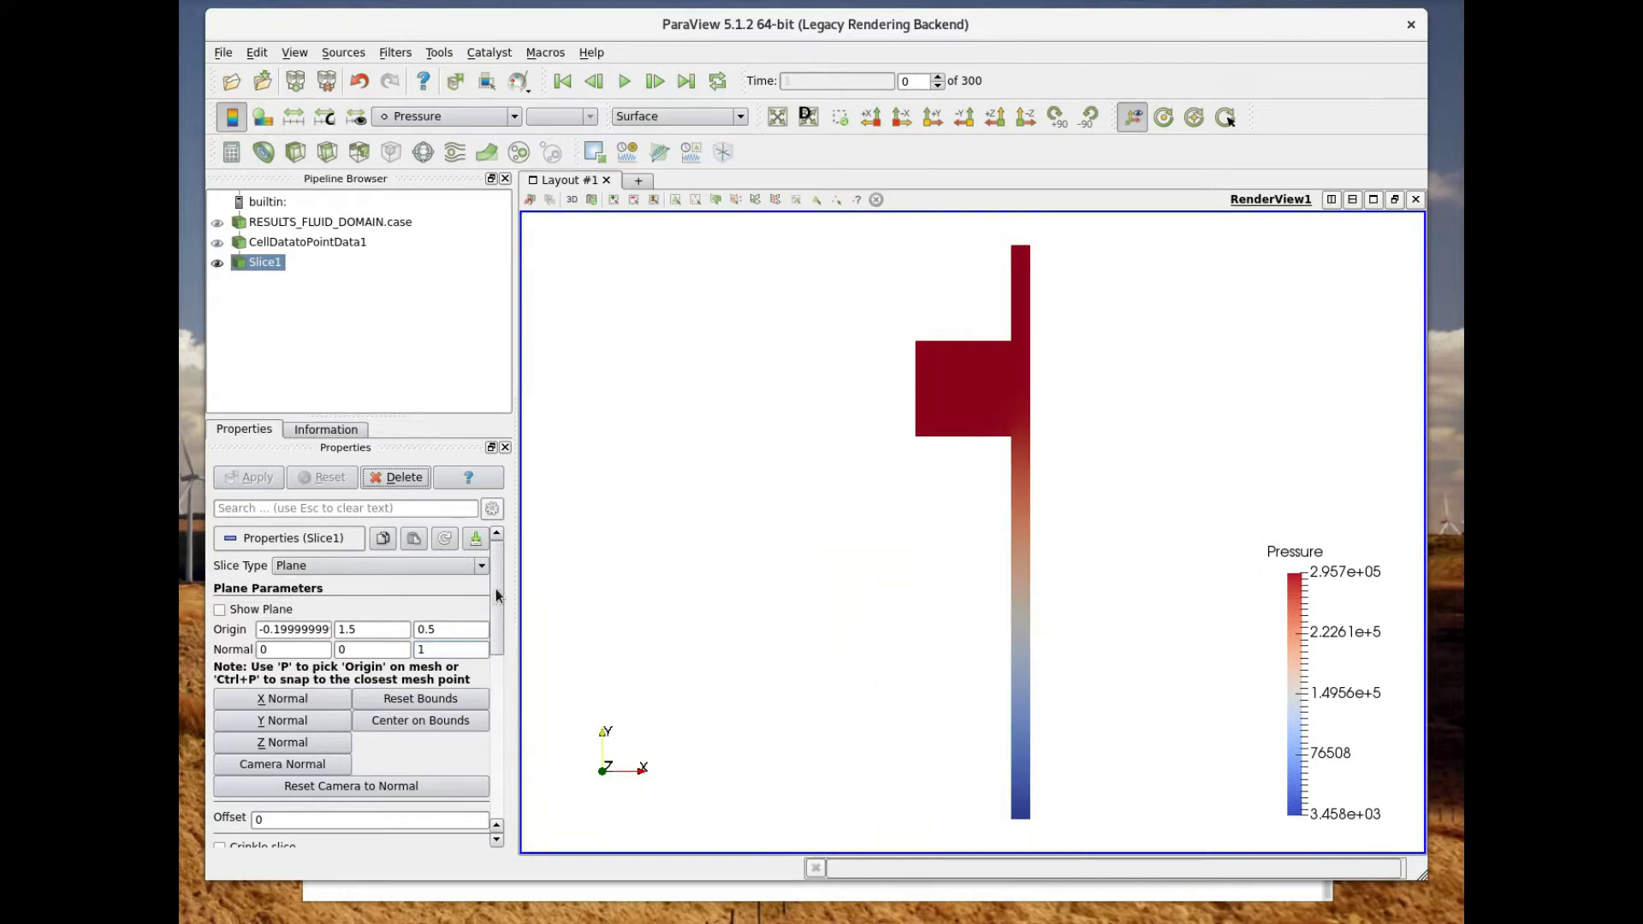
# Color the slice by TempC
pyautogui.moveTo(496, 596); pyautogui.dragTo(508, 715)
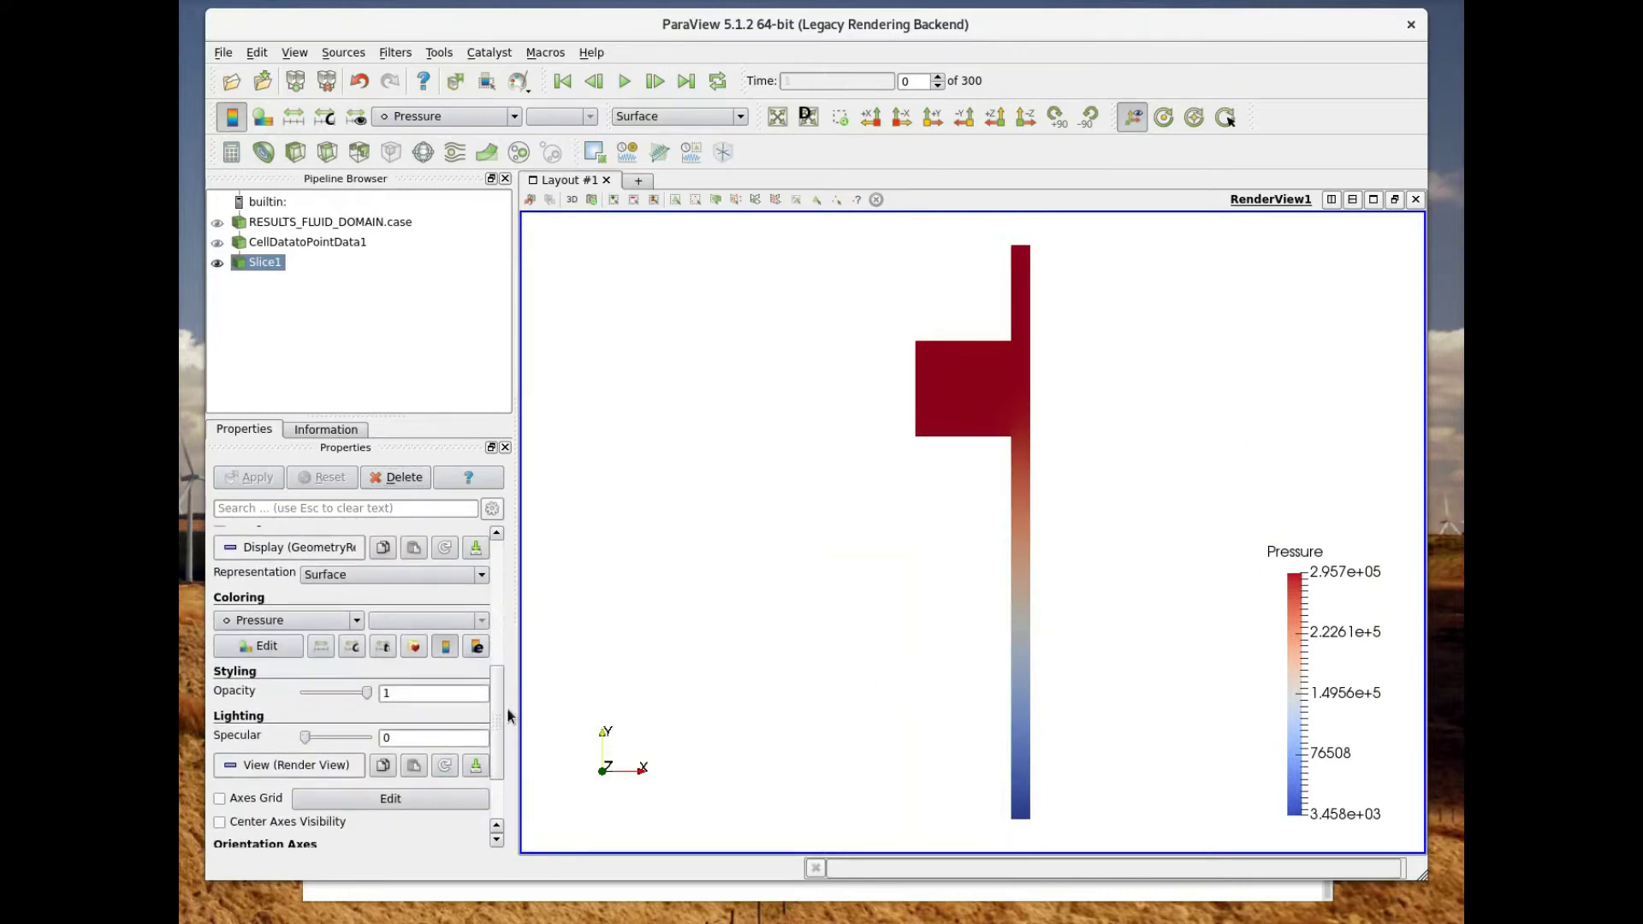
pyautogui.click(312, 620)
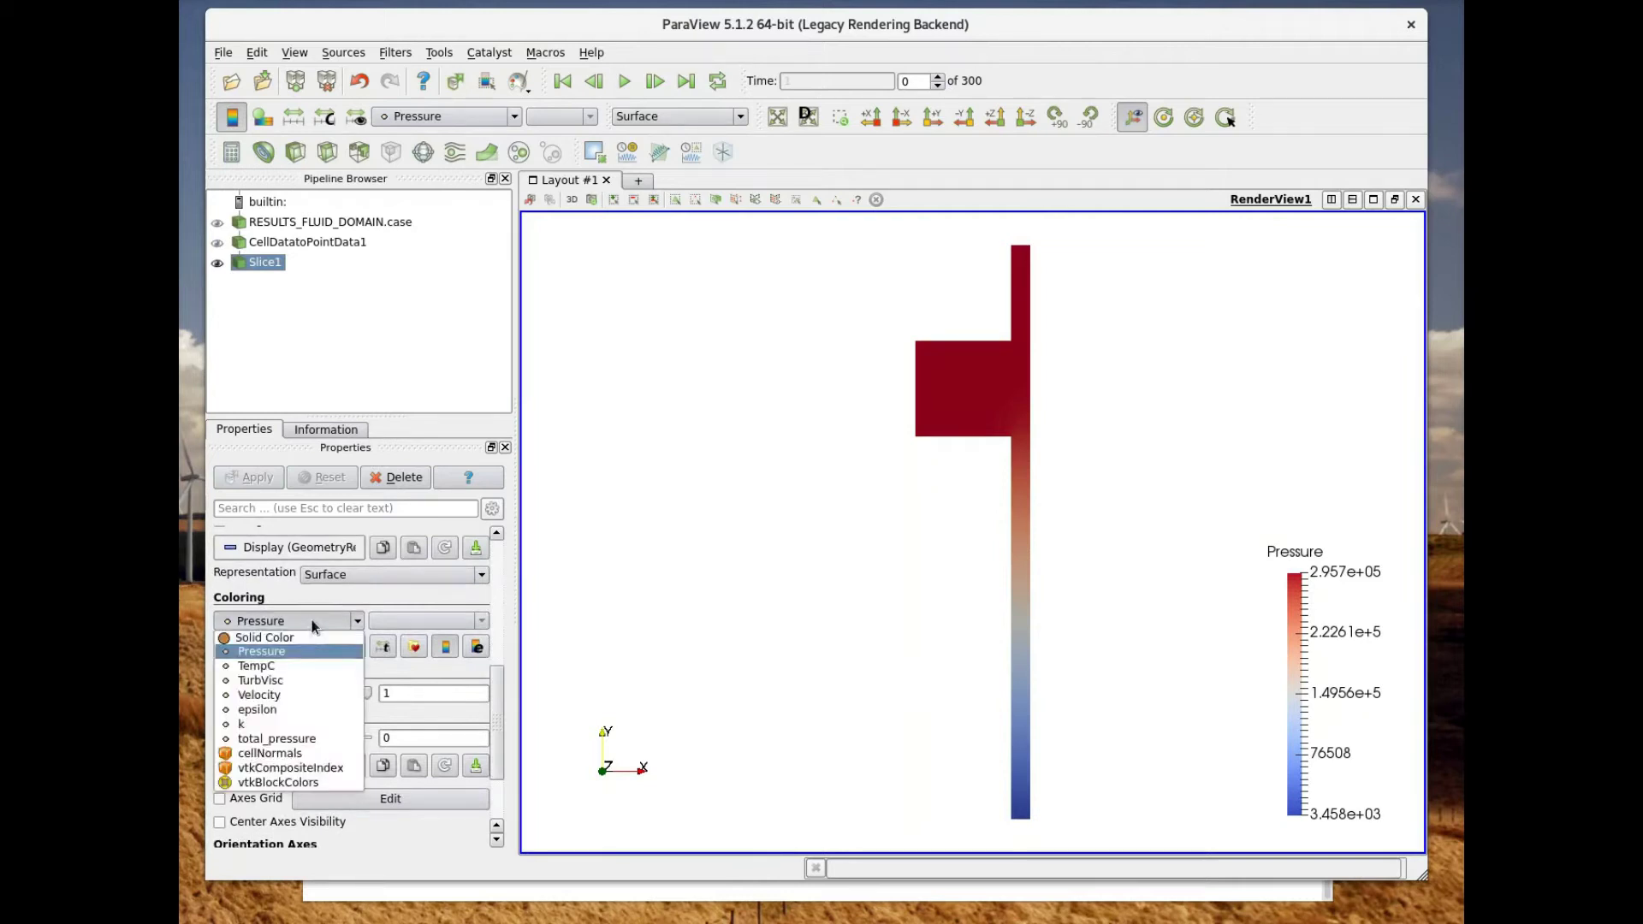
pyautogui.click(290, 664)
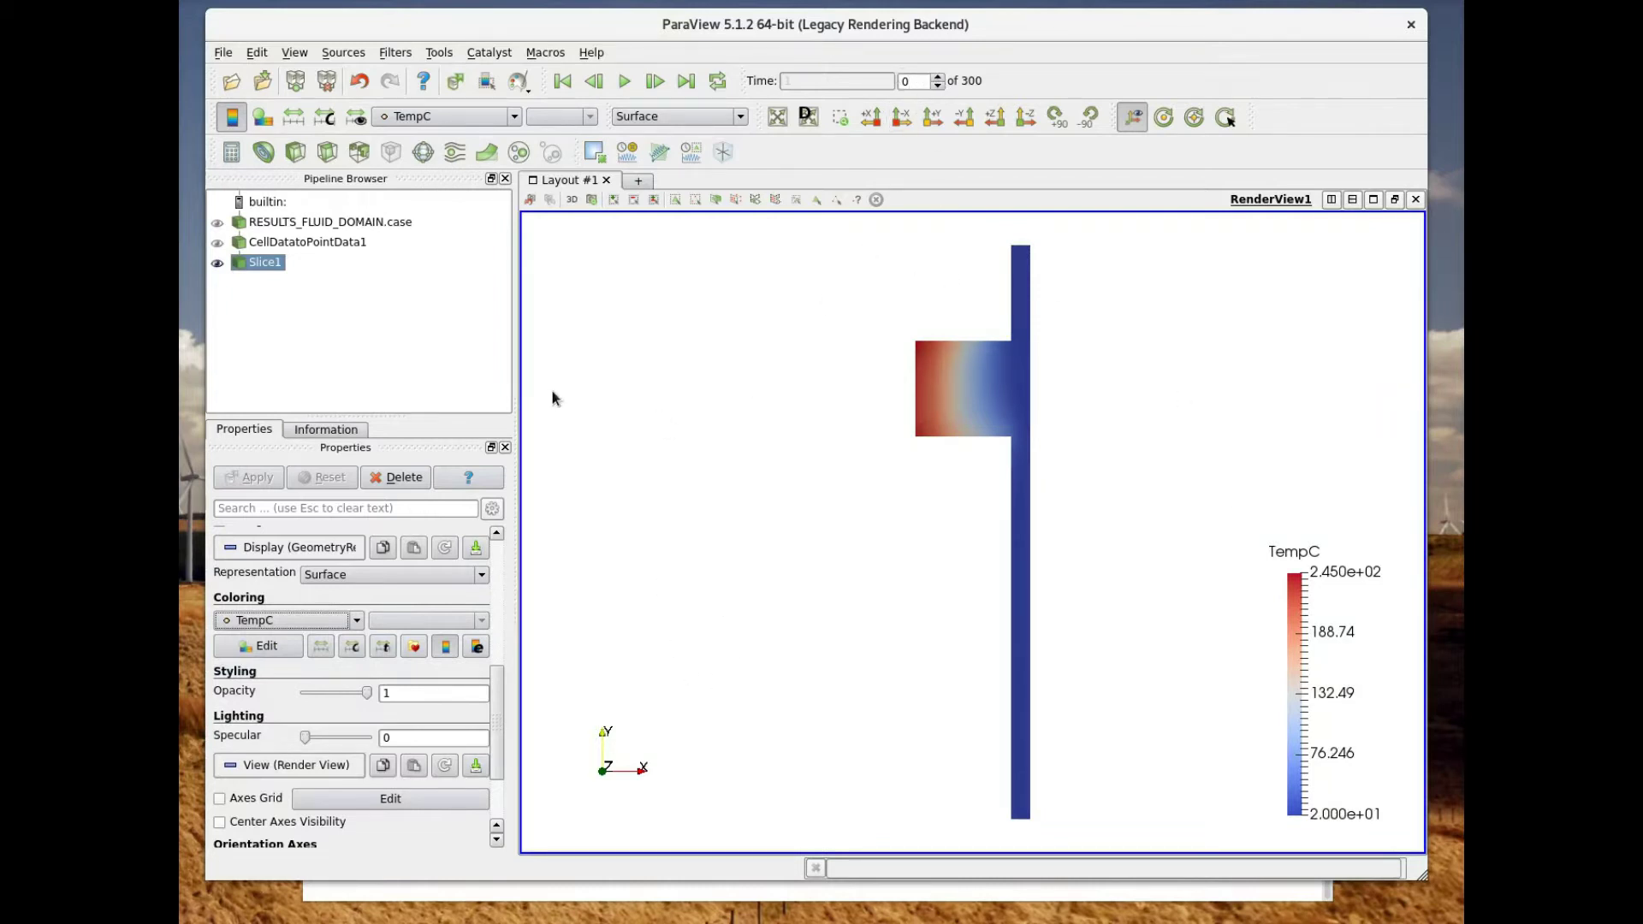
# Add velocity glyphs on the slice with scale mode vector and a scale factor of 0.02
pyautogui.click(424, 152)
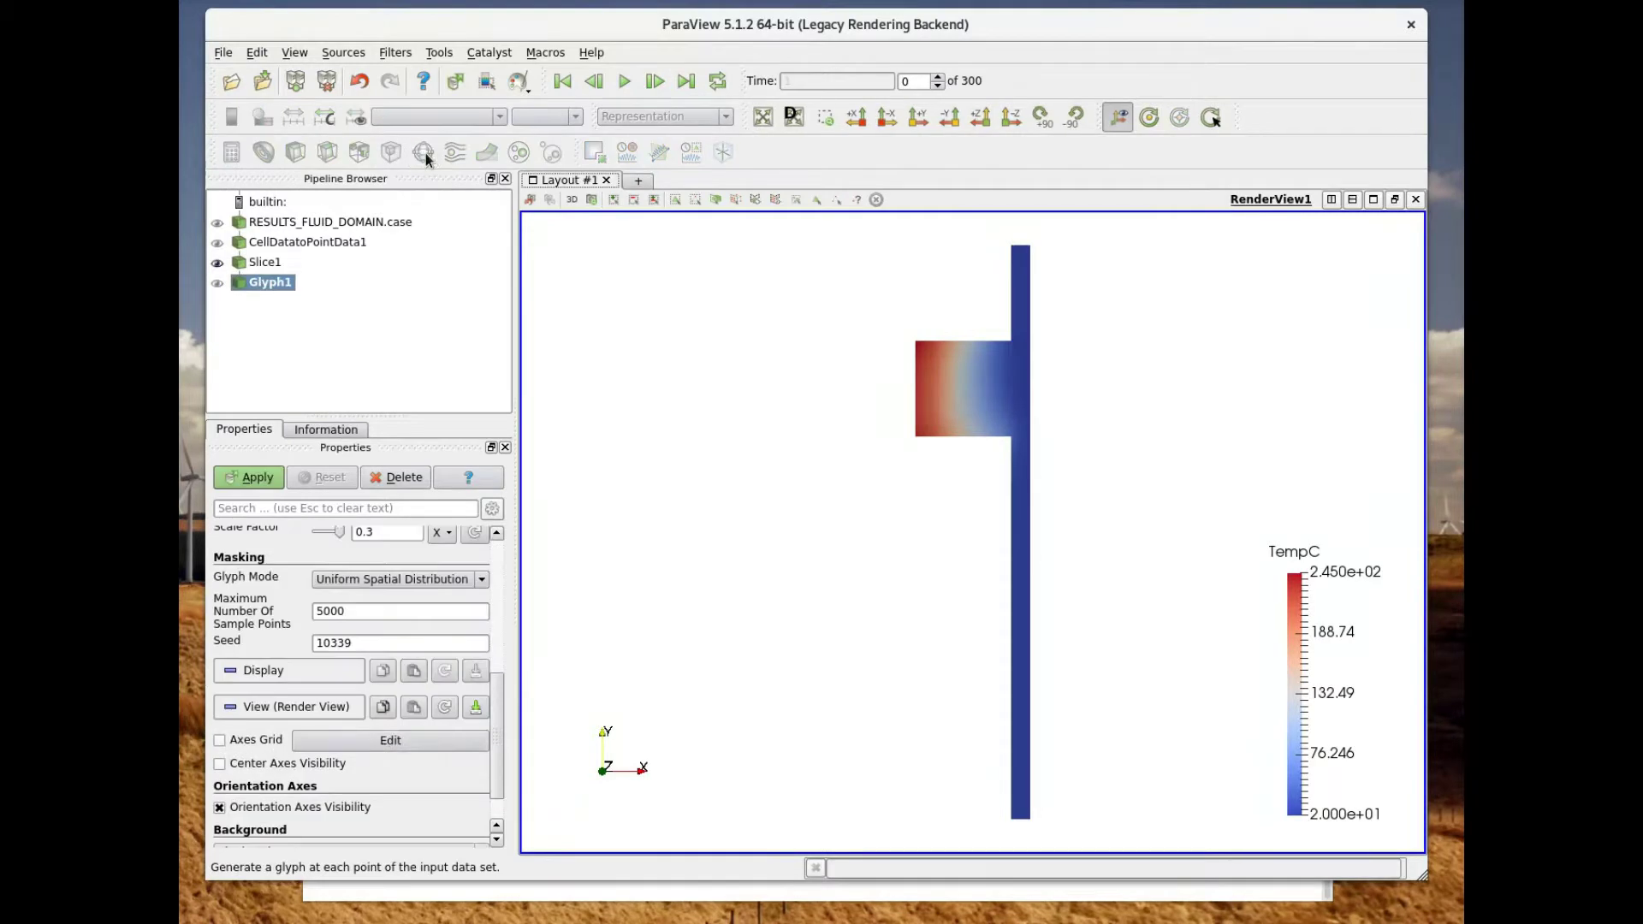
pyautogui.moveTo(497, 692); pyautogui.dragTo(511, 606)
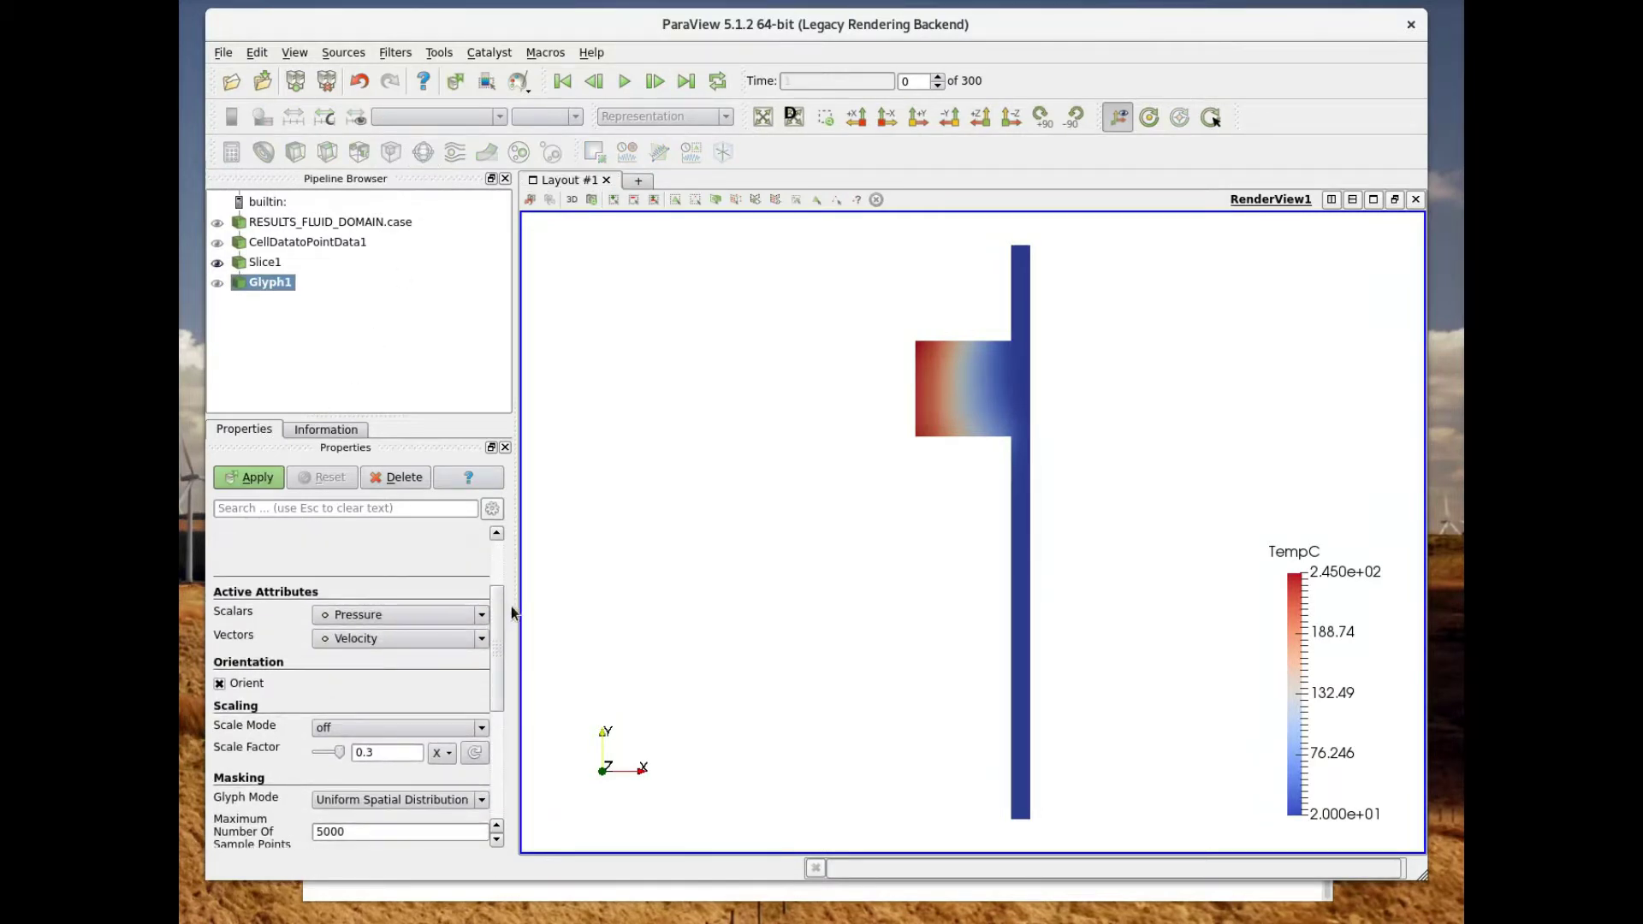
pyautogui.click(381, 726)
pyautogui.click(358, 753)
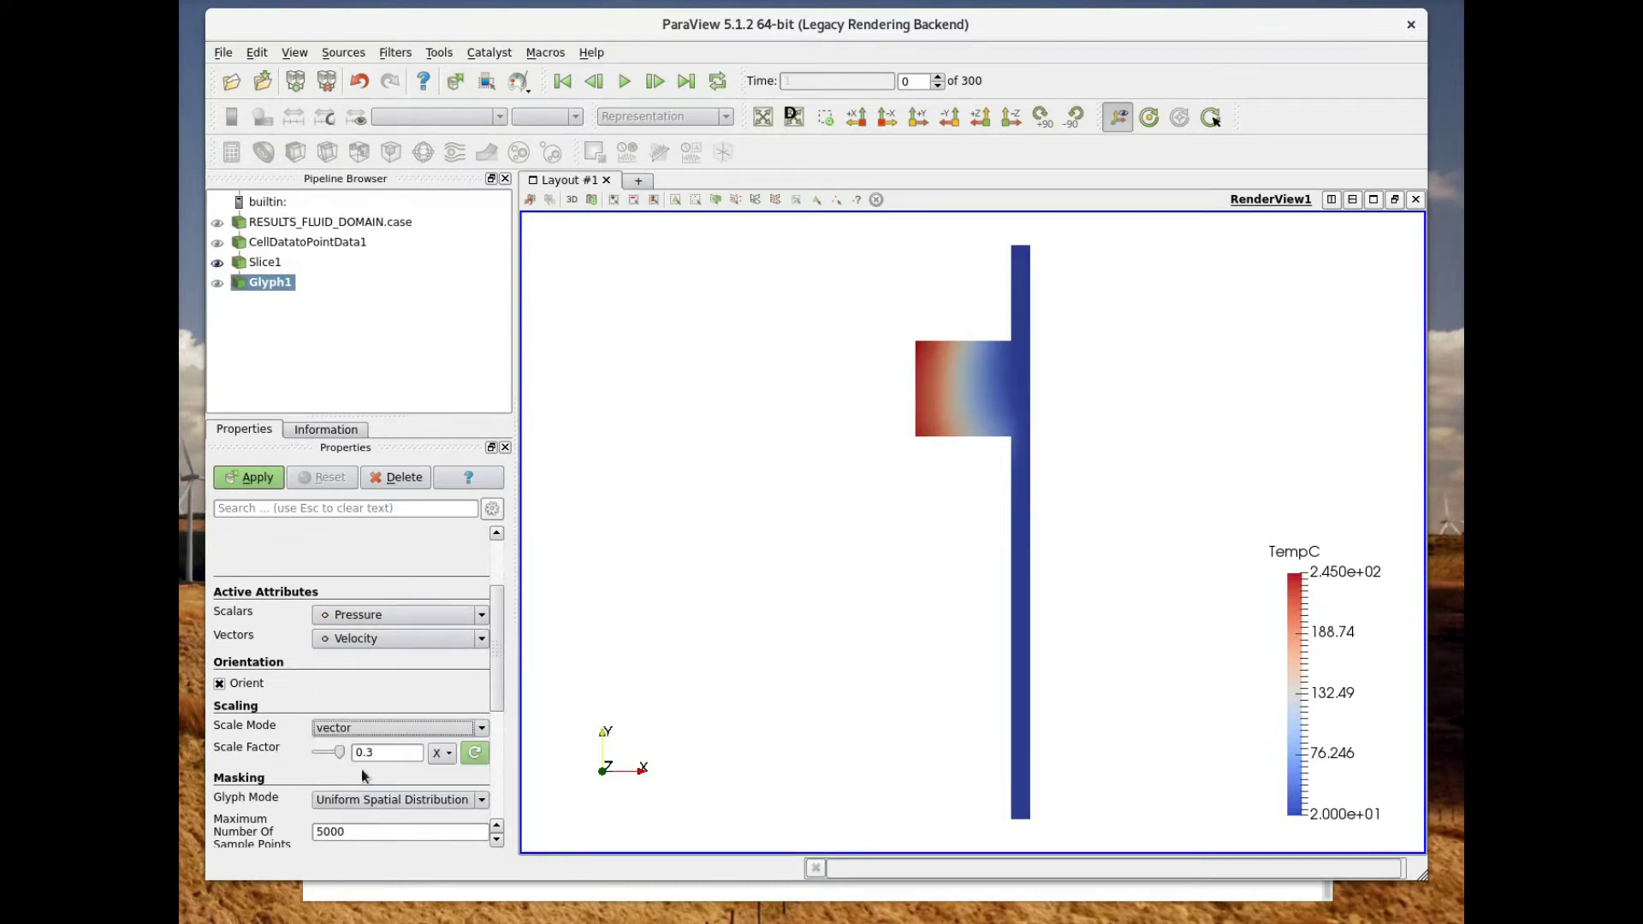
pyautogui.press('BackSpace')
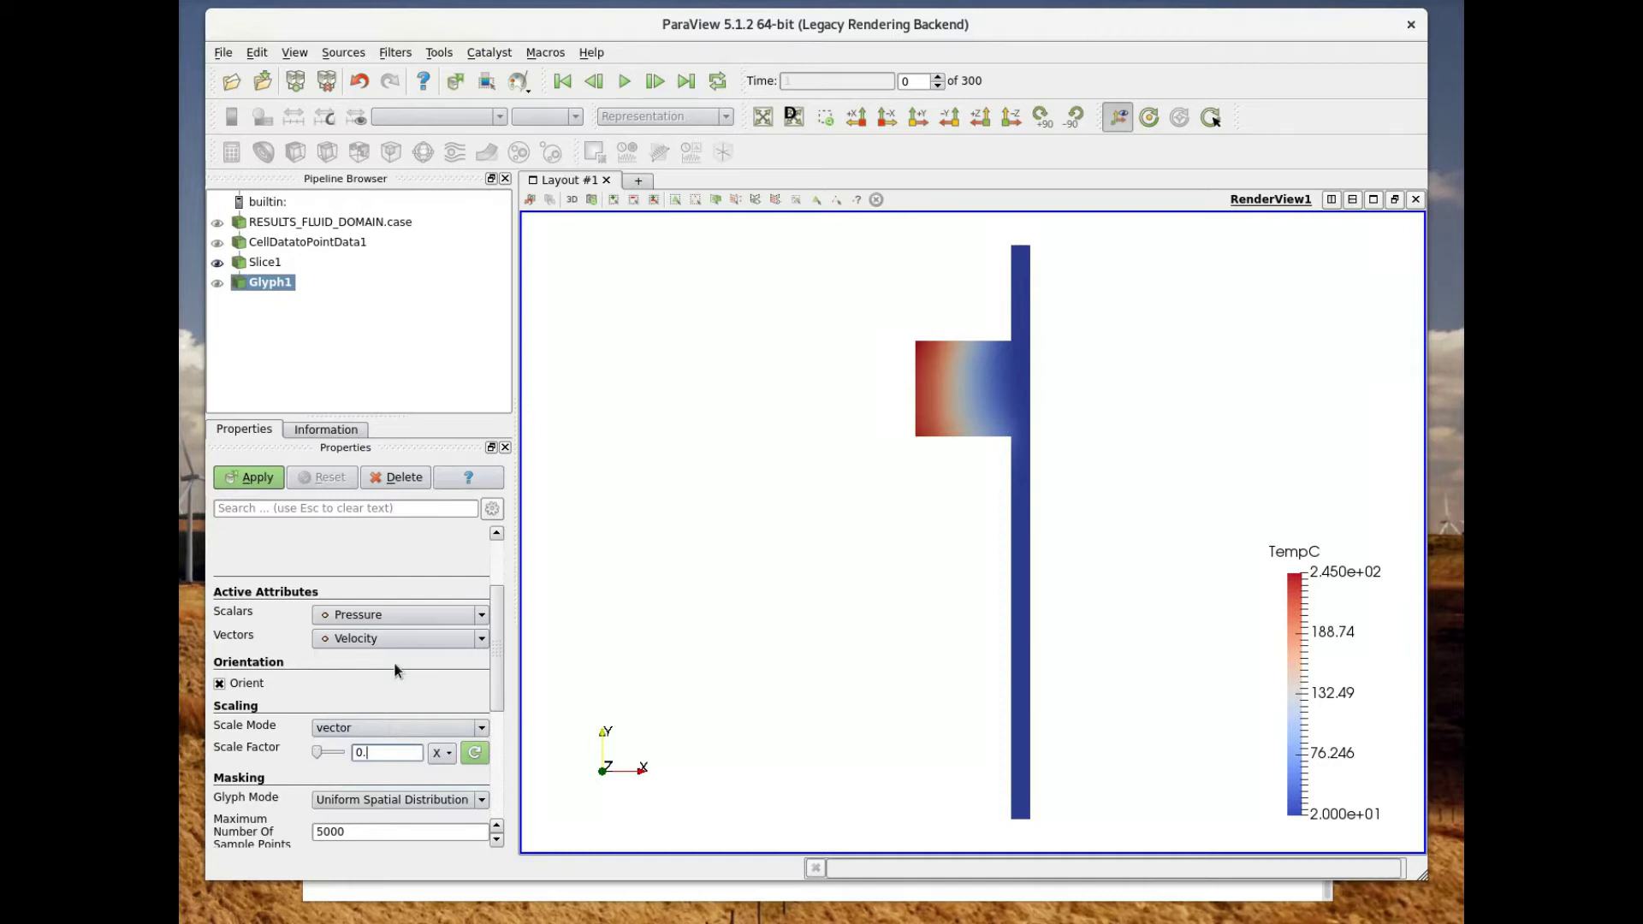
pyautogui.write('02')
pyautogui.click(248, 478)
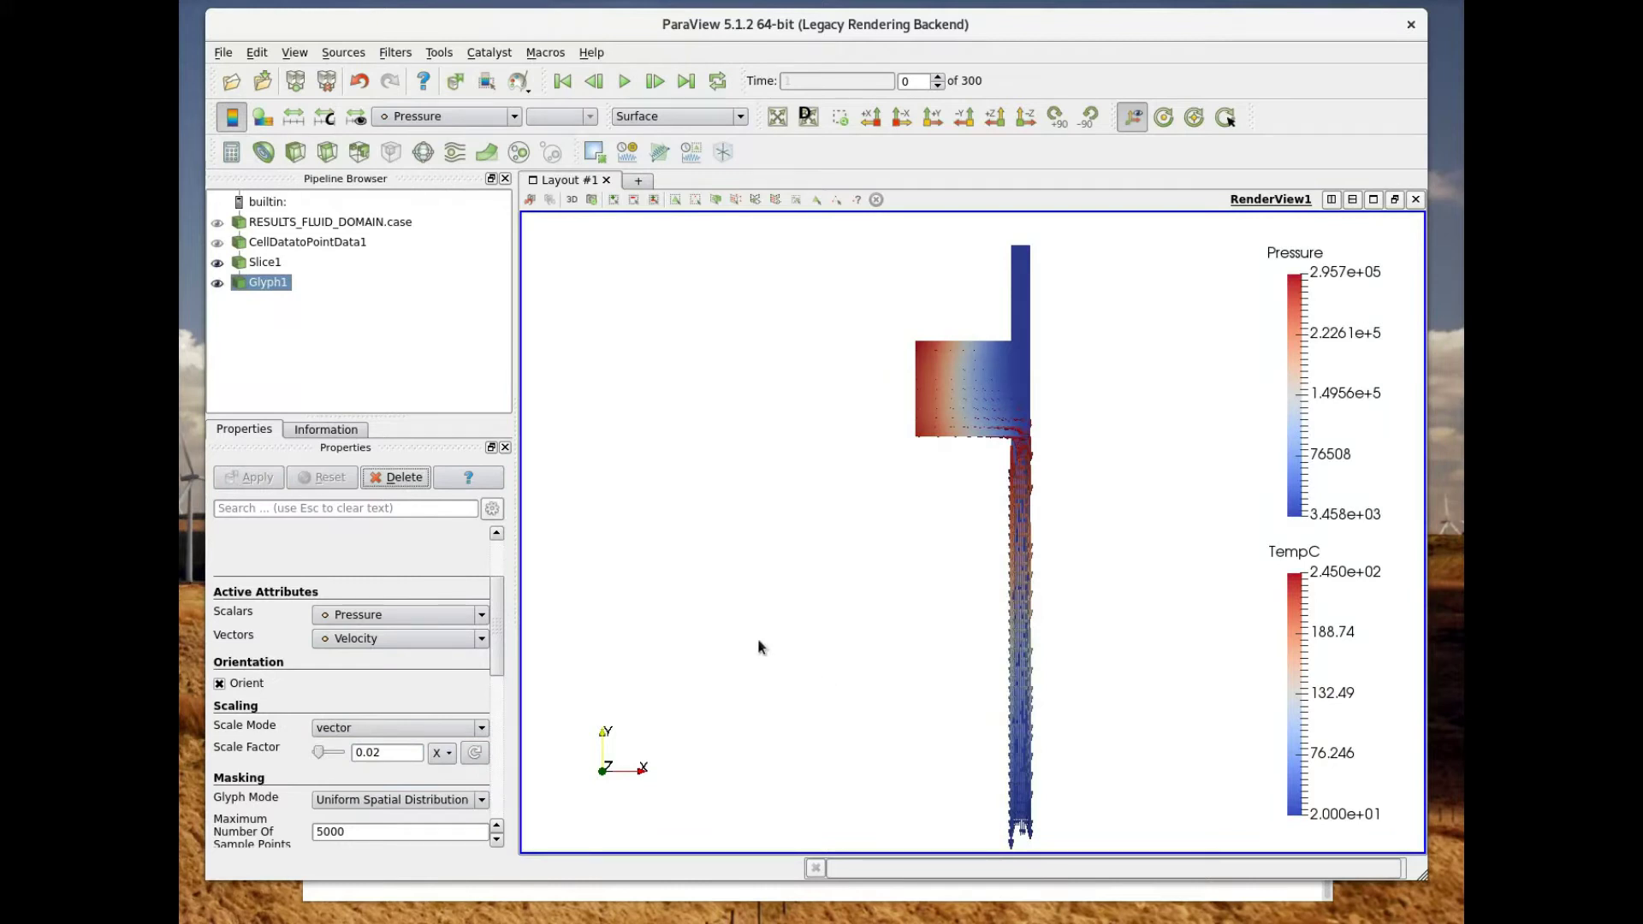
# Set the glyphs' coloring to Solid Color
pyautogui.moveTo(501, 618); pyautogui.dragTo(507, 723)
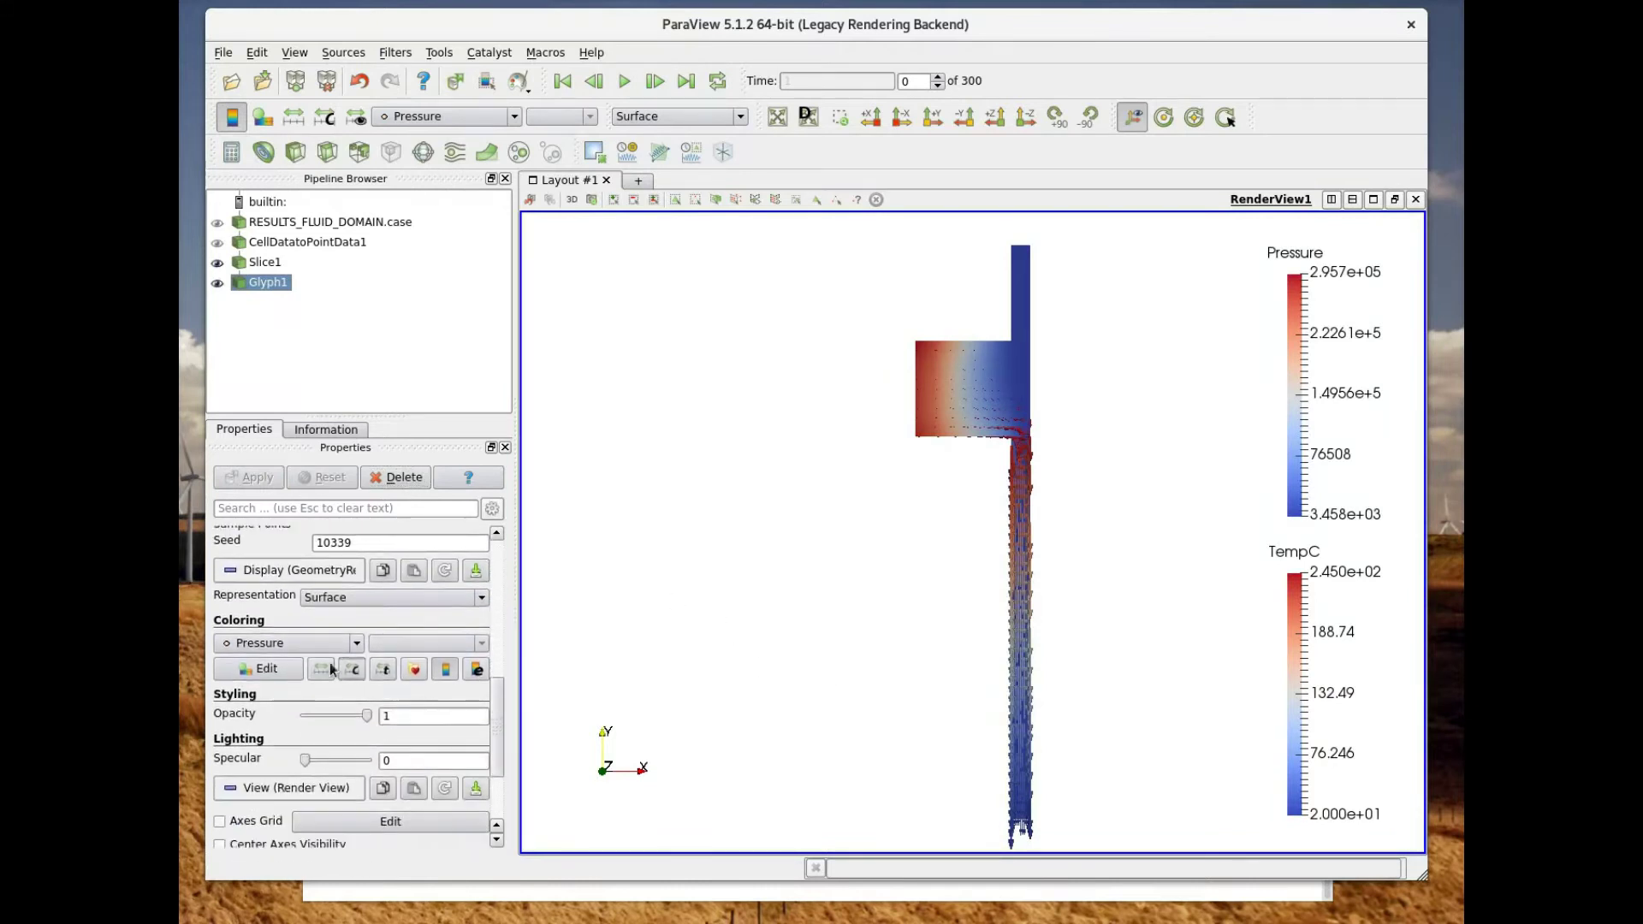
pyautogui.click(295, 647)
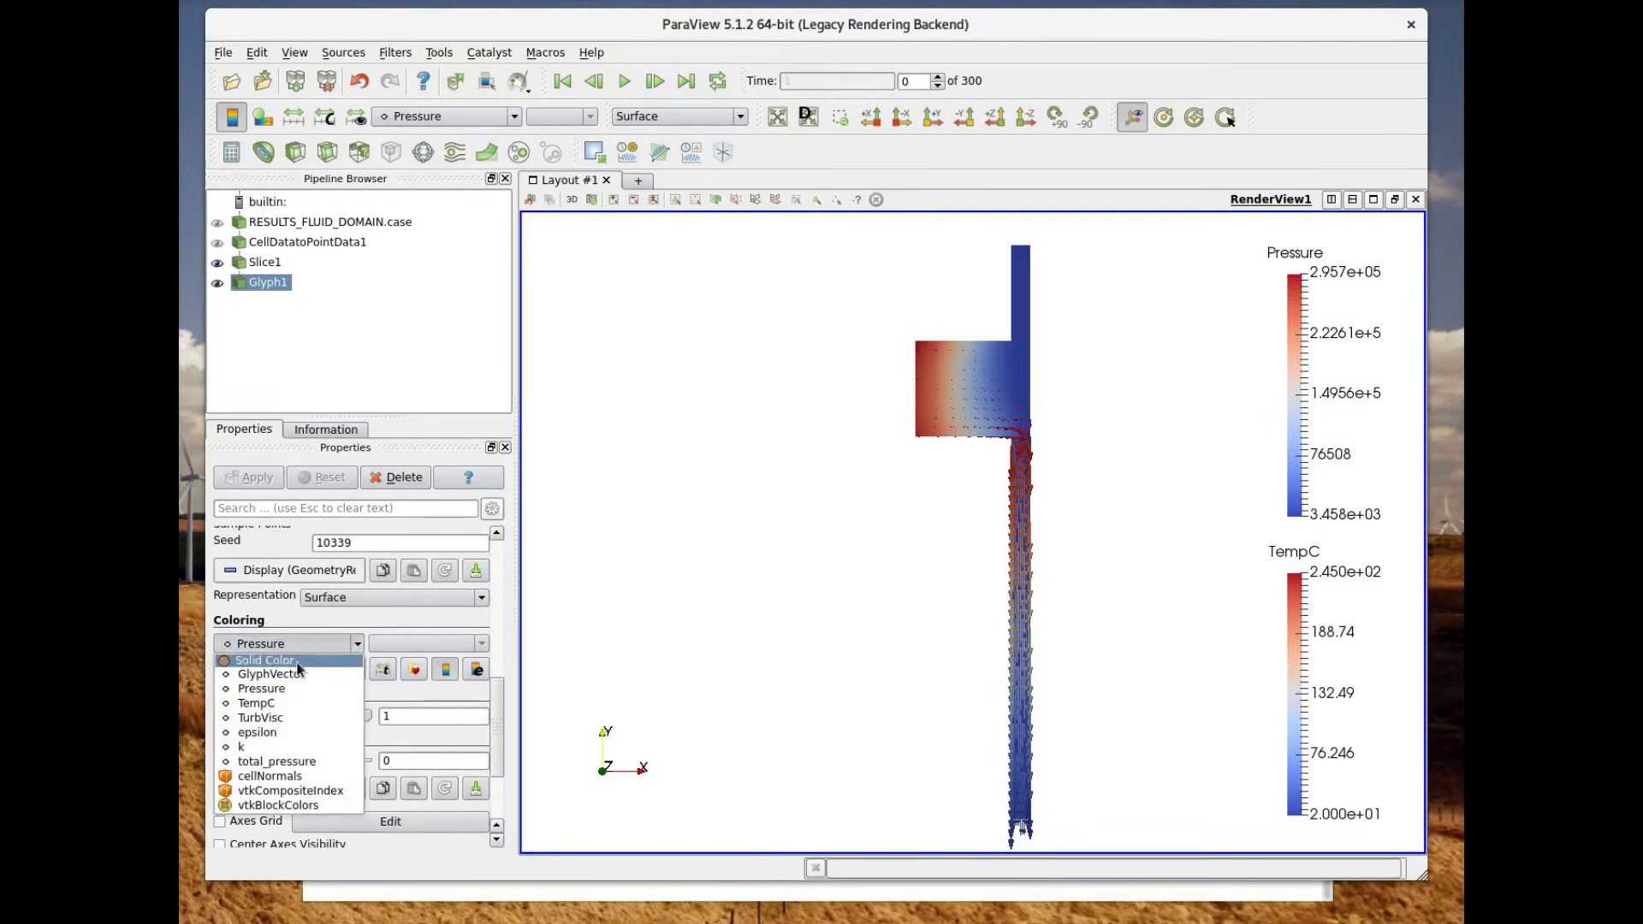
pyautogui.click(297, 663)
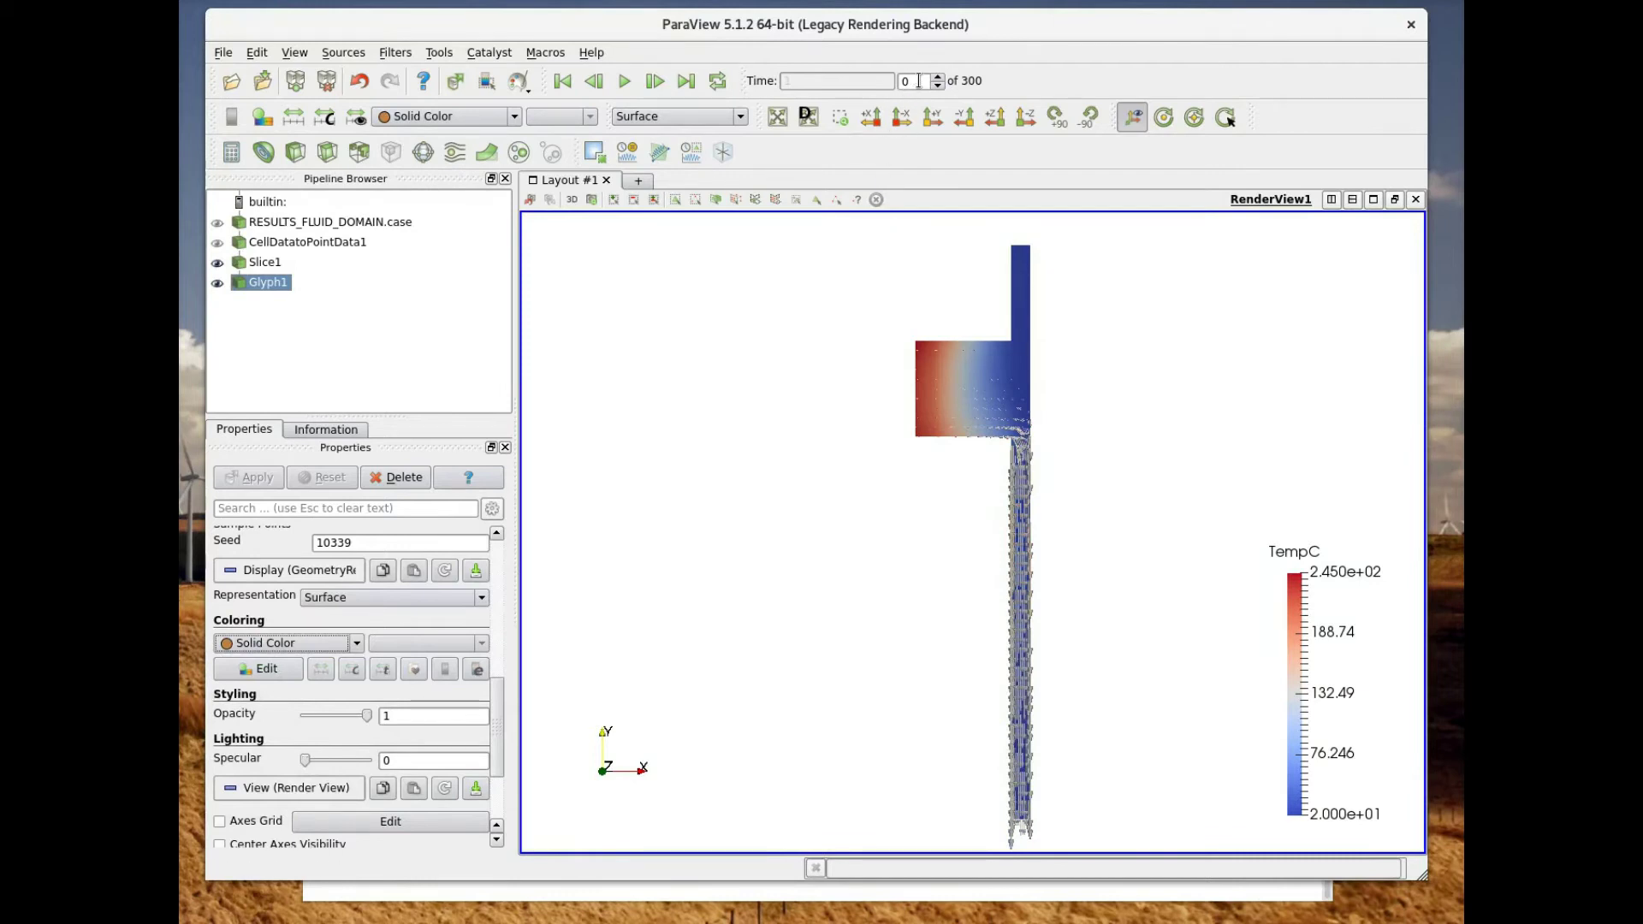
# Go to time step 10 and rescale the slice's TempC color range to the data range
pyautogui.click(349, 266)
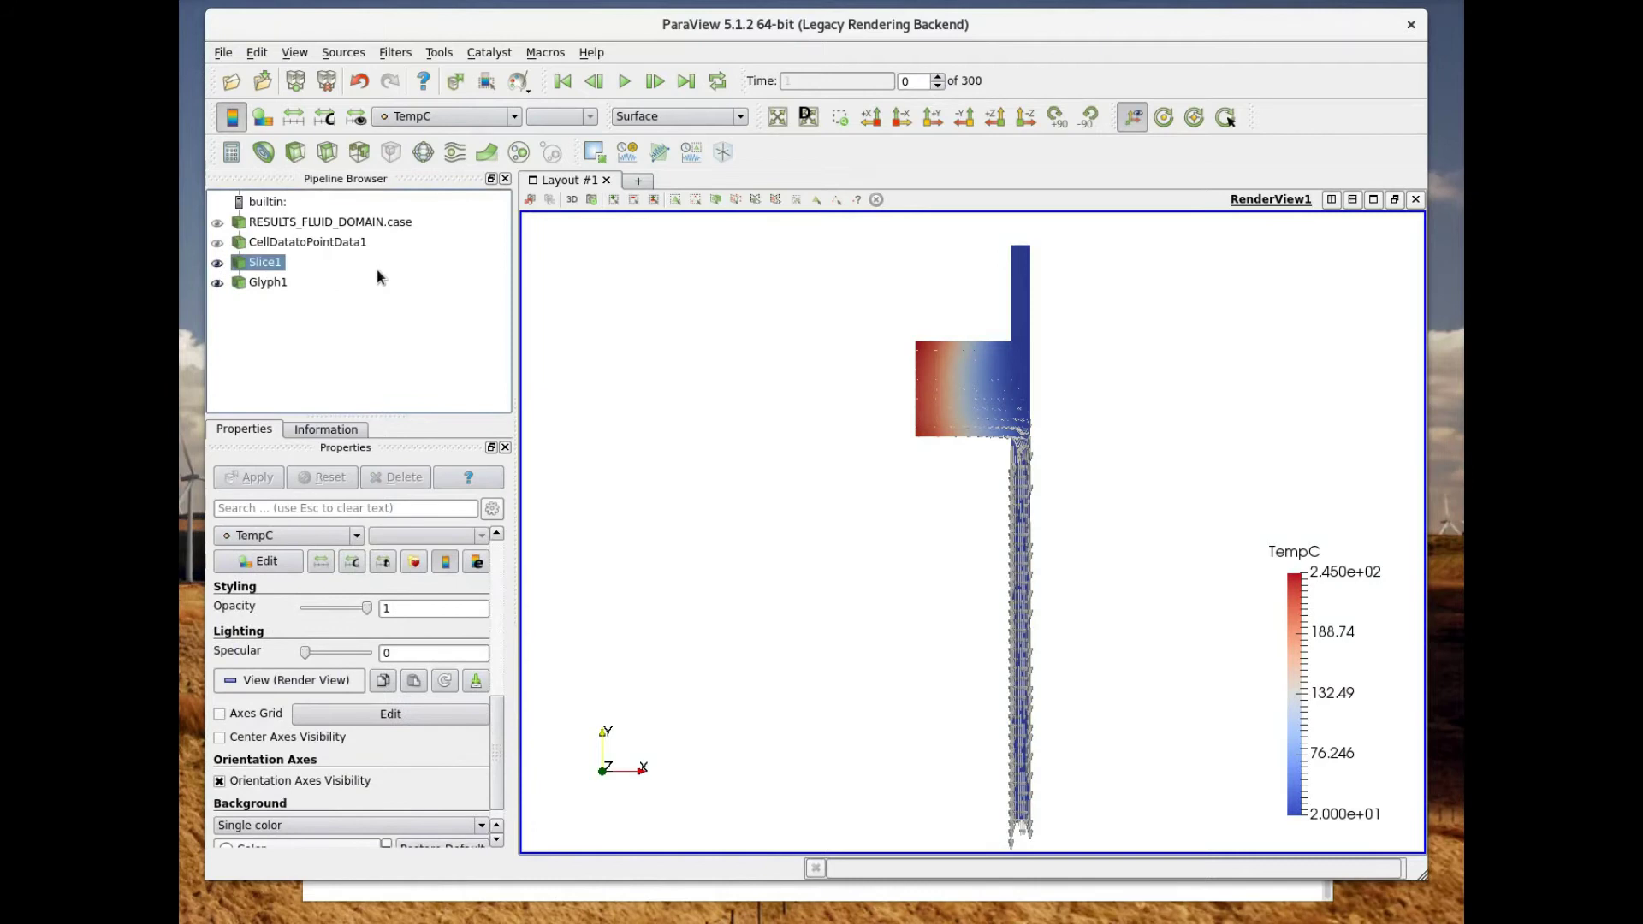
pyautogui.doubleClick(912, 81)
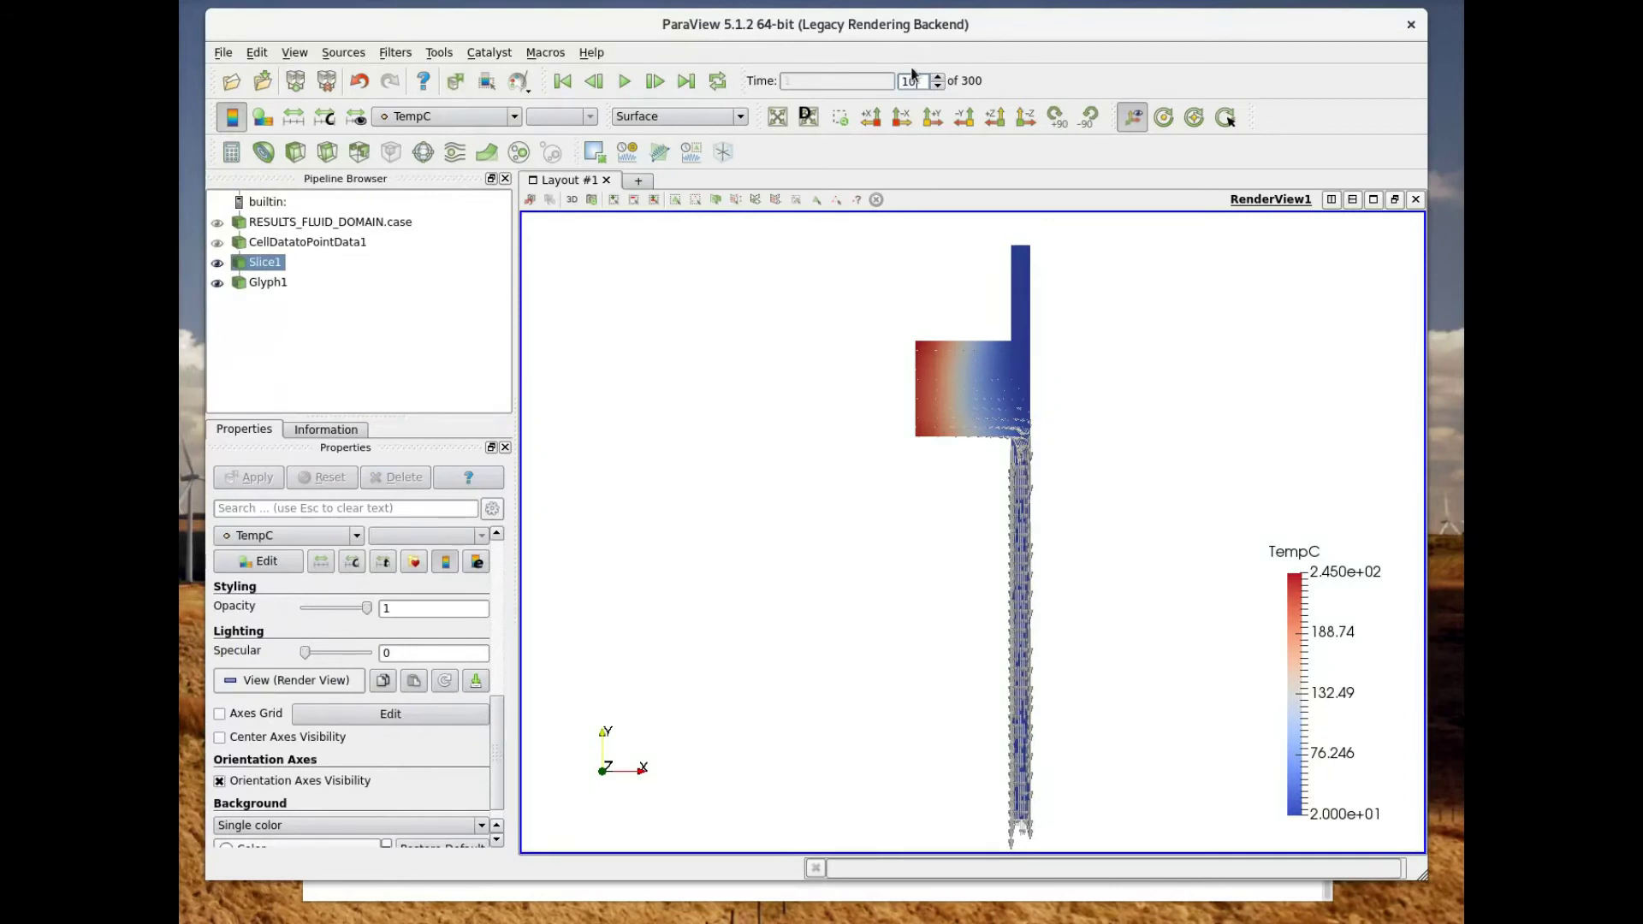
pyautogui.press('Return')
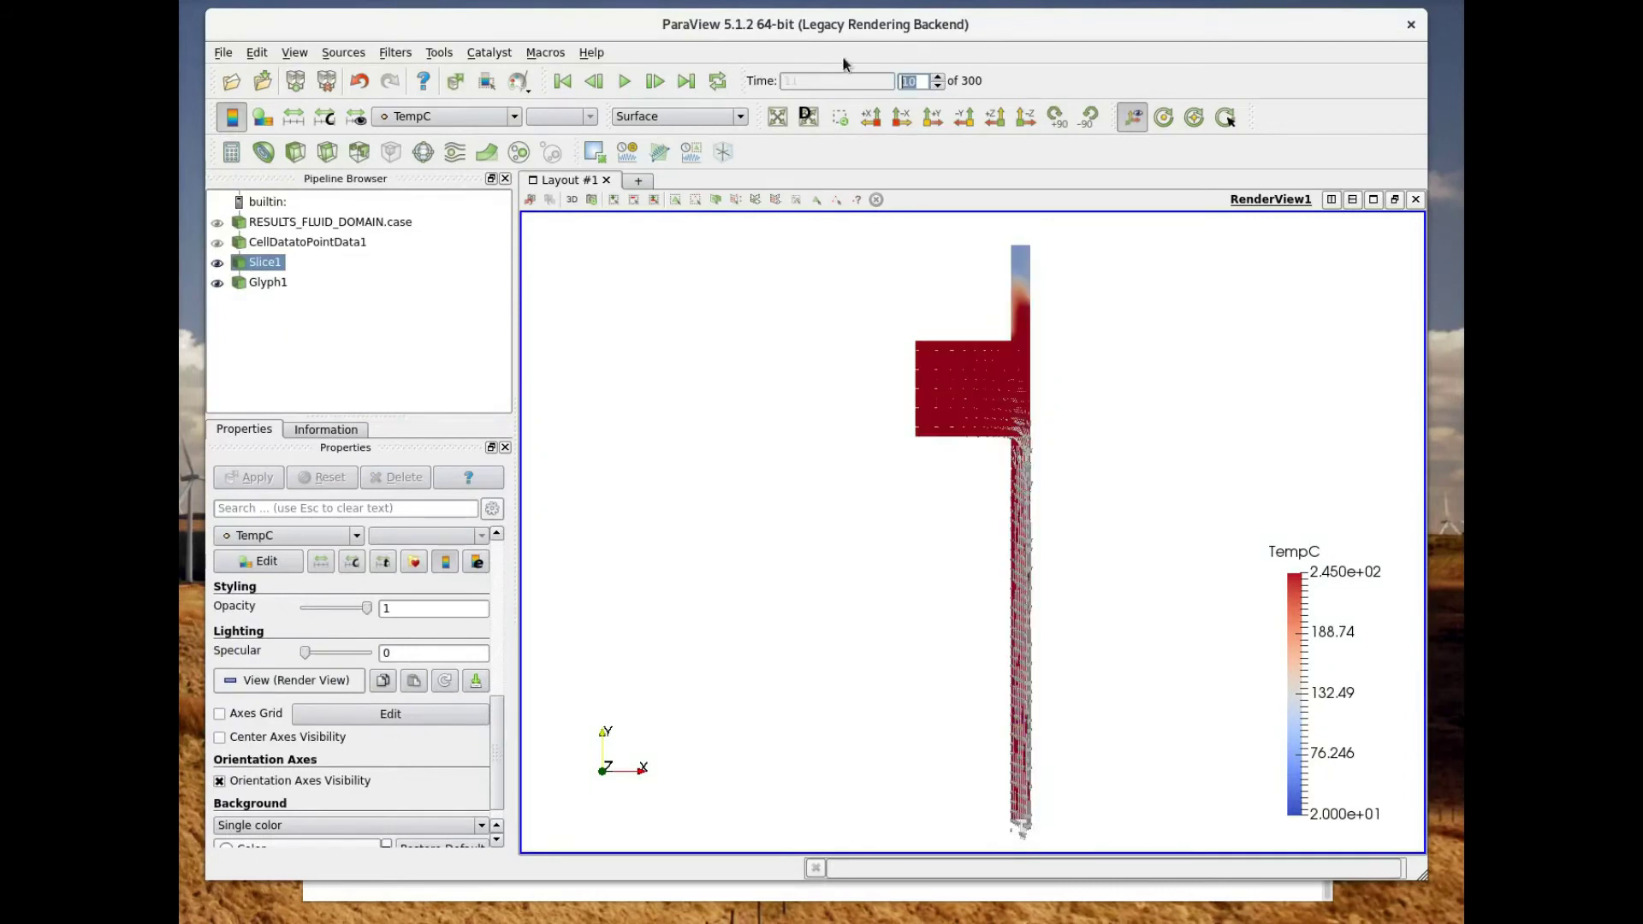
pyautogui.click(294, 119)
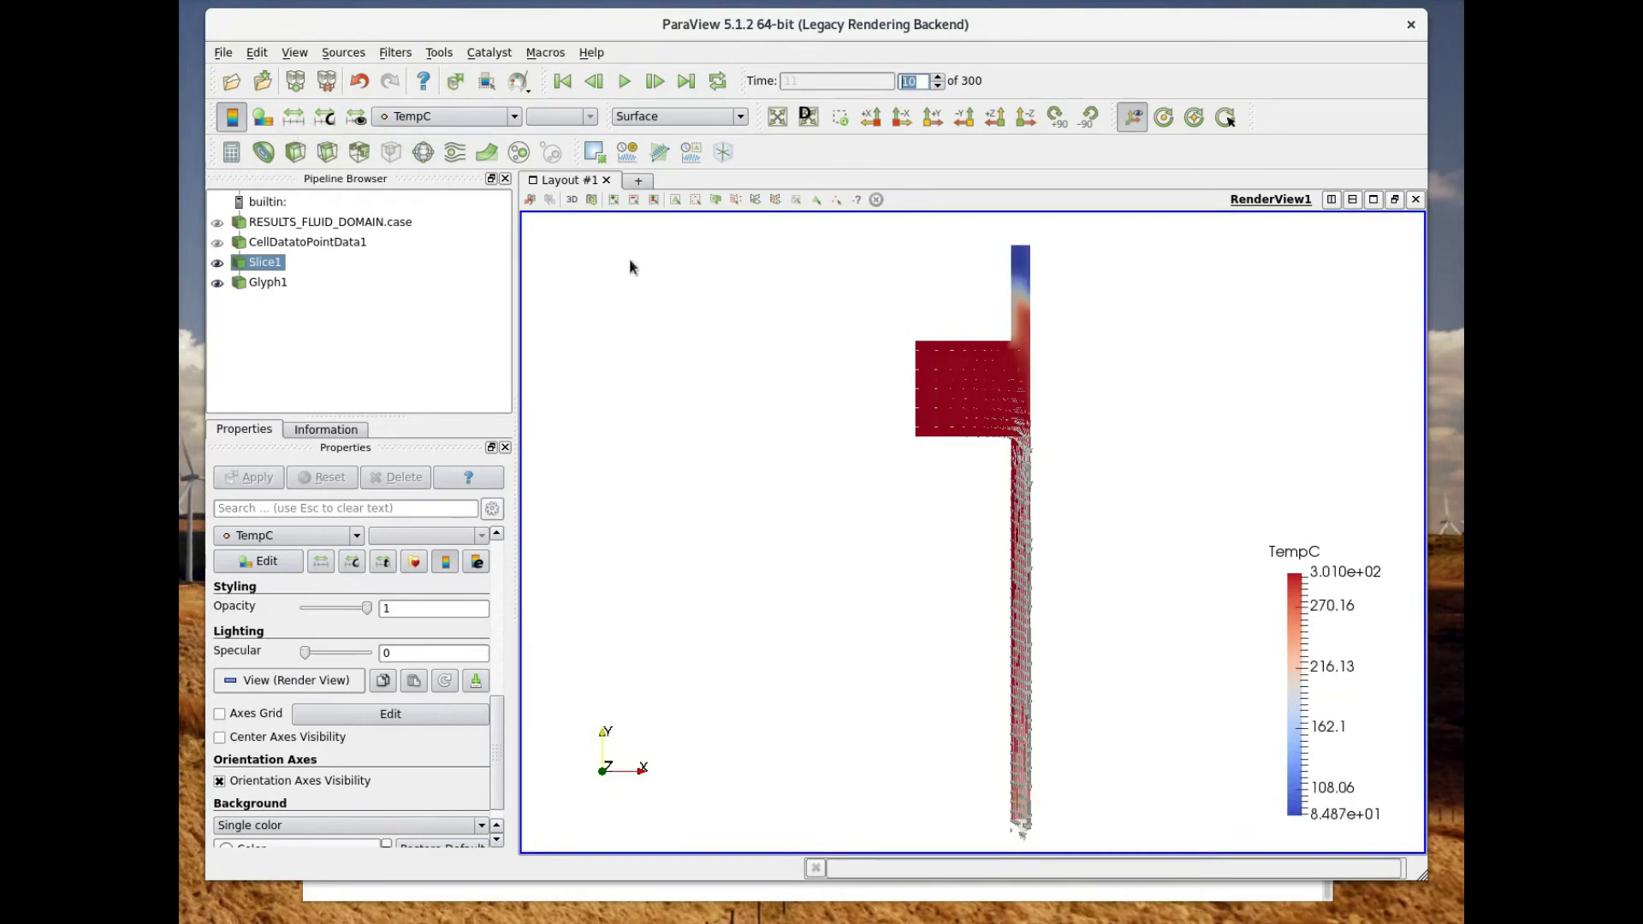